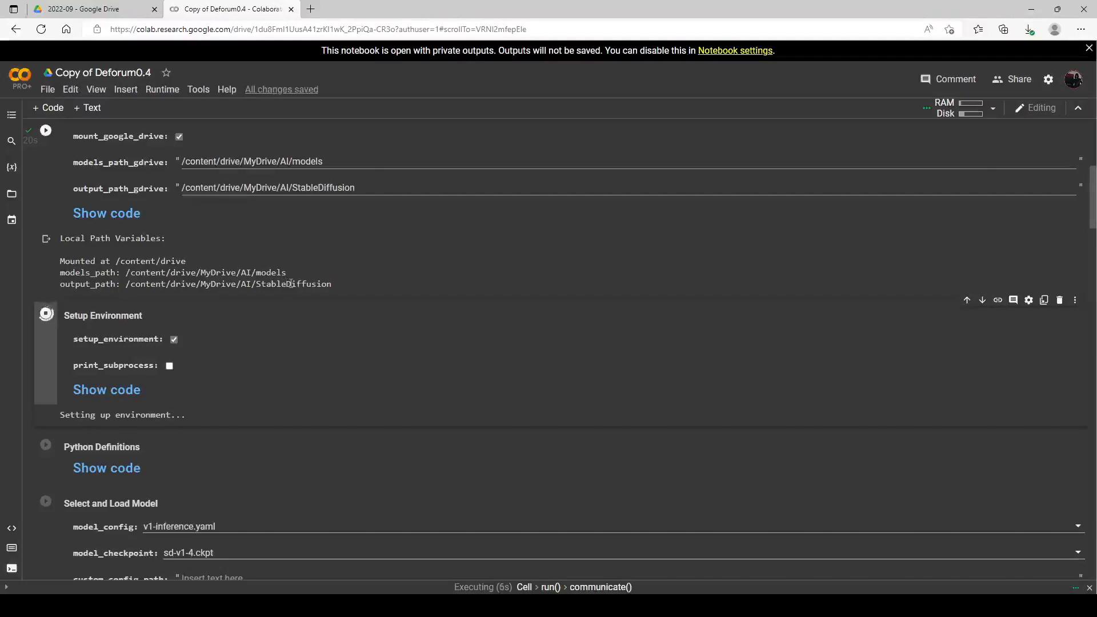
# Run the Python Definitions cell and the Select and Load Model cell with v1-inference.yaml and sd-v1-4.ckpt
pyautogui.scroll(-1, 201, 309)
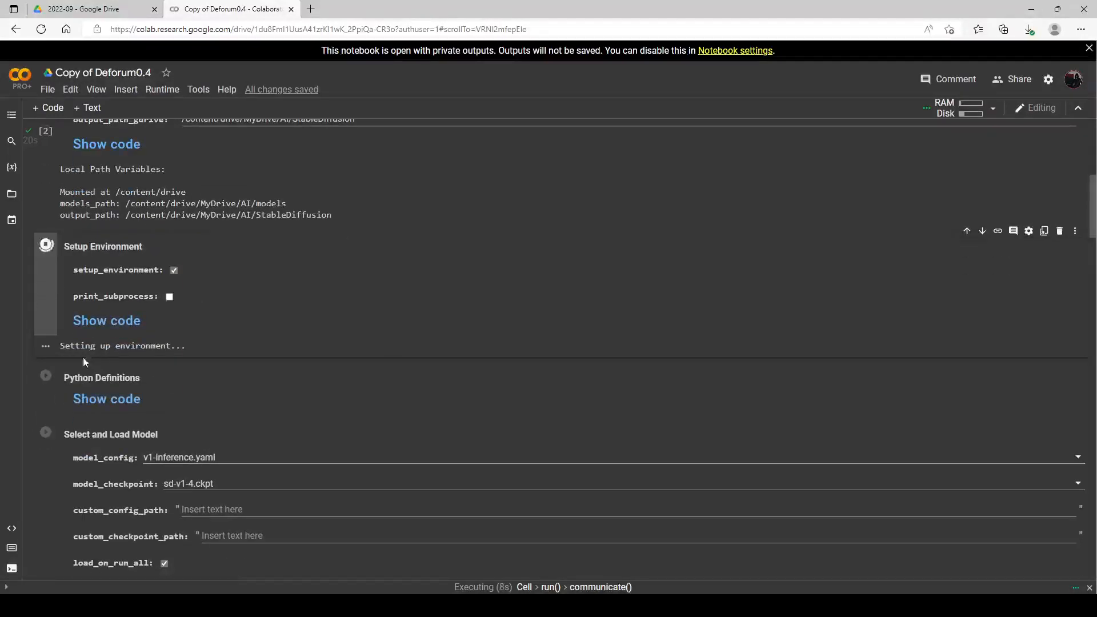
pyautogui.click(45, 375)
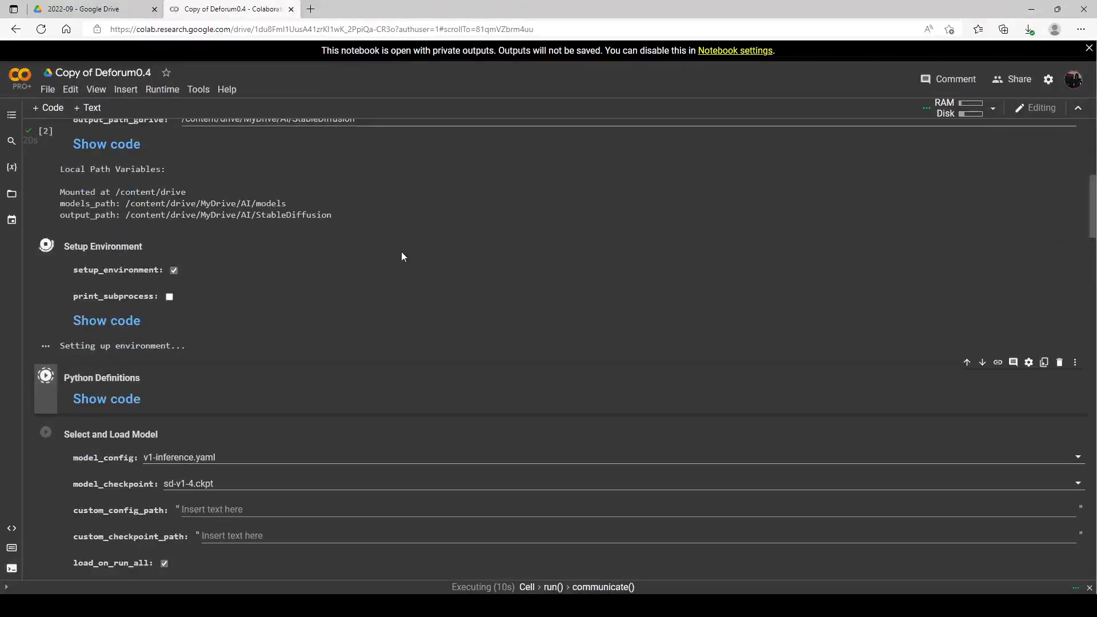
pyautogui.moveTo(484, 232)
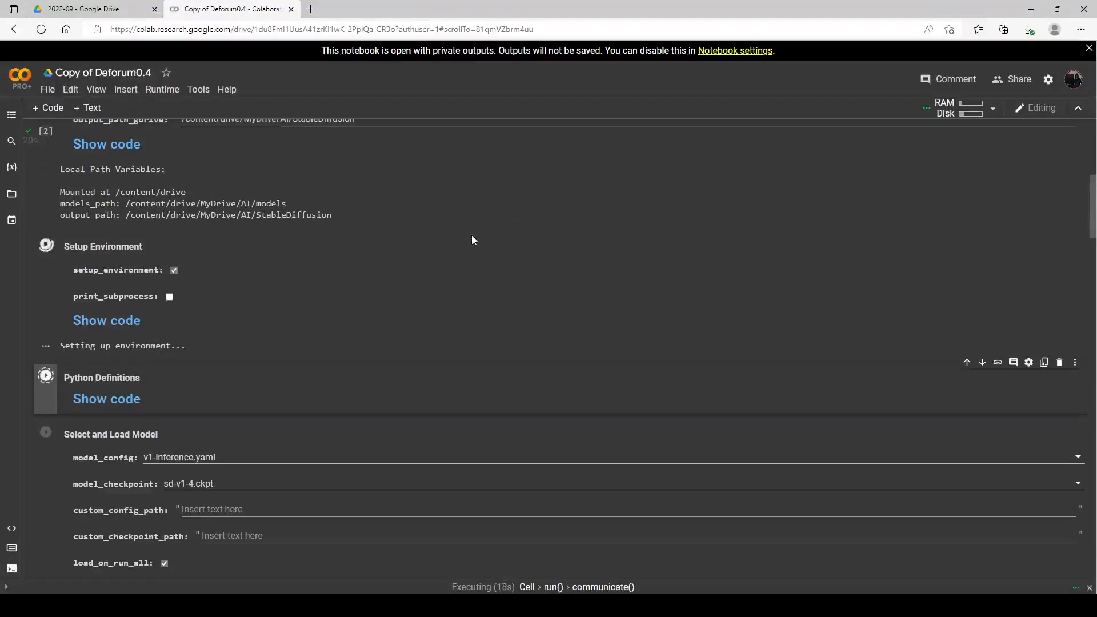
pyautogui.scroll(-1, 471, 240)
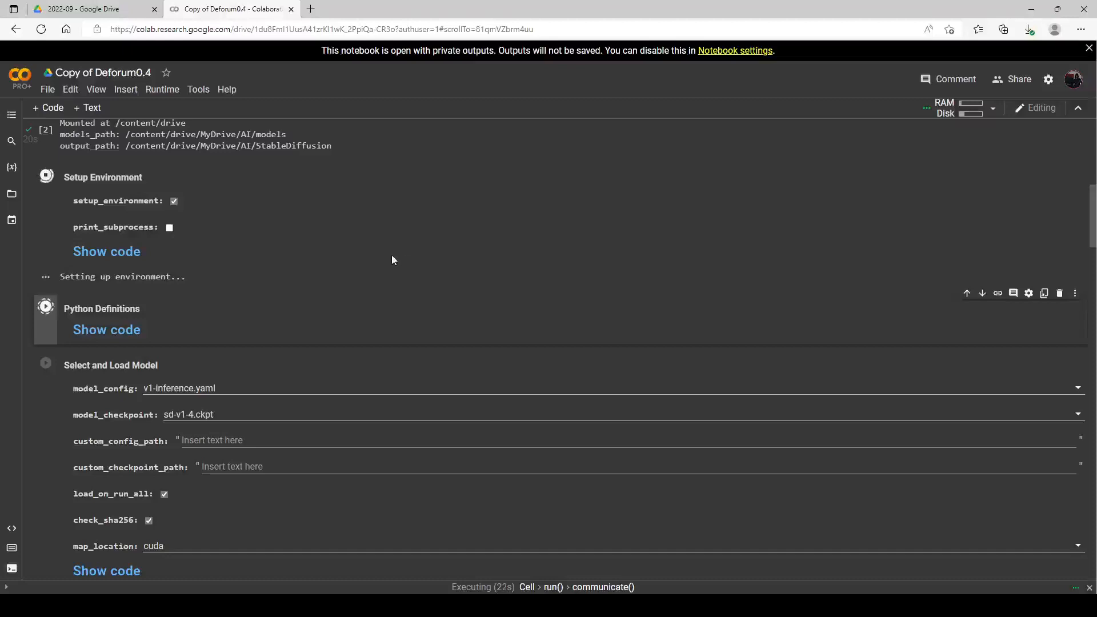
pyautogui.click(46, 363)
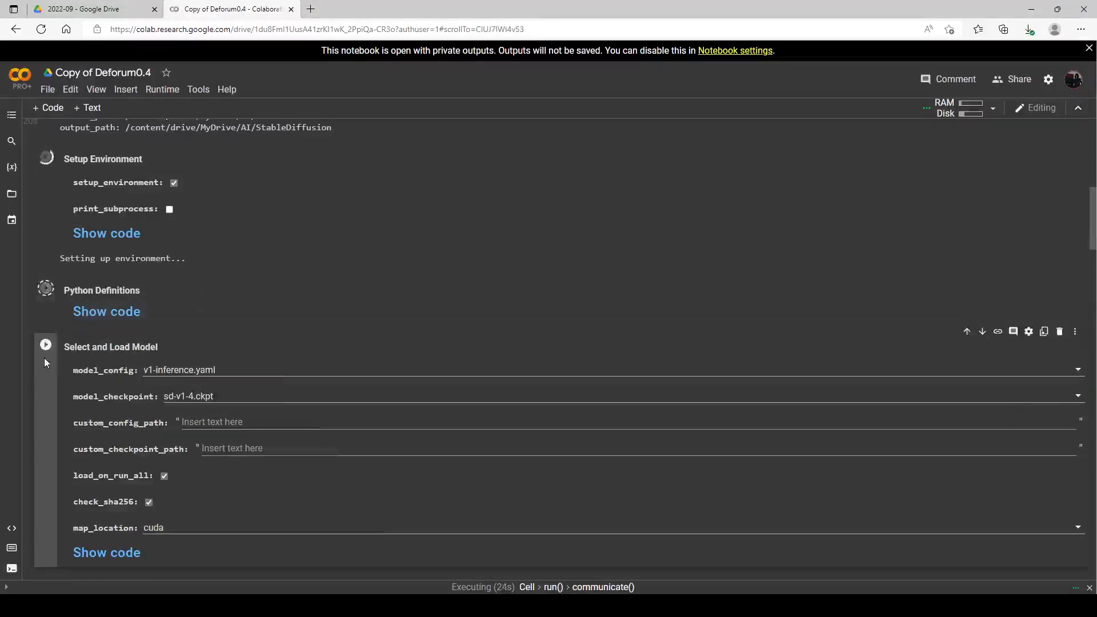
pyautogui.click(46, 345)
# Run the Animation cell under Animation Settings with animation_mode None
pyautogui.scroll(-1, 295, 238)
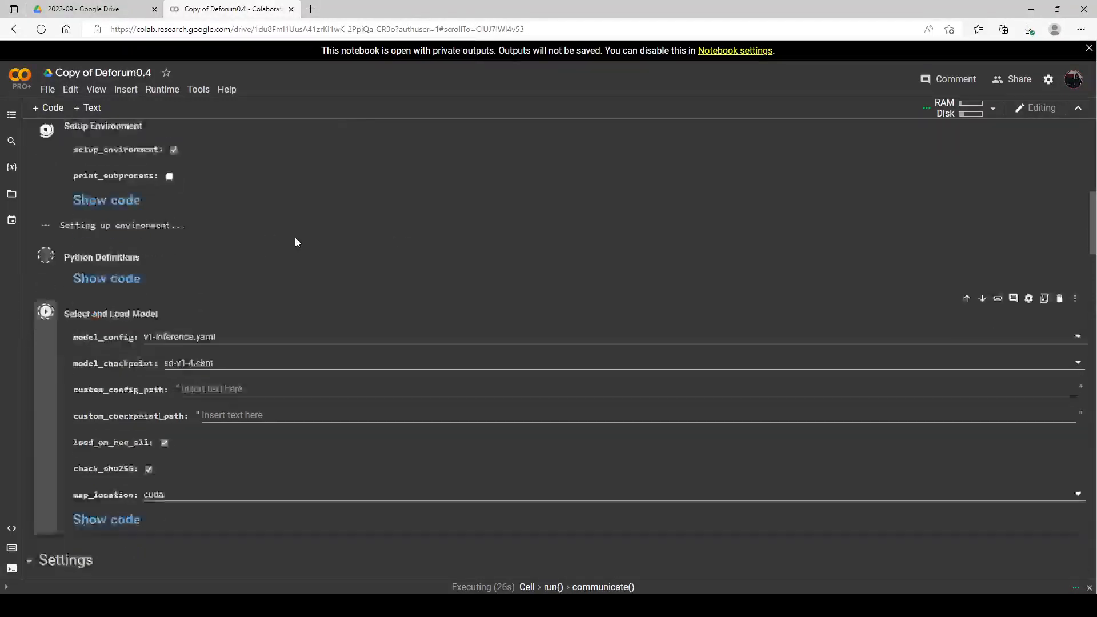
pyautogui.scroll(-2, 295, 238)
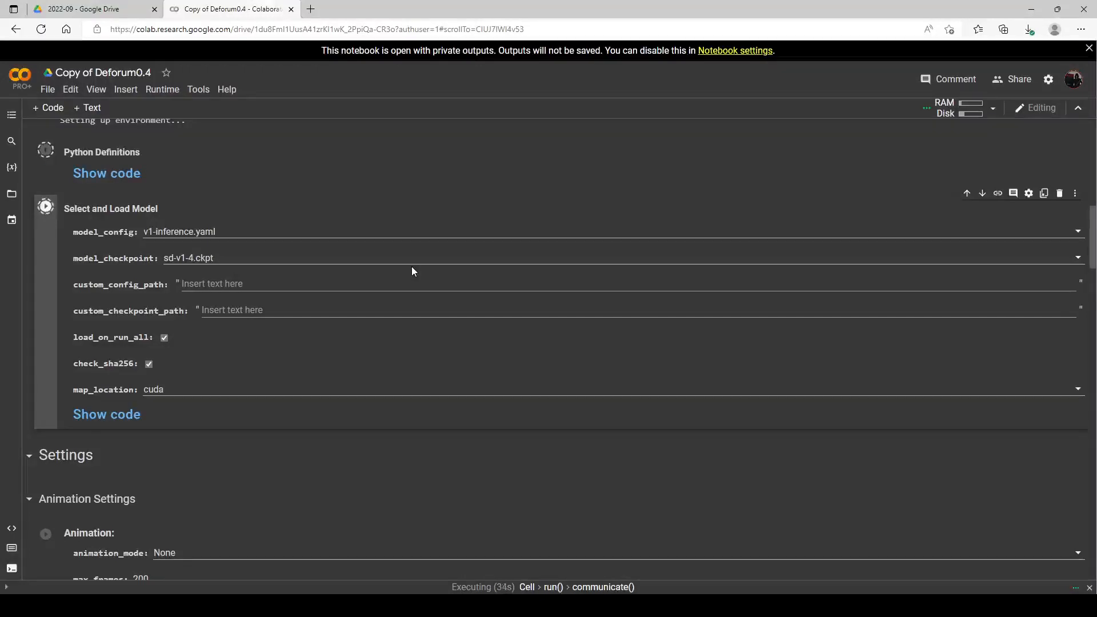
pyautogui.scroll(-1, 417, 274)
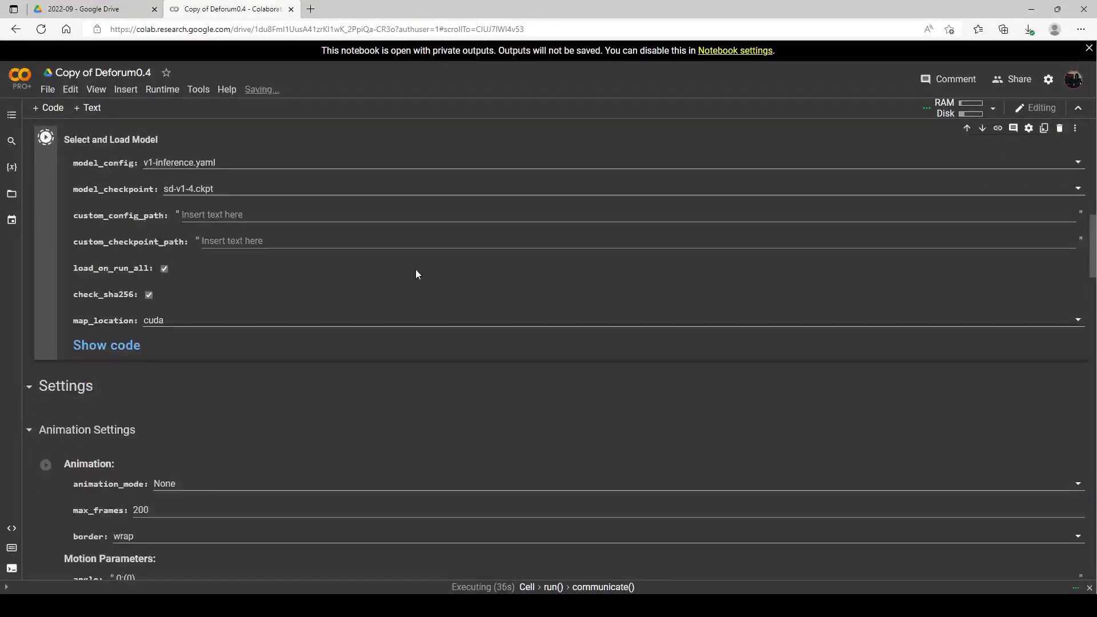
pyautogui.scroll(-1, 416, 270)
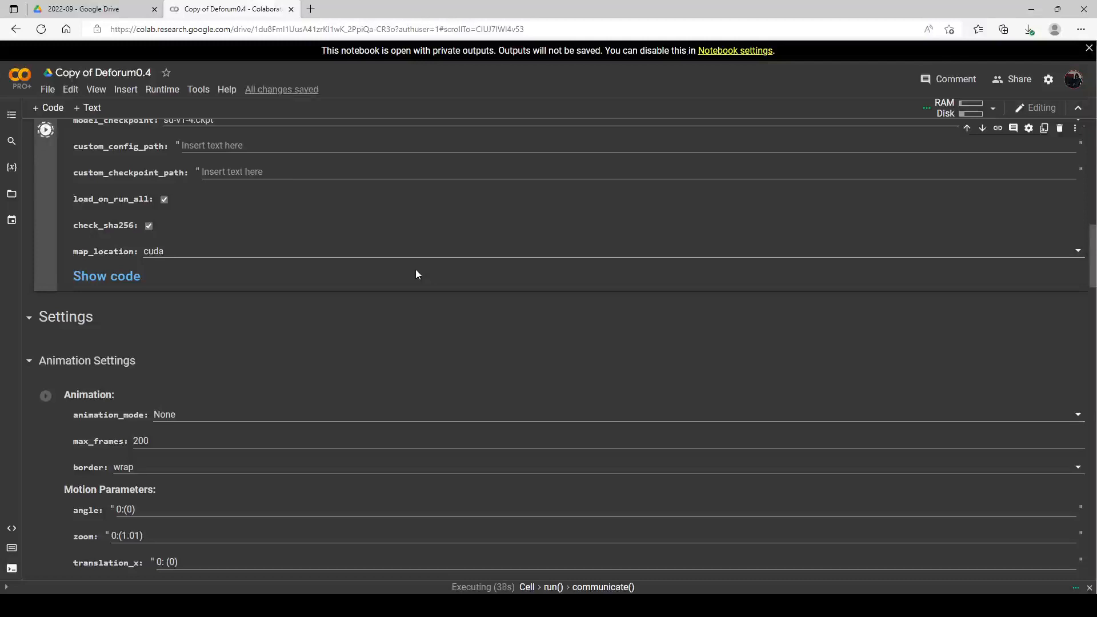
pyautogui.scroll(-1, 257, 288)
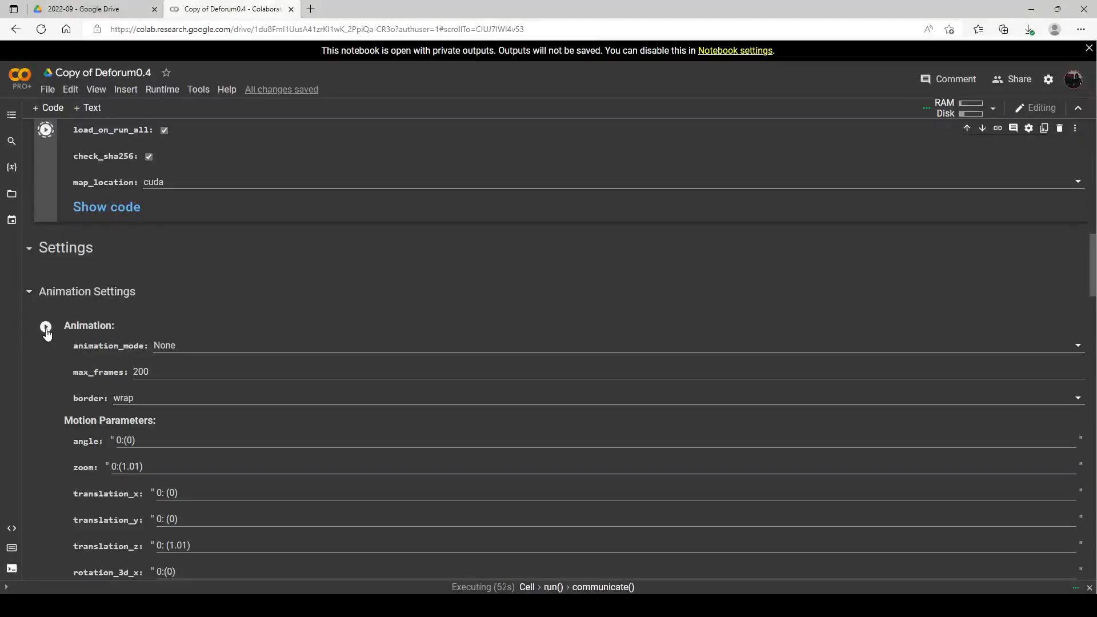
pyautogui.scroll(-3, 46, 334)
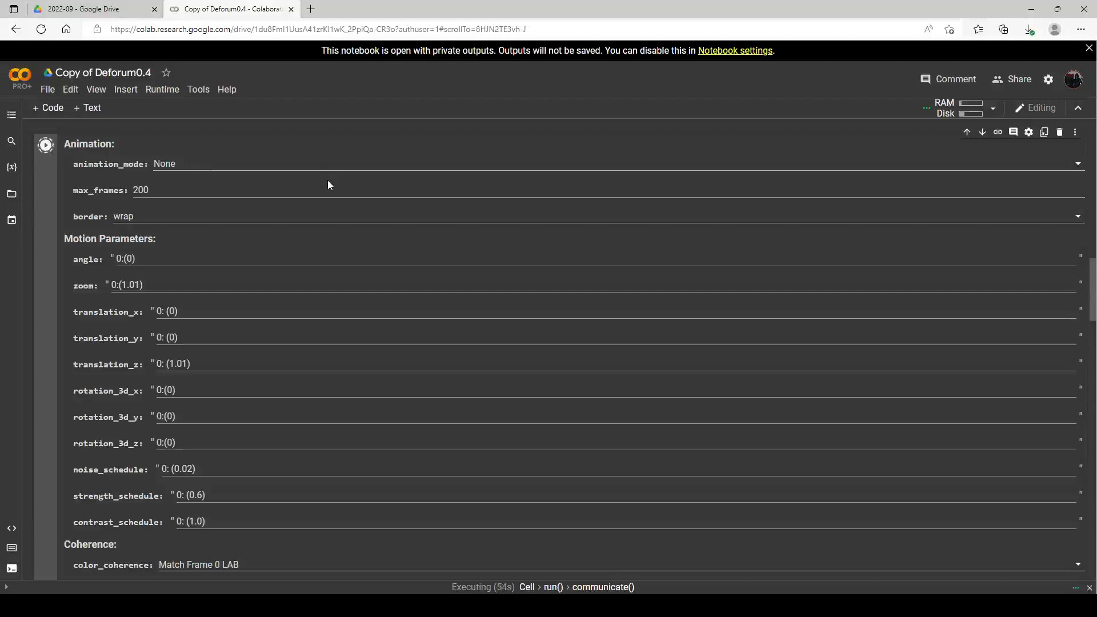
# Look through the animation settings, then examine the steps and scale values in the Run section's sampling settings
pyautogui.scroll(1, 328, 181)
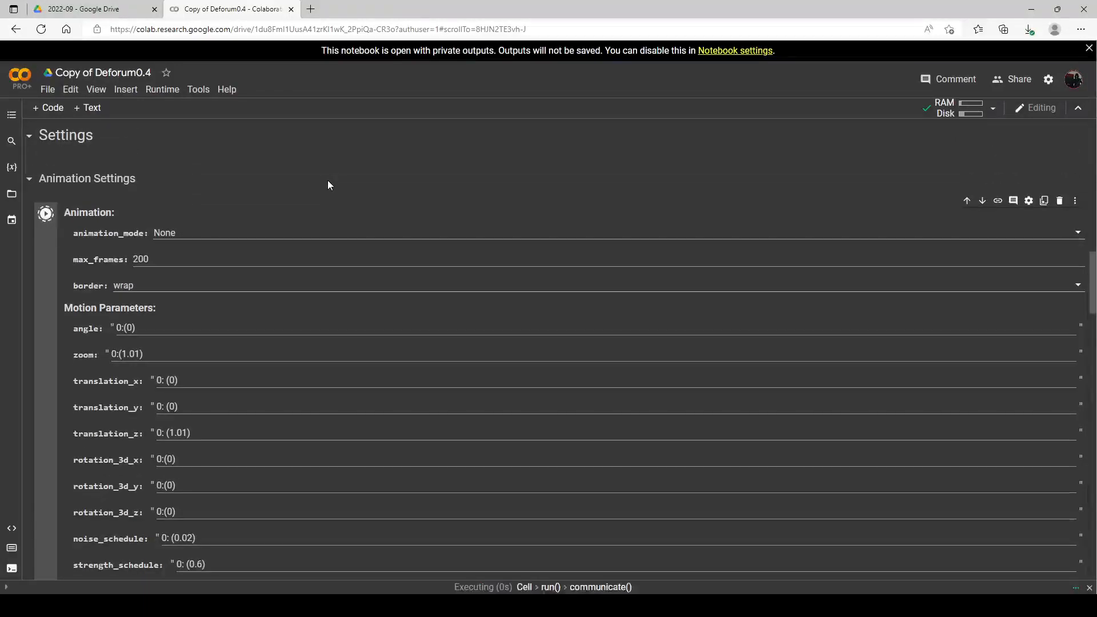
pyautogui.scroll(-2, 327, 180)
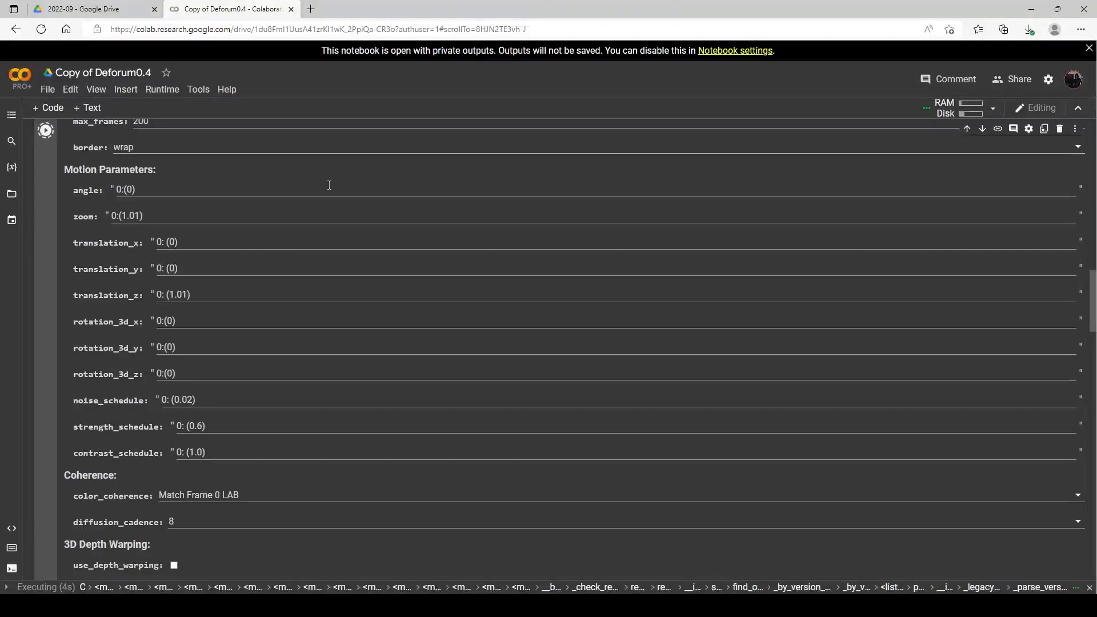
pyautogui.scroll(-1, 329, 185)
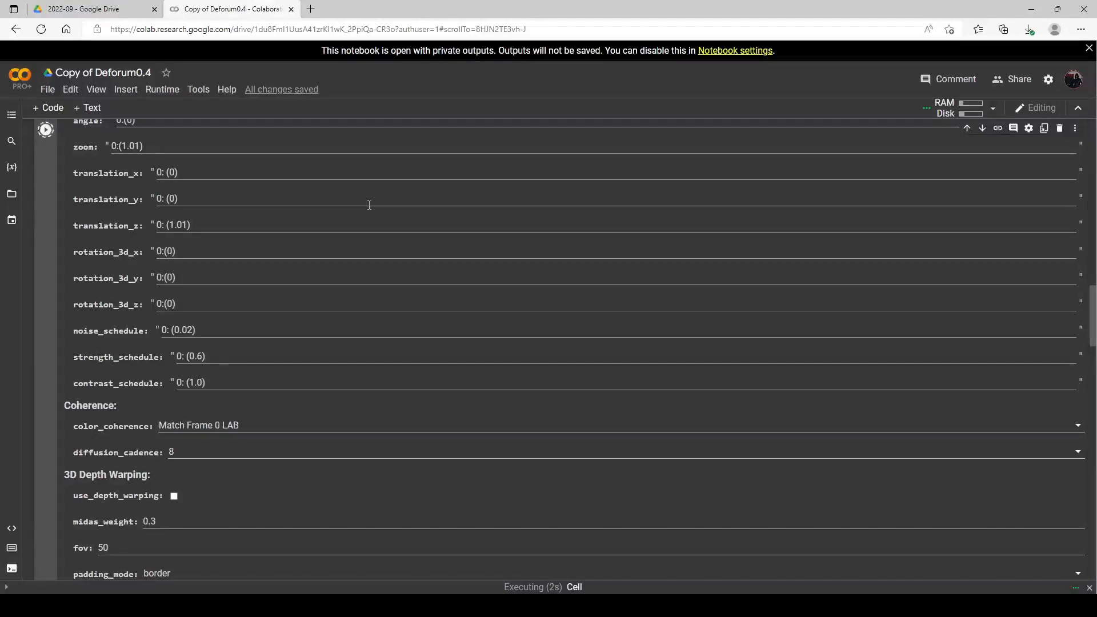
pyautogui.scroll(6, 369, 206)
pyautogui.scroll(-4, 388, 242)
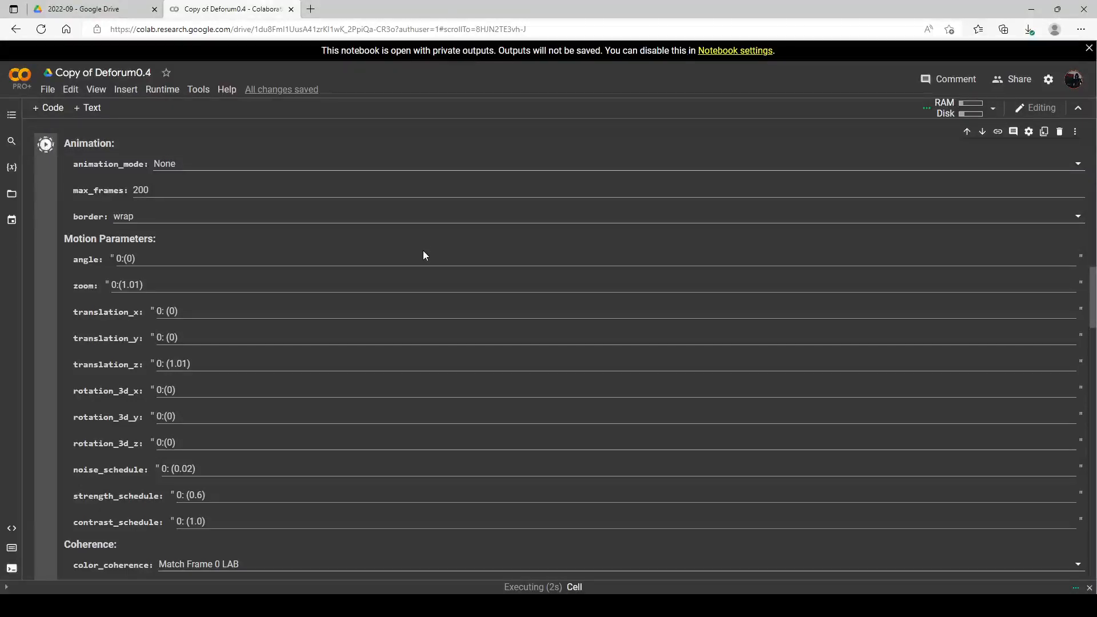
pyautogui.scroll(3, 412, 241)
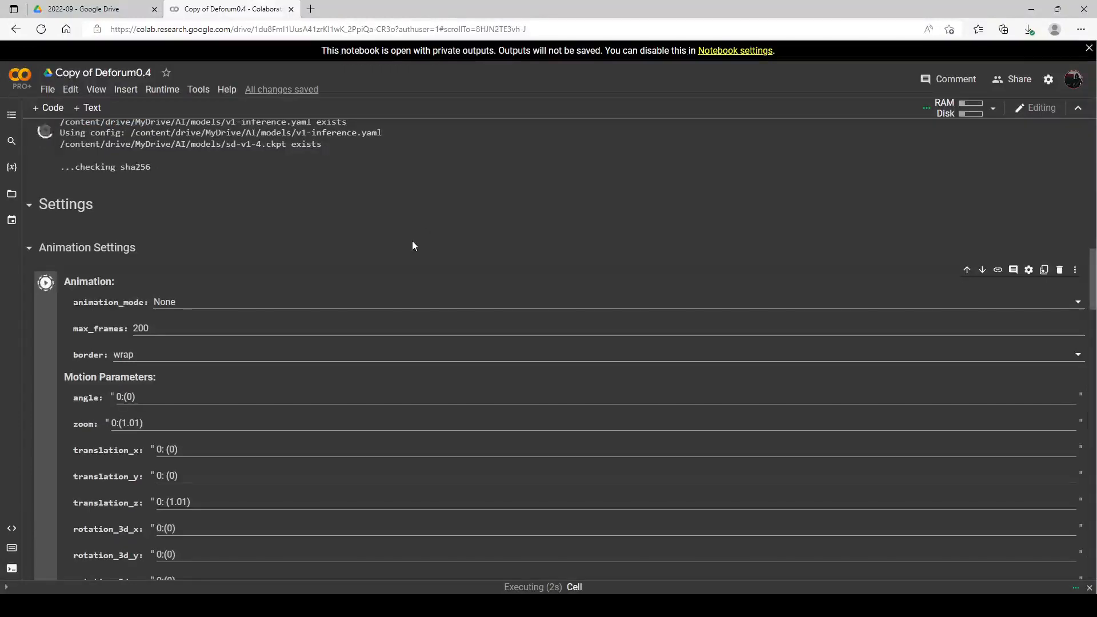
pyautogui.scroll(-1, 399, 226)
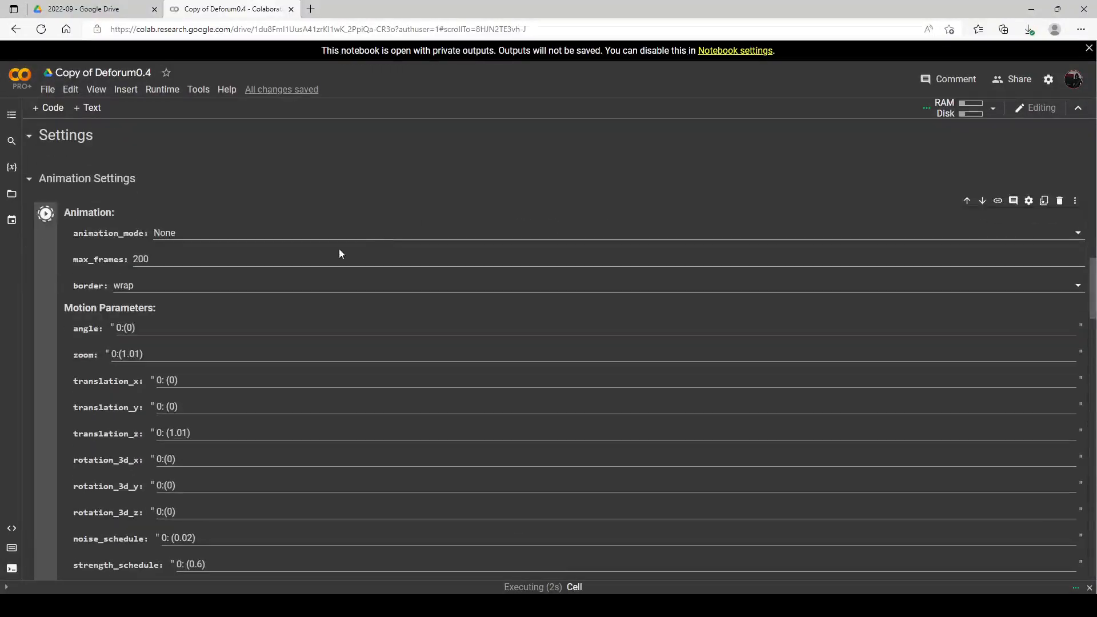
pyautogui.scroll(-7, 342, 263)
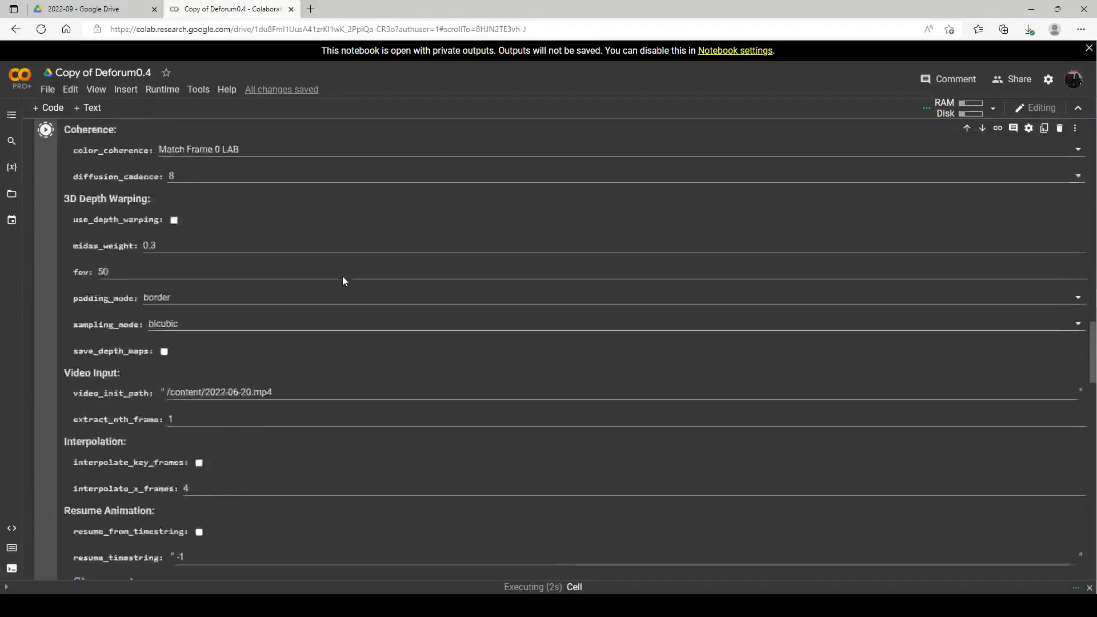
pyautogui.scroll(-10, 343, 280)
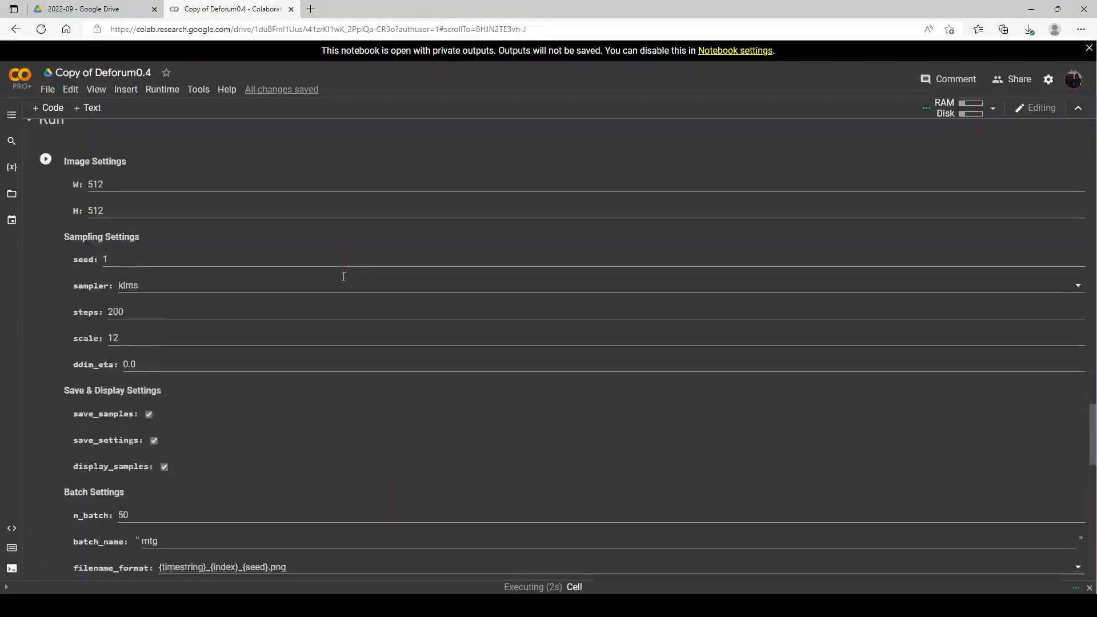
pyautogui.click(139, 341)
pyautogui.click(147, 319)
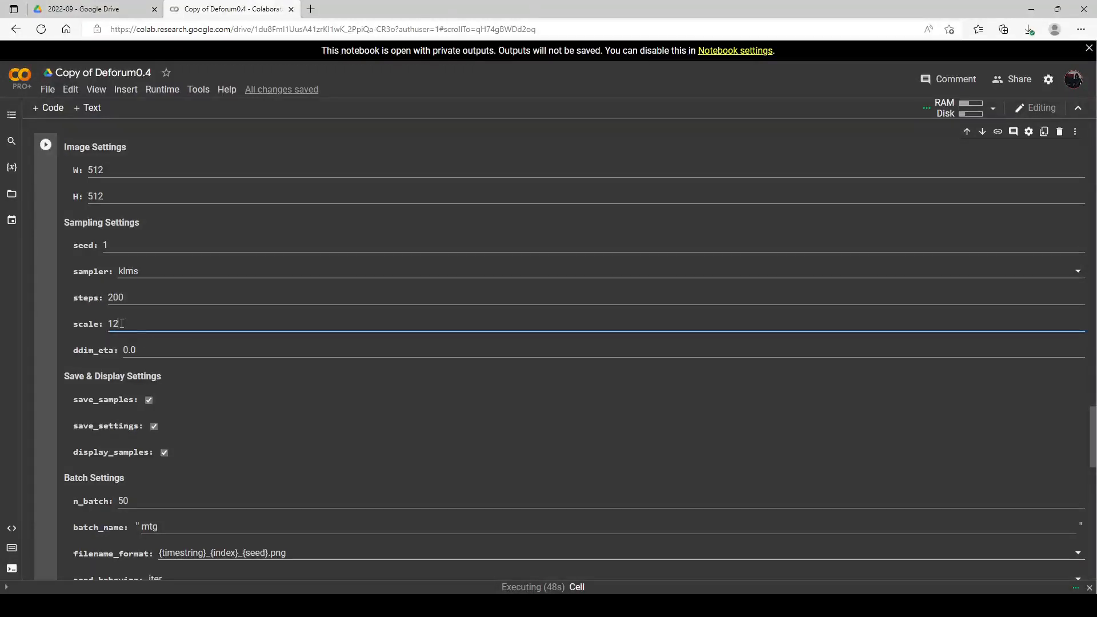
# Go back to the animation settings and view the available animation_mode options without changing the mode
pyautogui.scroll(6, 289, 502)
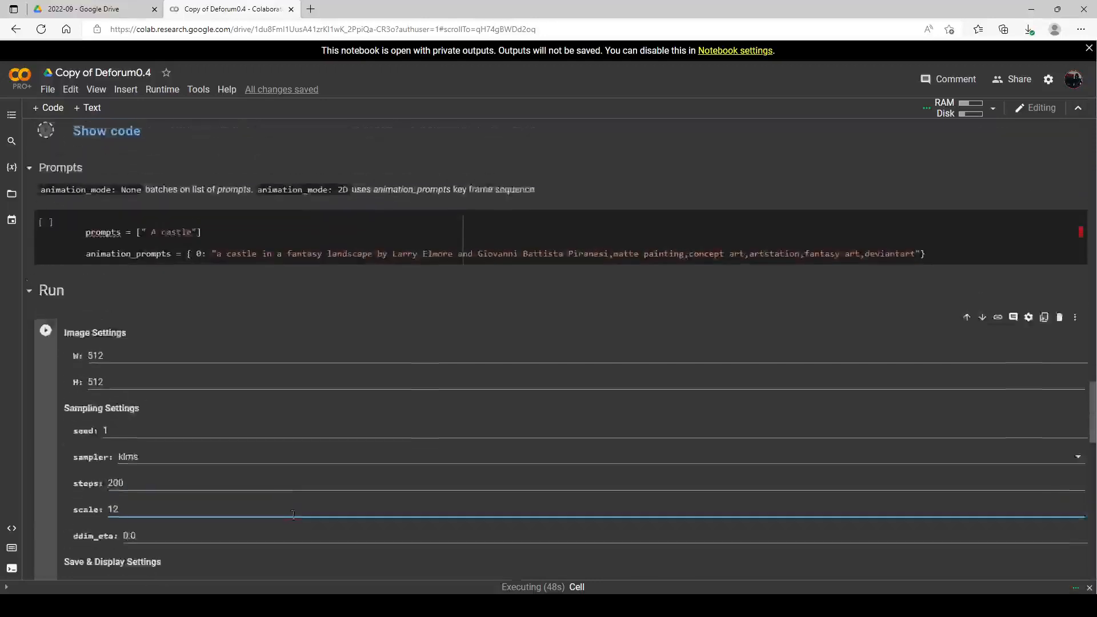
pyautogui.scroll(9, 262, 451)
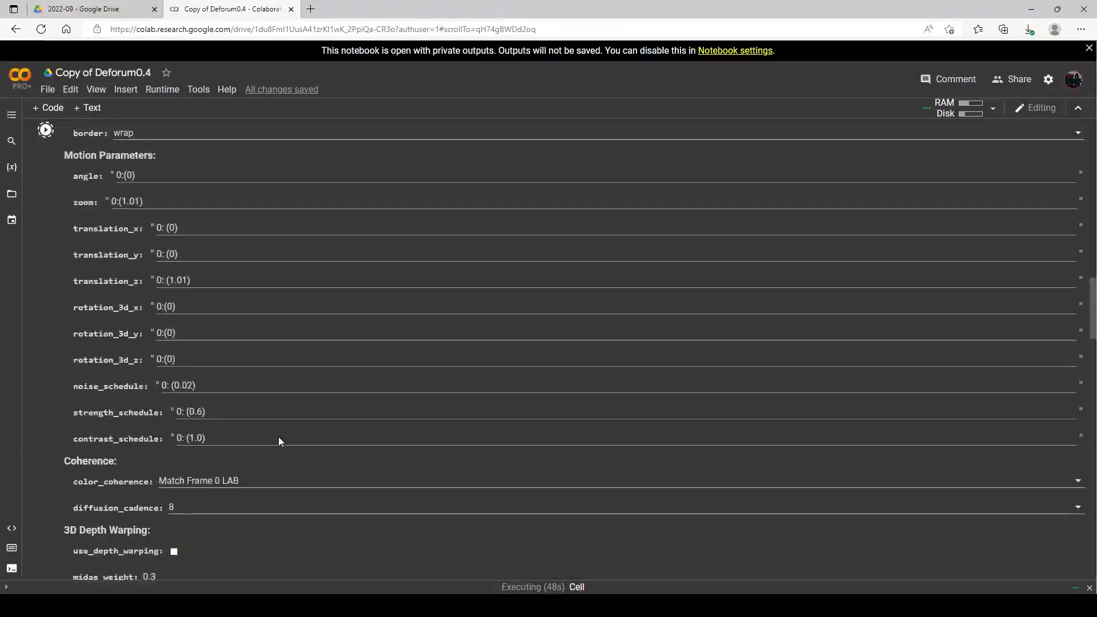
pyautogui.scroll(-1, 279, 437)
pyautogui.scroll(5, 275, 434)
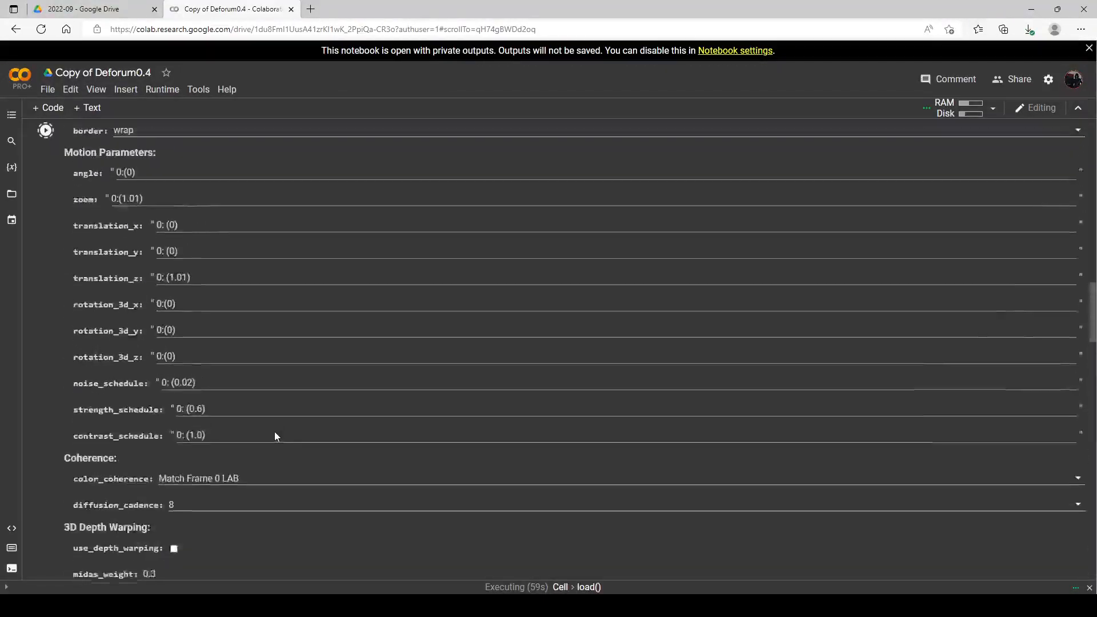
pyautogui.scroll(4, 268, 415)
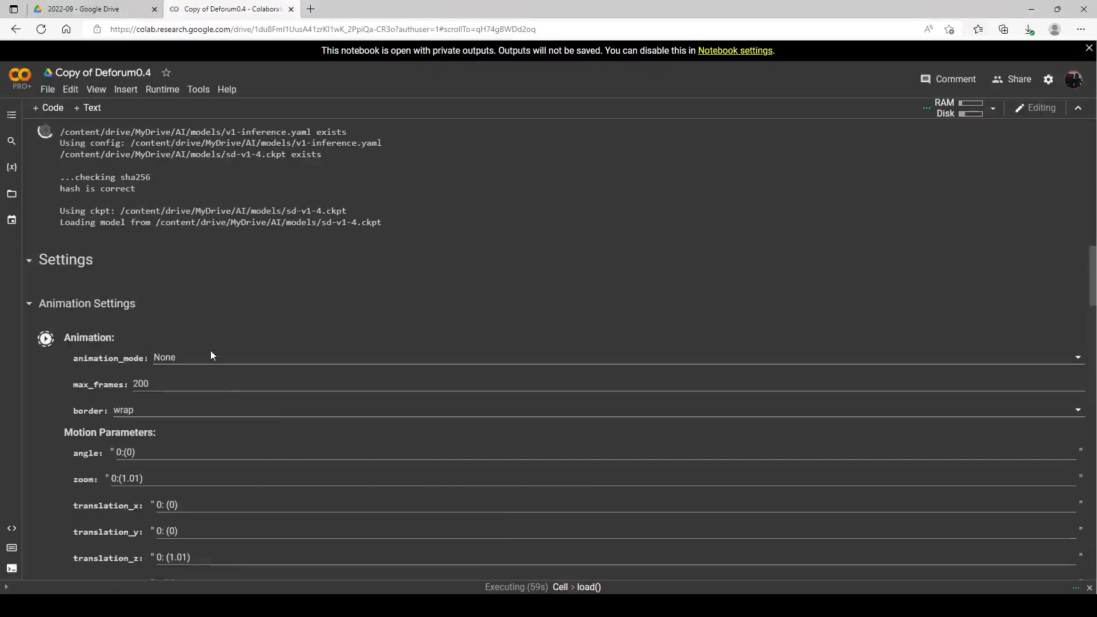
pyautogui.click(214, 355)
pyautogui.scroll(-3, 194, 181)
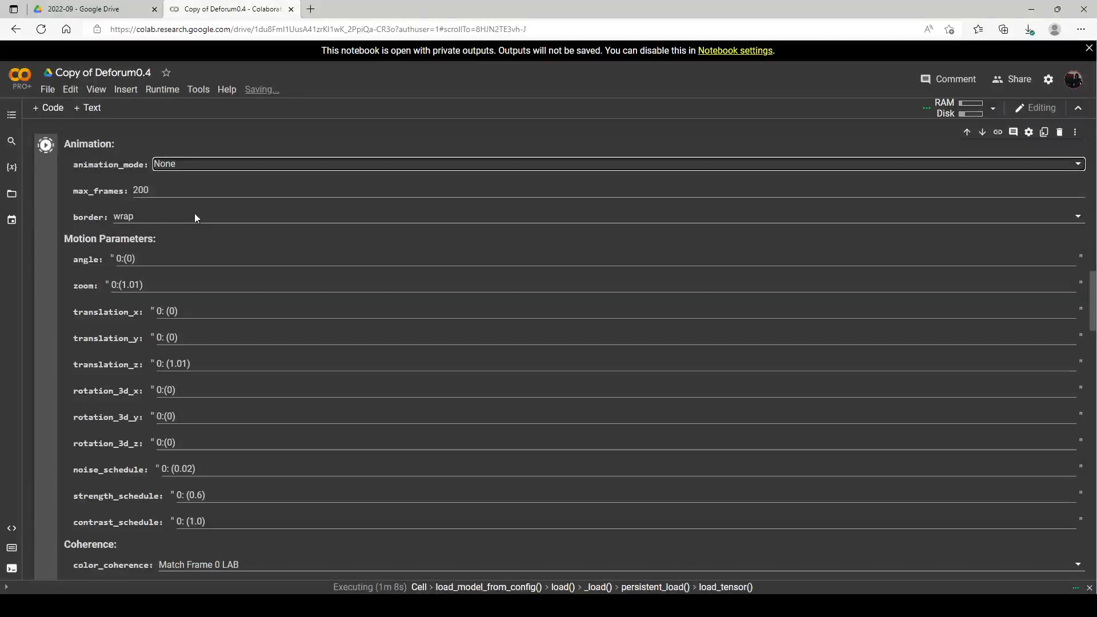
pyautogui.click(219, 148)
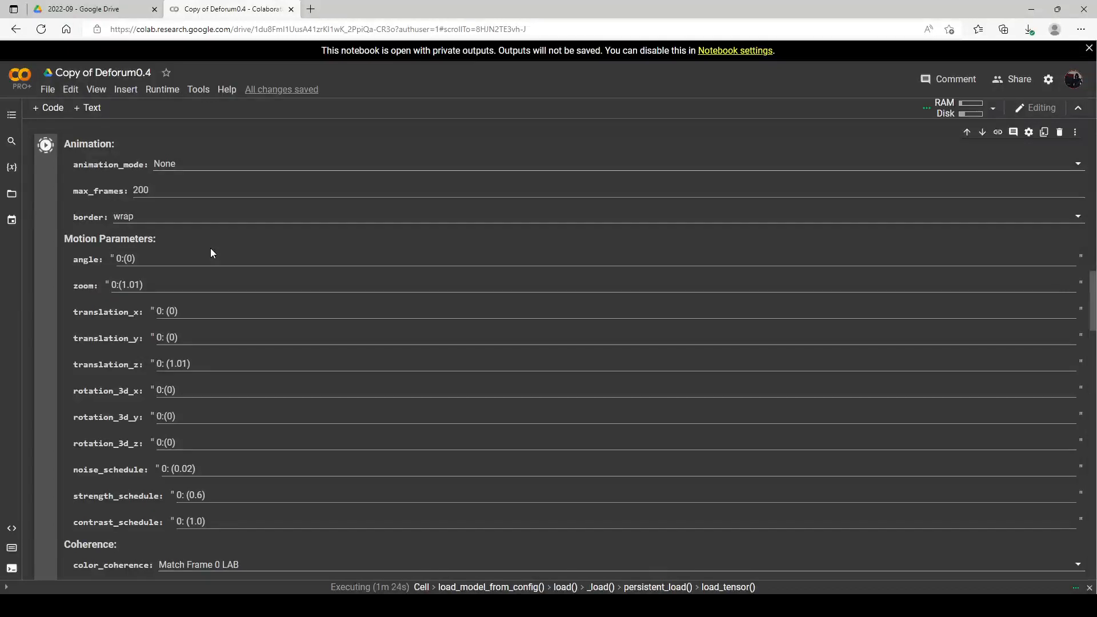
# Examine the motion parameters, from angle, zoom, translation and rotation to the noise, strength and contrast schedules
pyautogui.scroll(-1, 297, 286)
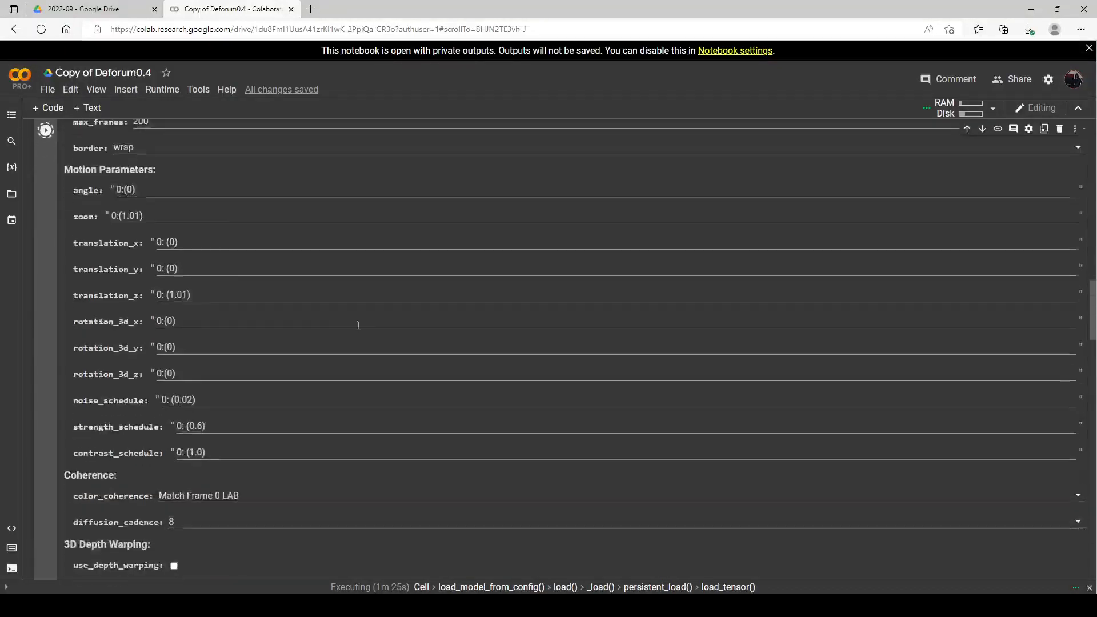
pyautogui.scroll(2, 307, 328)
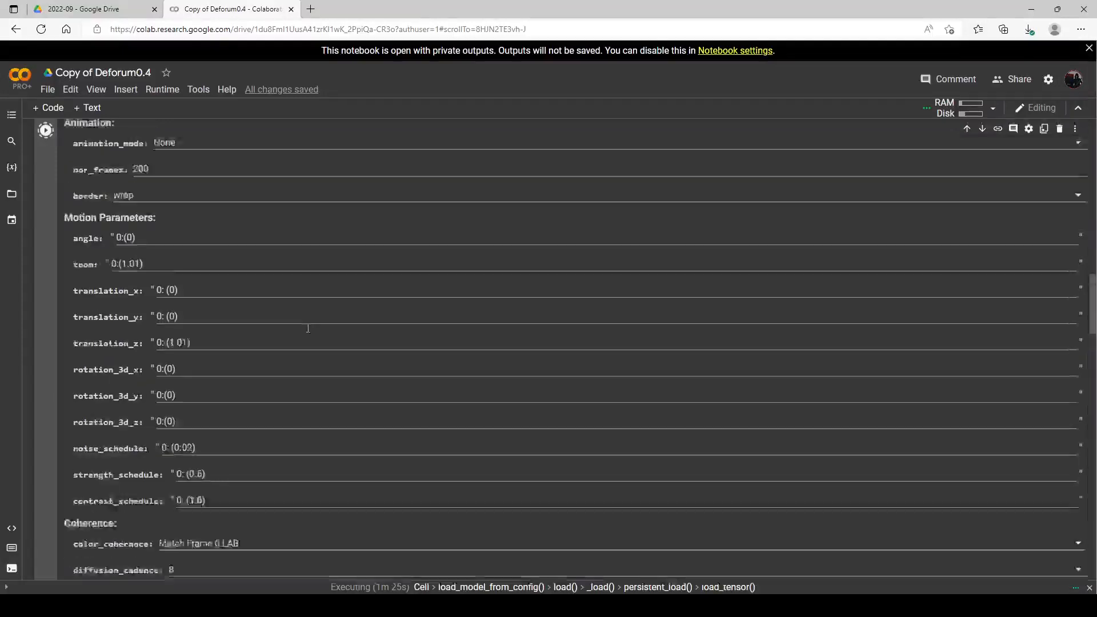
pyautogui.scroll(-2, 307, 327)
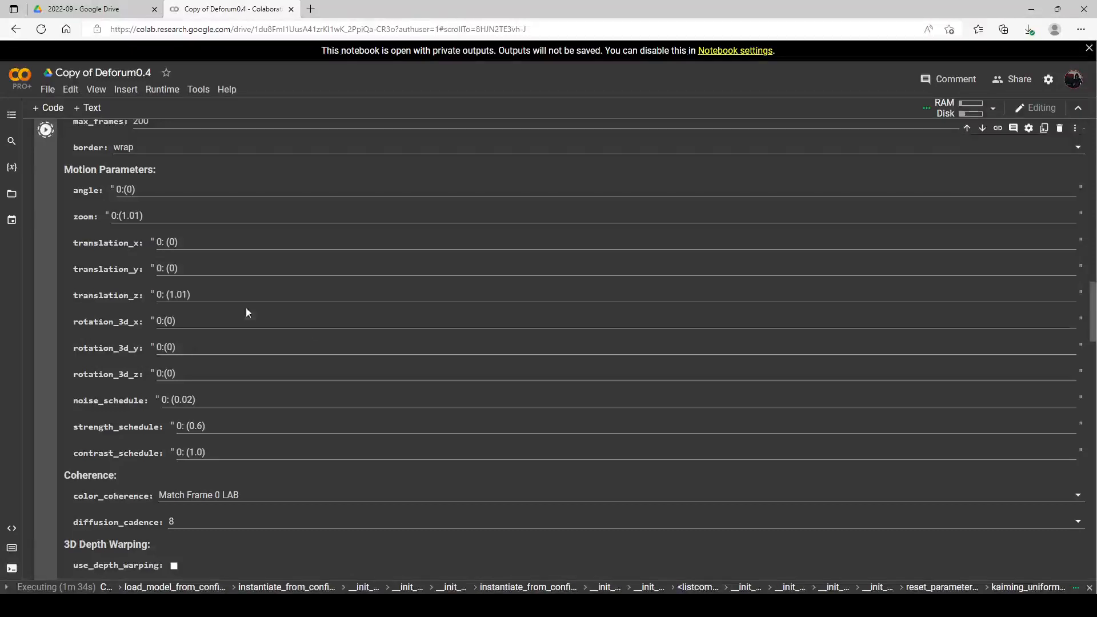
pyautogui.scroll(-1, 217, 332)
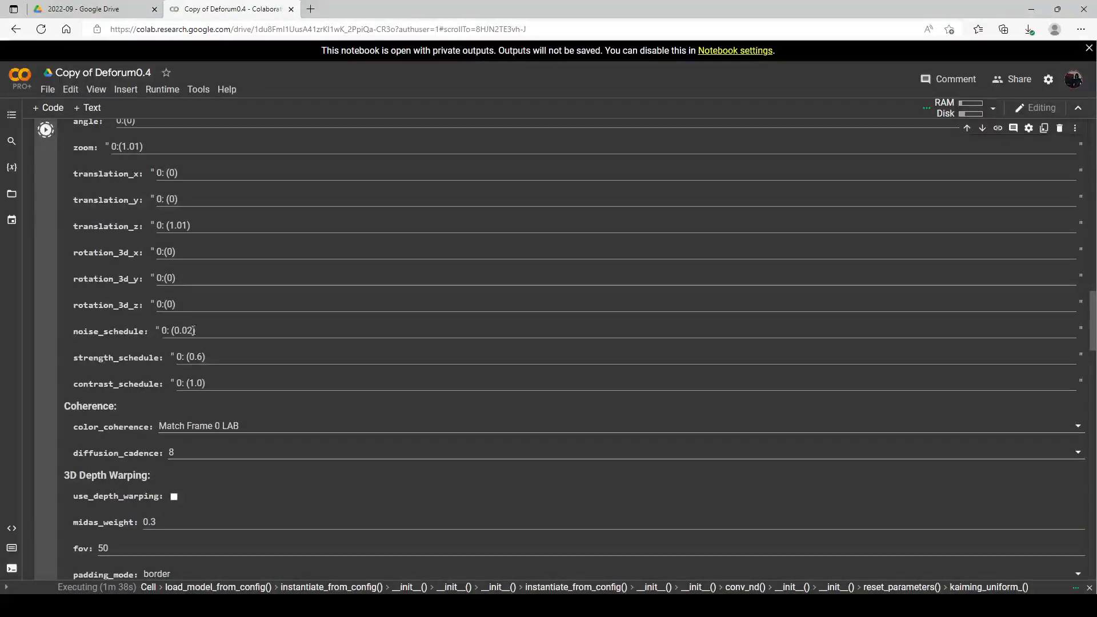
pyautogui.scroll(2, 176, 332)
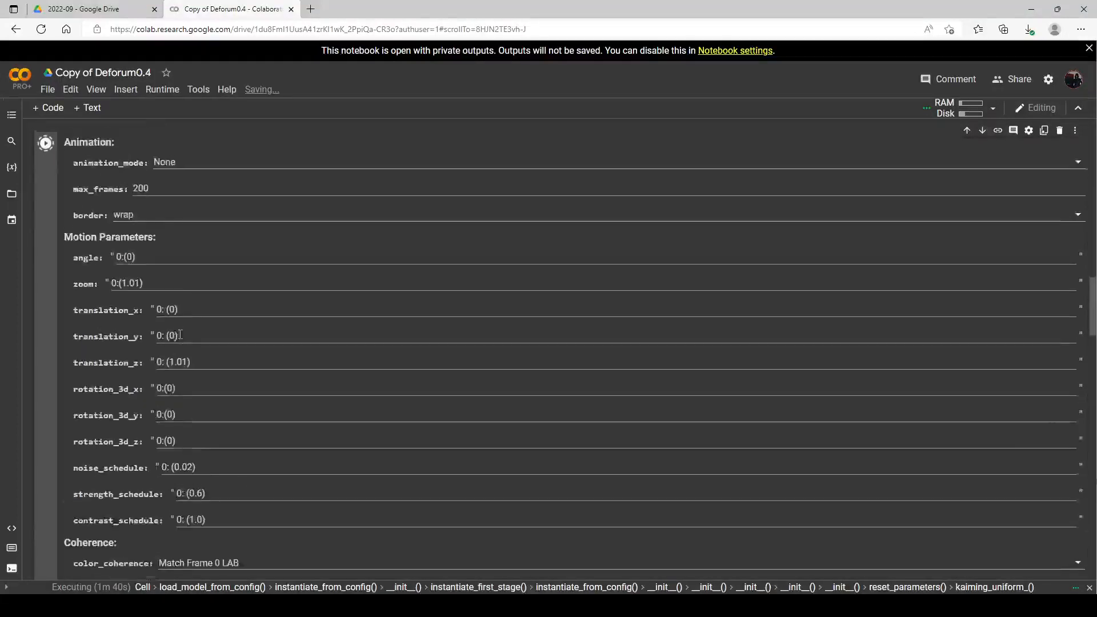
pyautogui.scroll(-1, 180, 335)
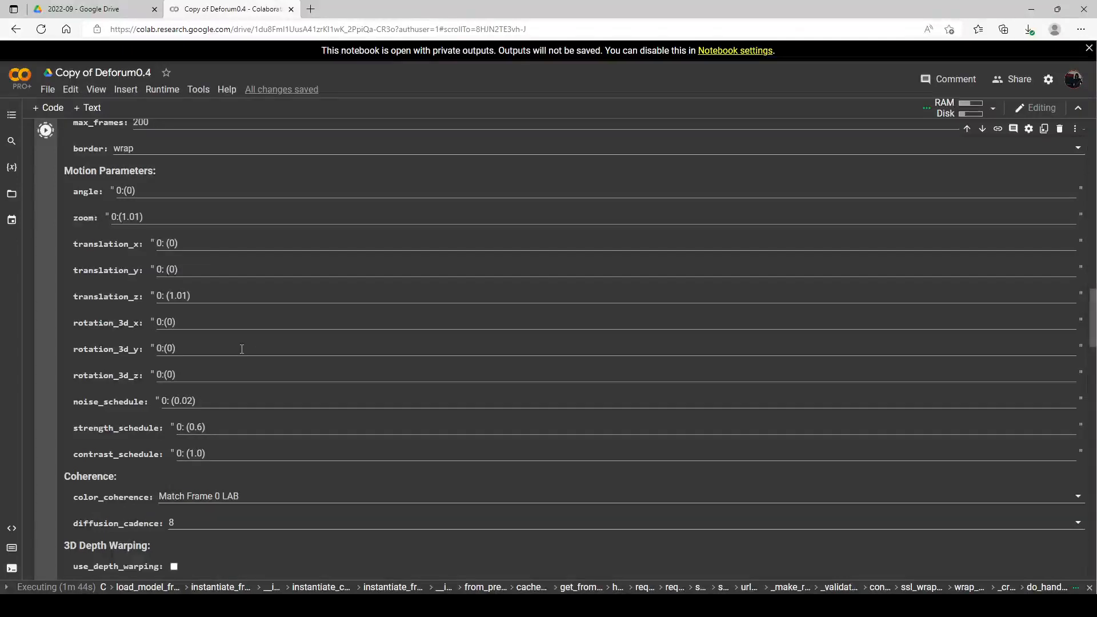
pyautogui.scroll(-1, 243, 350)
pyautogui.scroll(2, 134, 360)
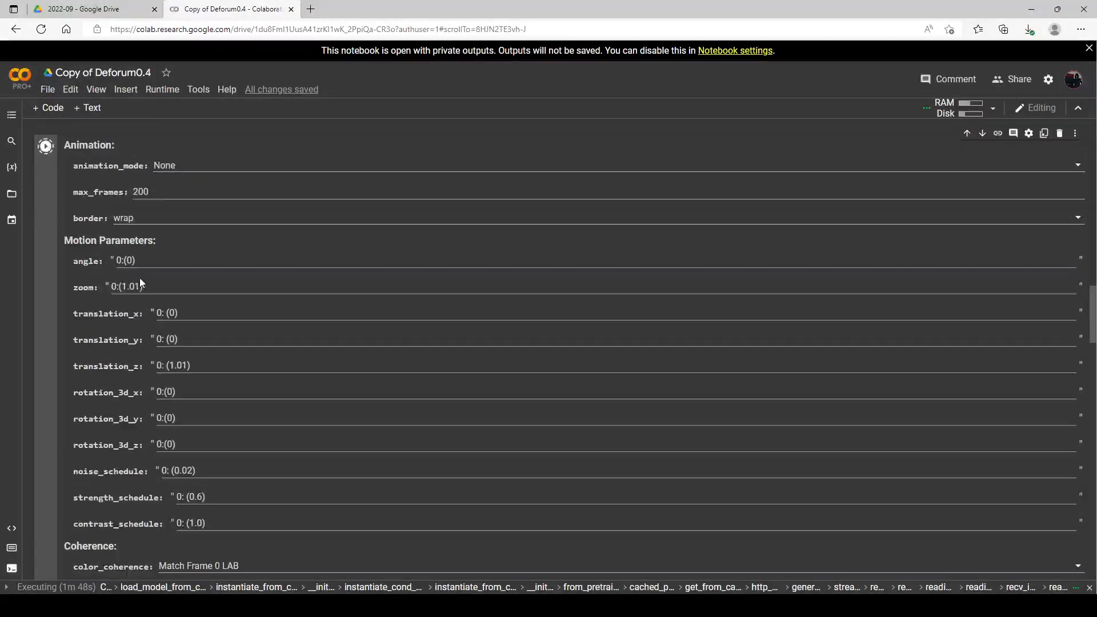
pyautogui.scroll(-2, 140, 277)
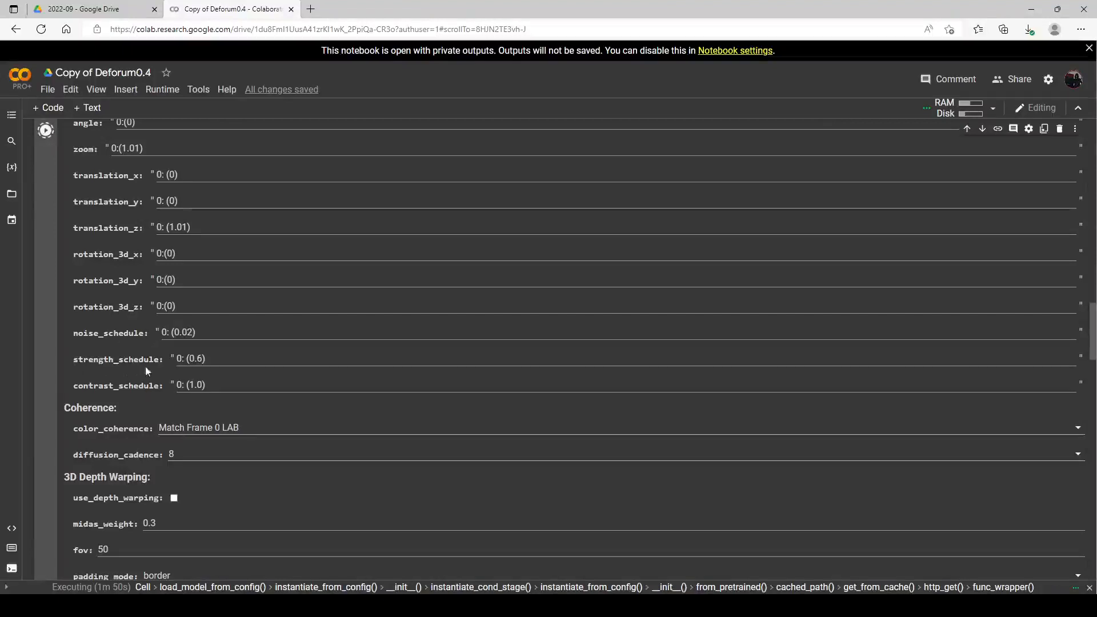
pyautogui.click(204, 358)
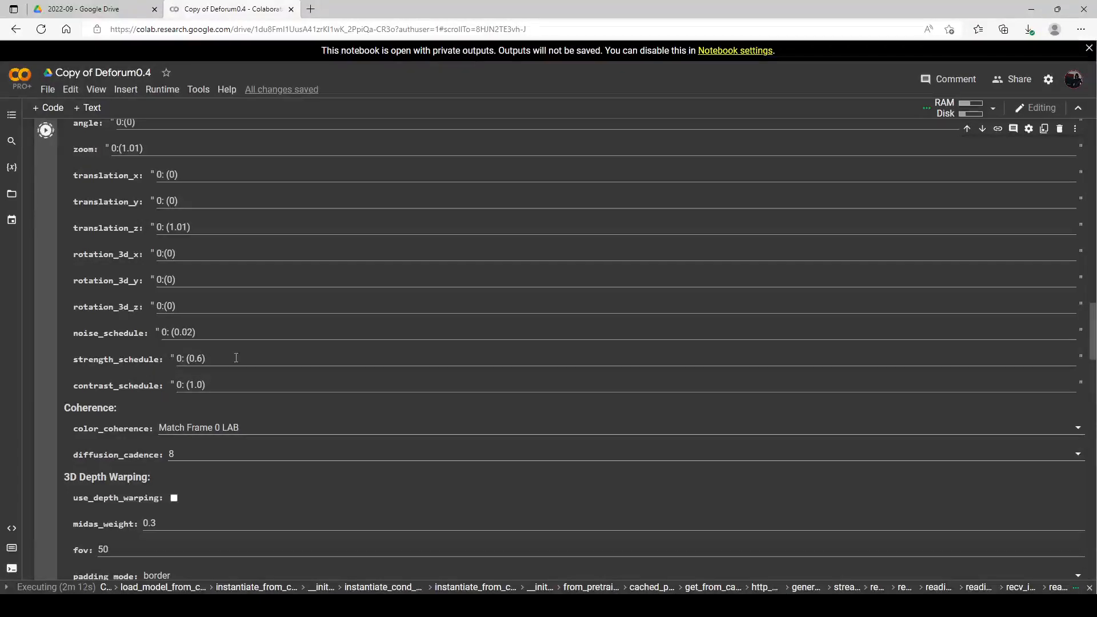
# Set strength_schedule in the motion parameters to 0: (0.65)
pyautogui.click(202, 358)
pyautogui.write('5')
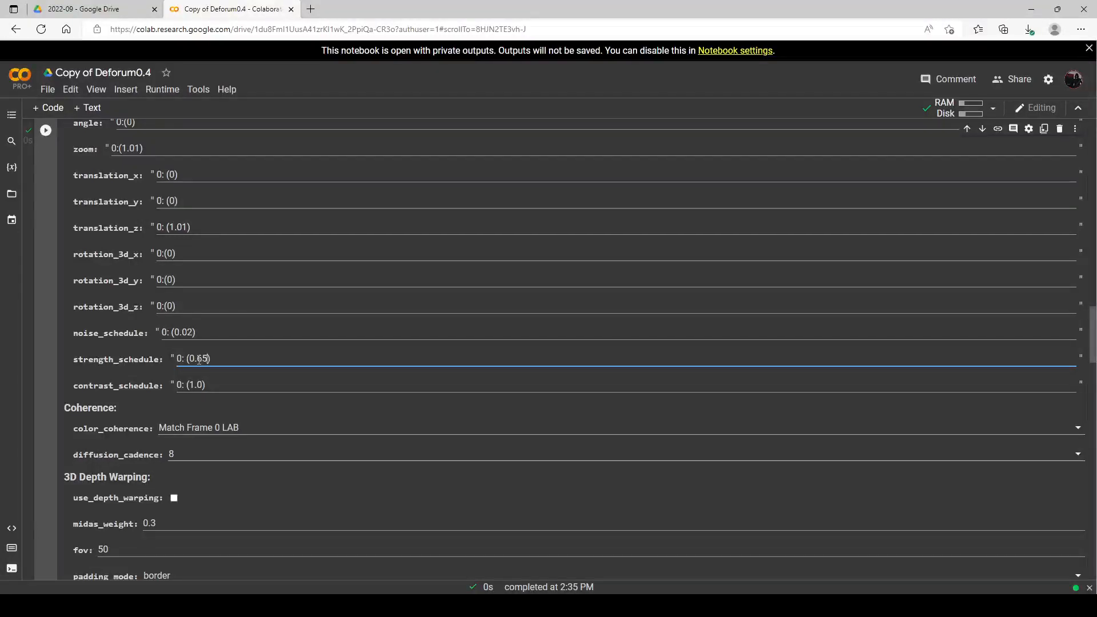
pyautogui.click(198, 358)
pyautogui.press('BackSpace')
pyautogui.write('6')
pyautogui.click(197, 360)
pyautogui.press('BackSpace')
pyautogui.write('5')
pyautogui.press('BackSpace')
pyautogui.write('6')
# Examine the steps value in the Run section's sampling settings, and compare it with the strength_schedule and coherence settings
pyautogui.scroll(-10, 207, 360)
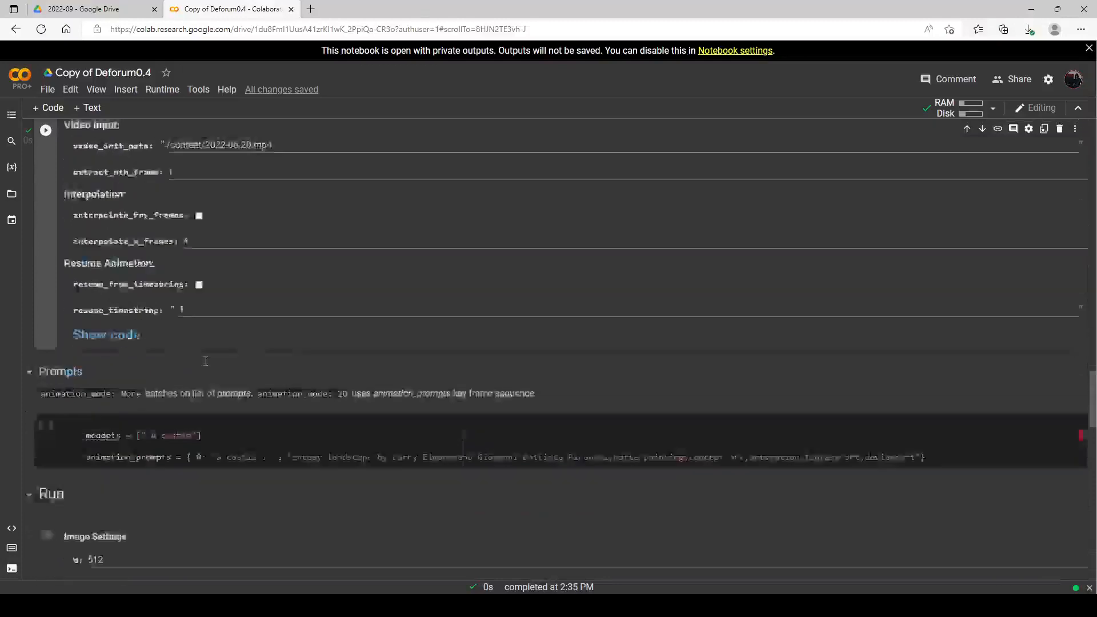
pyautogui.scroll(-5, 206, 361)
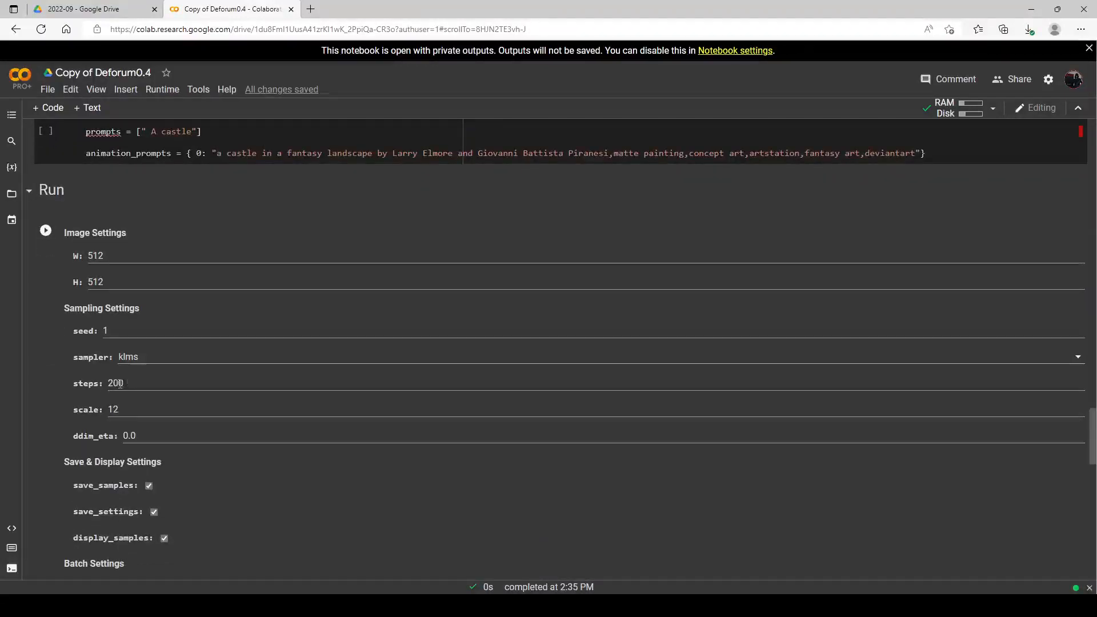
pyautogui.scroll(10, 170, 381)
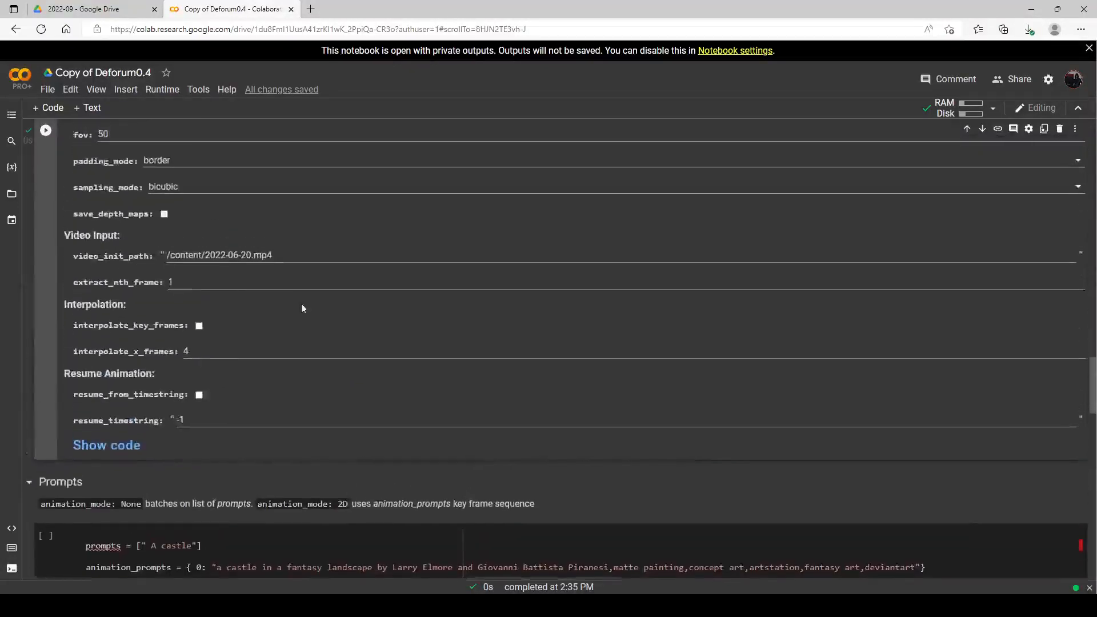
pyautogui.scroll(4, 208, 291)
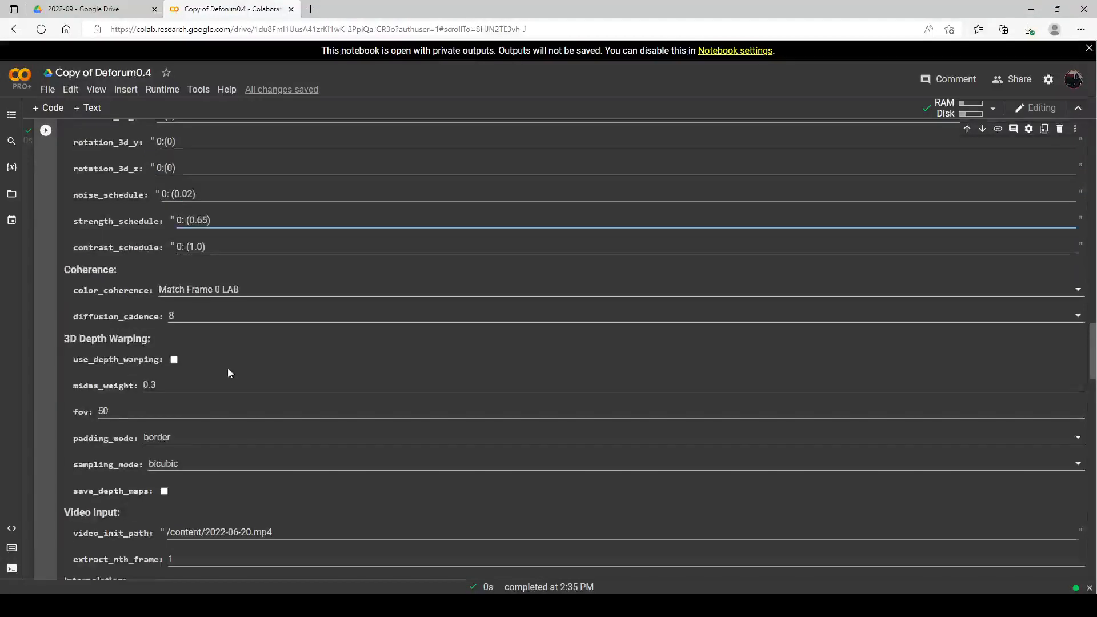
pyautogui.scroll(-5, 220, 297)
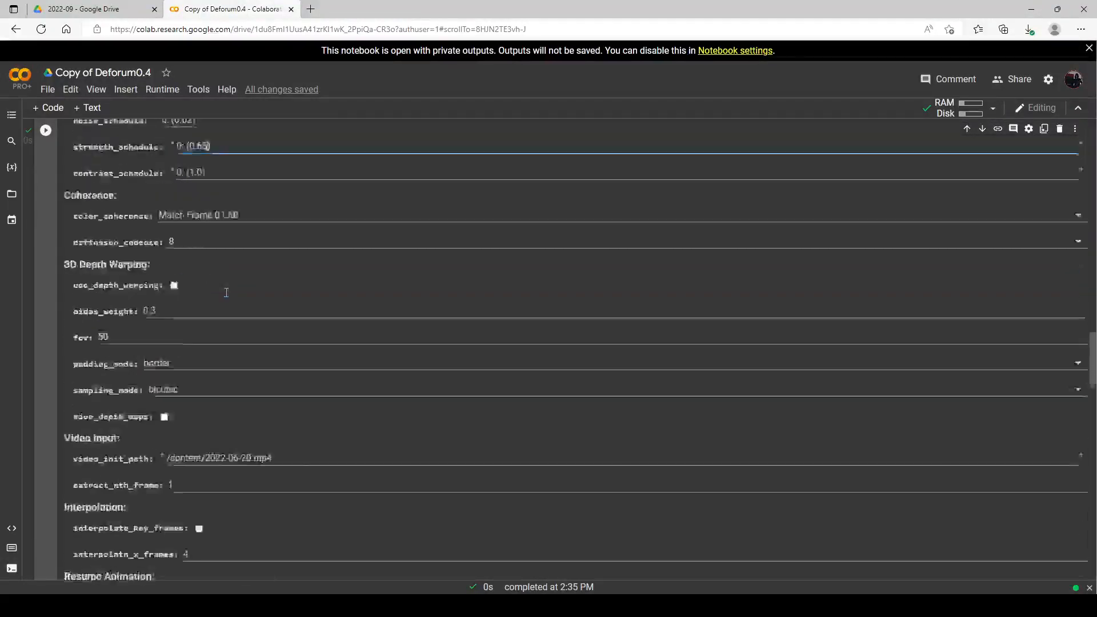
pyautogui.scroll(5, 227, 292)
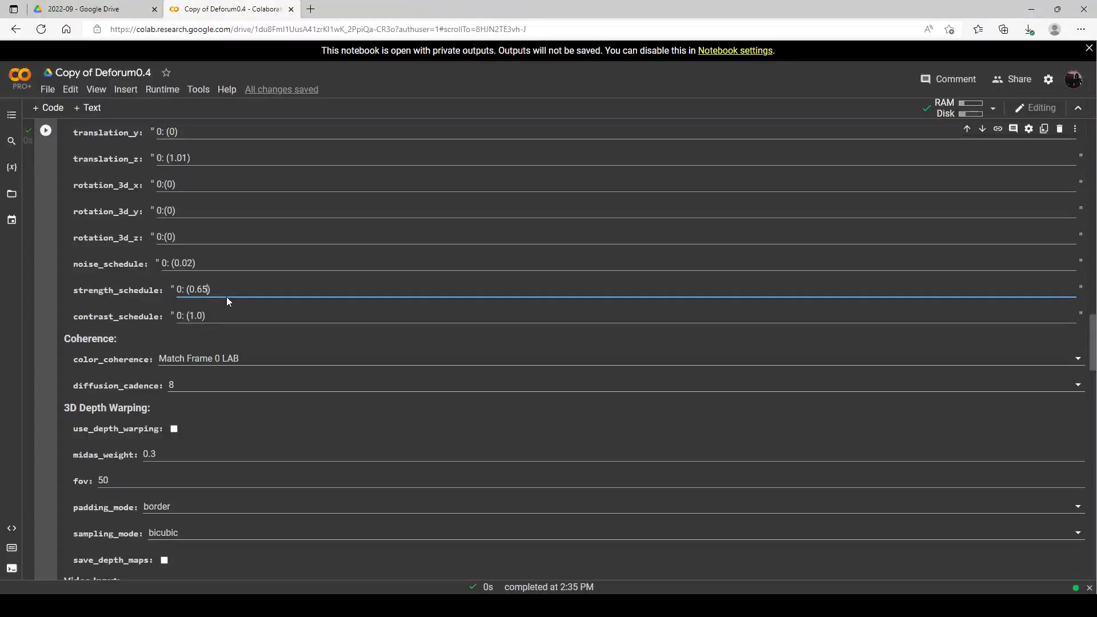
pyautogui.scroll(-3, 227, 297)
pyautogui.scroll(3, 227, 297)
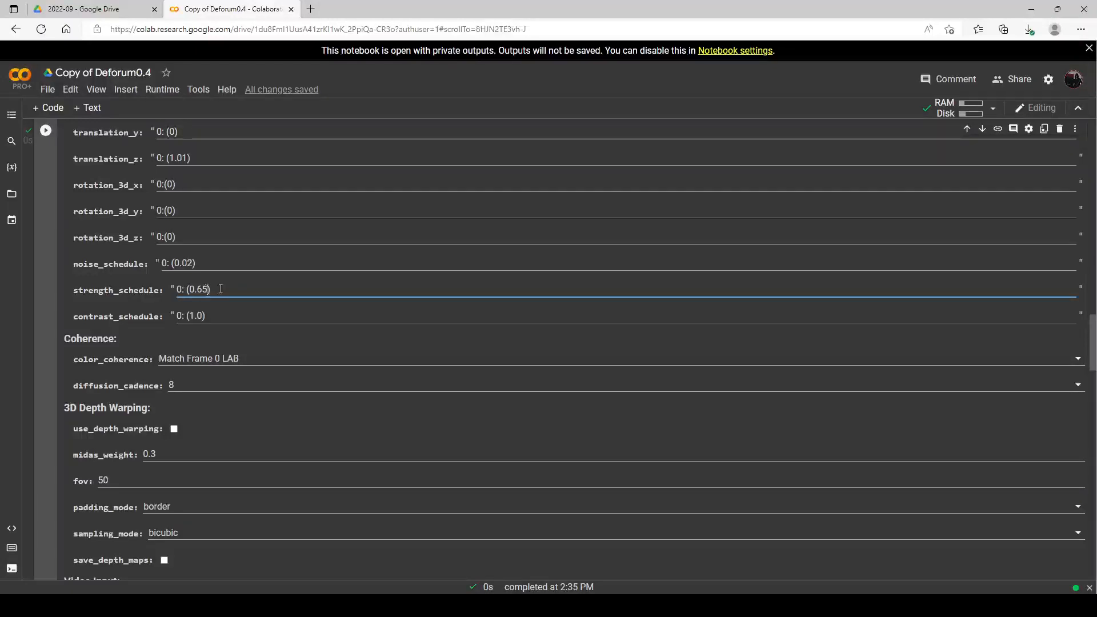
pyautogui.scroll(3, 221, 289)
pyautogui.scroll(-1, 271, 281)
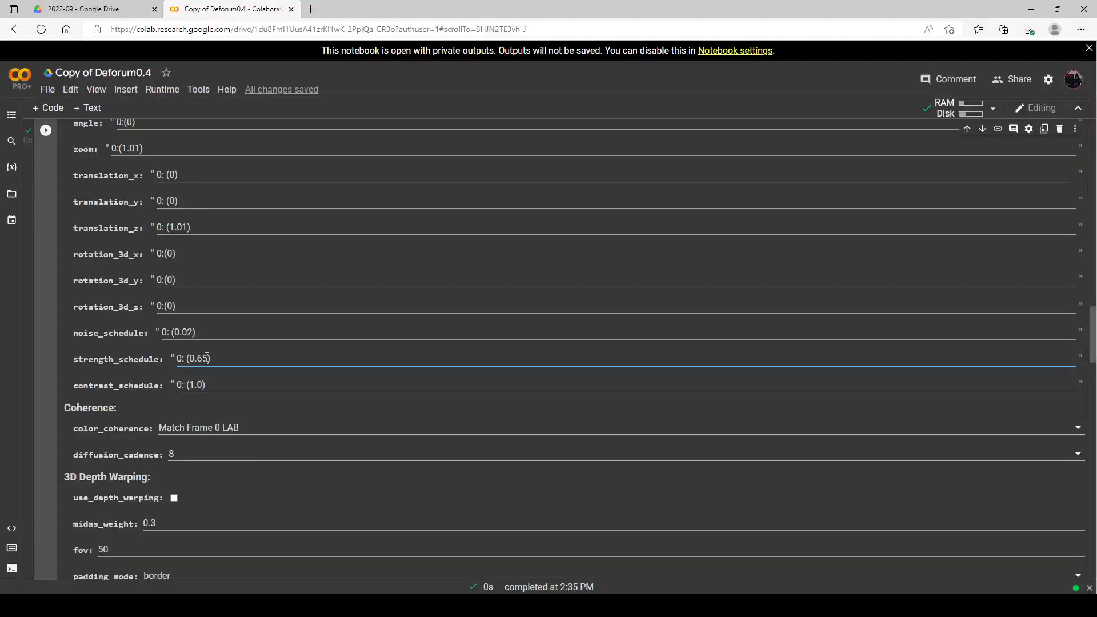
# Set strength_schedule to 0: (0.6) and look over the coherence settings below it
pyautogui.press('BackSpace')
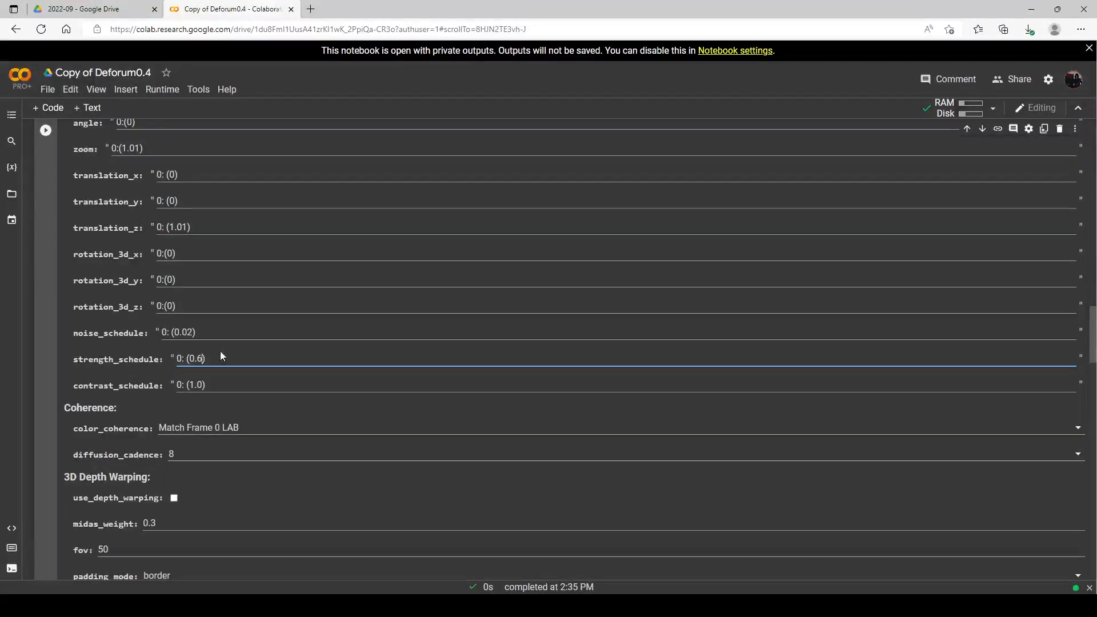
pyautogui.scroll(-1, 217, 357)
pyautogui.scroll(-1, 211, 355)
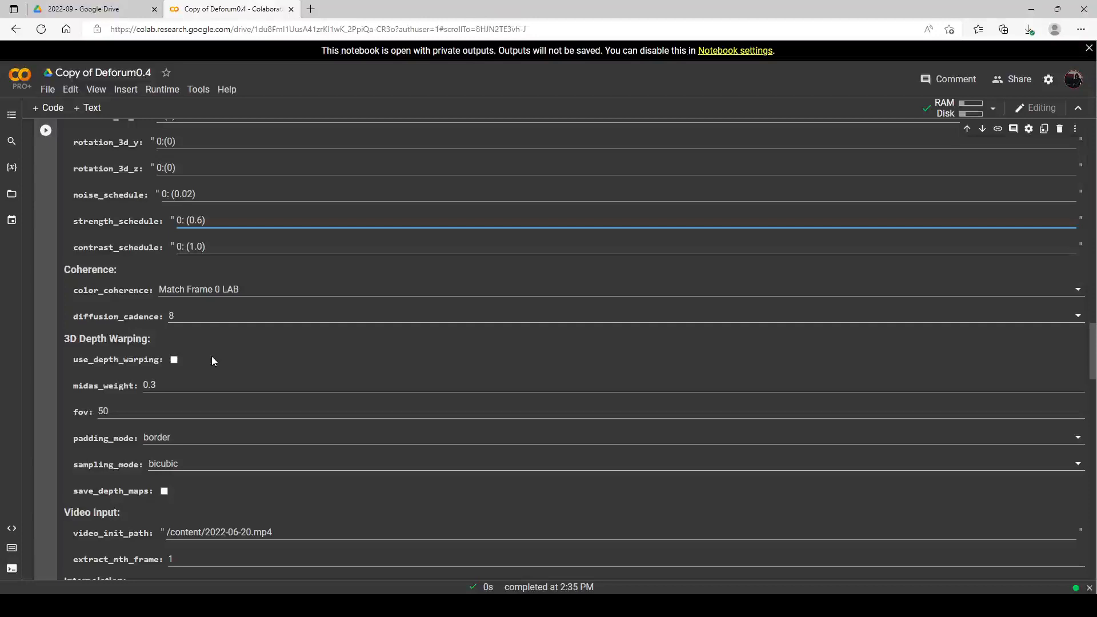
pyautogui.scroll(2, 217, 357)
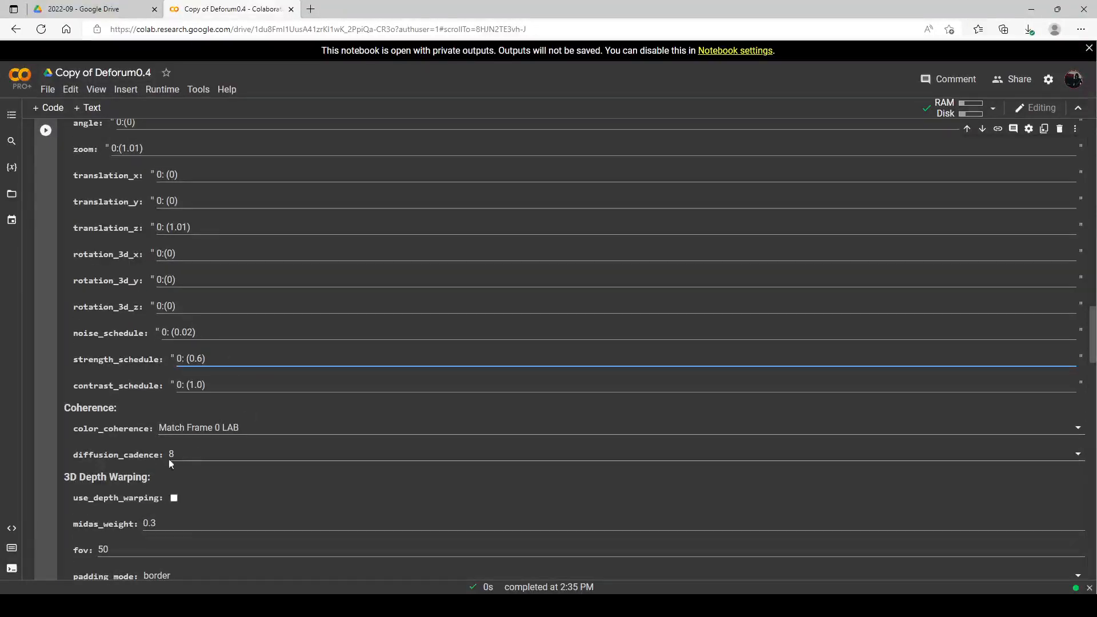
# Set diffusion_cadence under Coherence to 6
pyautogui.click(184, 453)
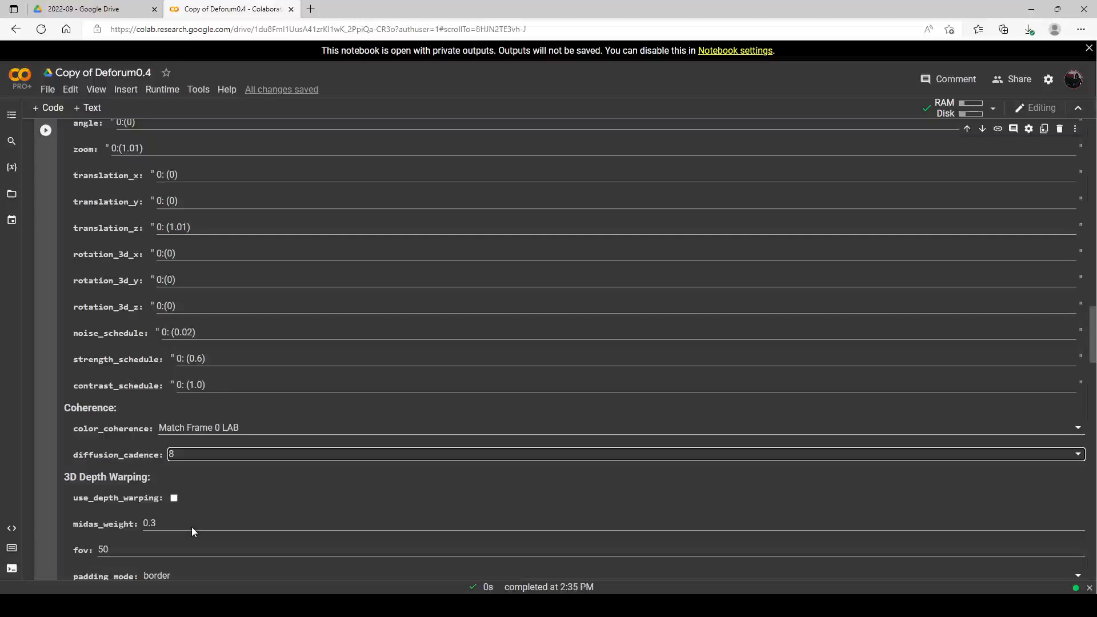
pyautogui.press('BackSpace')
pyautogui.write('6')
# Set strength_schedule in the motion parameters to 0: (0.8)
pyautogui.scroll(3, 170, 460)
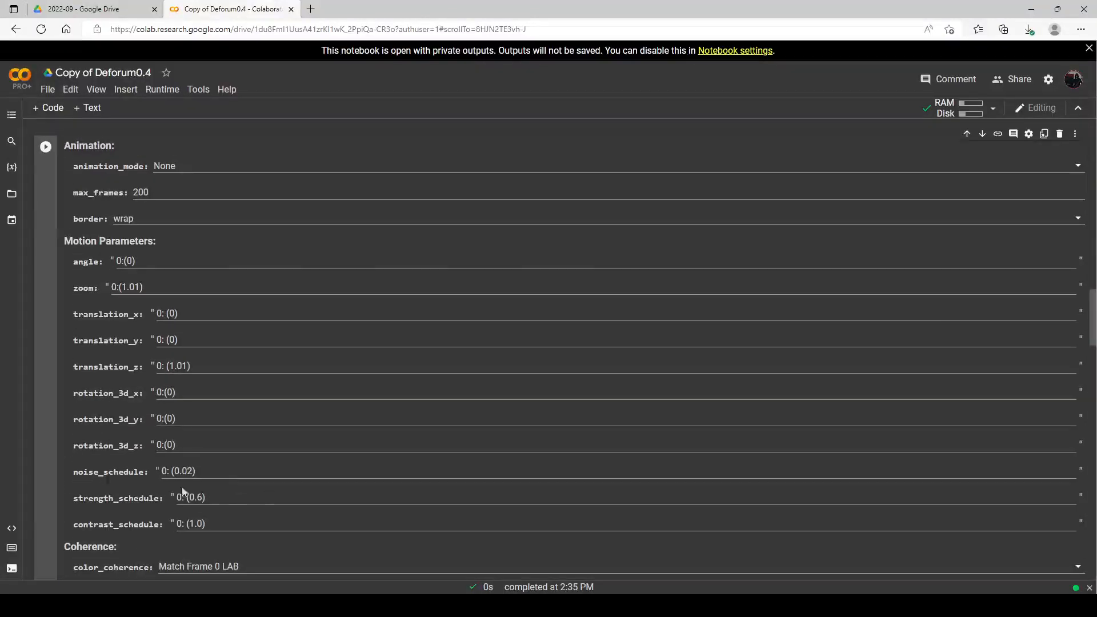
pyautogui.scroll(-3, 194, 478)
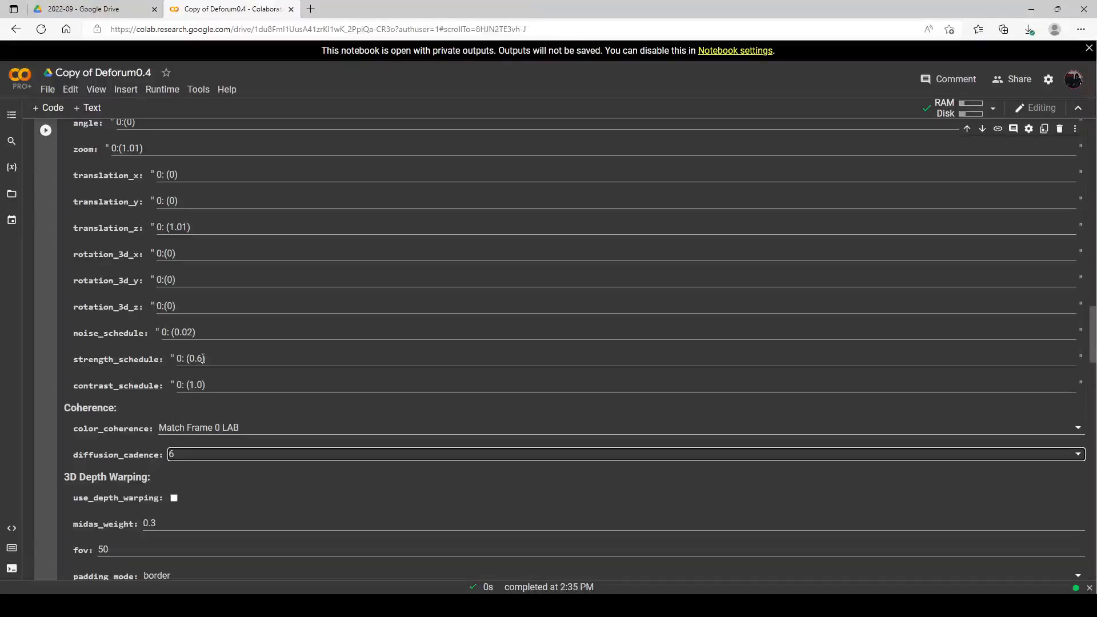
pyautogui.click(203, 358)
pyautogui.press('BackSpace')
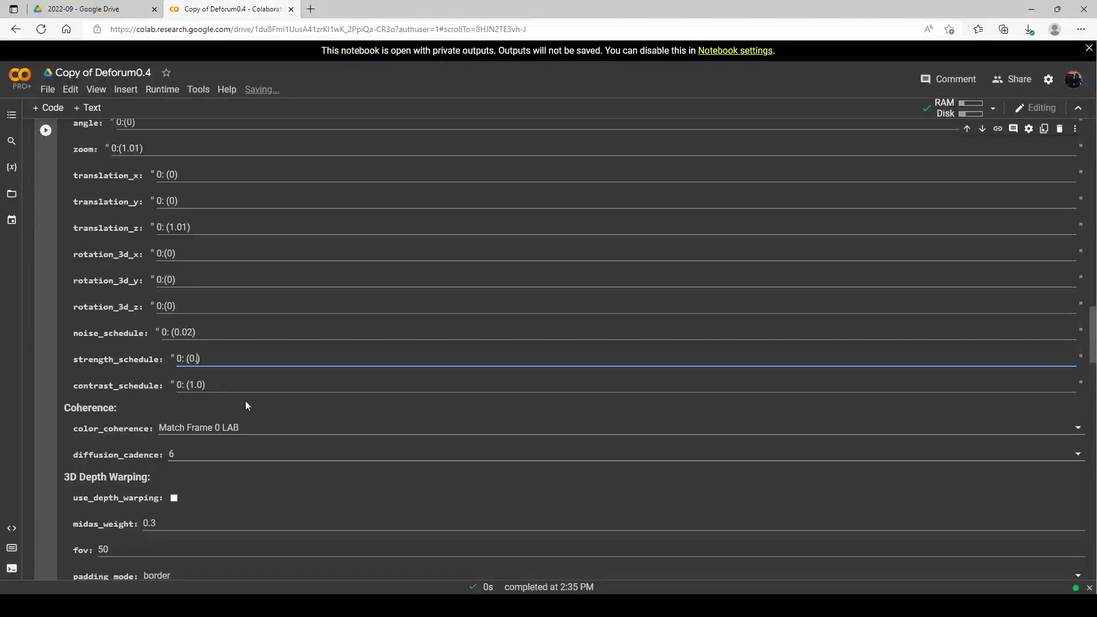
pyautogui.write('8')
# Set animation_mode in the Animation cell to 3D
pyautogui.scroll(6, 235, 400)
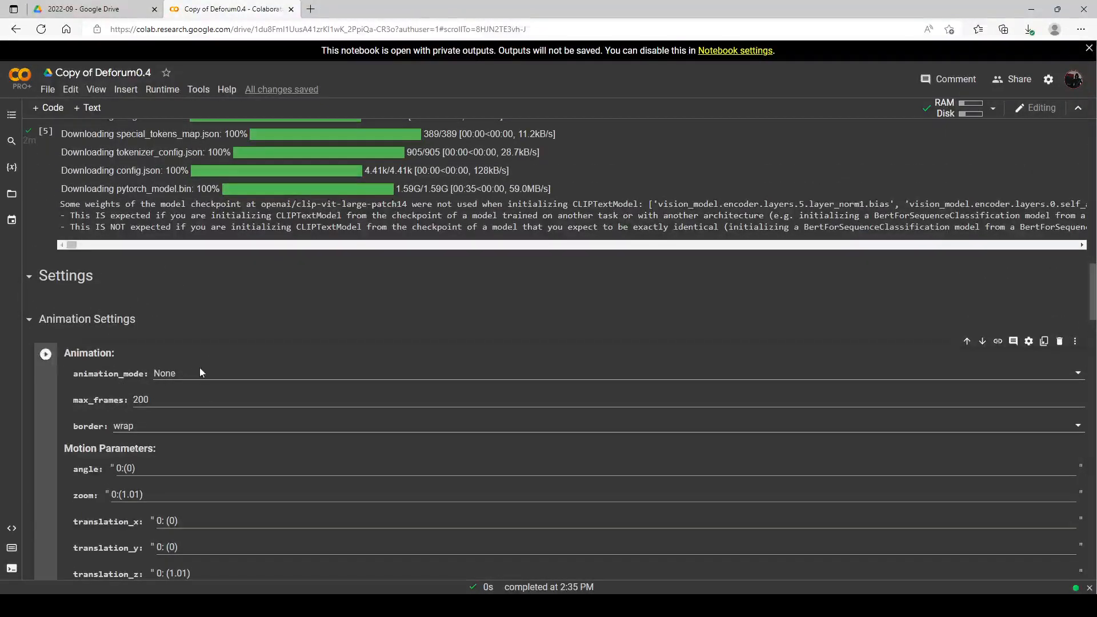
pyautogui.press('Down')
pyautogui.press('Down')
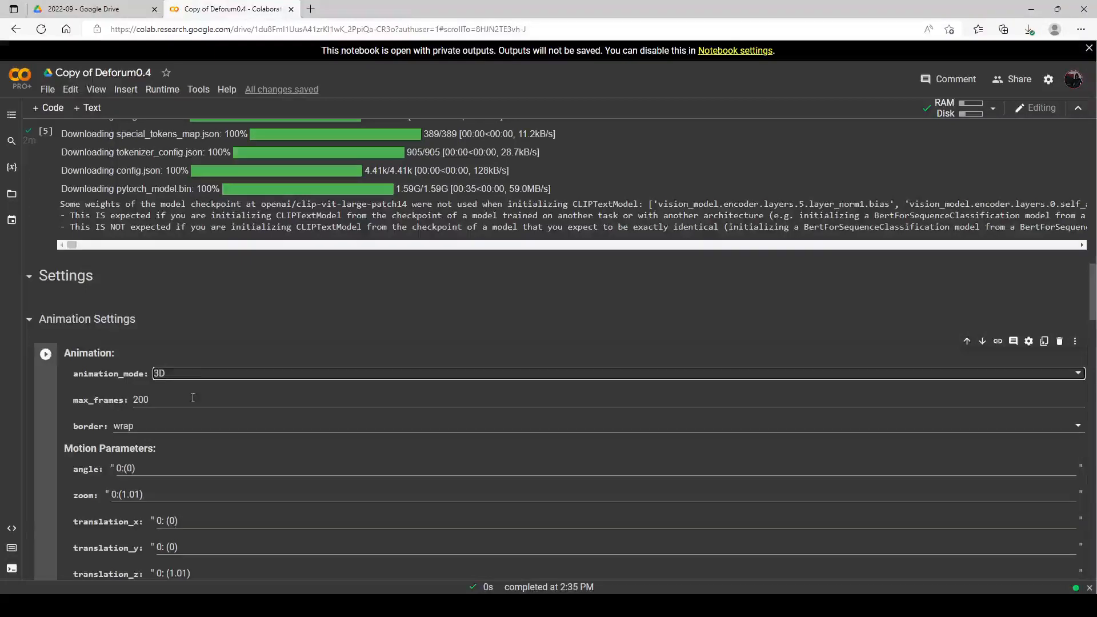
# Check the translation_z value in the motion parameters and run the Animation cell
pyautogui.scroll(-1, 197, 363)
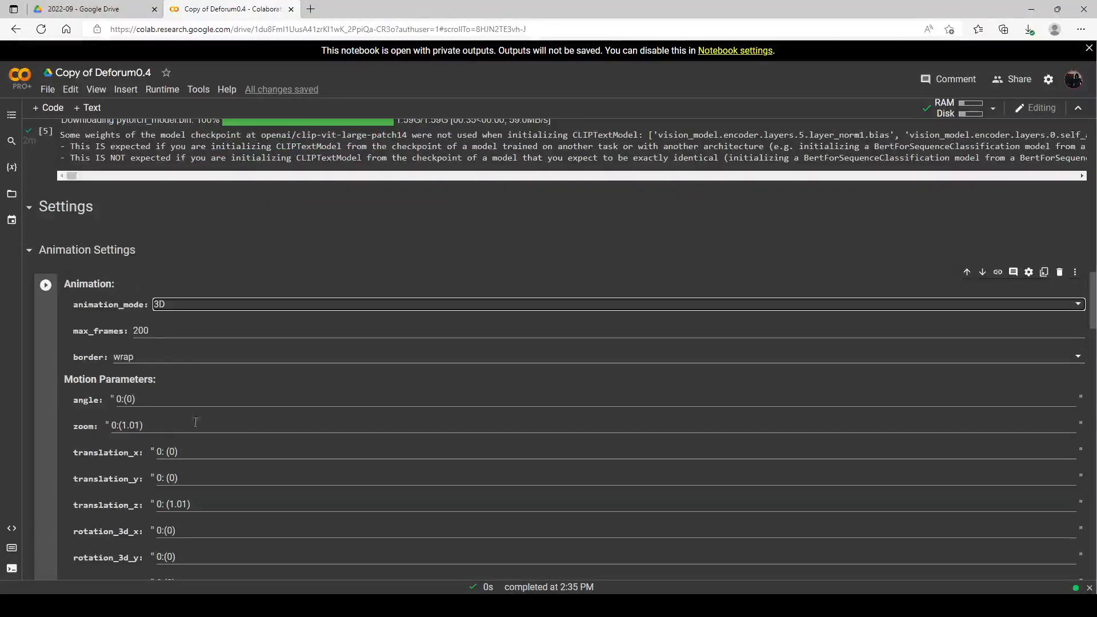
pyautogui.scroll(-2, 230, 391)
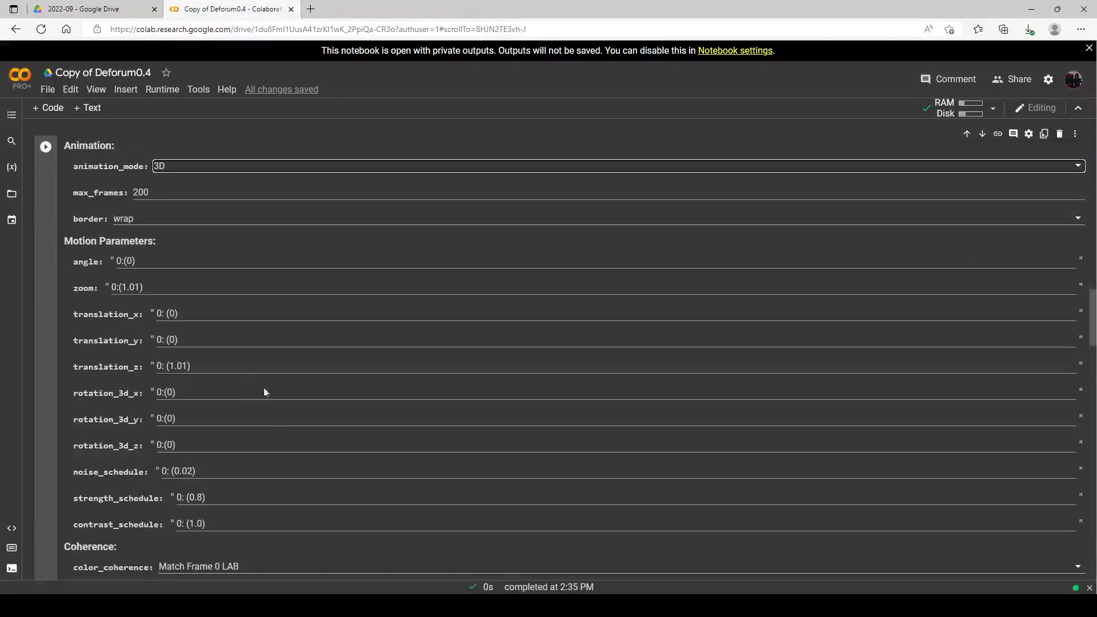
pyautogui.scroll(1, 200, 329)
pyautogui.scroll(-1, 202, 327)
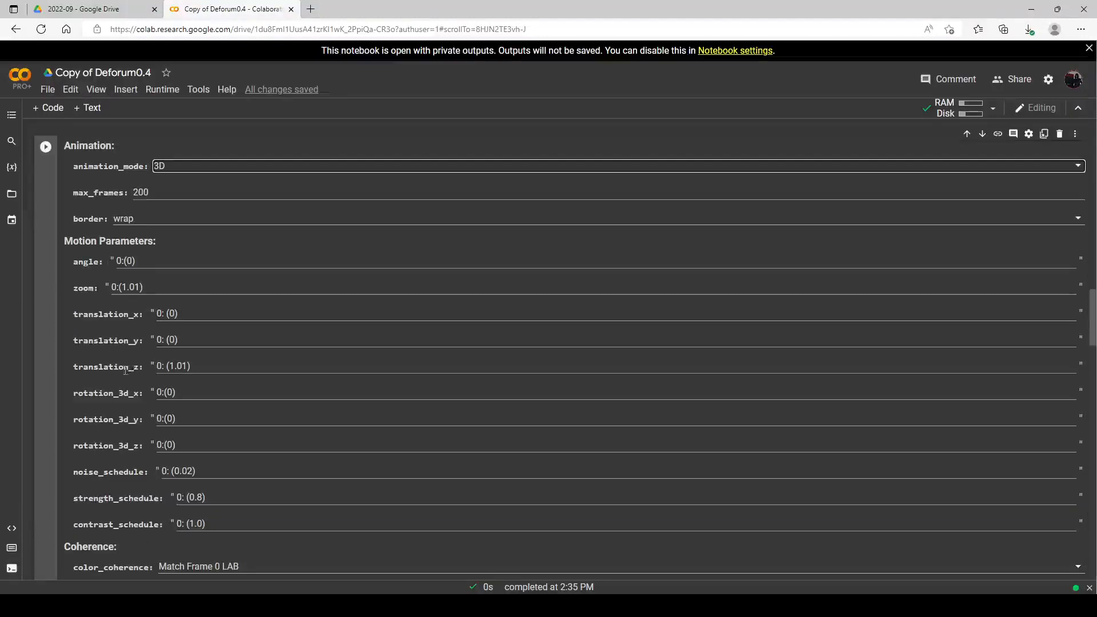
pyautogui.click(194, 366)
pyautogui.tripleClick(194, 366)
pyautogui.click(192, 366)
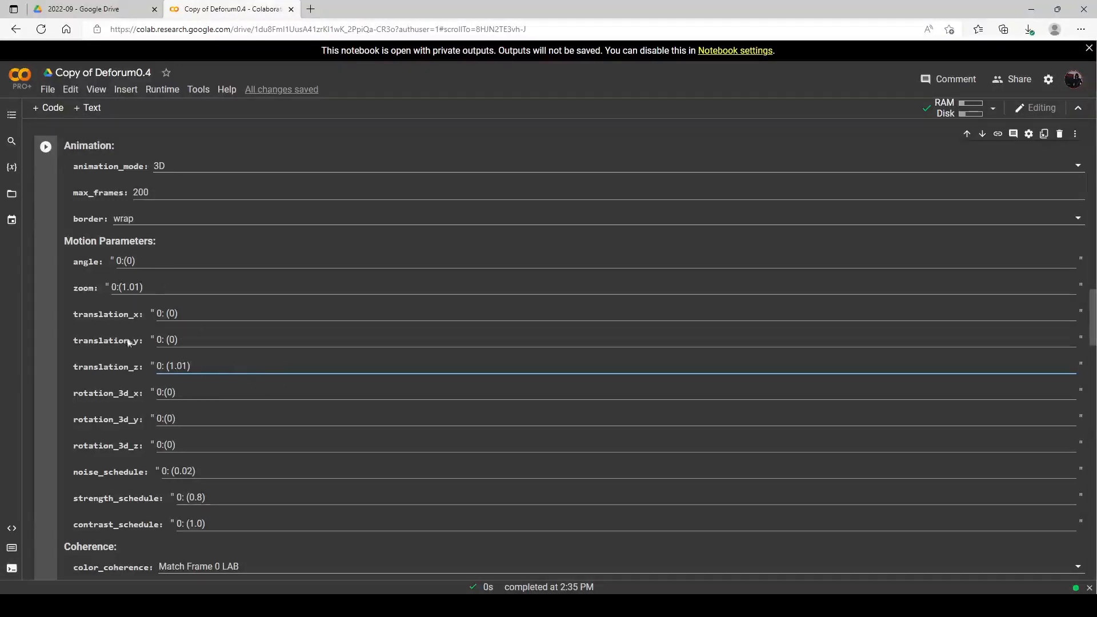
pyautogui.click(49, 148)
# Check the strength_schedule and coherence settings, and run the Prompts cell with the castle prompts
pyautogui.scroll(-1, 284, 337)
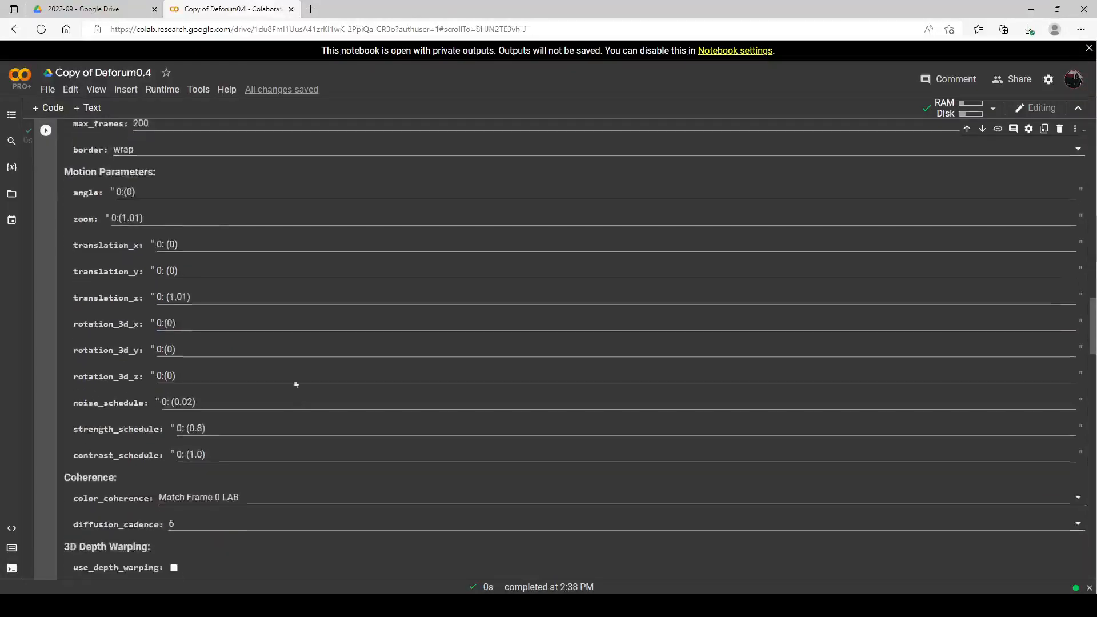
pyautogui.click(188, 429)
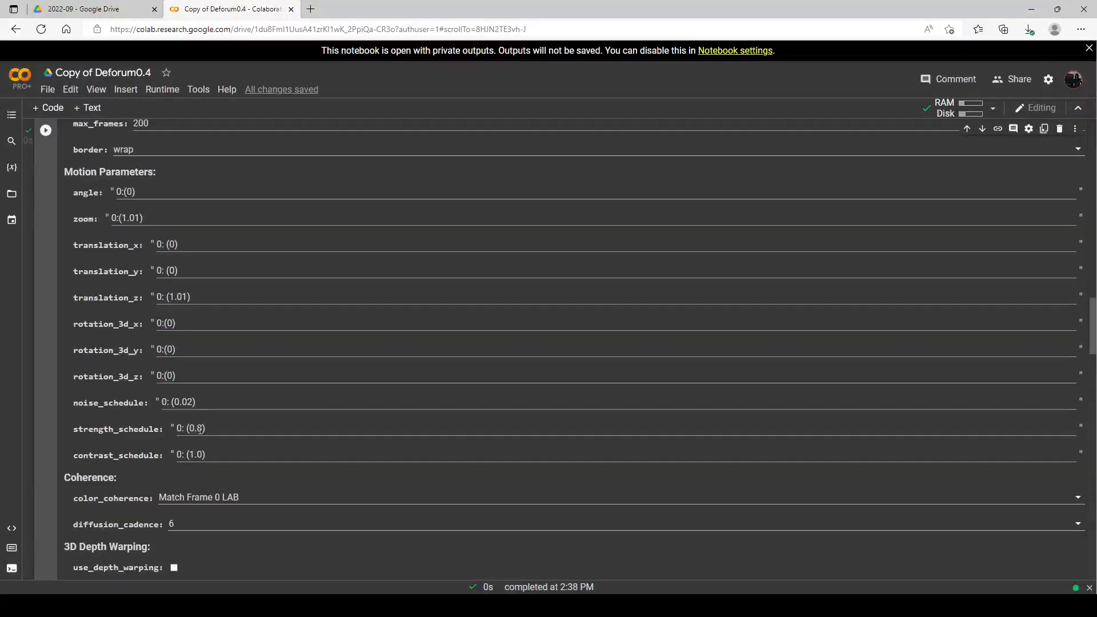
pyautogui.scroll(-3, 211, 428)
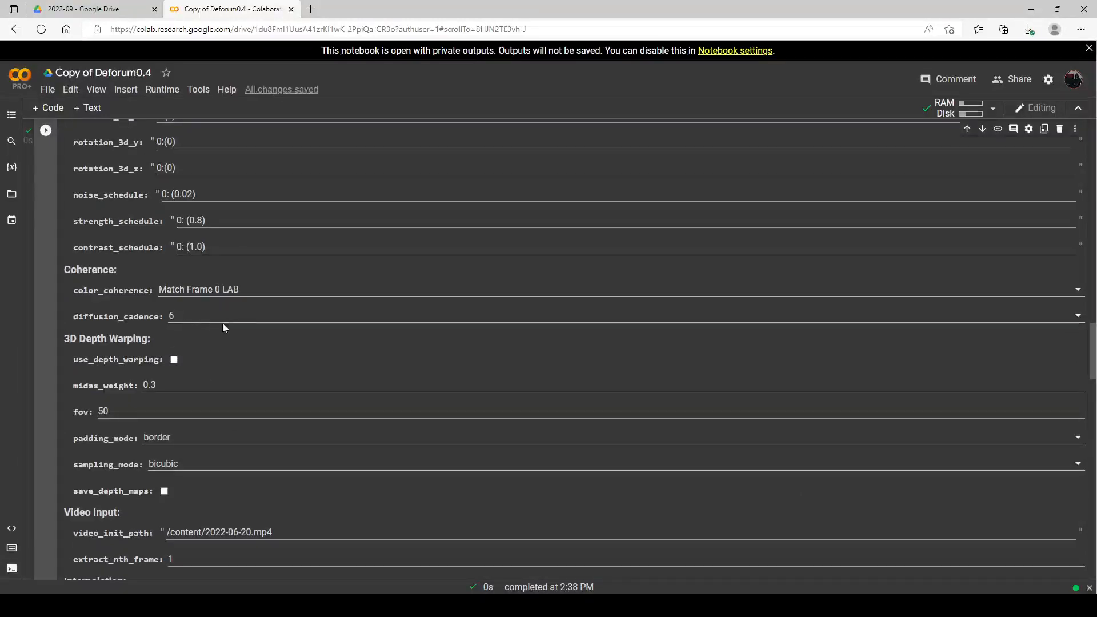
pyautogui.scroll(-7, 222, 327)
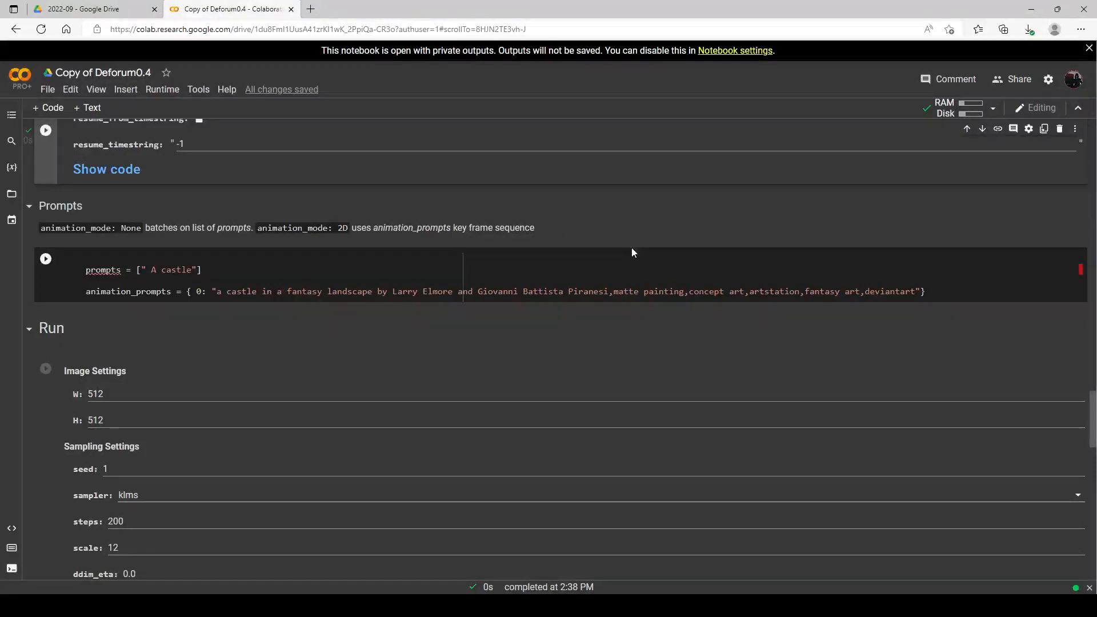
pyautogui.click(46, 261)
# Set batch_name in the Run section's batch settings to strength
pyautogui.scroll(-2, 157, 248)
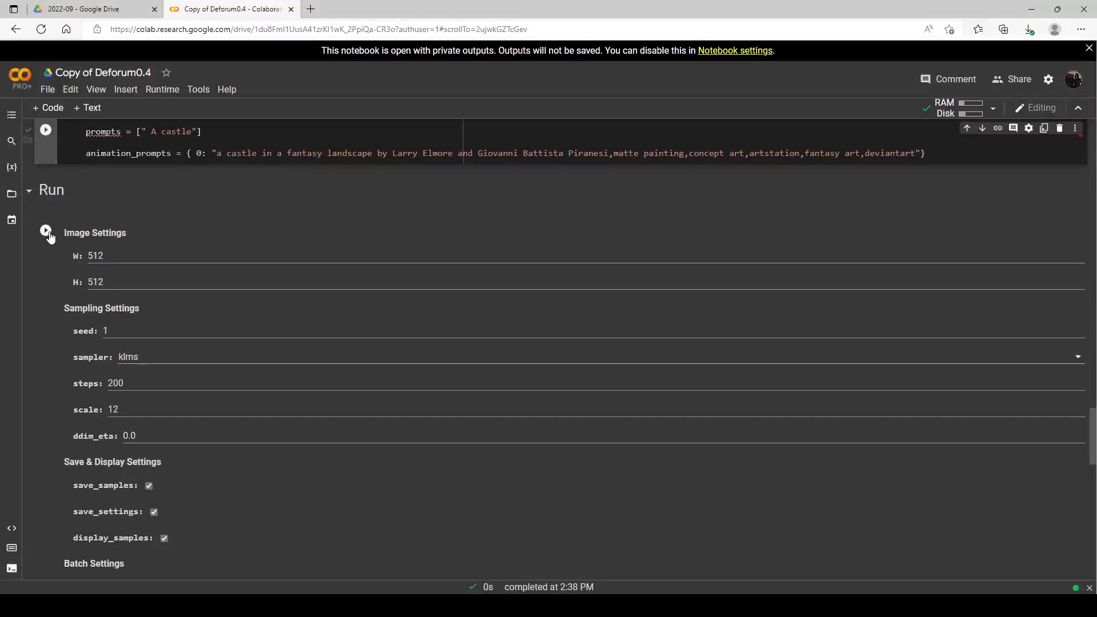
pyautogui.scroll(-3, 183, 454)
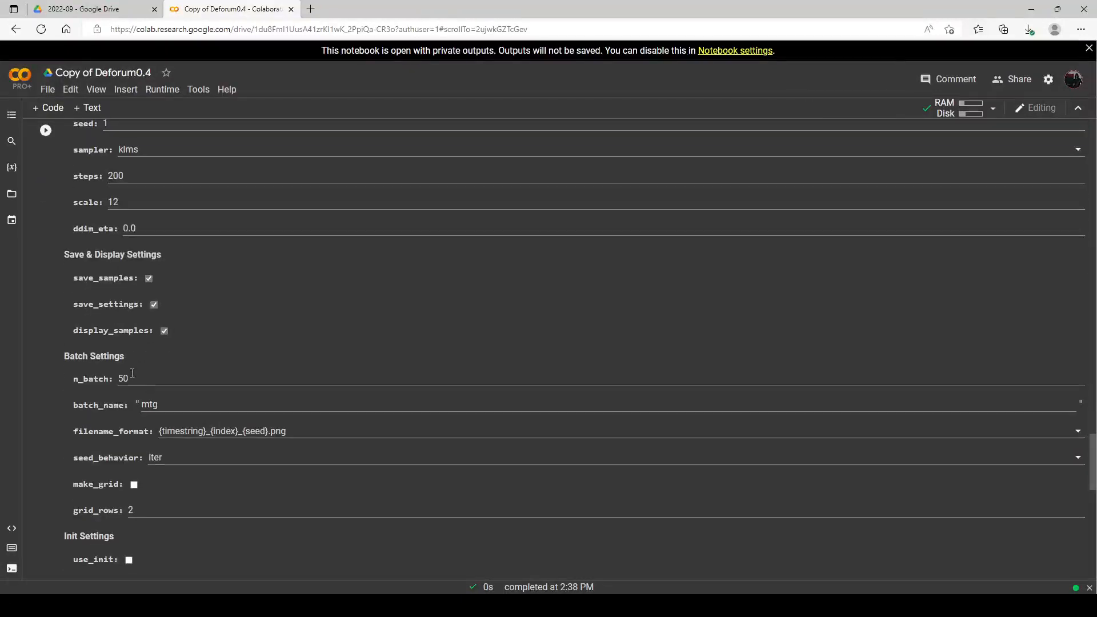
pyautogui.scroll(3, 193, 371)
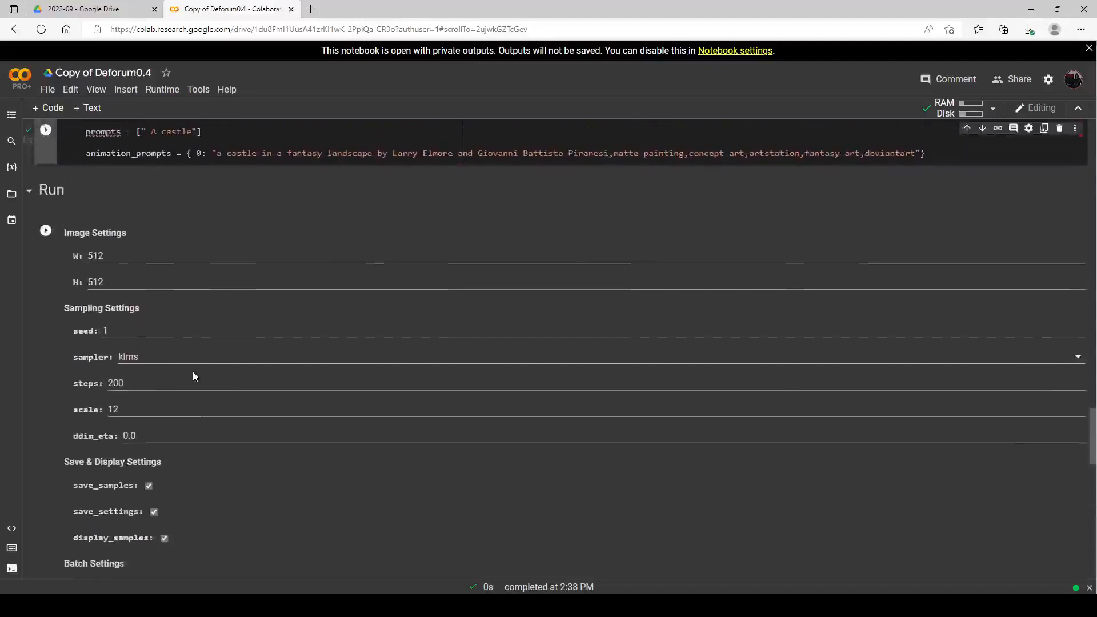
pyautogui.scroll(-3, 191, 381)
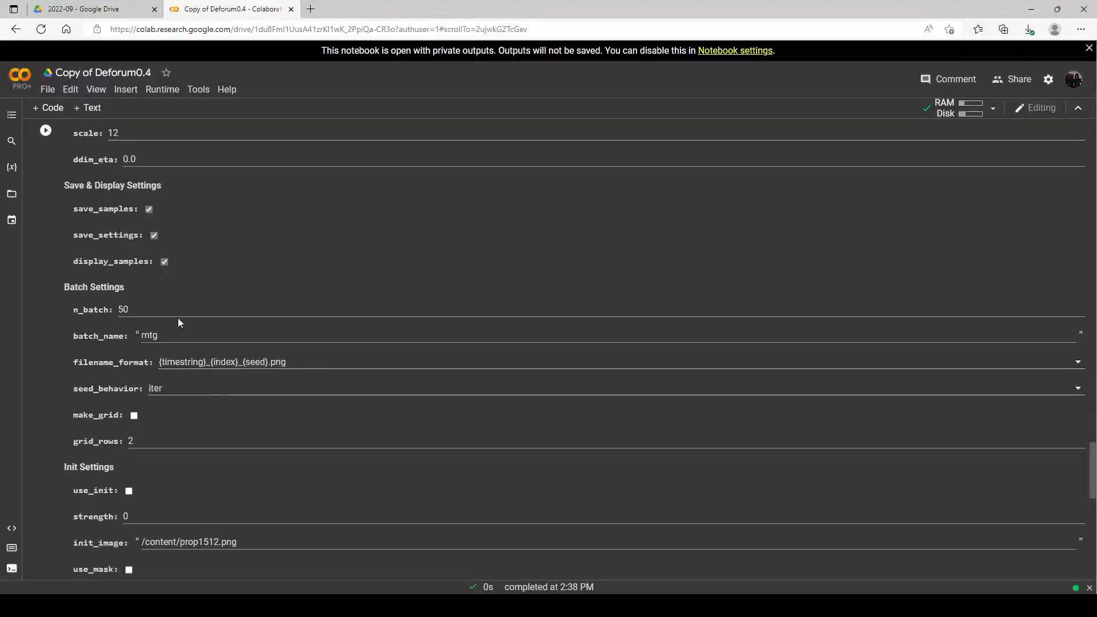
pyautogui.doubleClick(150, 335)
pyautogui.write('strength')
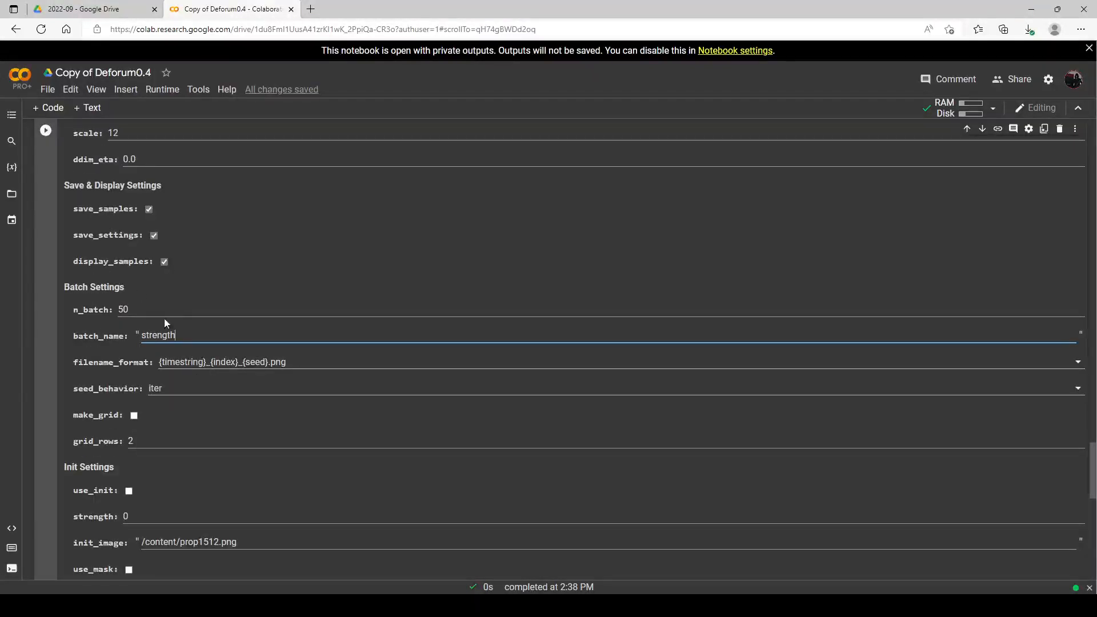
# Set steps in the Run section's sampling settings to 250
pyautogui.scroll(1, 163, 318)
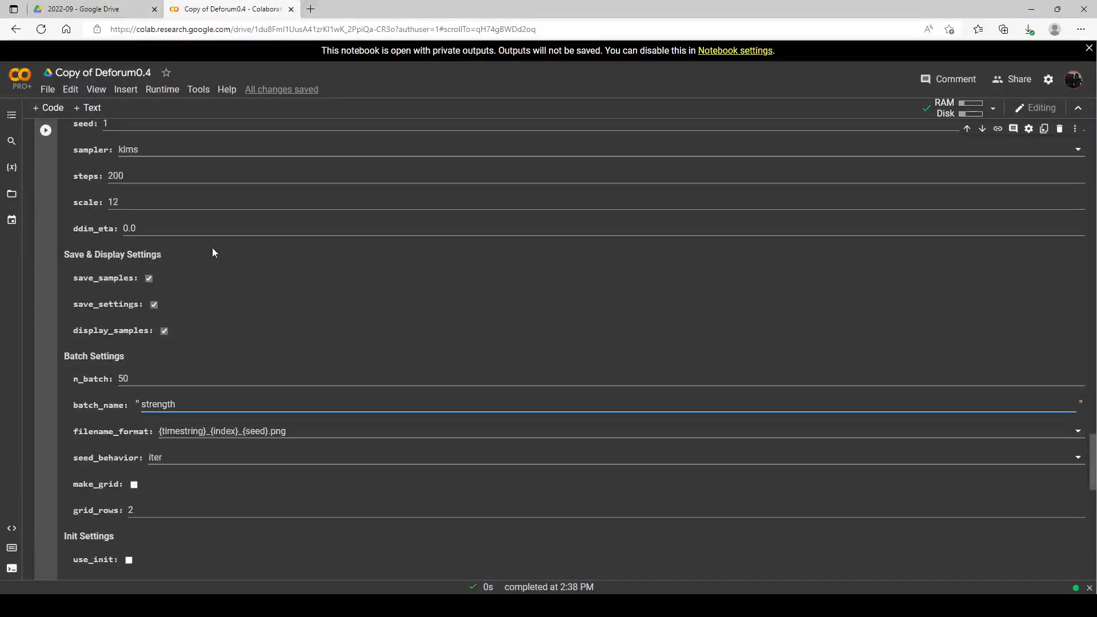
pyautogui.scroll(1, 211, 248)
pyautogui.doubleClick(140, 244)
pyautogui.write('250')
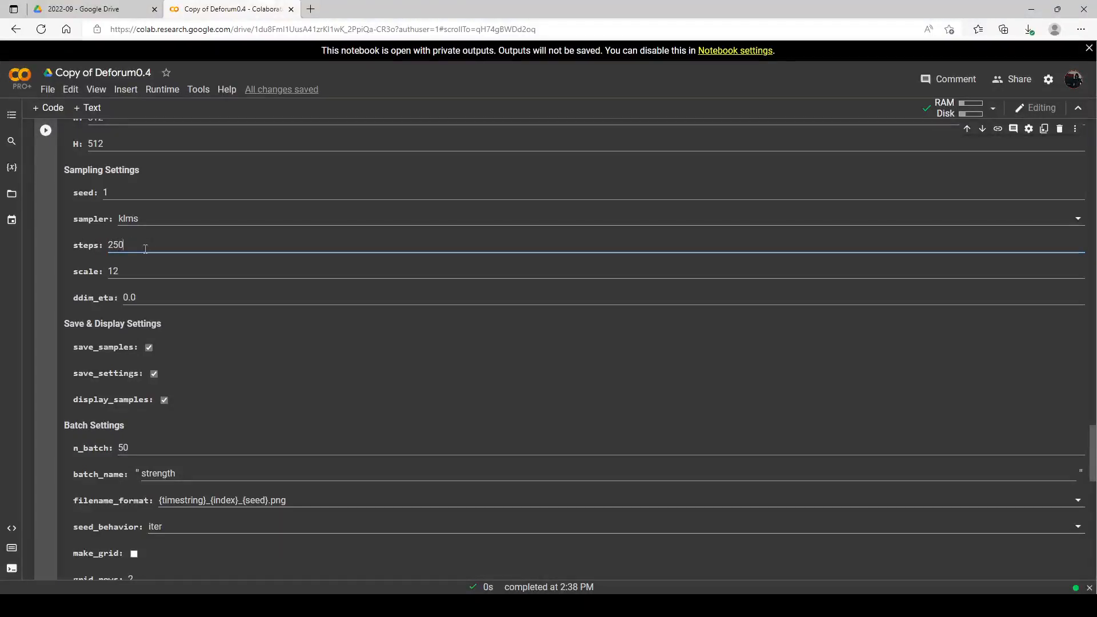
pyautogui.scroll(2, 154, 269)
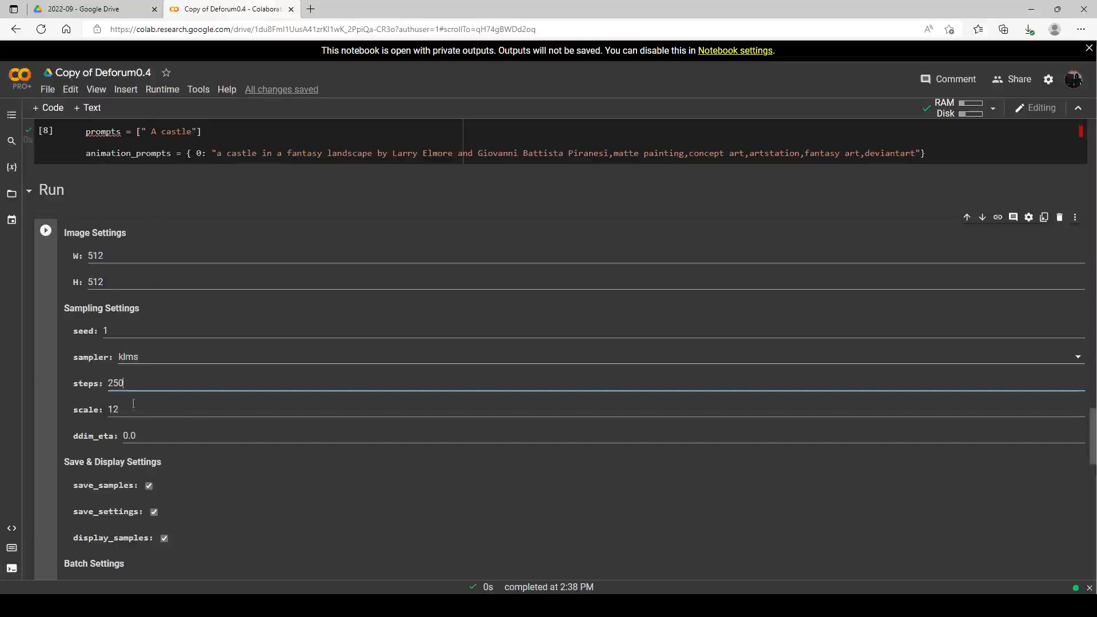
pyautogui.scroll(4, 160, 377)
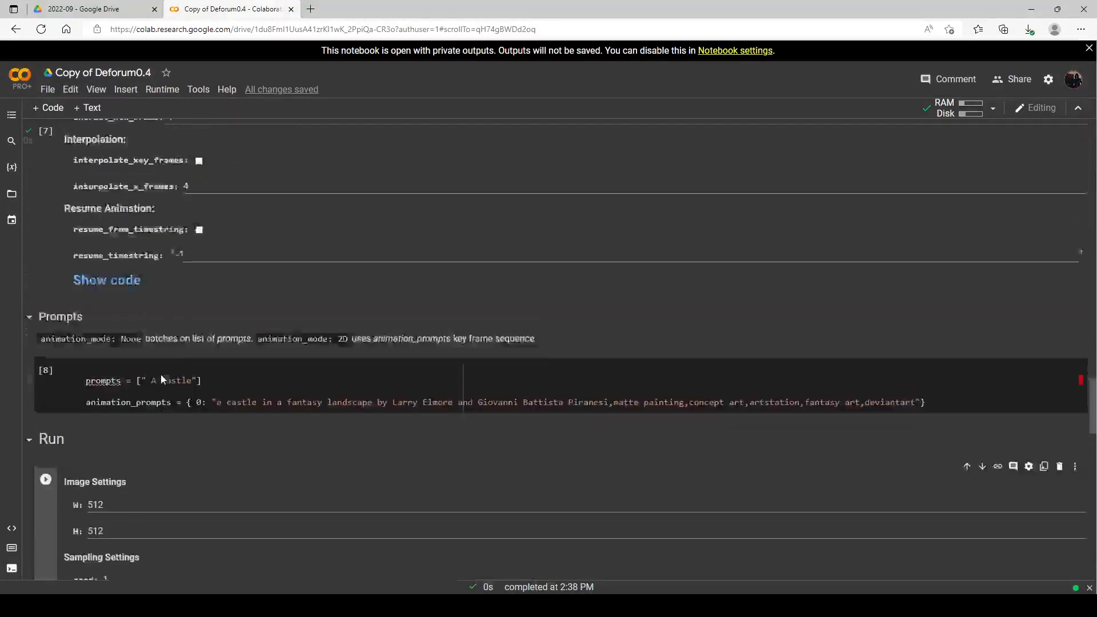
# Try to render the castle animation by running the Run cell, and go to its progress output
pyautogui.scroll(7, 161, 379)
pyautogui.scroll(-1, 167, 373)
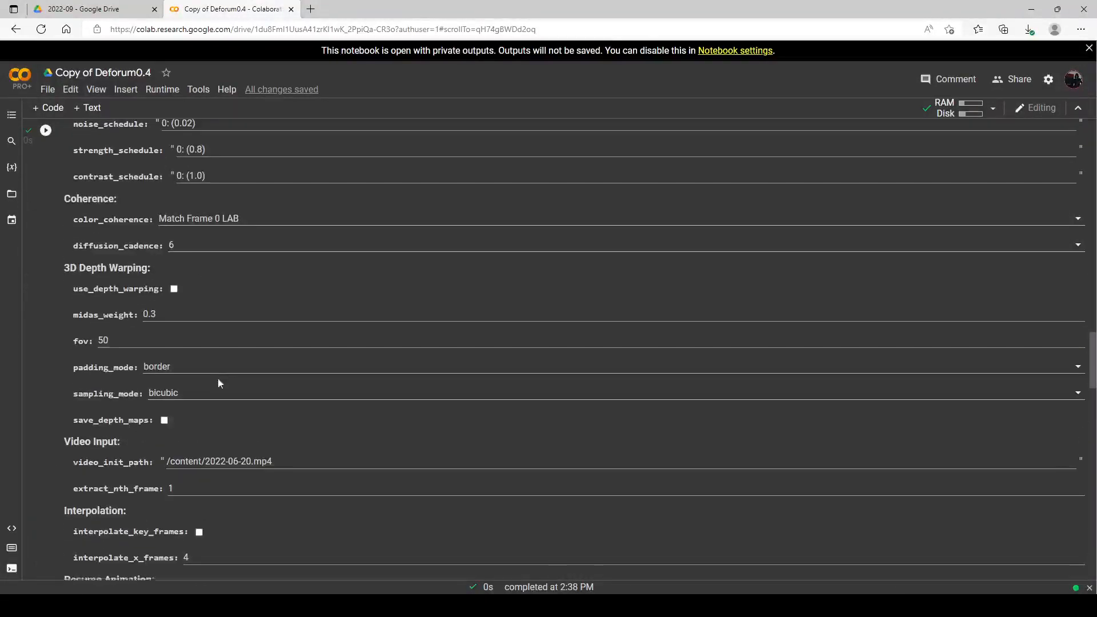
pyautogui.scroll(-7, 217, 378)
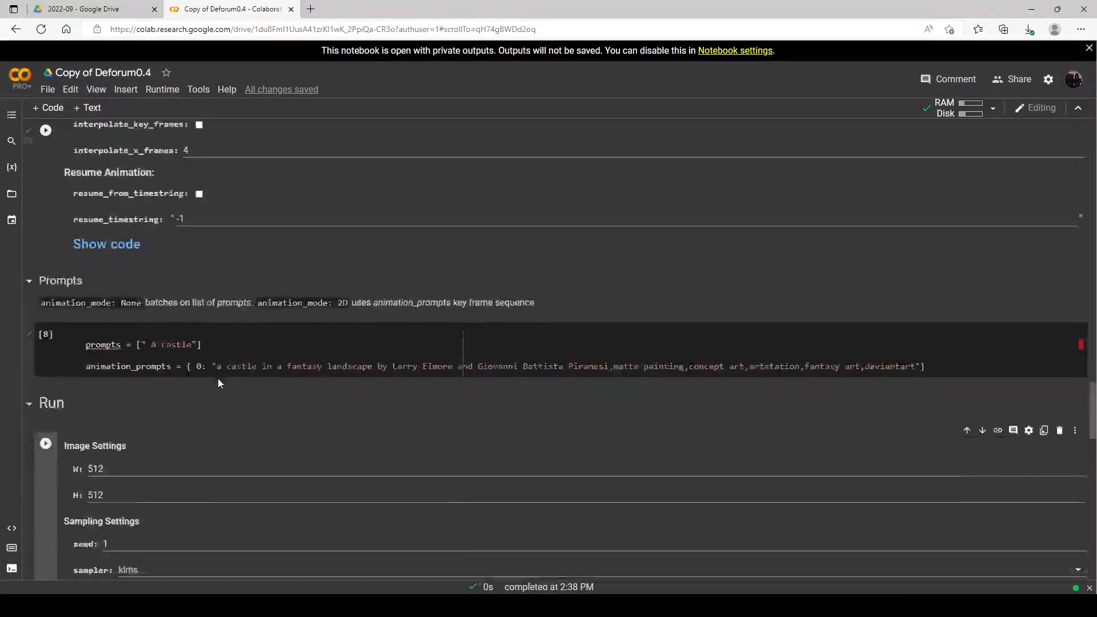
pyautogui.click(45, 439)
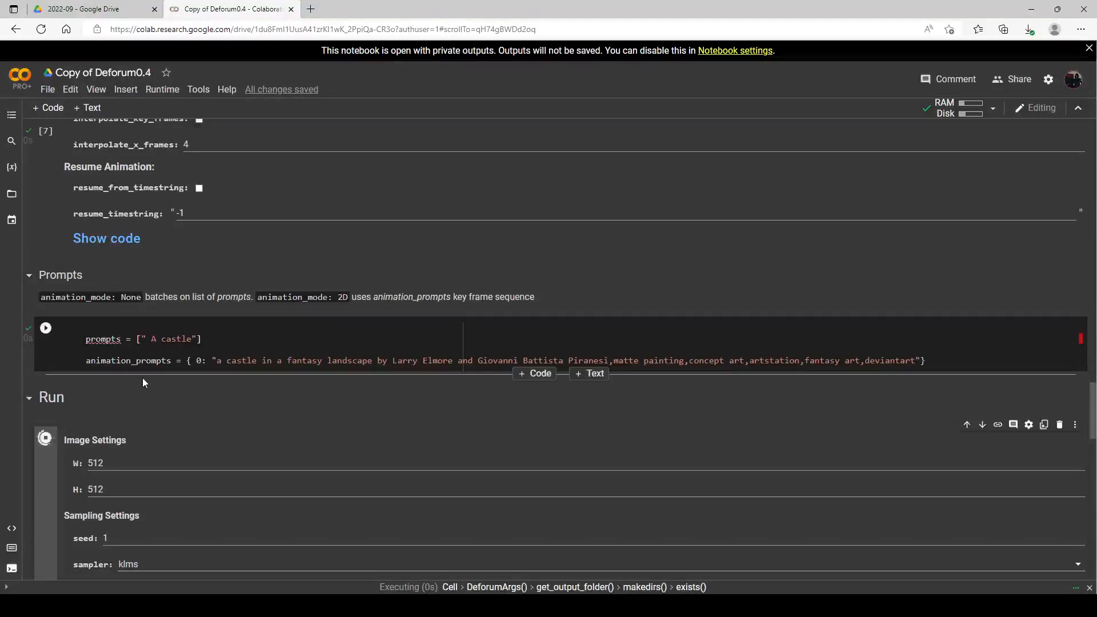
pyautogui.scroll(-4, 142, 378)
pyautogui.scroll(-4, 260, 335)
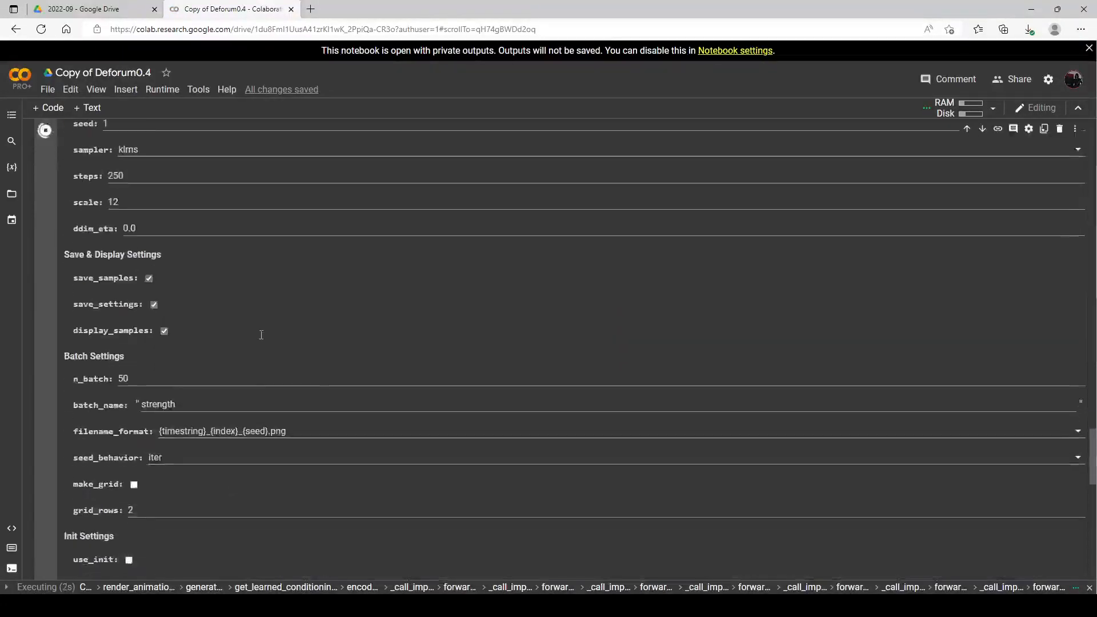
pyautogui.scroll(-8, 262, 334)
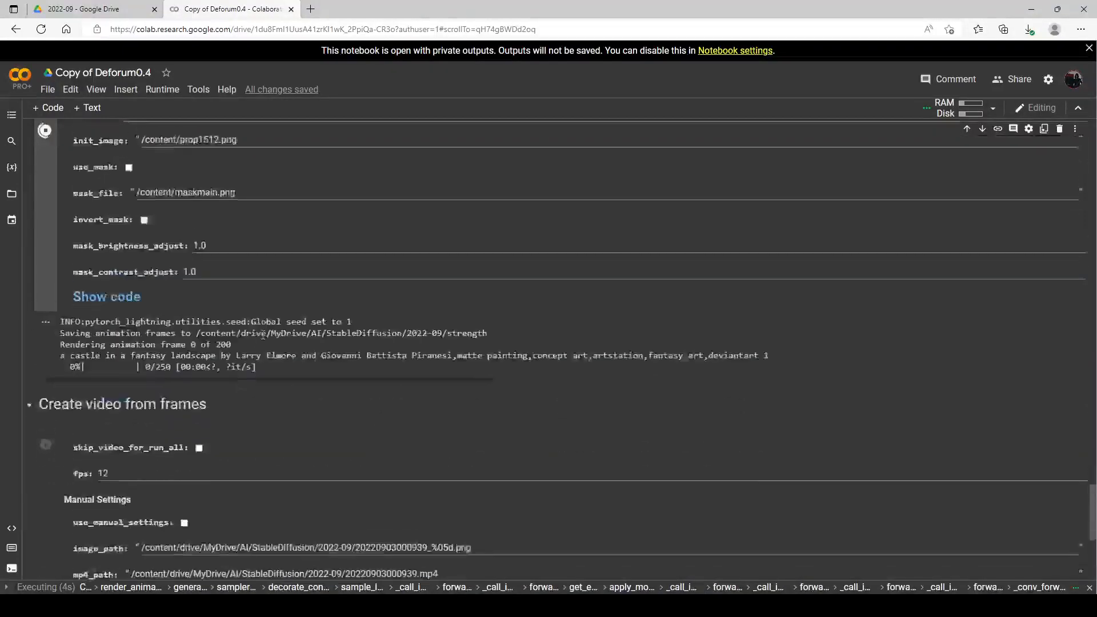
pyautogui.scroll(2, 268, 336)
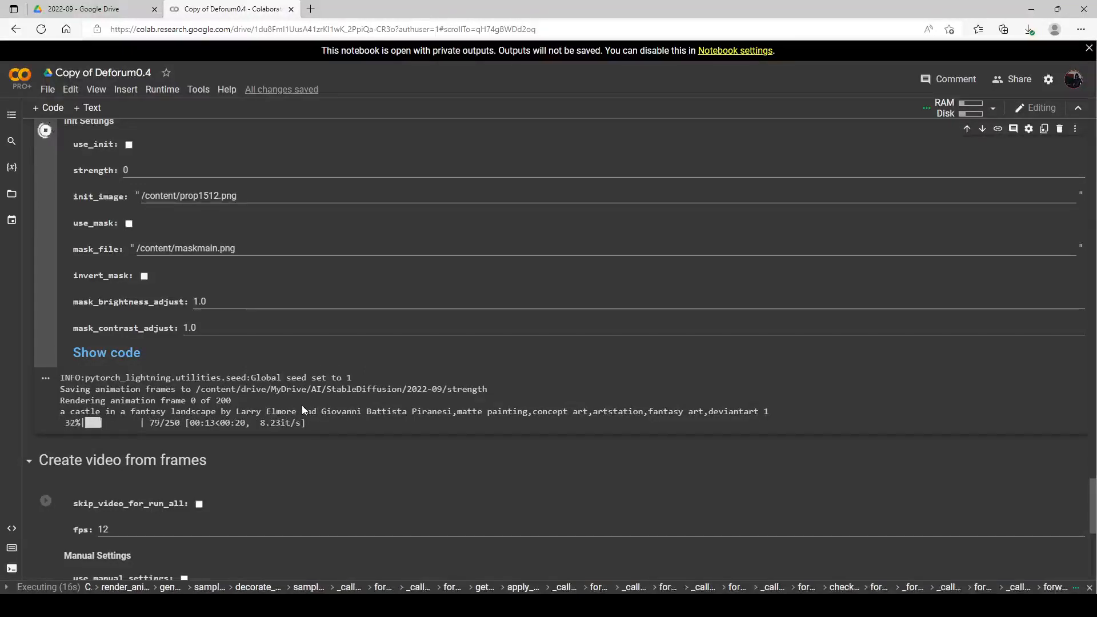
# Examine the Run cell's sampling settings, the rendered castle frame and the error traceback beneath it
pyautogui.scroll(1, 303, 405)
pyautogui.scroll(1, 263, 429)
pyautogui.scroll(5, 264, 434)
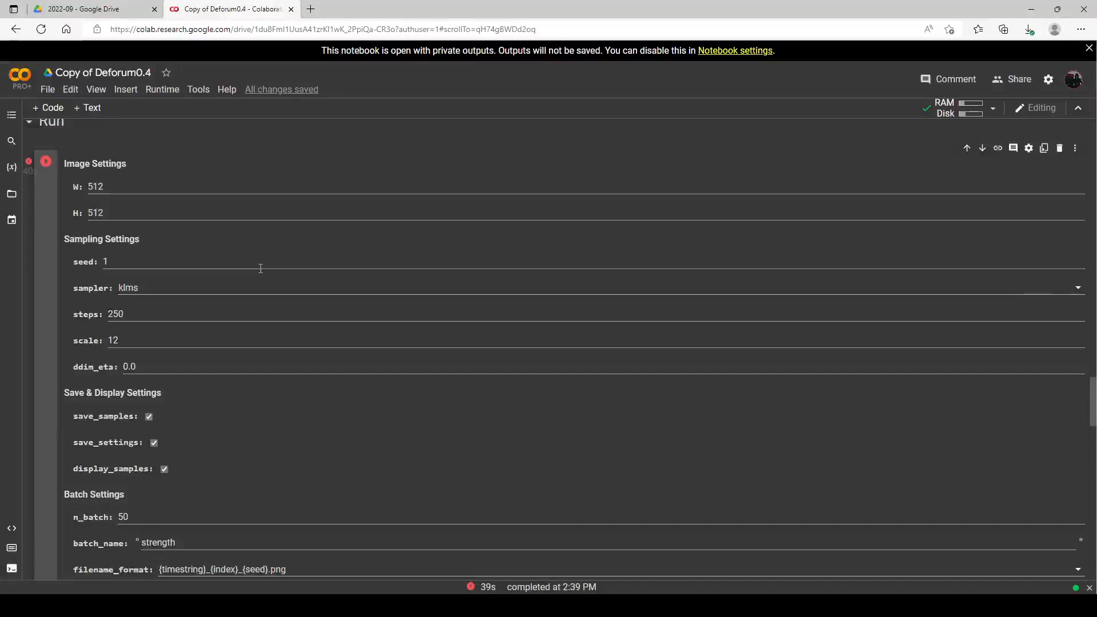
pyautogui.scroll(-15, 261, 268)
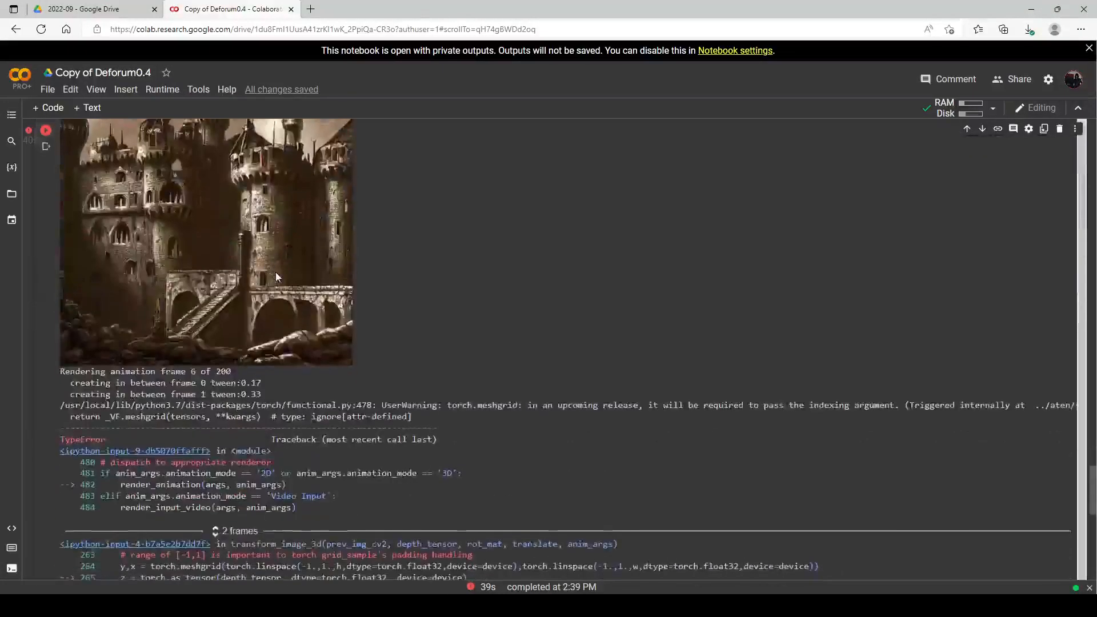
pyautogui.scroll(-4, 403, 297)
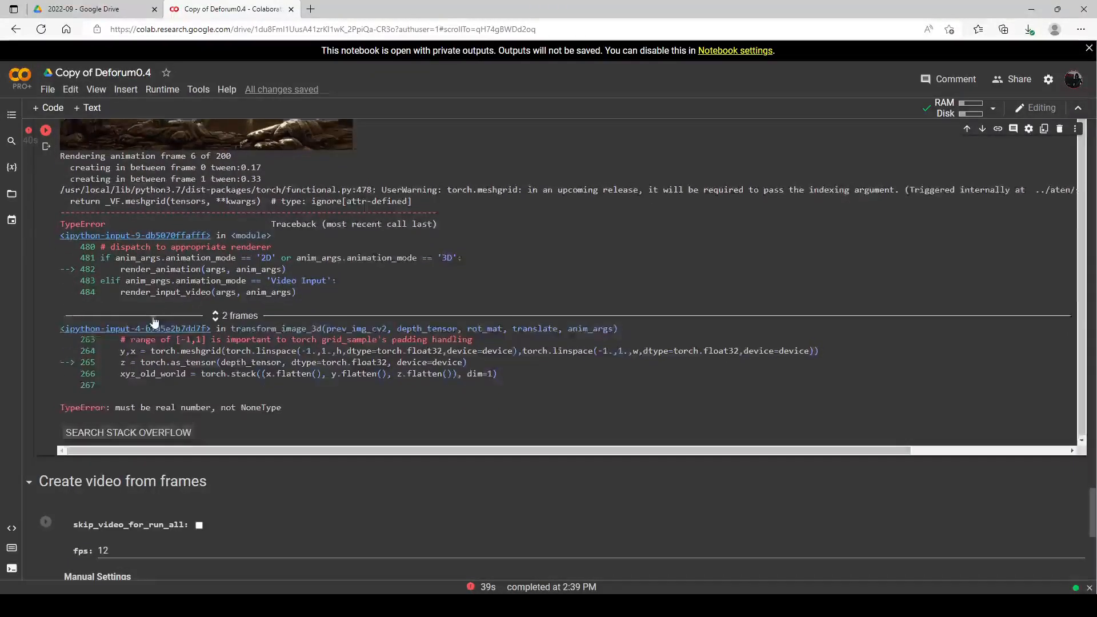
# Enable use_depth_warping in the 3D Depth Warping settings and run the Animation cell again
pyautogui.scroll(7, 334, 267)
pyautogui.scroll(15, 289, 283)
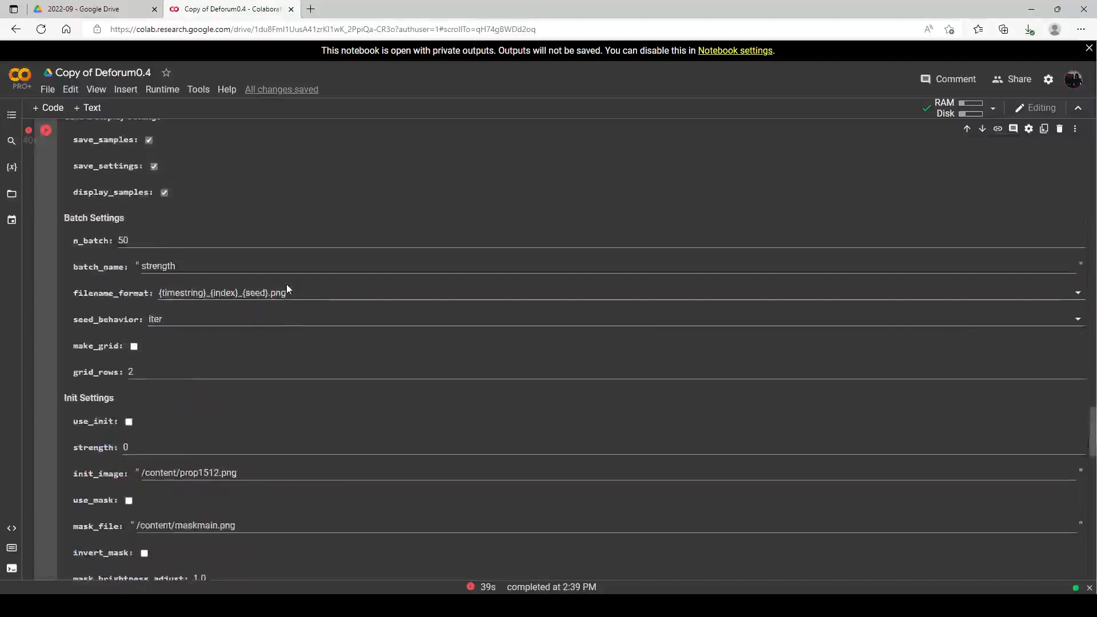
pyautogui.scroll(15, 283, 286)
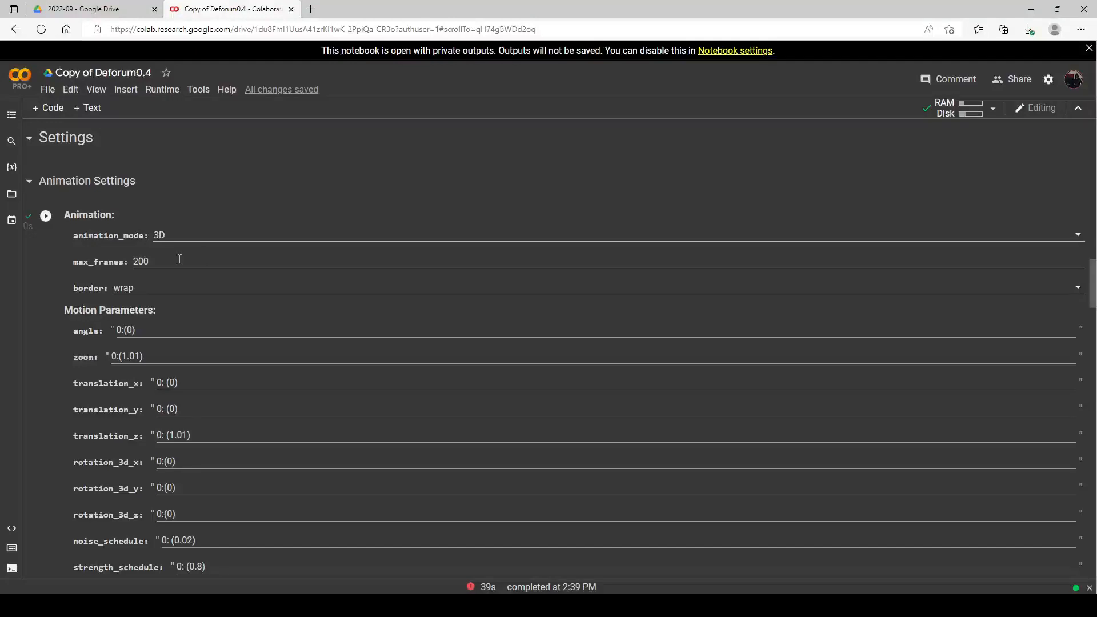
pyautogui.scroll(-3, 233, 282)
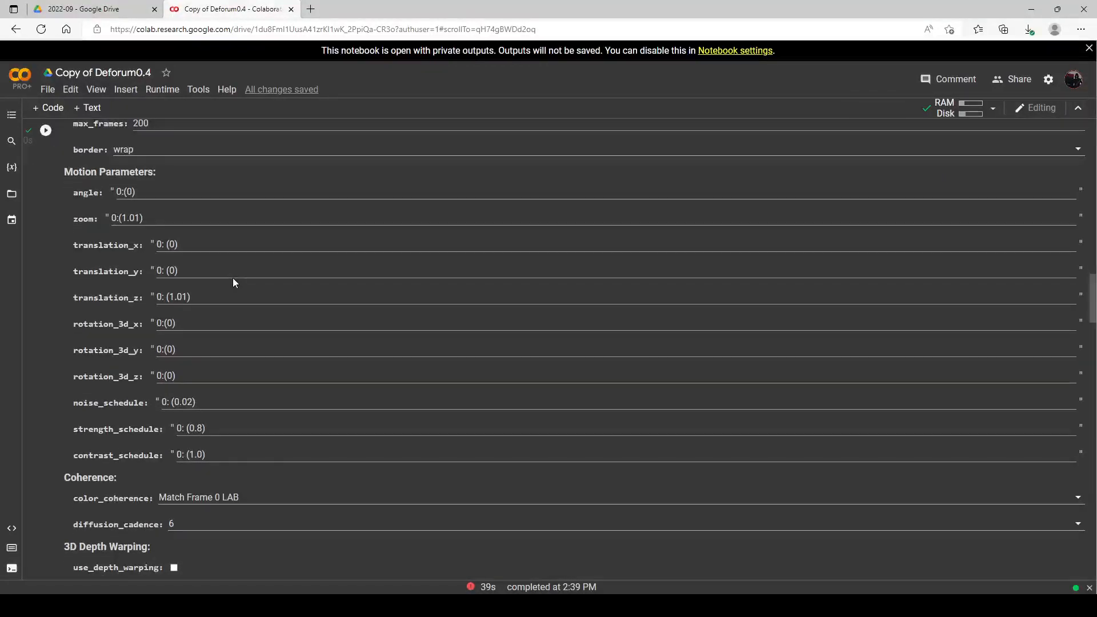
pyautogui.scroll(-5, 231, 278)
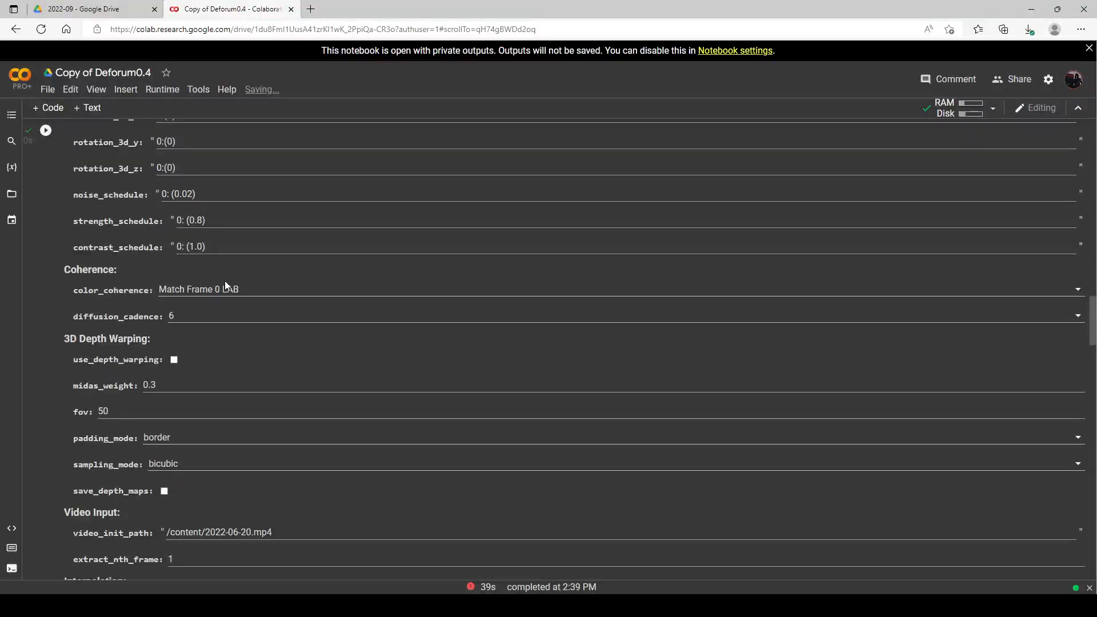
pyautogui.click(174, 359)
pyautogui.click(173, 359)
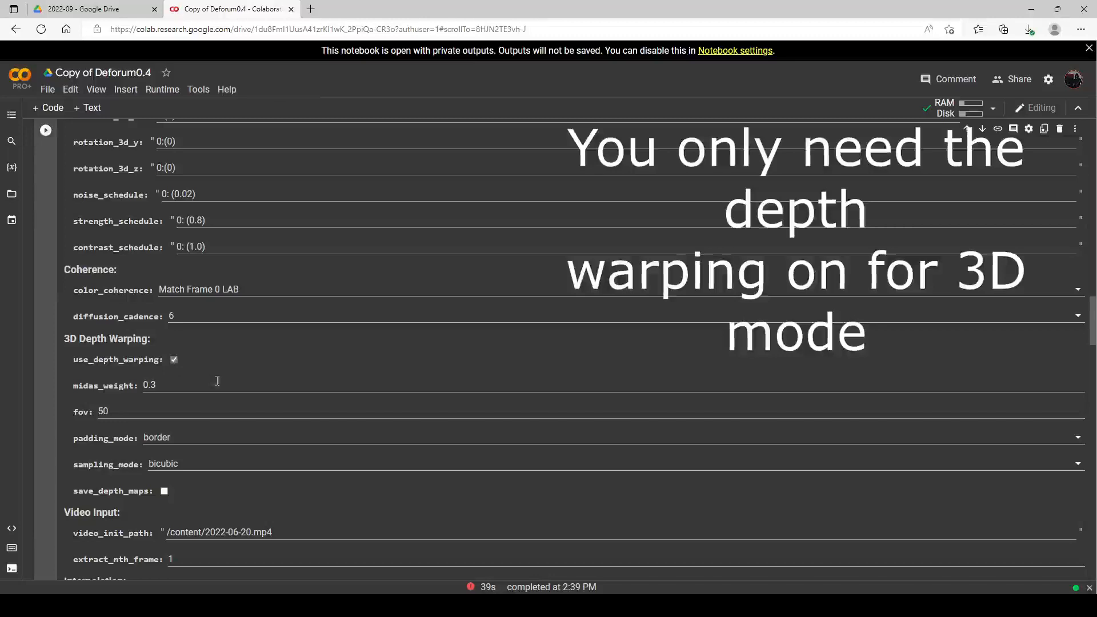
pyautogui.click(196, 314)
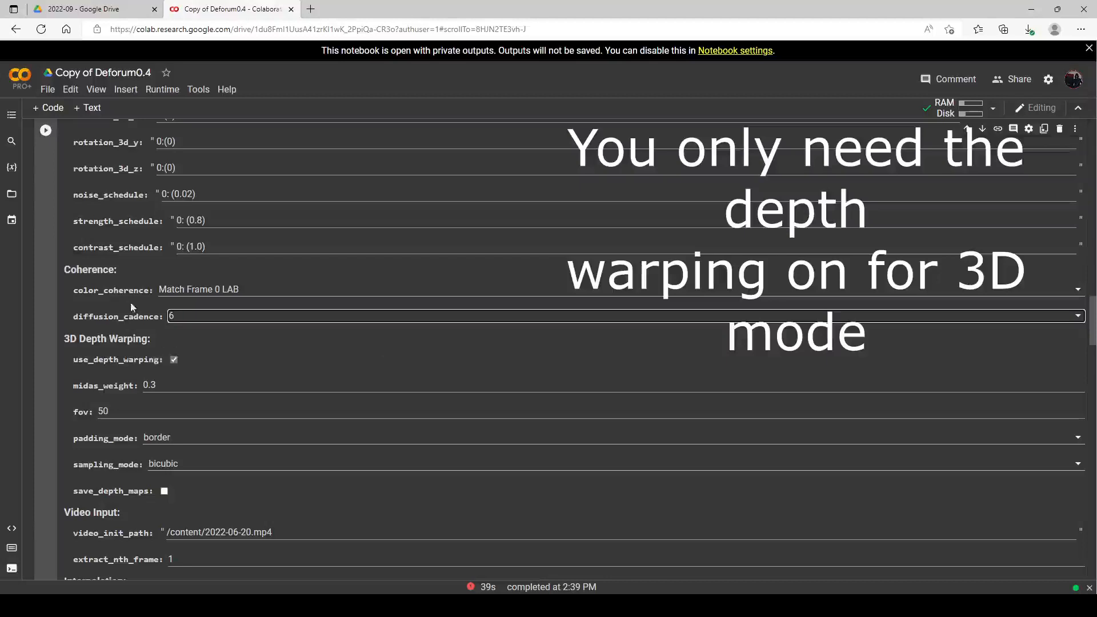
pyautogui.scroll(8, 118, 304)
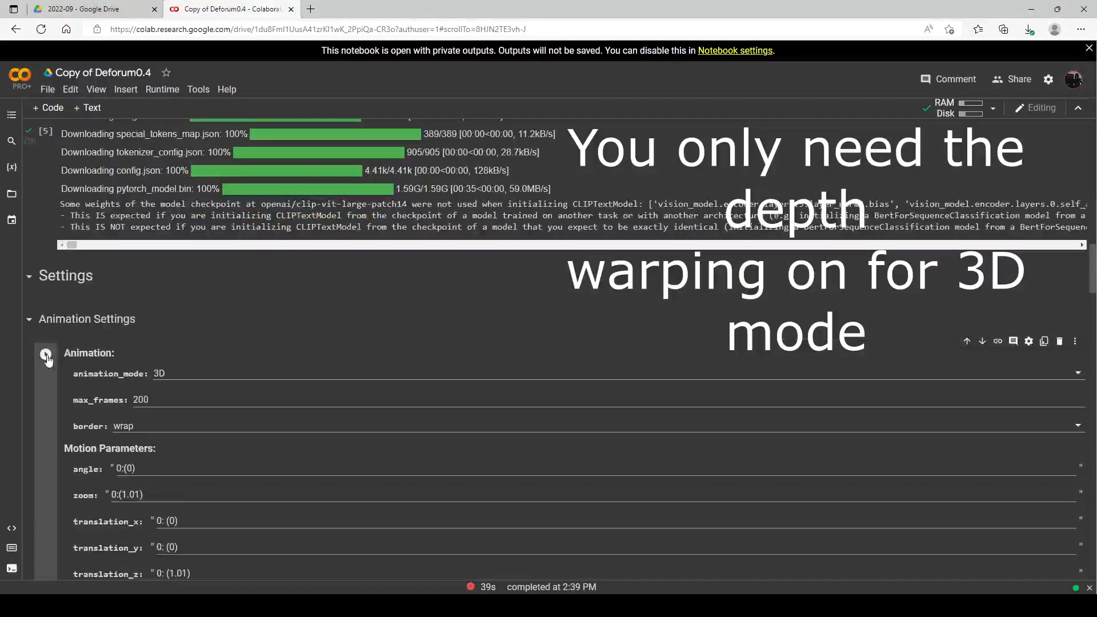
pyautogui.click(45, 353)
# Run the Run cell again to render the animation with depth warping, and go to its output
pyautogui.scroll(-15, 154, 332)
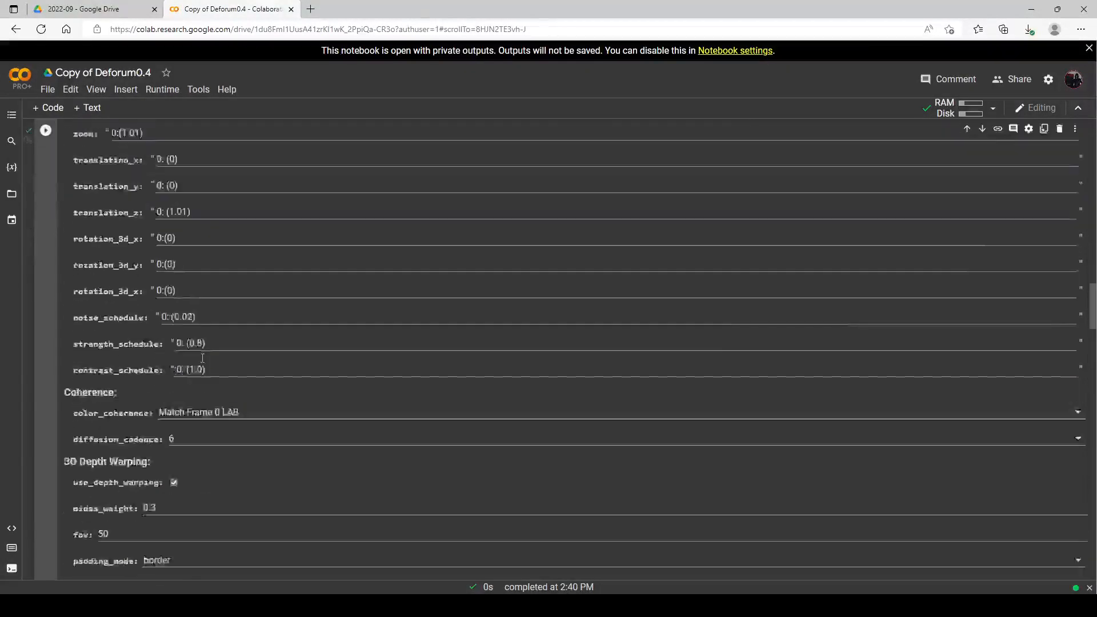
pyautogui.scroll(-5, 201, 363)
pyautogui.click(44, 369)
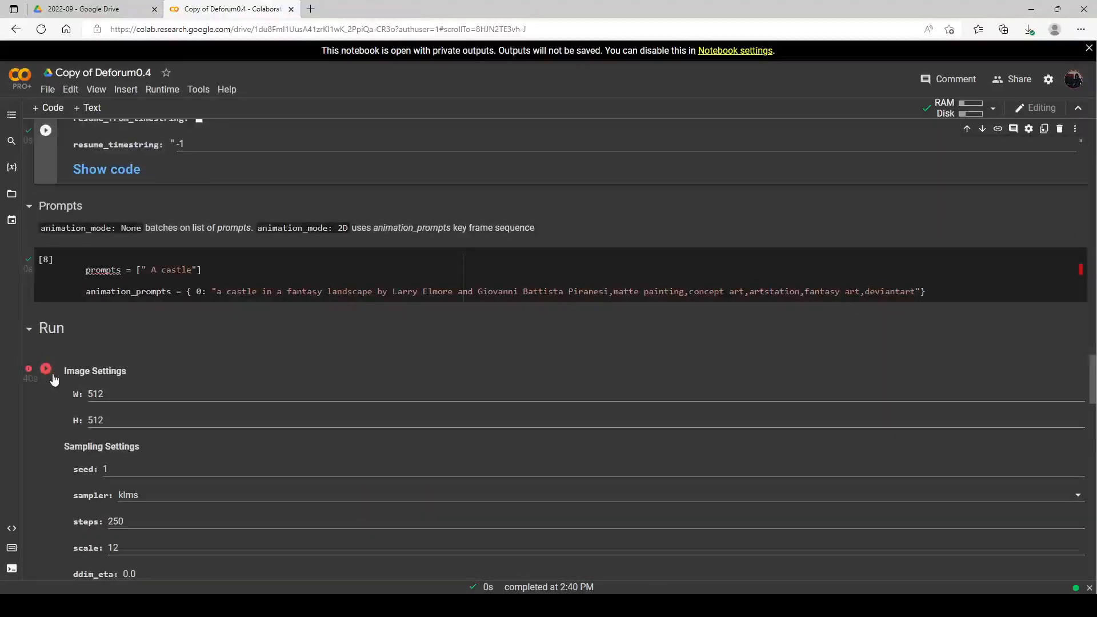
pyautogui.scroll(-4, 53, 375)
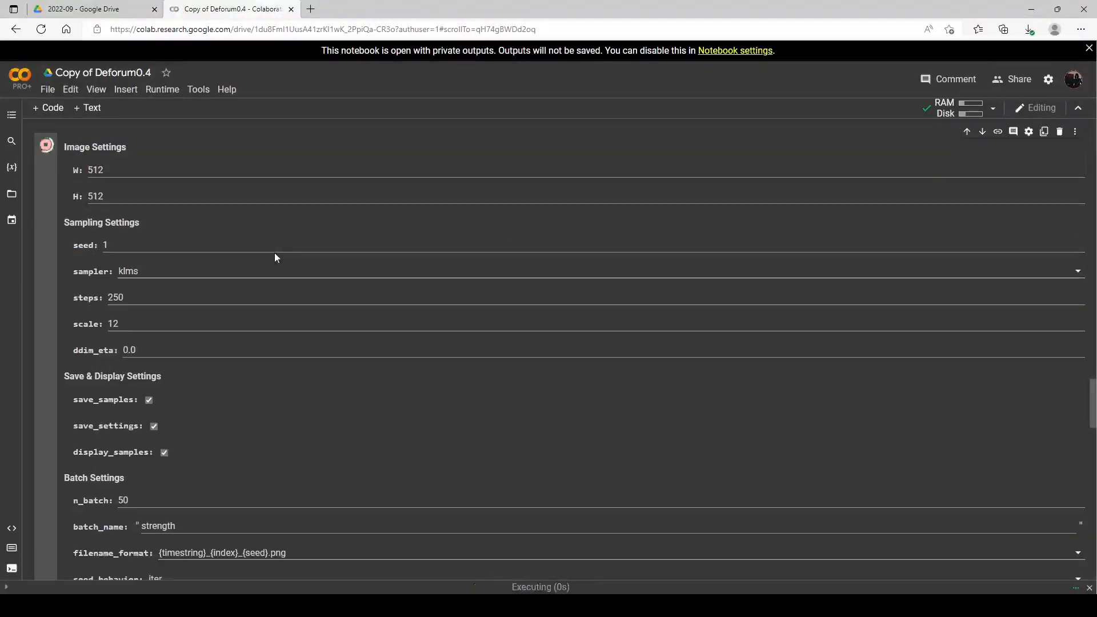
pyautogui.scroll(-10, 280, 257)
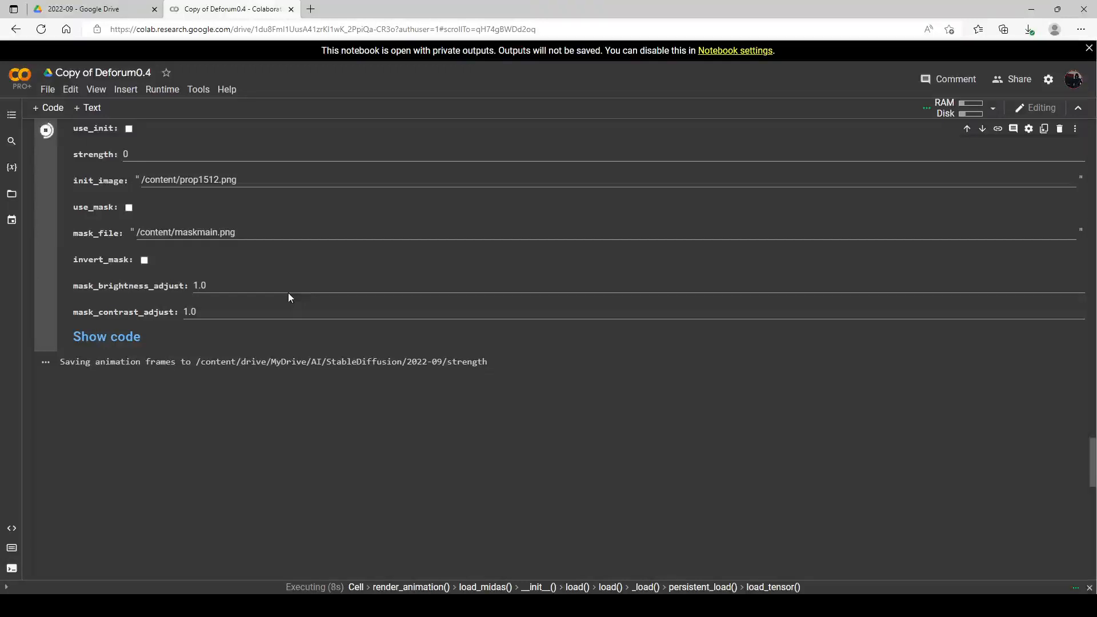
# Review the motion, coherence and depth warping settings during the render, and return to the Run cell's output
pyautogui.scroll(20, 318, 308)
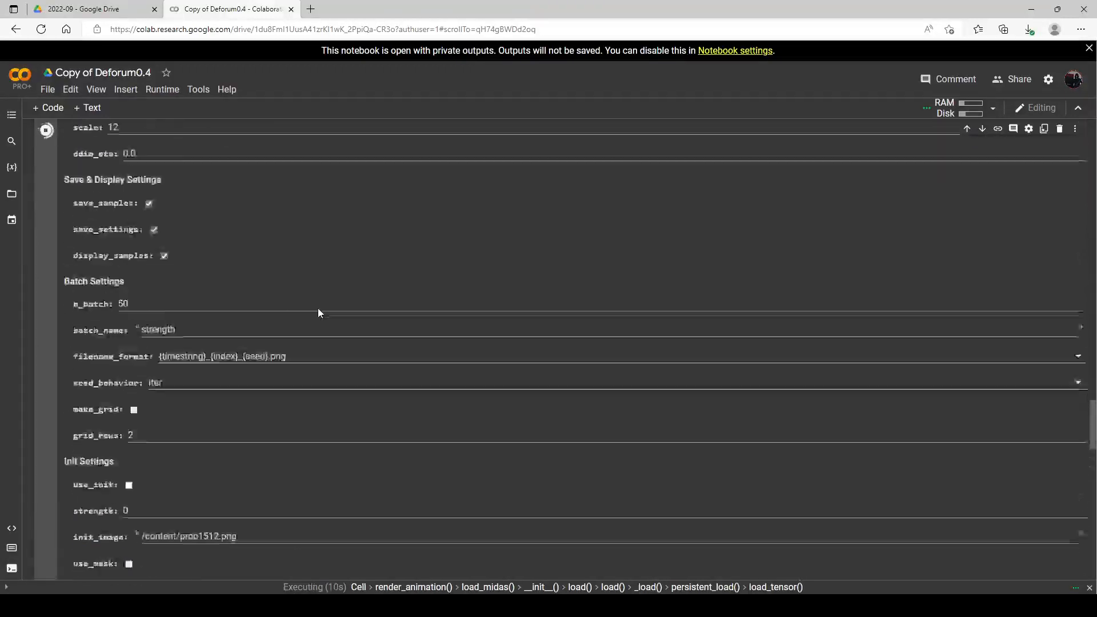
pyautogui.scroll(2, 319, 312)
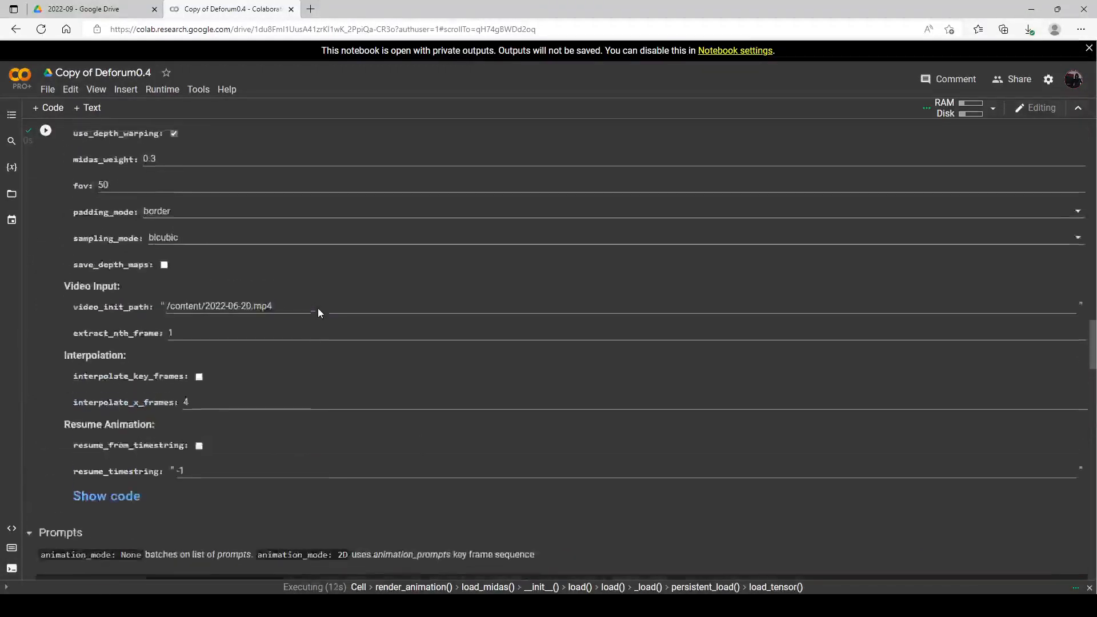
pyautogui.scroll(-8, 318, 312)
pyautogui.scroll(-8, 319, 312)
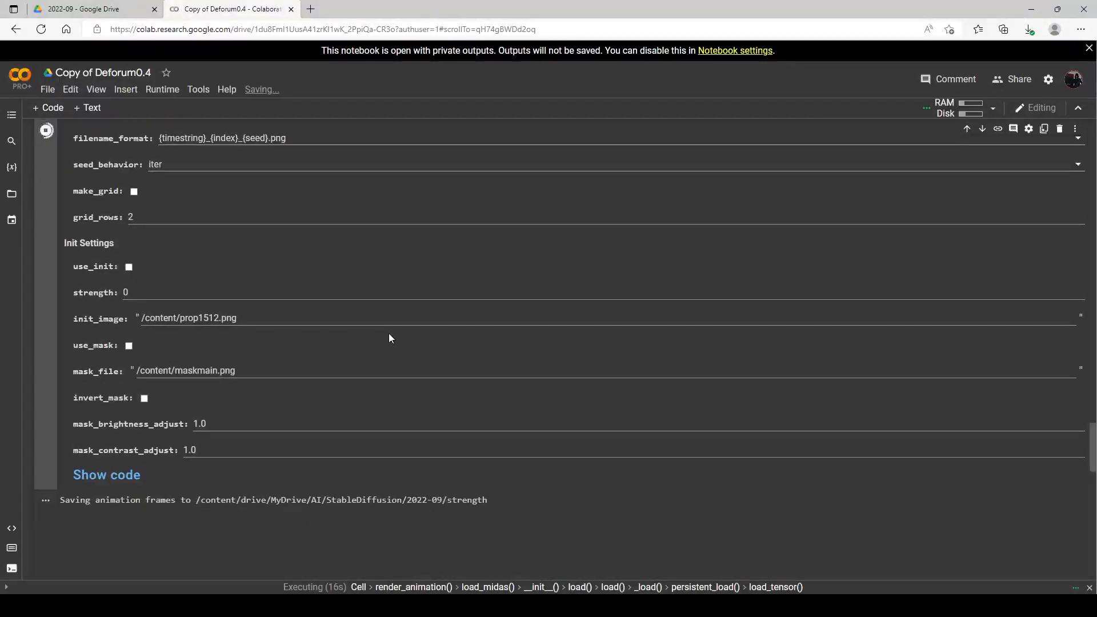
pyautogui.scroll(20, 389, 338)
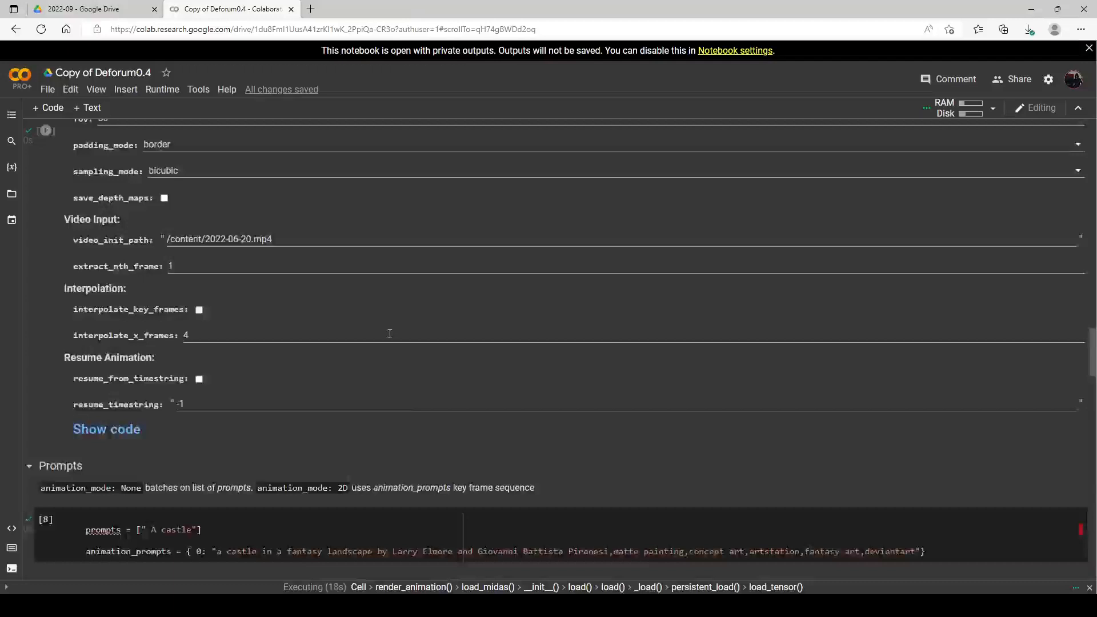
pyautogui.scroll(10, 390, 333)
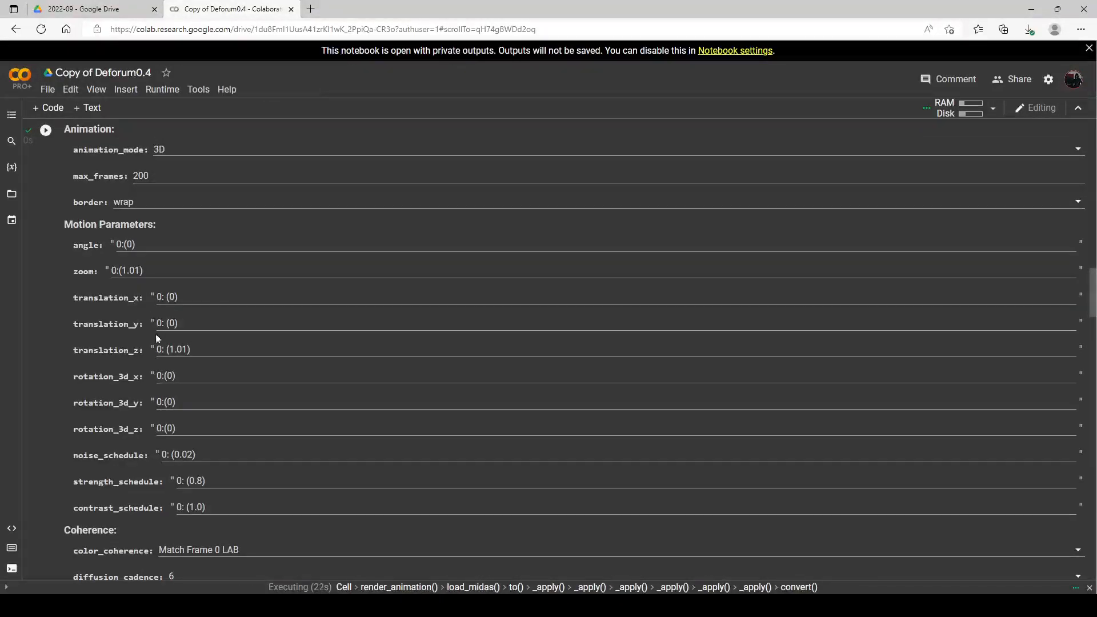
pyautogui.scroll(-1, 177, 368)
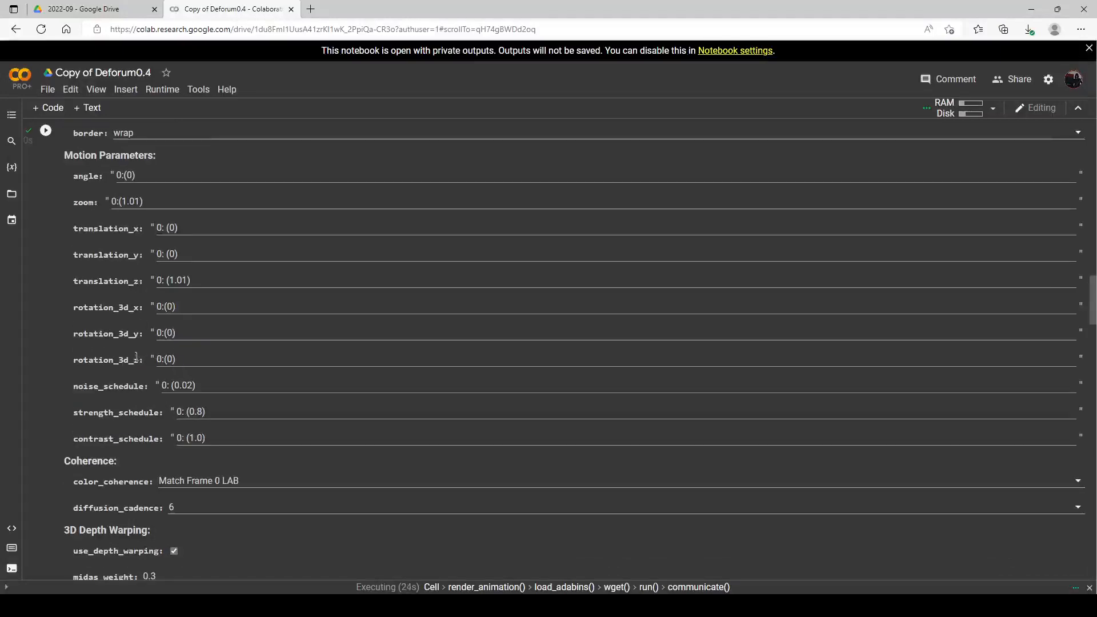
pyautogui.scroll(-20, 348, 359)
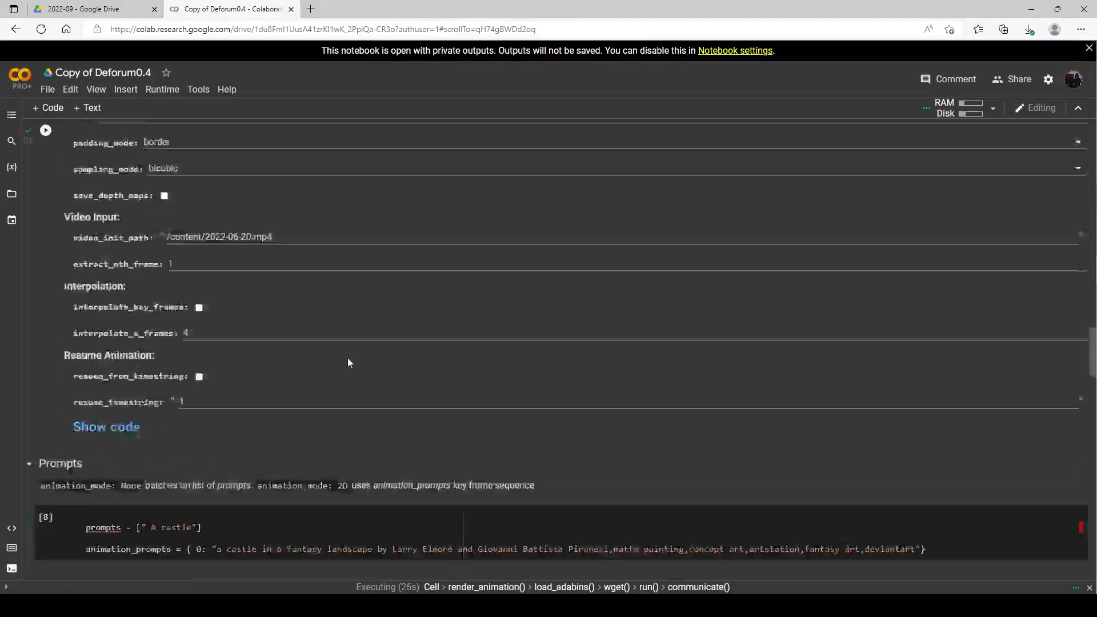
pyautogui.scroll(-4, 351, 360)
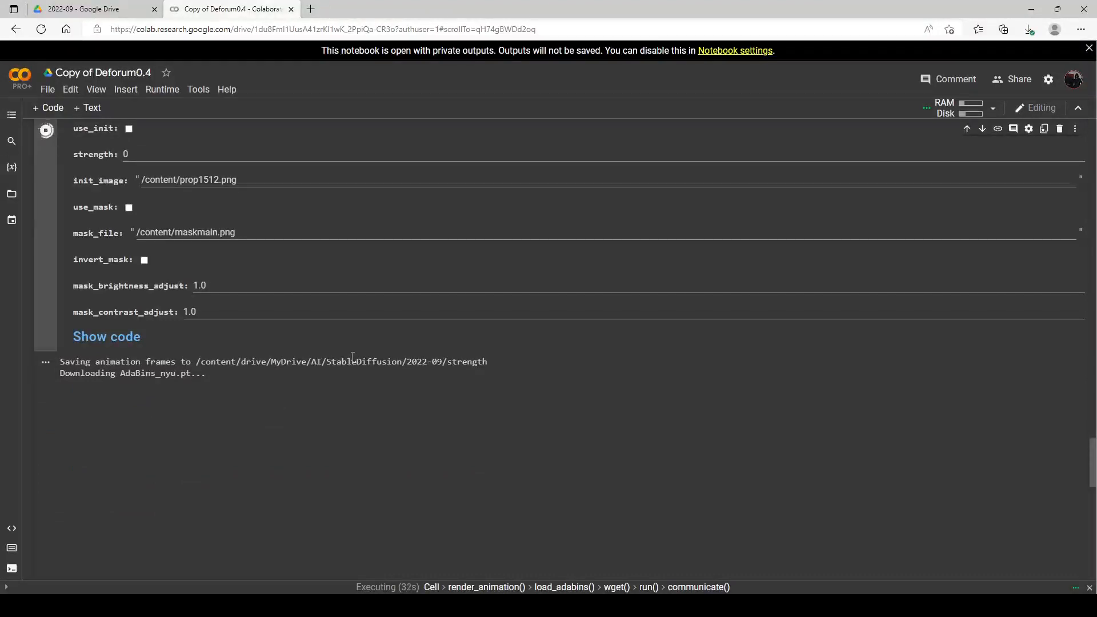
pyautogui.scroll(-1, 350, 351)
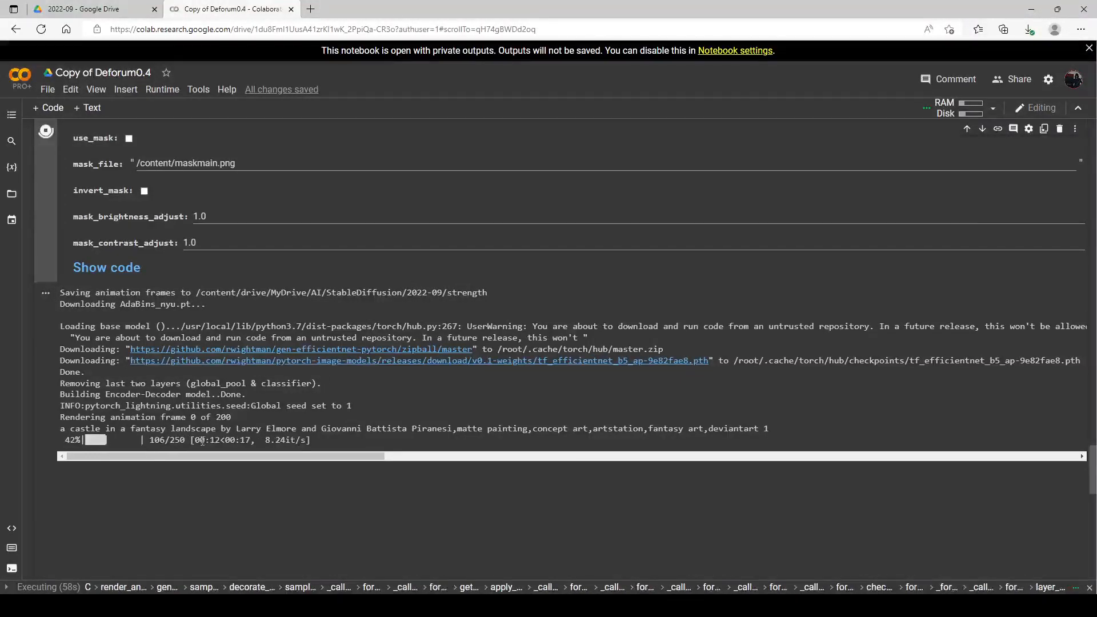
# Check the steps value in the Run section's sampling settings and inspect the castle frames being rendered
pyautogui.scroll(3, 183, 440)
pyautogui.scroll(6, 184, 421)
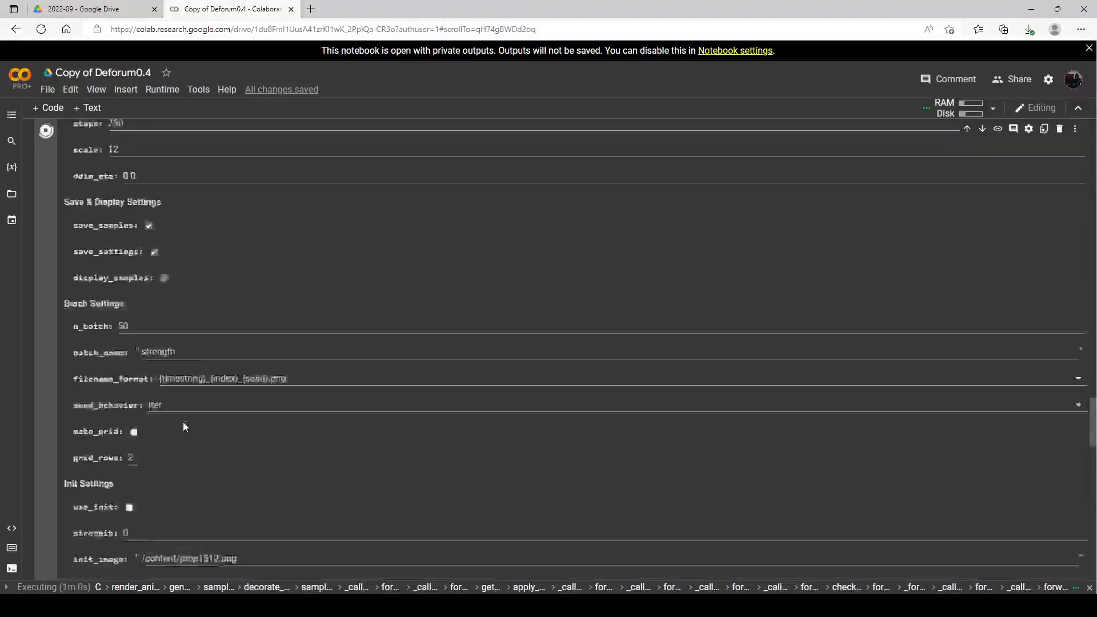
pyautogui.doubleClick(154, 224)
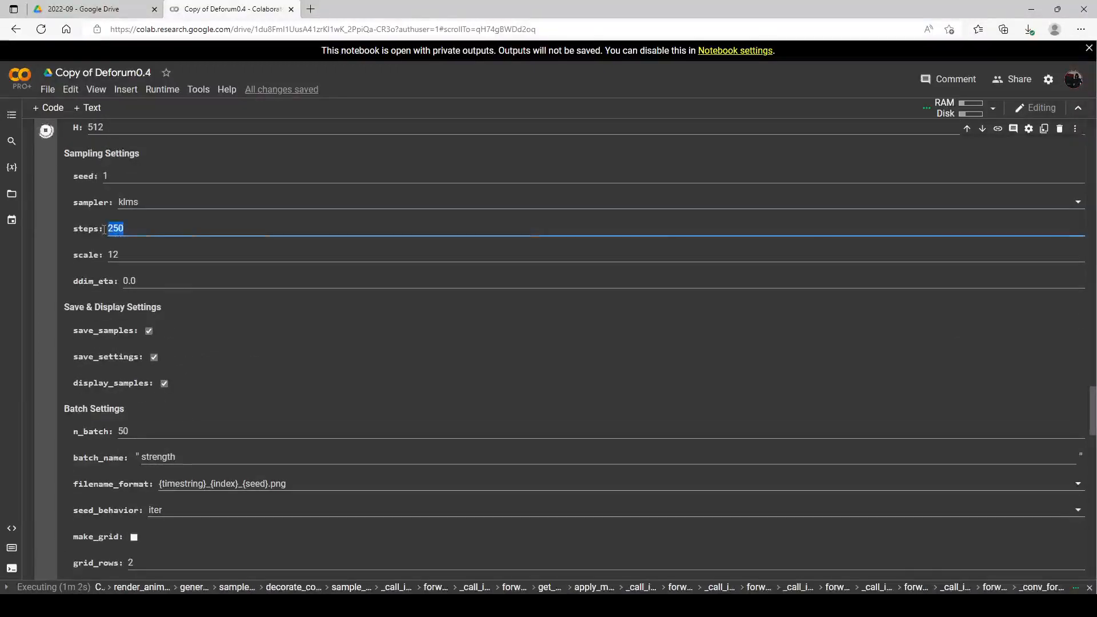
pyautogui.scroll(-10, 258, 307)
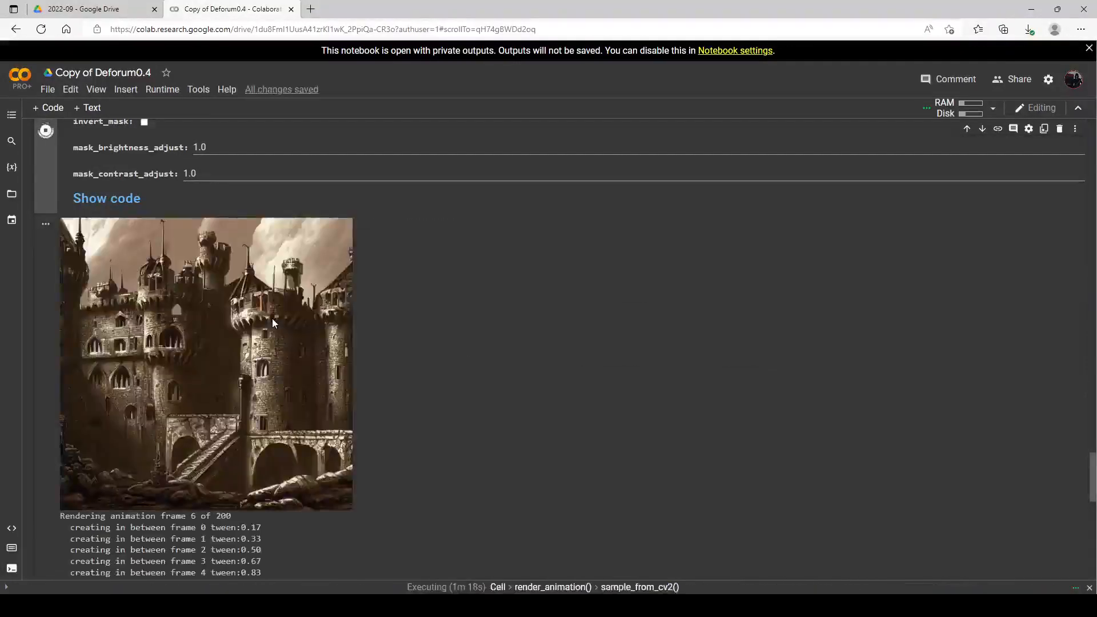
pyautogui.scroll(-1, 272, 317)
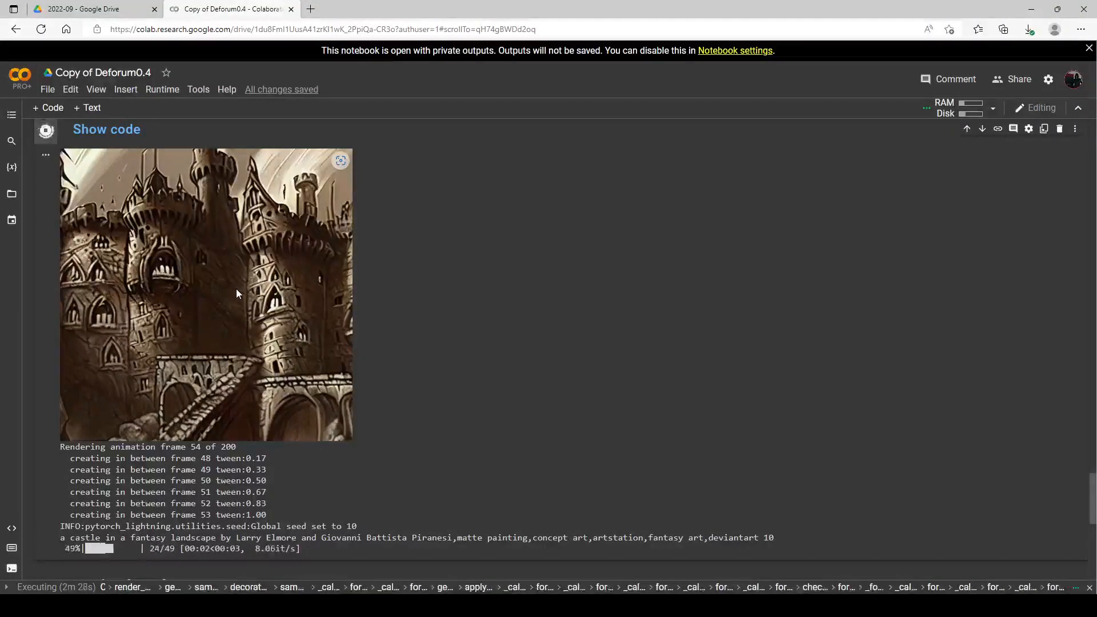
# Check the scale value in the Run section's sampling settings
pyautogui.scroll(15, 282, 301)
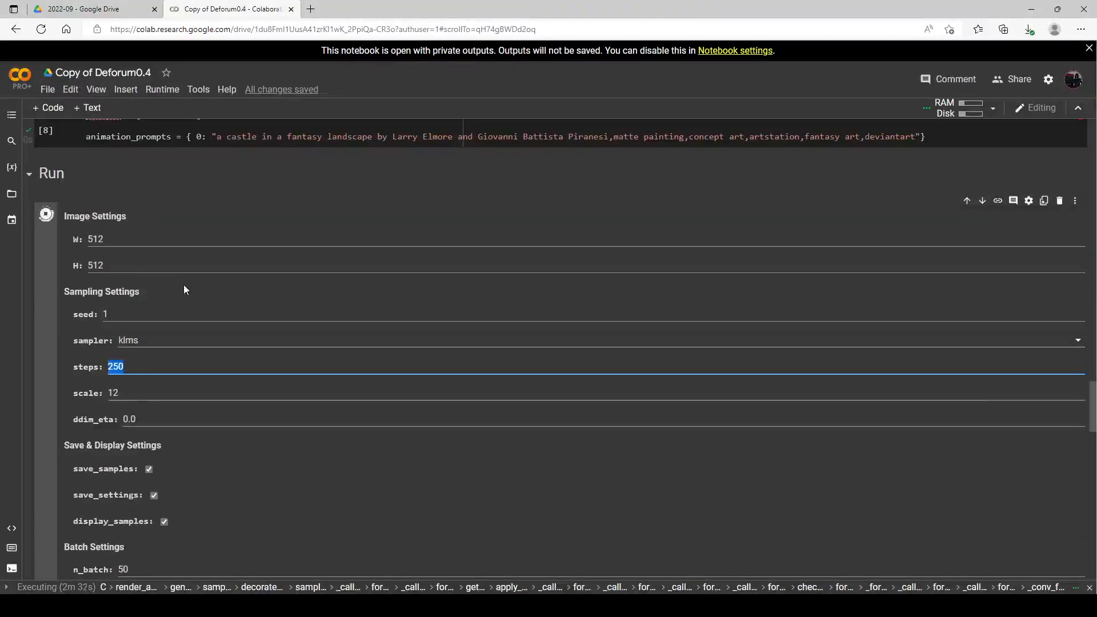
pyautogui.scroll(-1, 184, 288)
pyautogui.doubleClick(111, 323)
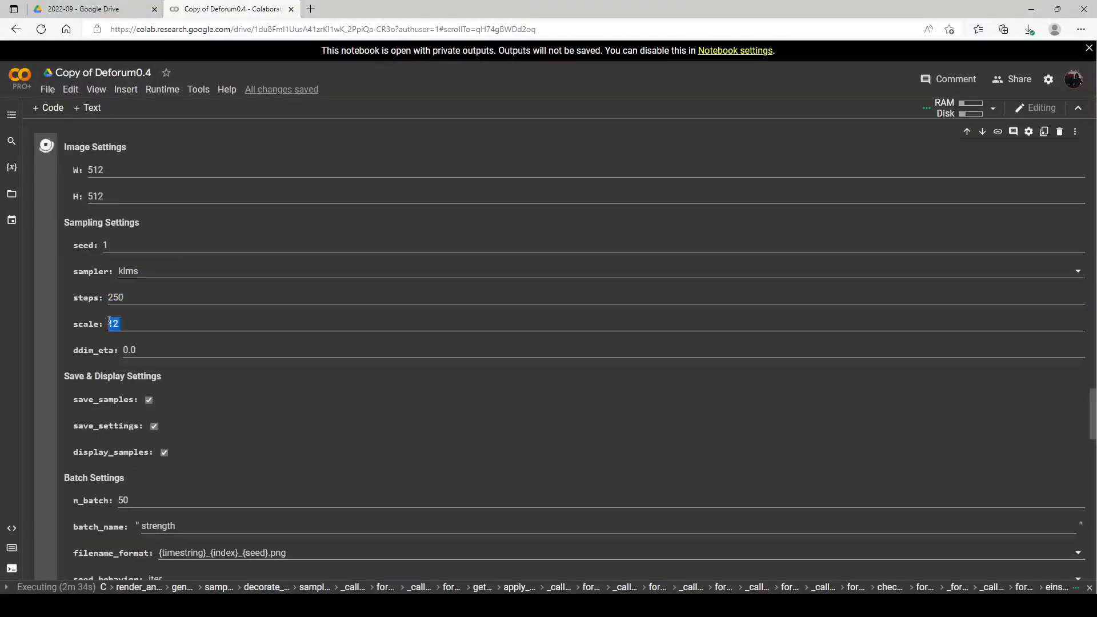
# Review the animation prompt and the Run section's sampling, batch and init settings, and return to the render output
pyautogui.click(142, 330)
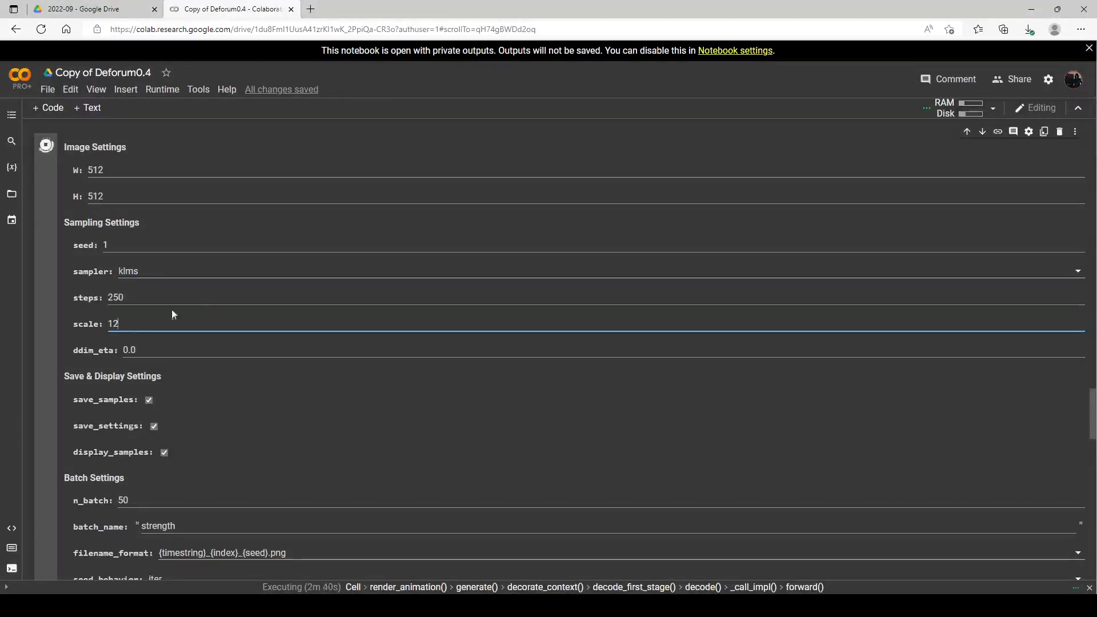
pyautogui.scroll(-2, 171, 177)
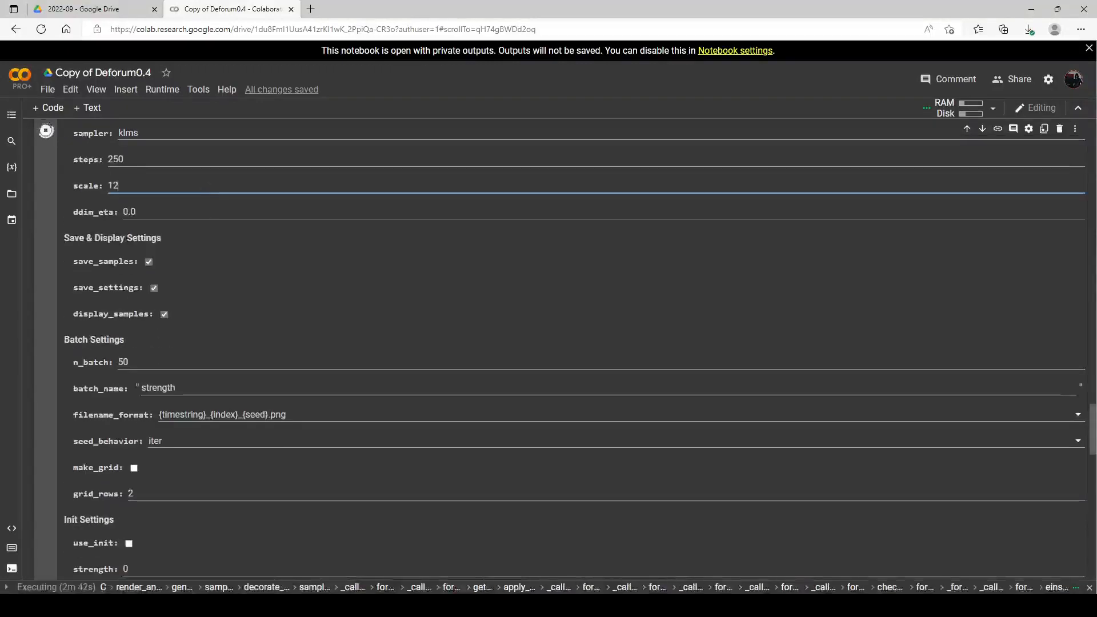
pyautogui.scroll(4, 229, 200)
pyautogui.scroll(2, 243, 215)
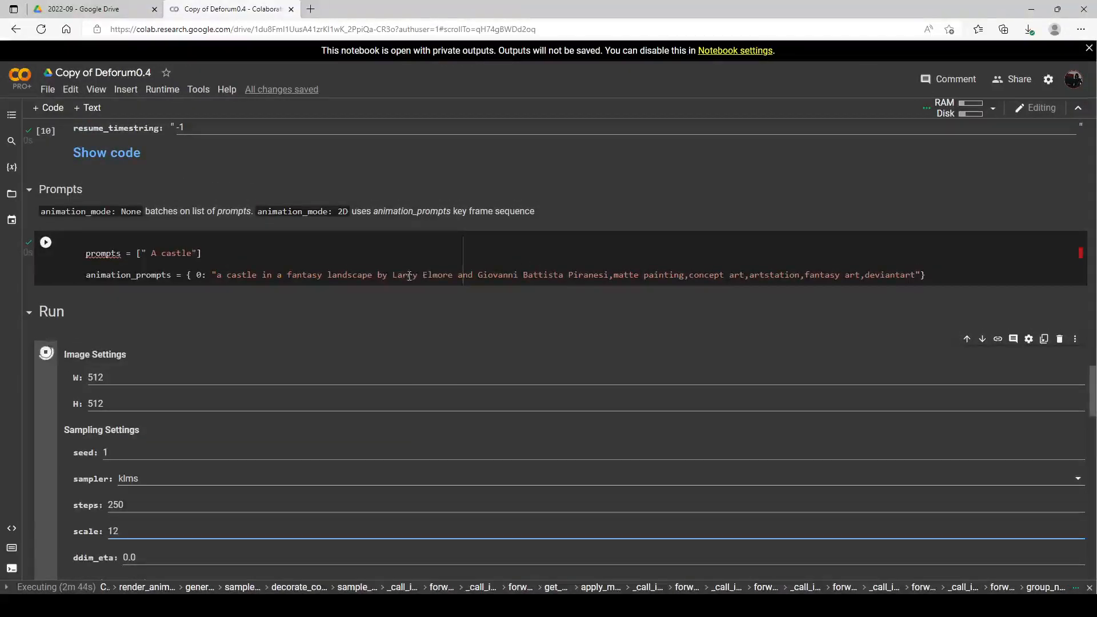
pyautogui.scroll(-3, 403, 279)
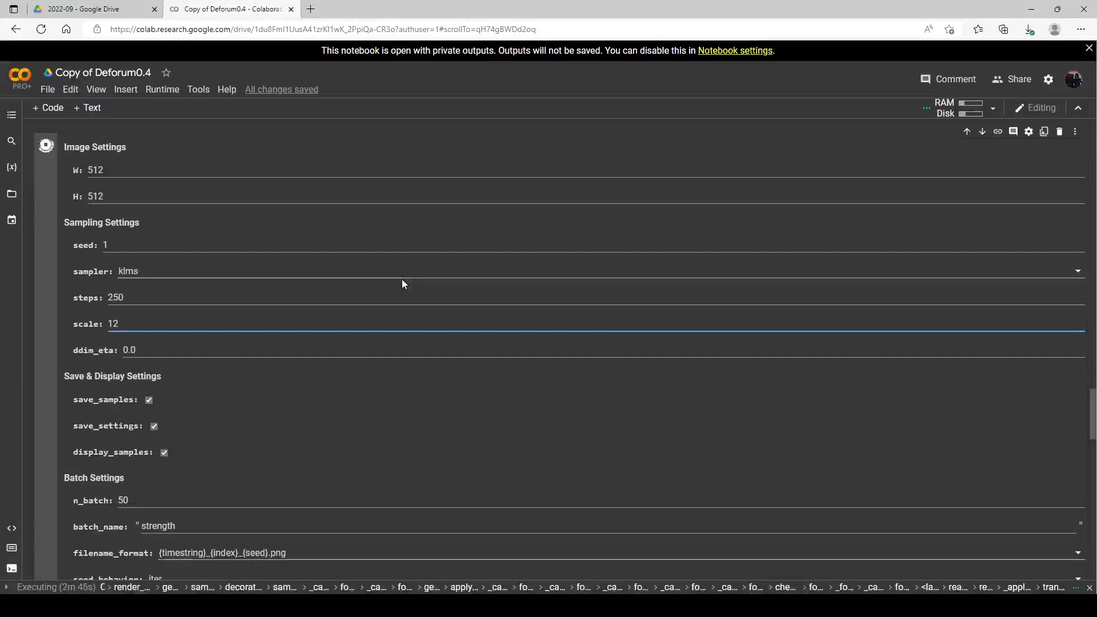
pyautogui.scroll(-2, 402, 284)
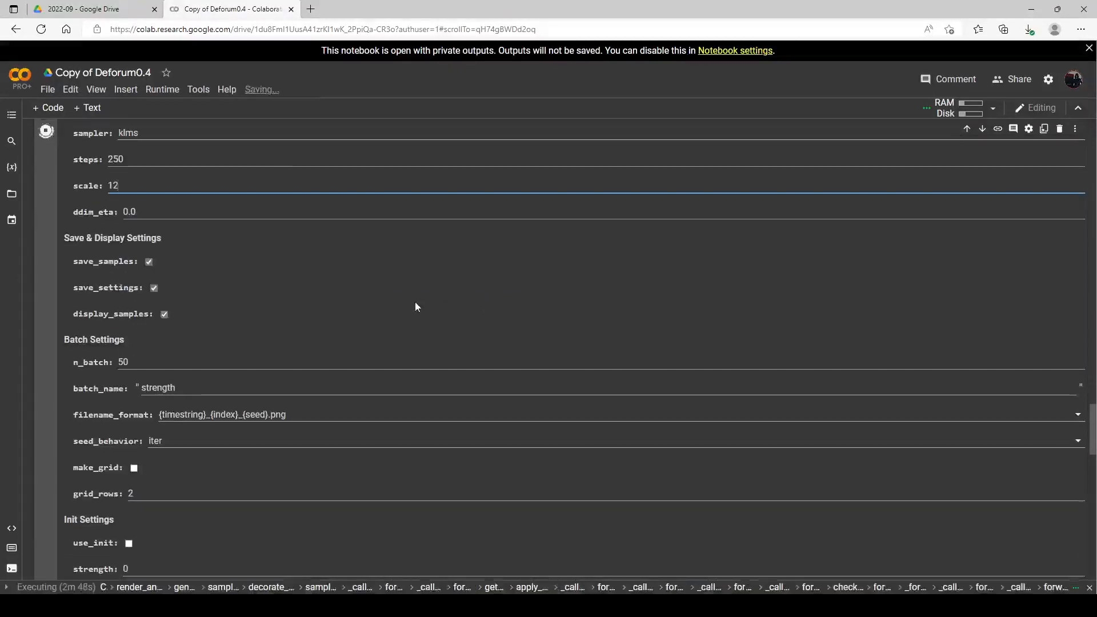
pyautogui.scroll(-2, 412, 308)
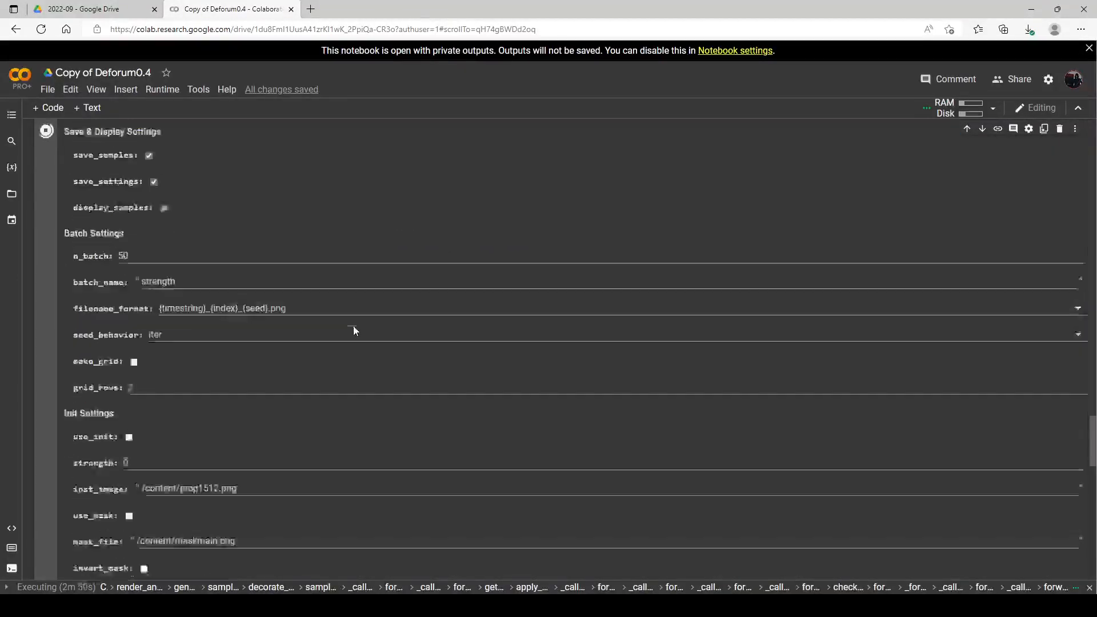
pyautogui.scroll(-5, 241, 281)
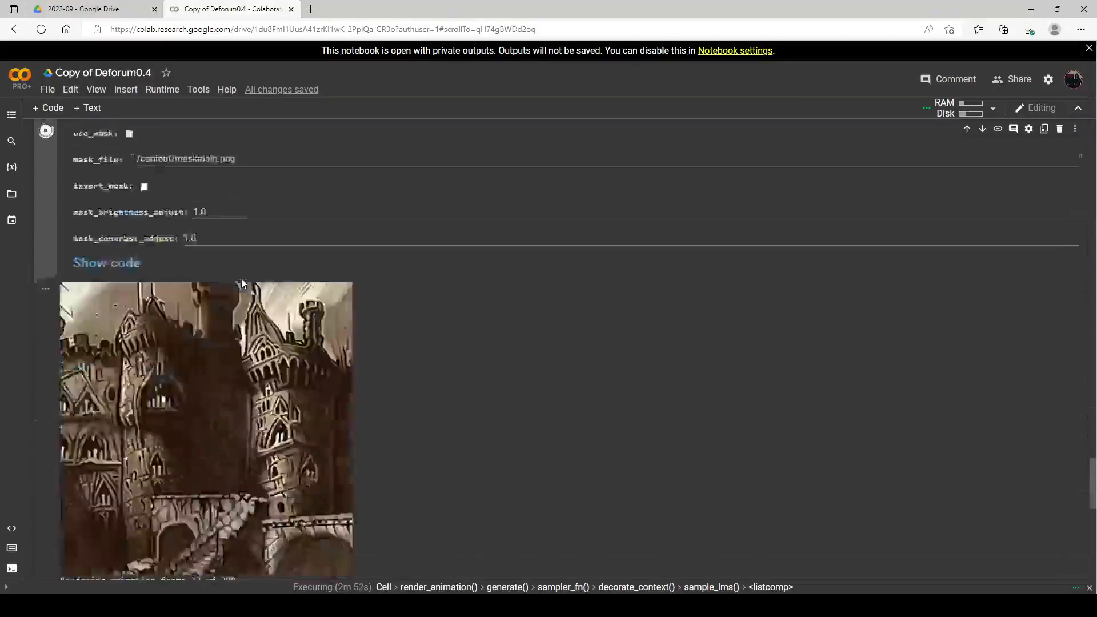
pyautogui.scroll(-2, 241, 279)
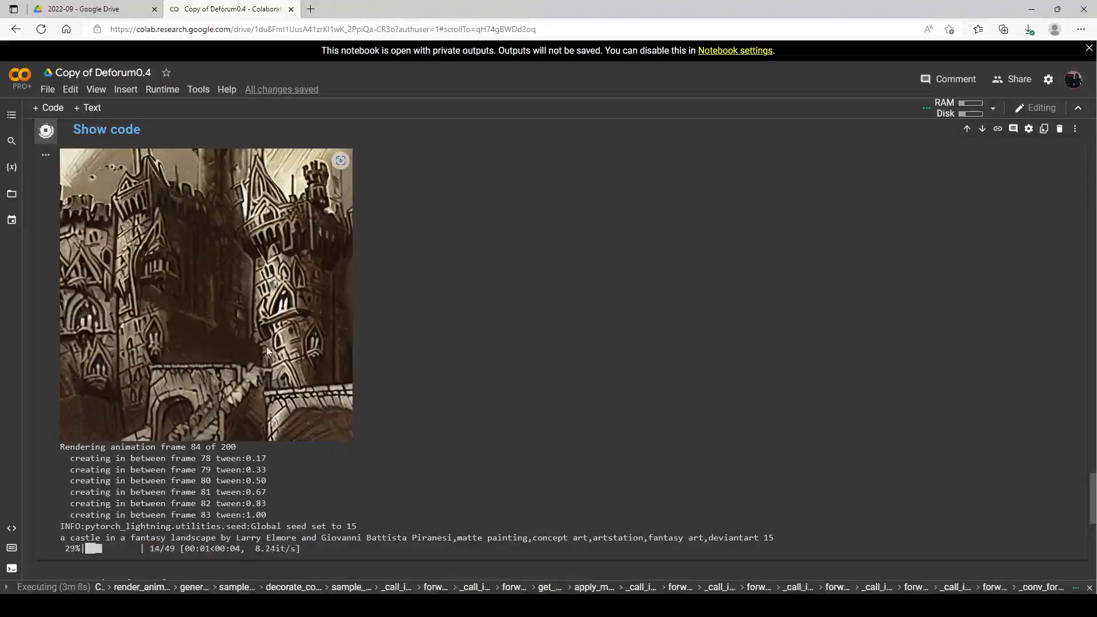
# Inspect the castle frames as they render, rechecking the Run section's sampling settings in between
pyautogui.scroll(-3, 266, 346)
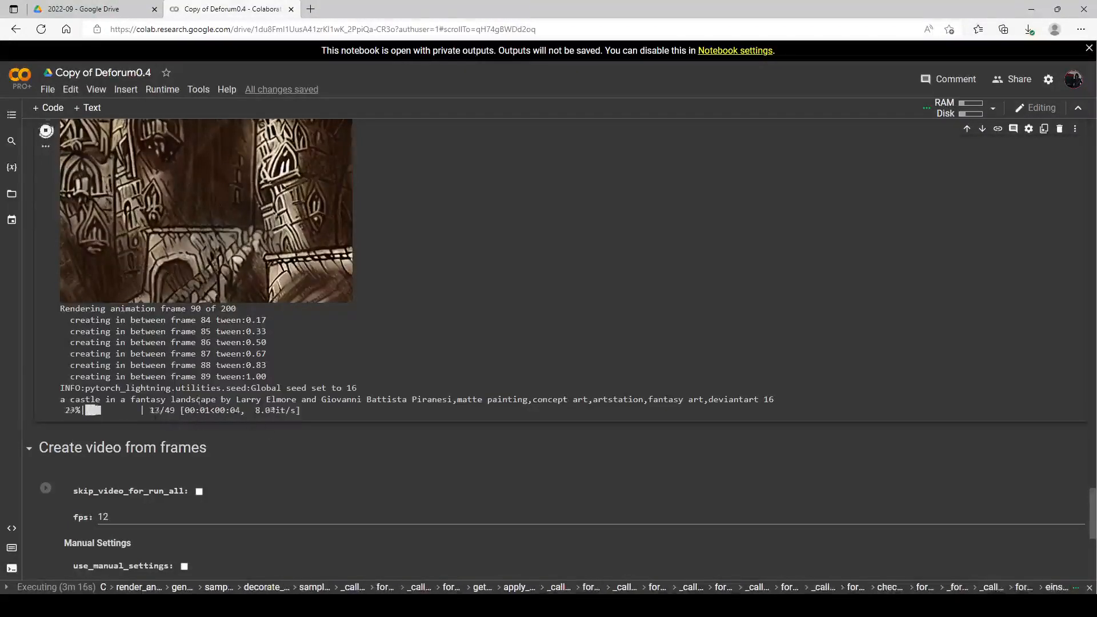
pyautogui.scroll(3, 212, 366)
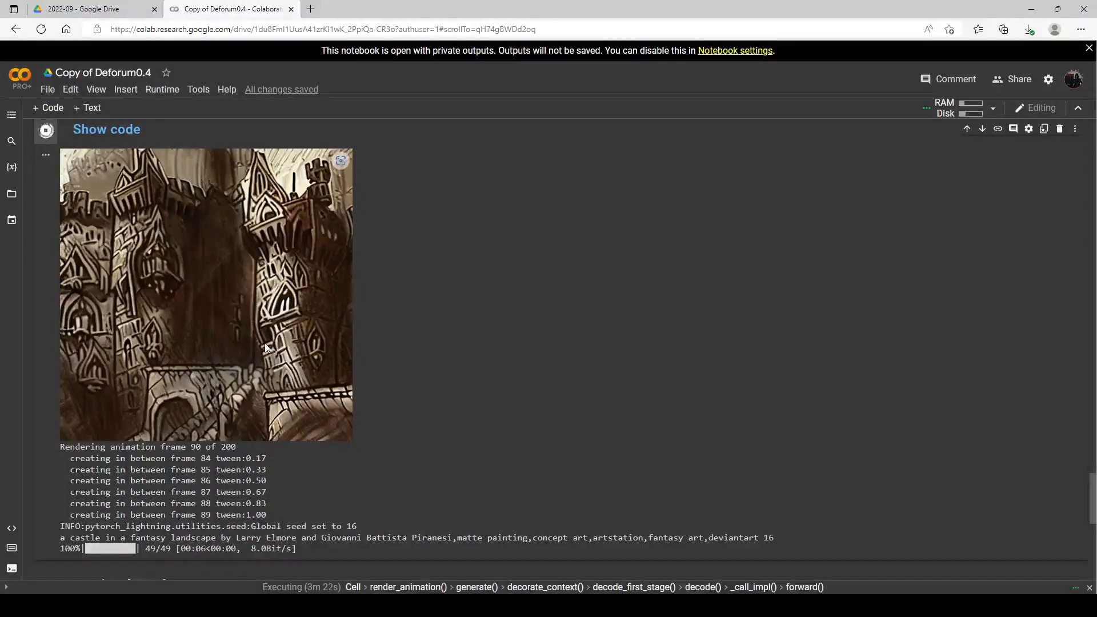
pyautogui.scroll(3, 264, 342)
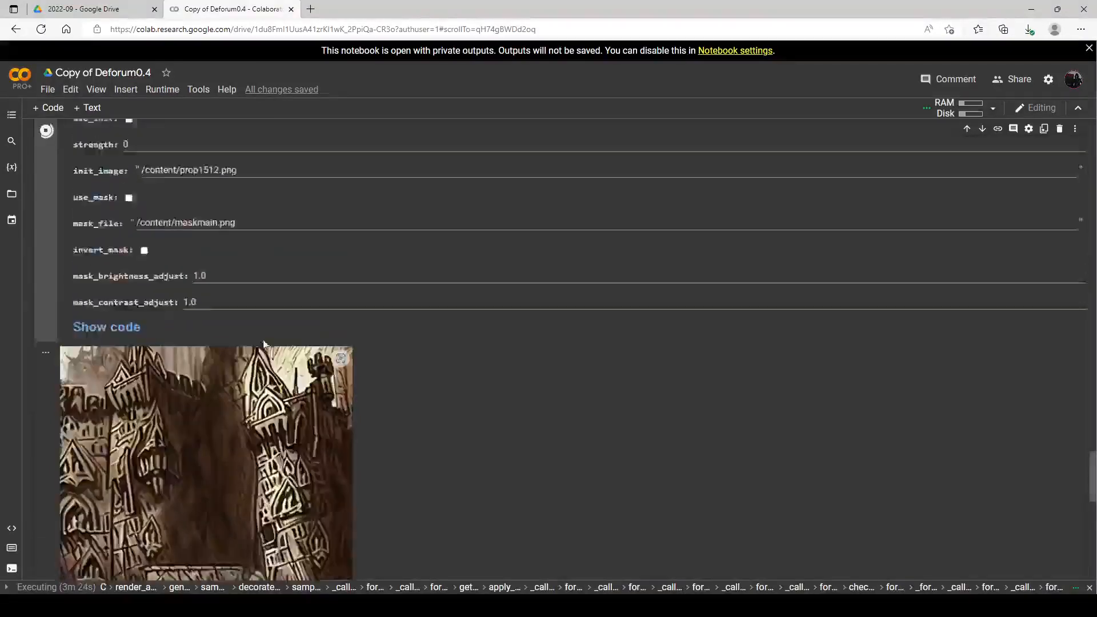
pyautogui.scroll(15, 272, 315)
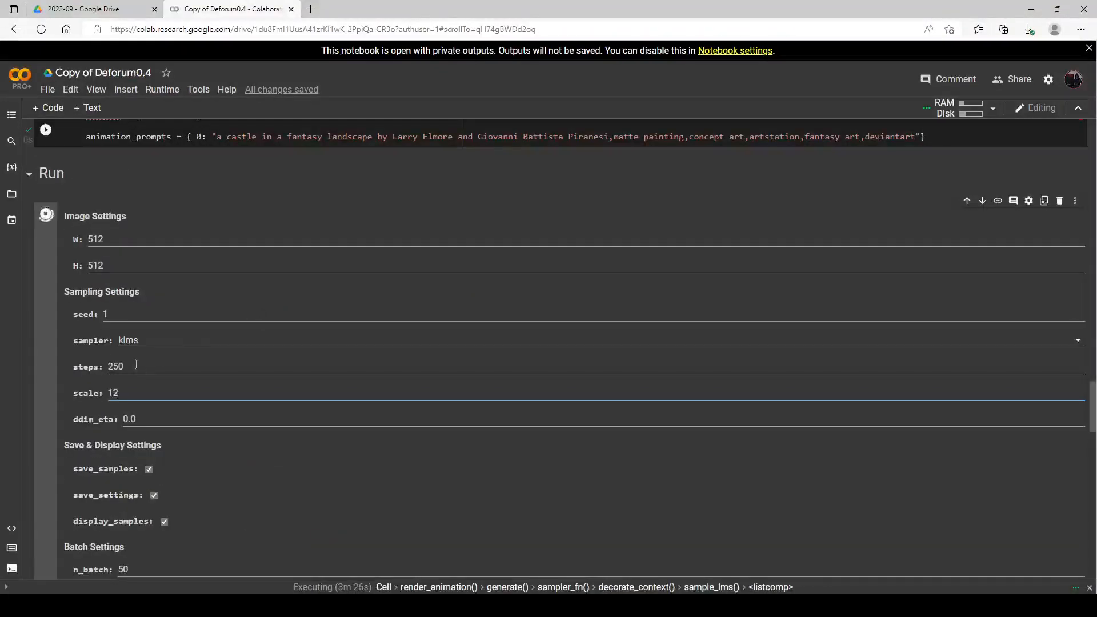
pyautogui.scroll(-15, 172, 387)
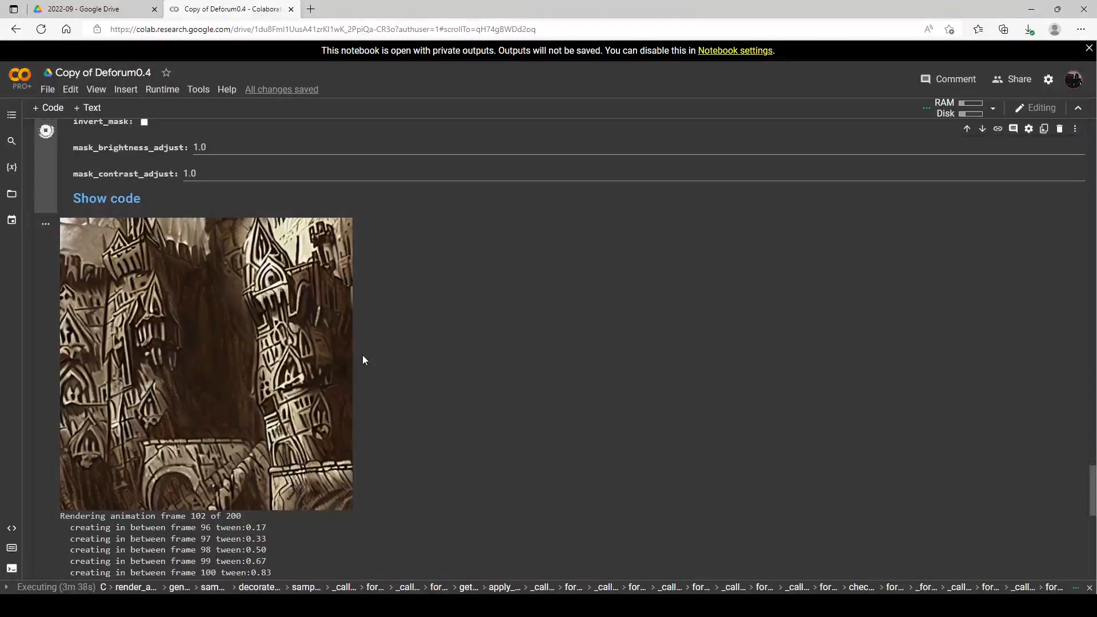
pyautogui.scroll(-3, 362, 354)
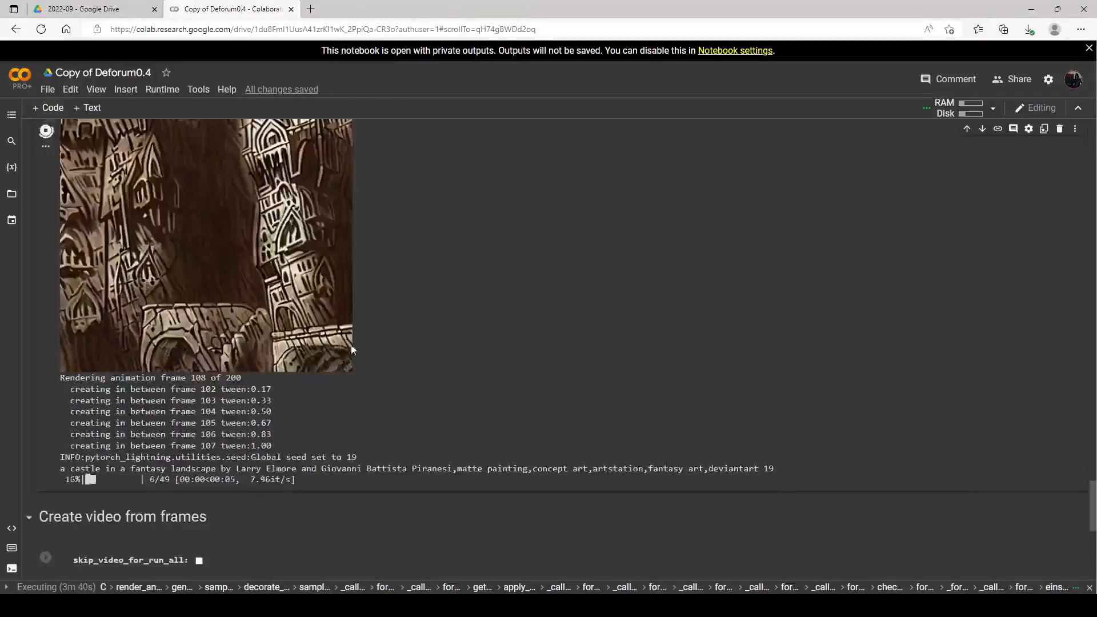
pyautogui.scroll(1, 338, 345)
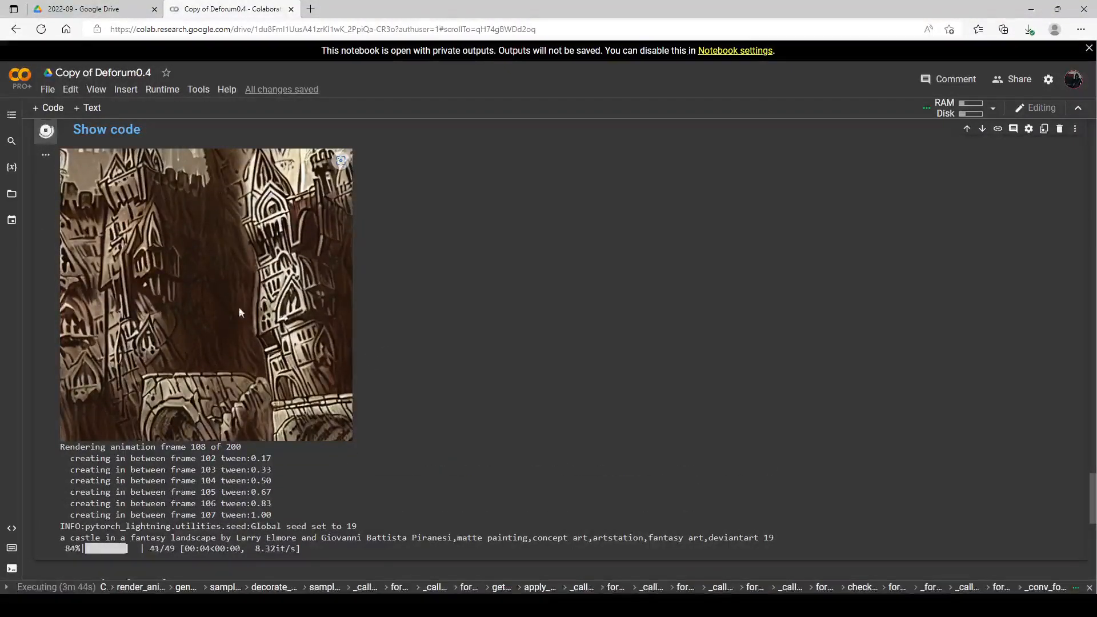
pyautogui.scroll(1, 282, 320)
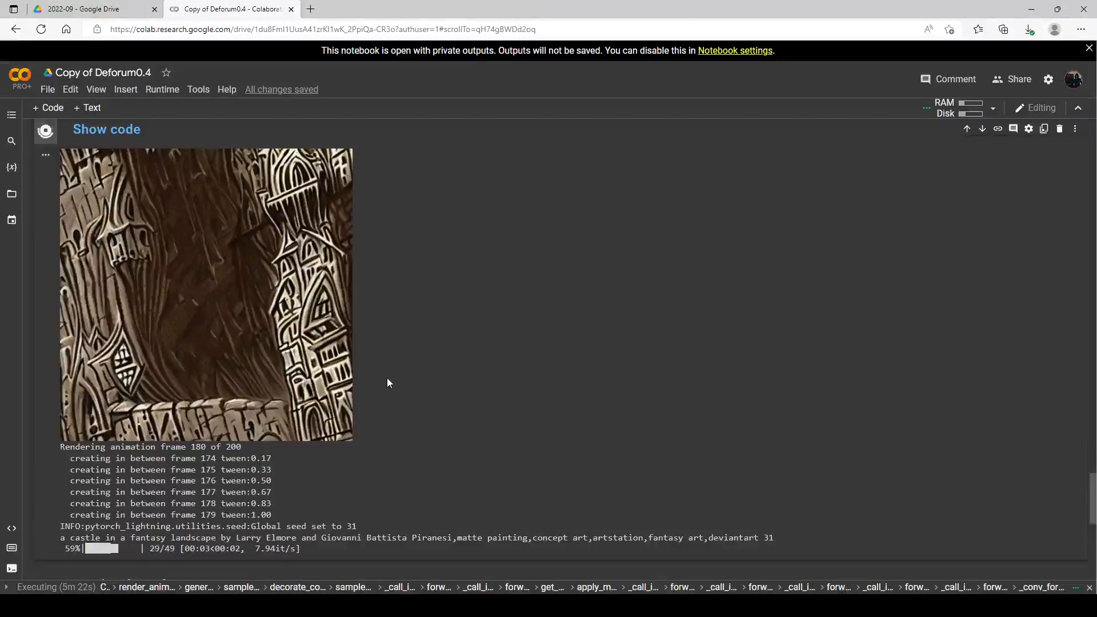
pyautogui.scroll(1, 387, 383)
pyautogui.scroll(-1, 387, 383)
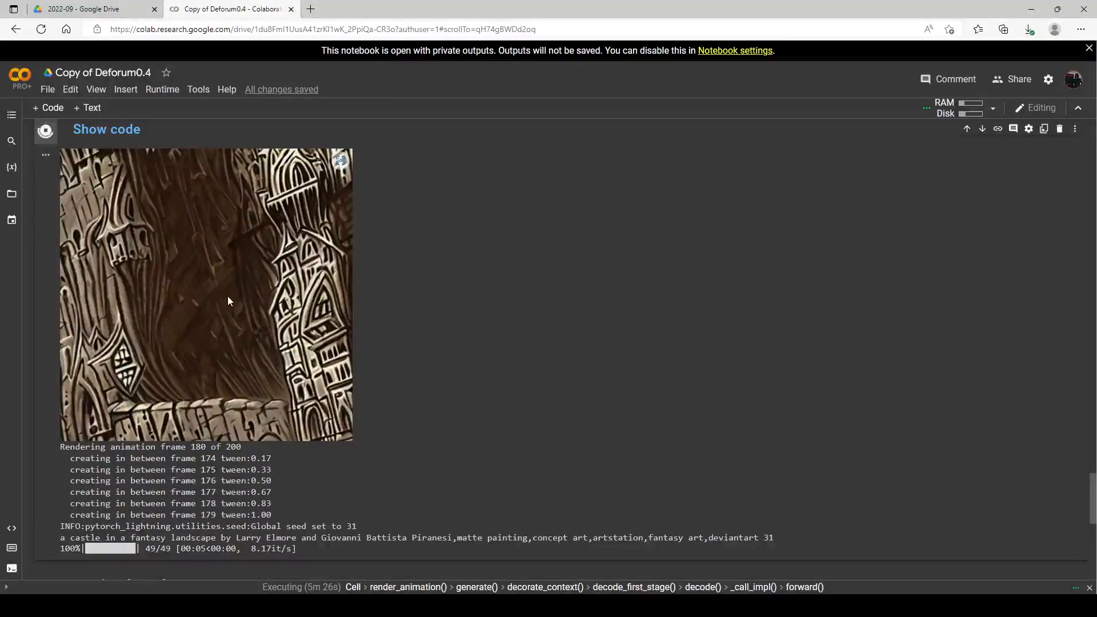
pyautogui.scroll(1, 225, 332)
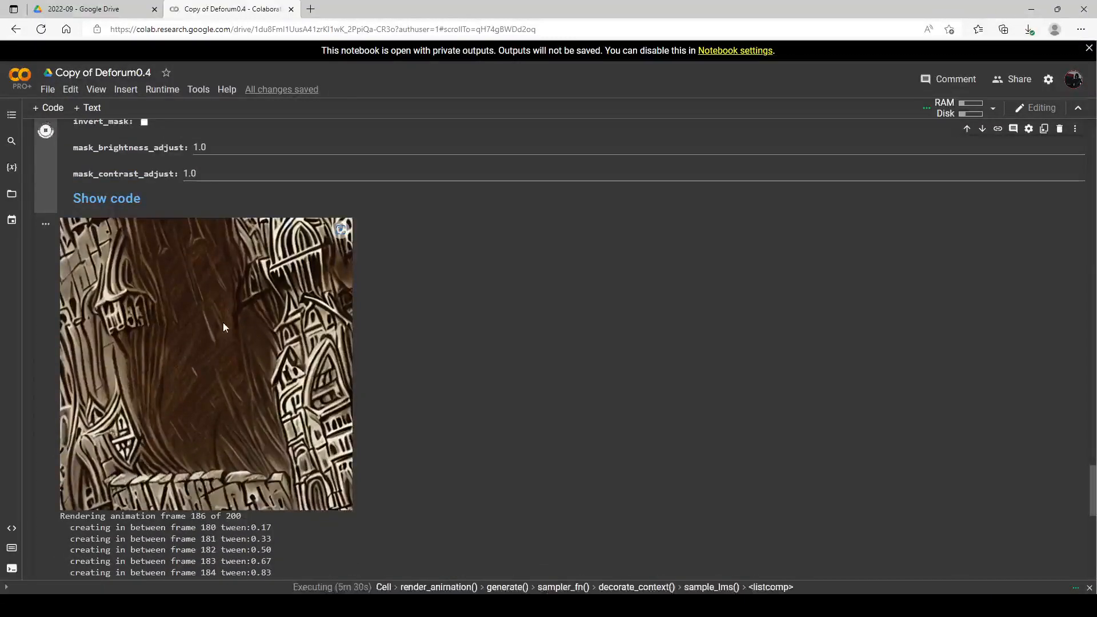
pyautogui.scroll(-1, 212, 355)
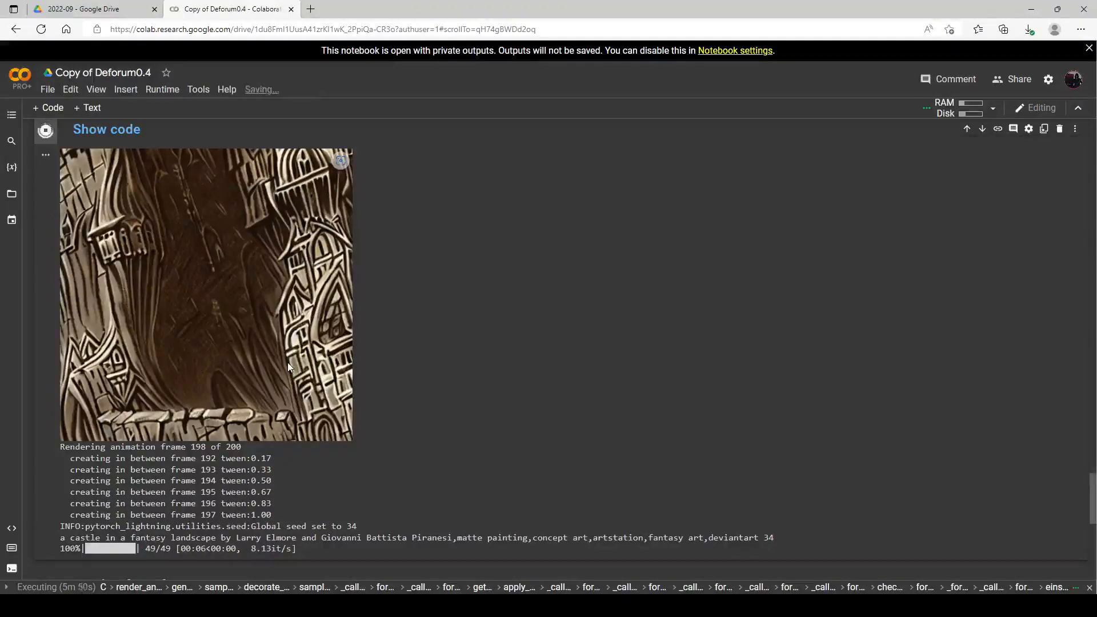
# Run the Create video from frames cell and play the resulting castle video
pyautogui.scroll(-3, 283, 354)
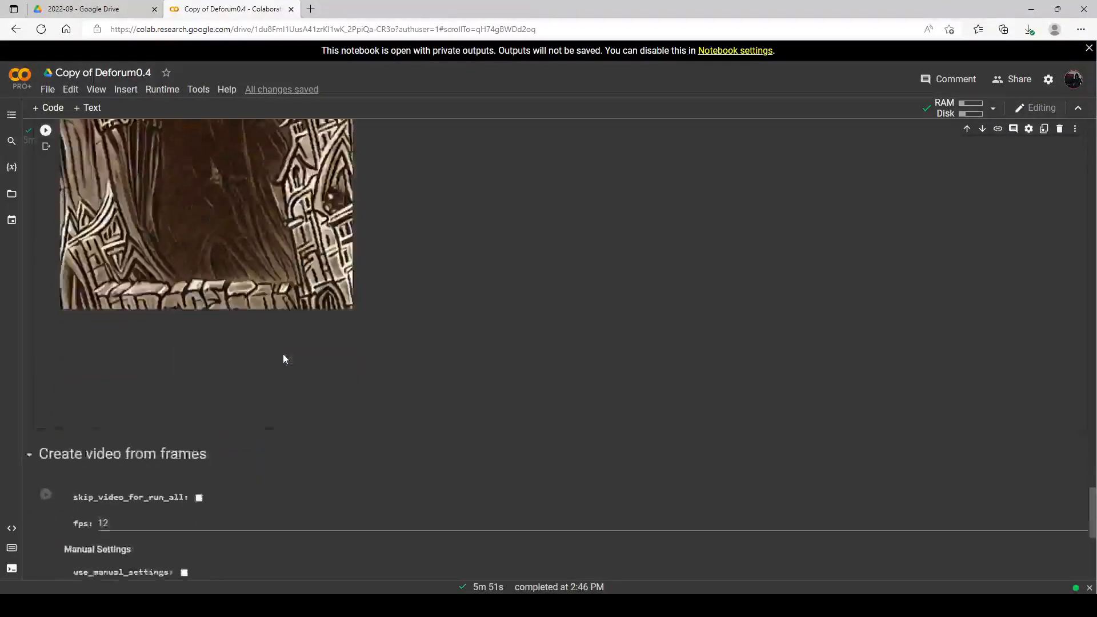
pyautogui.click(46, 351)
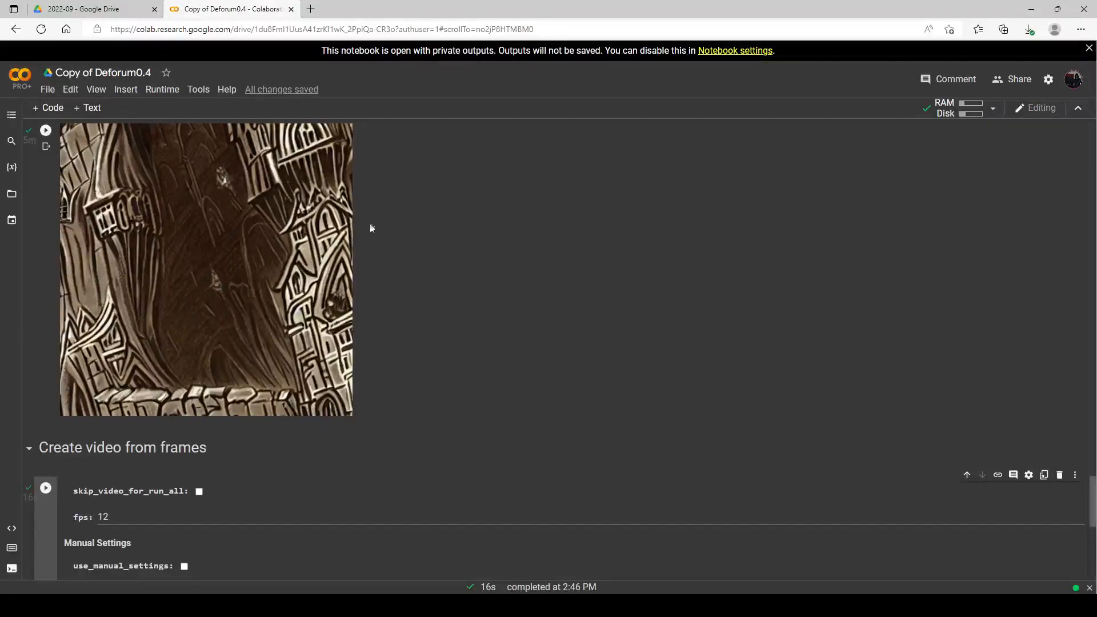
pyautogui.scroll(-8, 354, 237)
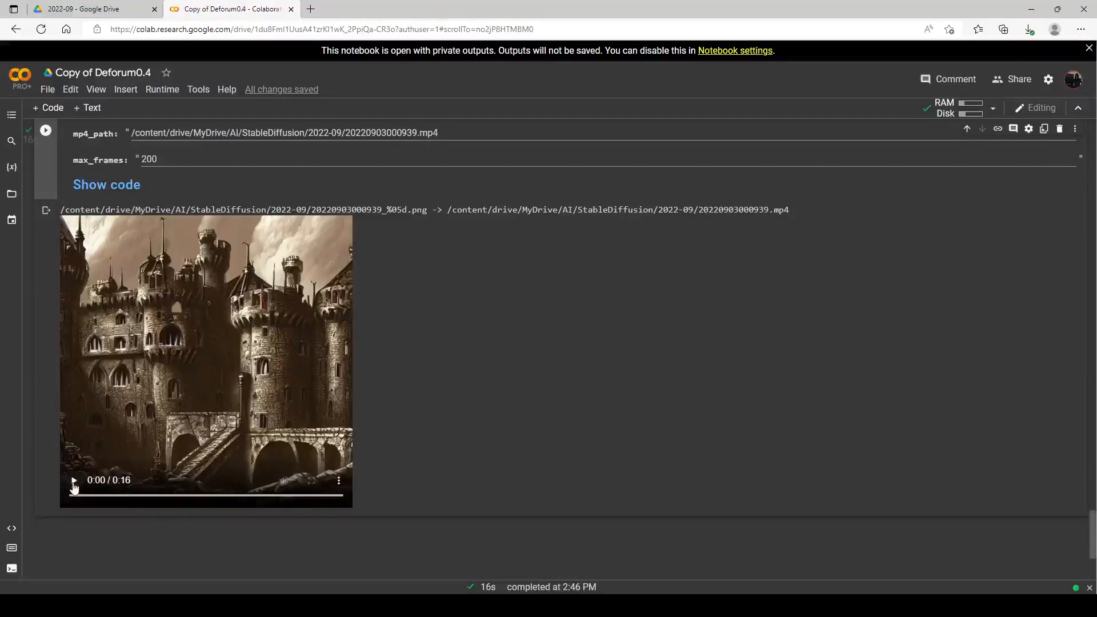
pyautogui.click(73, 481)
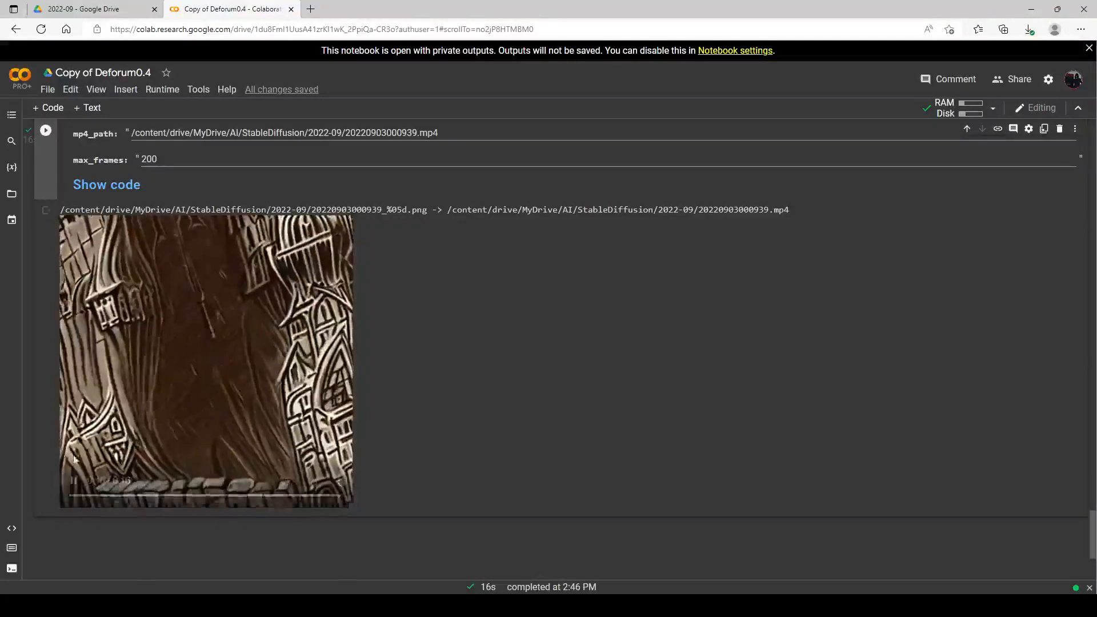
# Set strength_schedule to 0: (0.2) in the Motion Parameters and run the animation settings cell again
pyautogui.scroll(15, 261, 382)
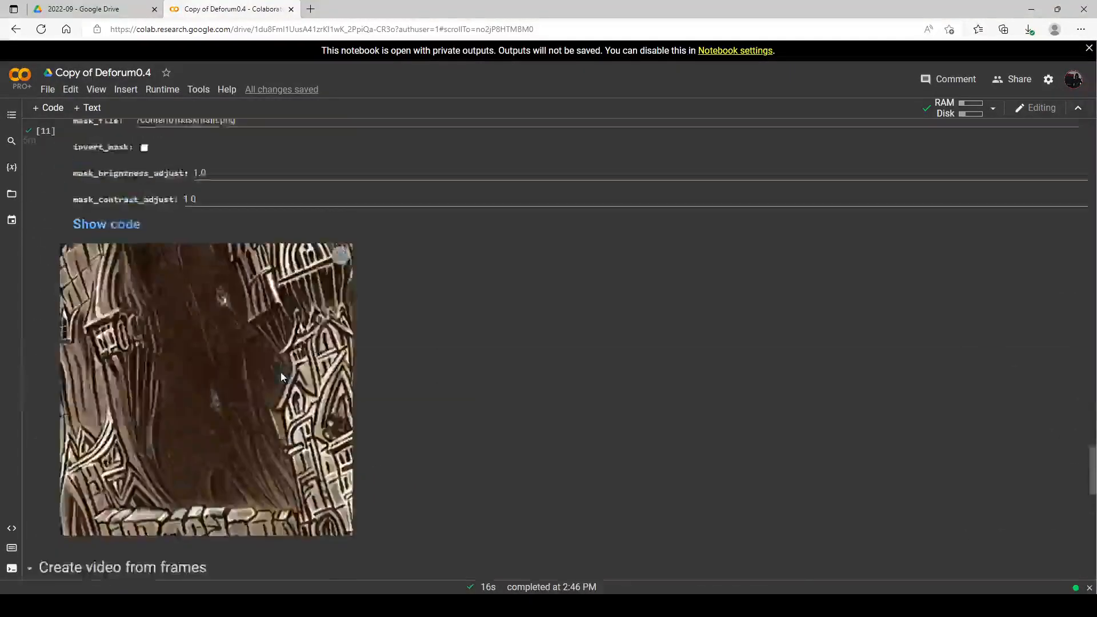
pyautogui.scroll(10, 330, 360)
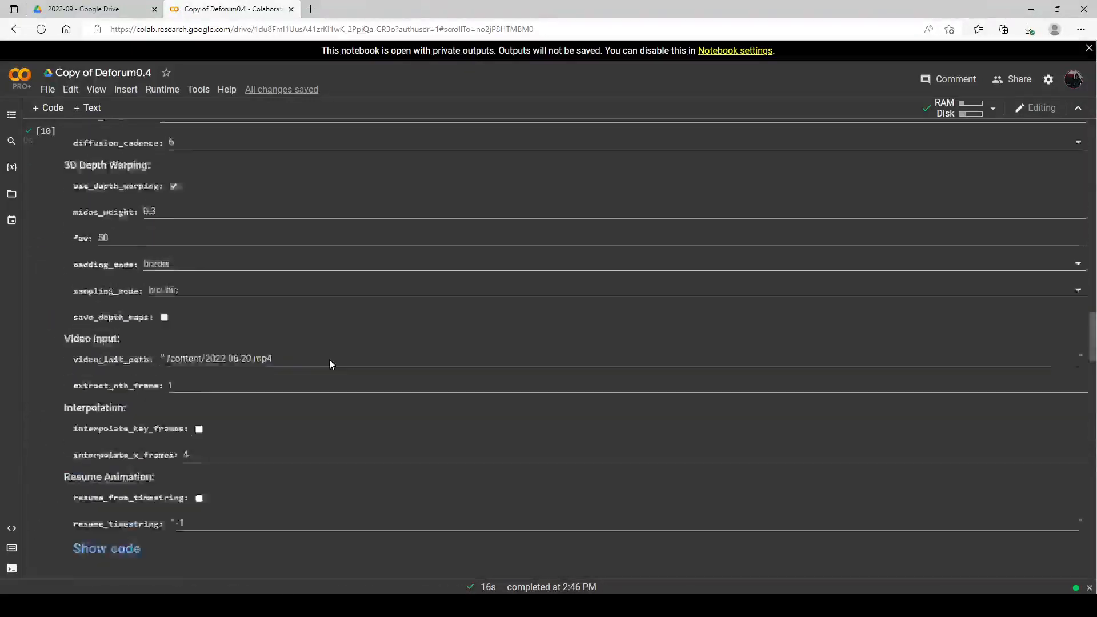
pyautogui.scroll(-5, 319, 366)
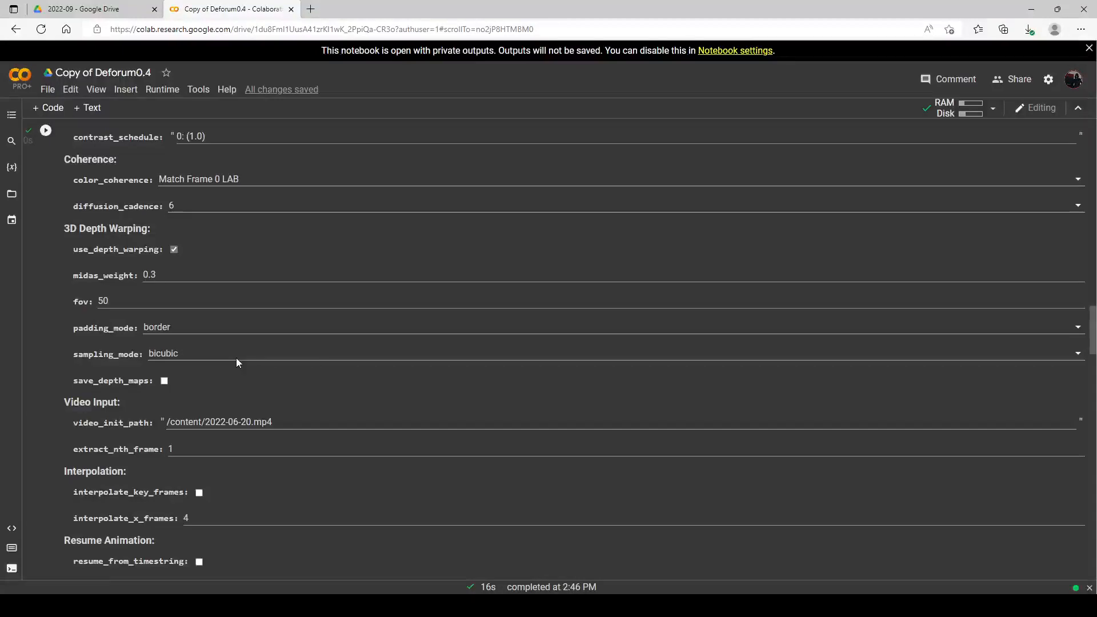
pyautogui.scroll(5, 237, 360)
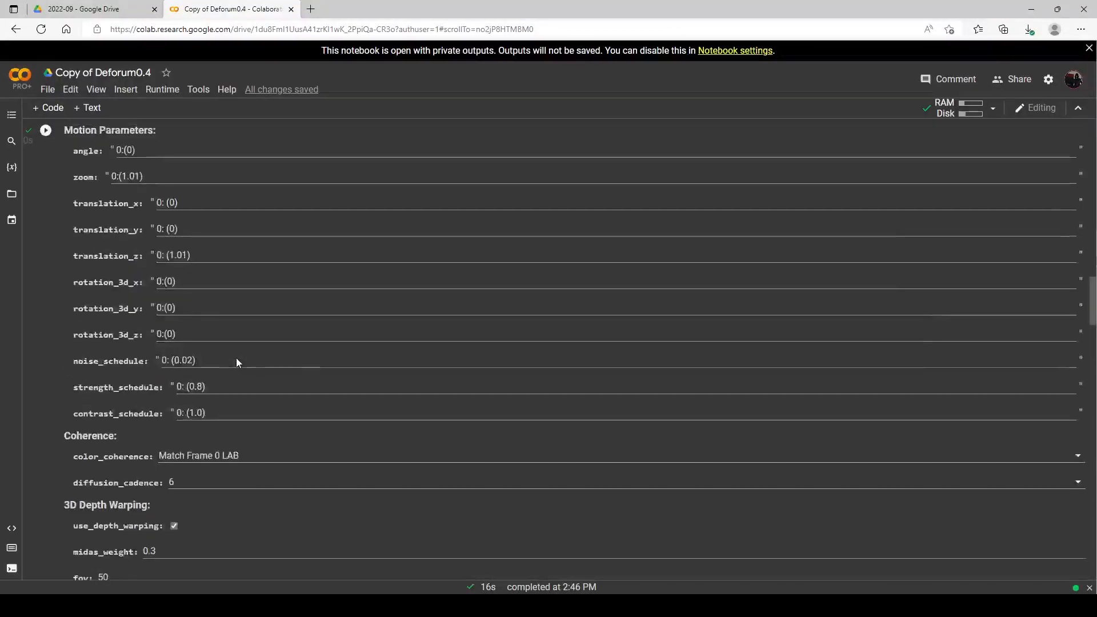
pyautogui.click(204, 387)
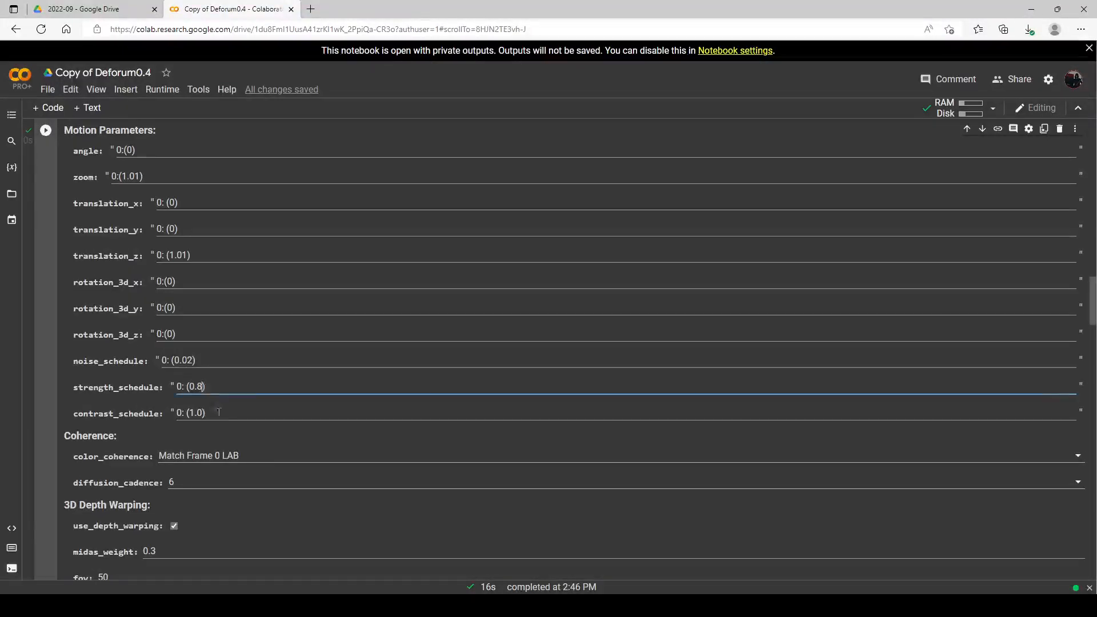
pyautogui.press('BackSpace')
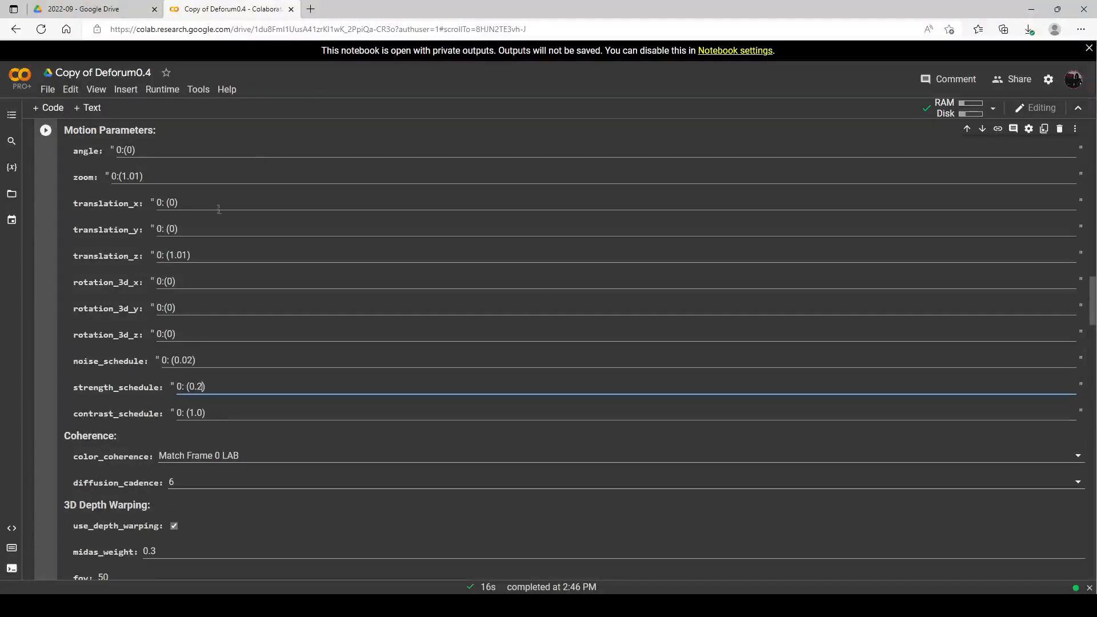
pyautogui.click(46, 130)
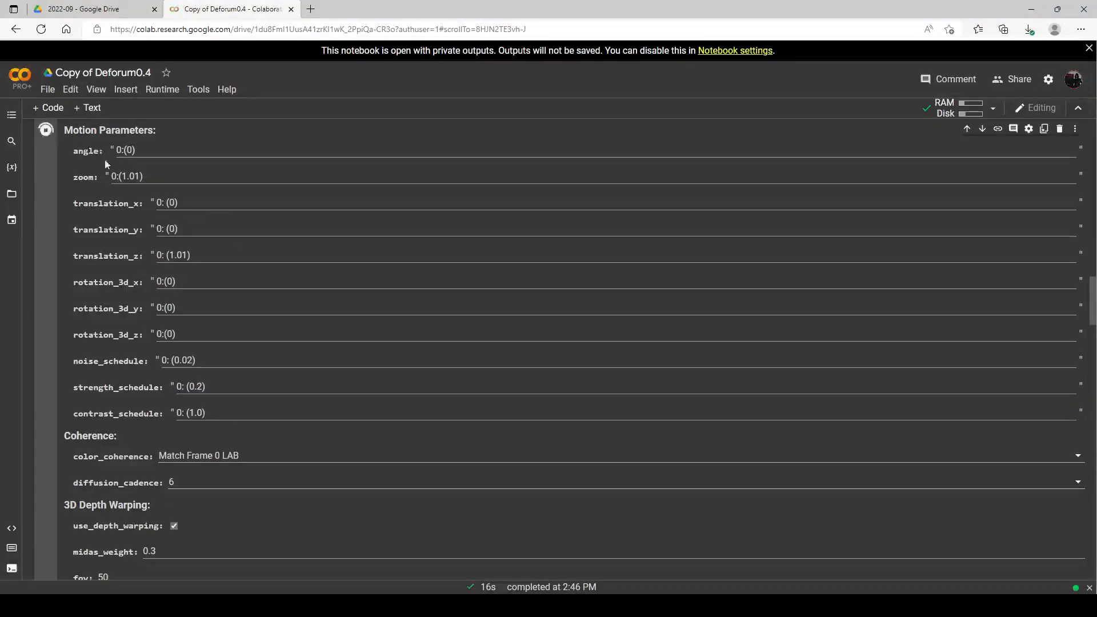
# Rename the batch to strength1 in the Batch Settings and run the Run section's cell to render the animation
pyautogui.scroll(-3, 416, 296)
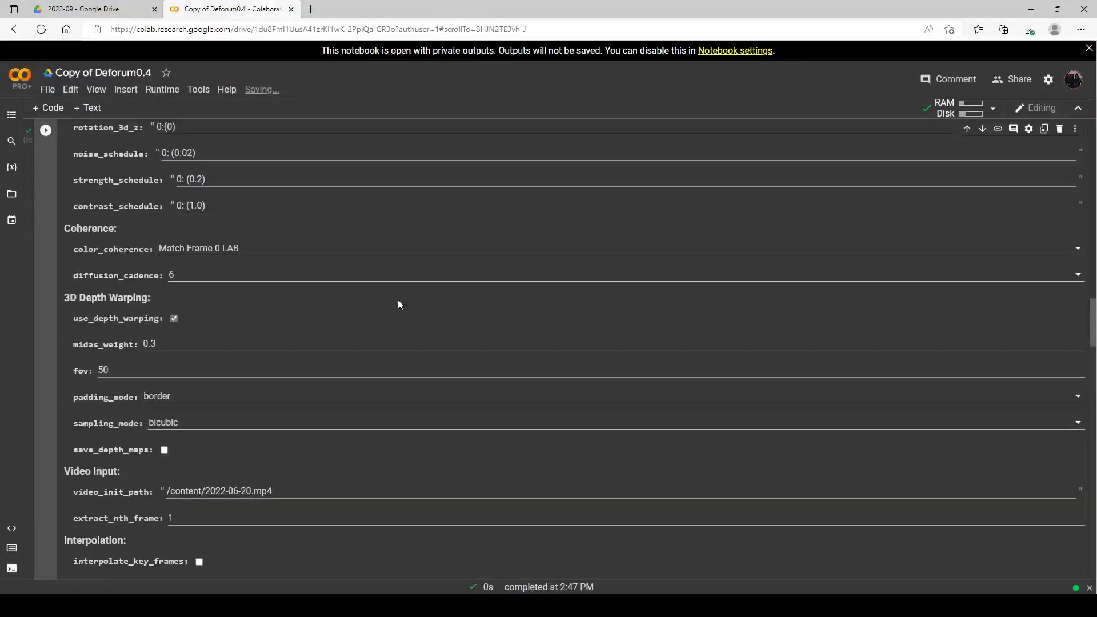
pyautogui.scroll(-6, 319, 291)
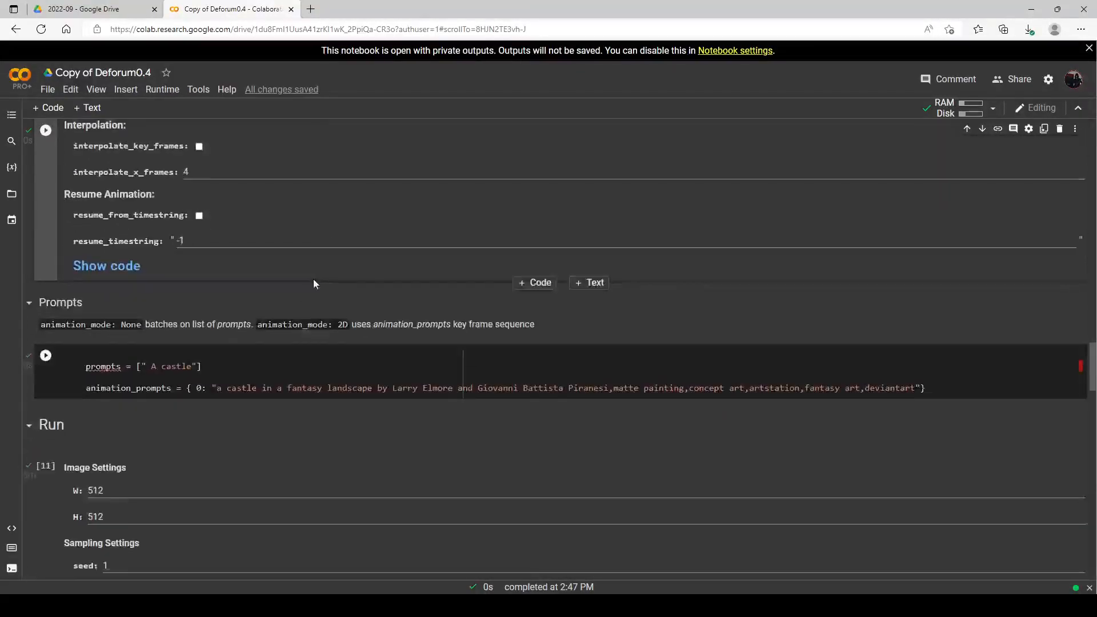
pyautogui.scroll(-3, 200, 326)
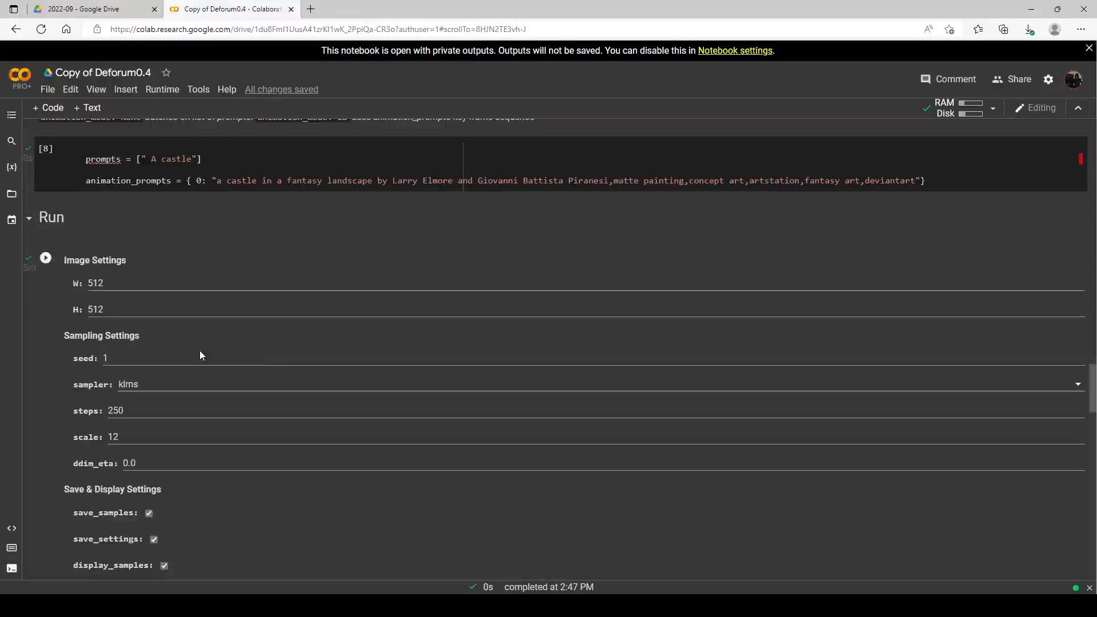
pyautogui.scroll(-4, 201, 353)
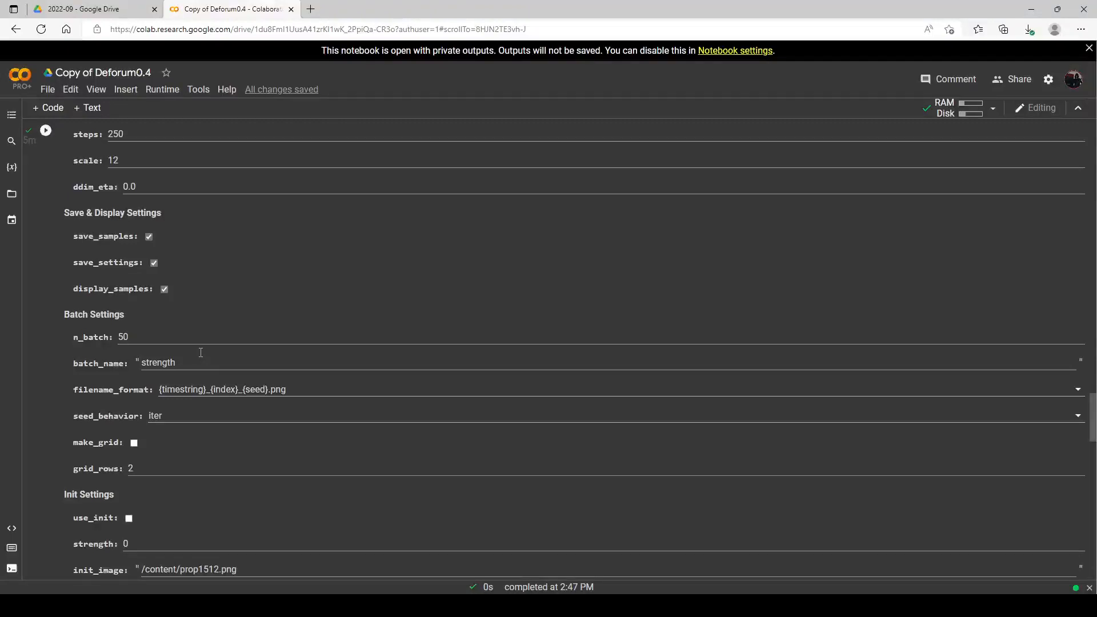
pyautogui.scroll(1, 200, 351)
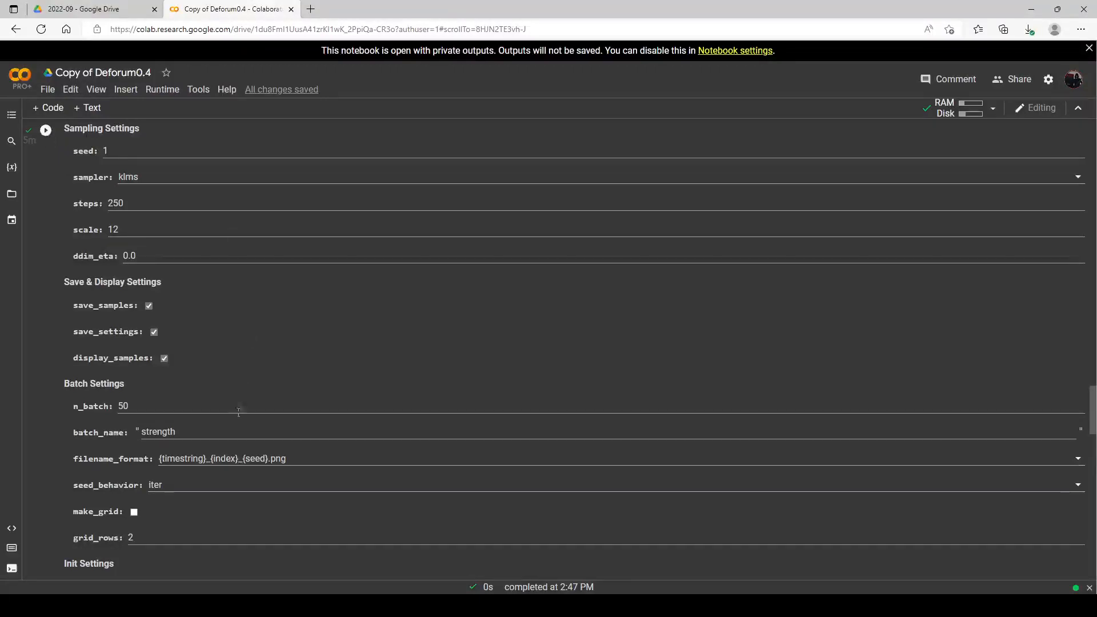
pyautogui.click(184, 429)
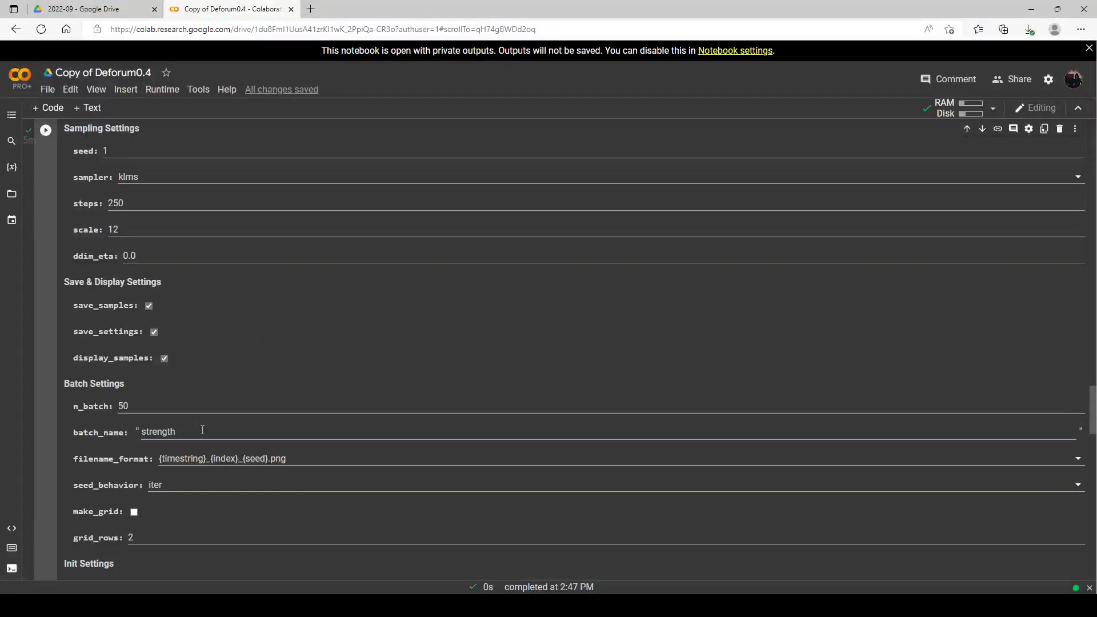
pyautogui.write('1')
pyautogui.click(45, 130)
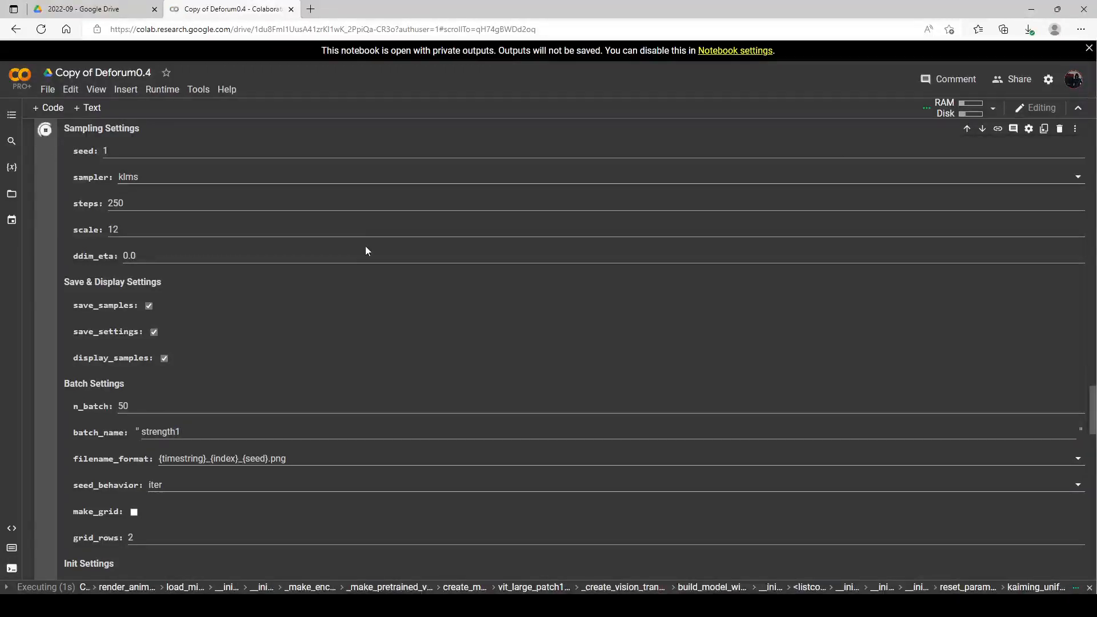
# Examine the castle frames and in-between frame output as the lower-strength animation renders
pyautogui.scroll(-1, 365, 246)
pyautogui.scroll(-6, 364, 245)
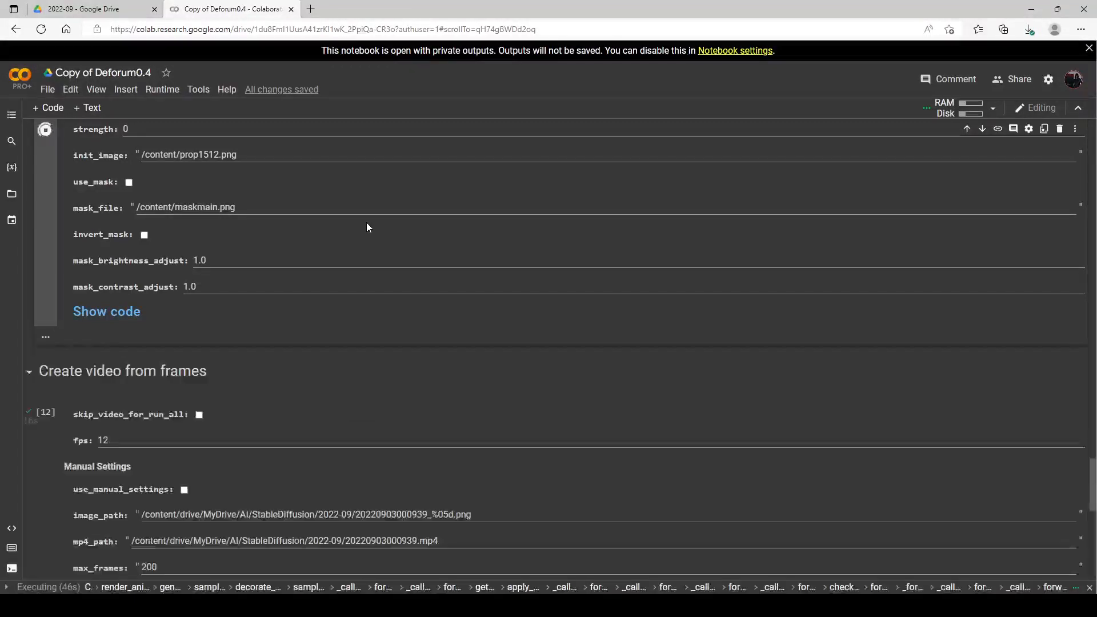
pyautogui.scroll(4, 365, 222)
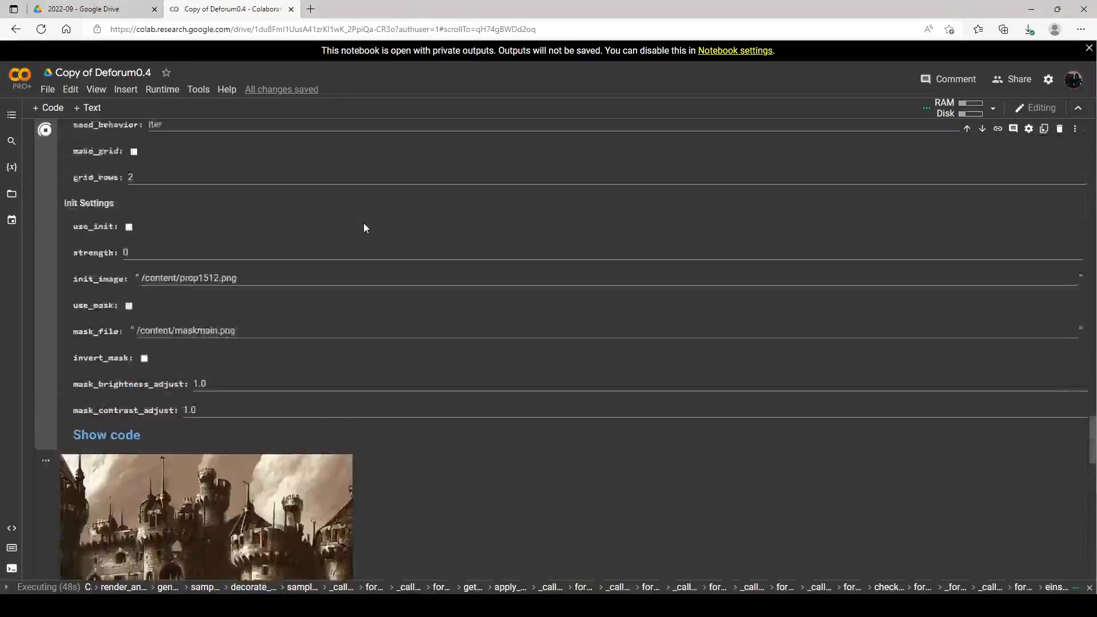
pyautogui.scroll(-6, 263, 217)
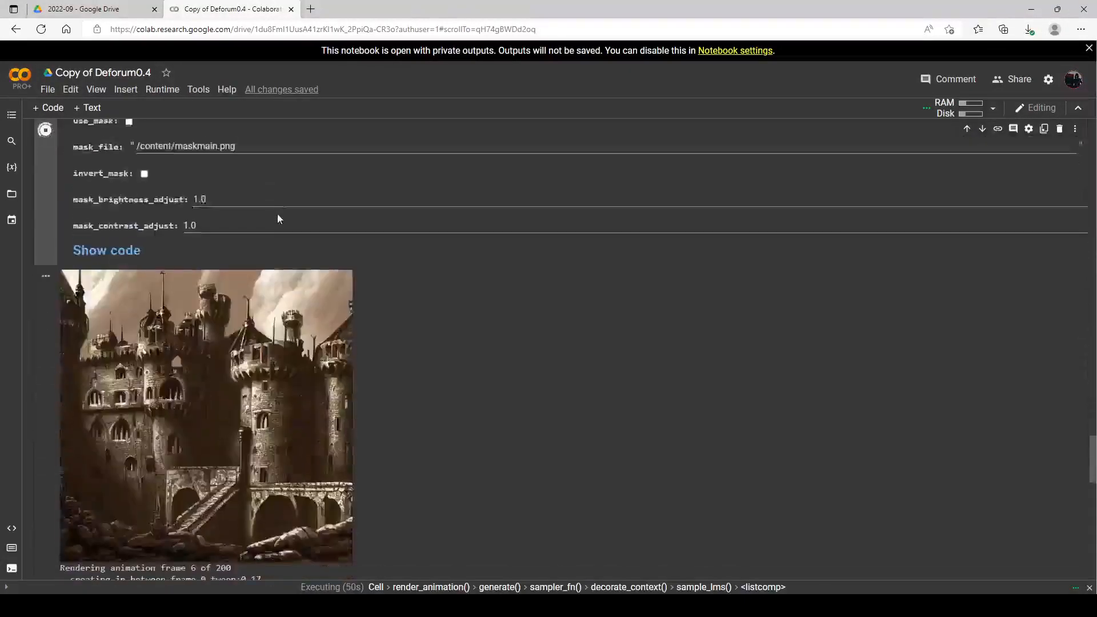
pyautogui.scroll(-1, 455, 275)
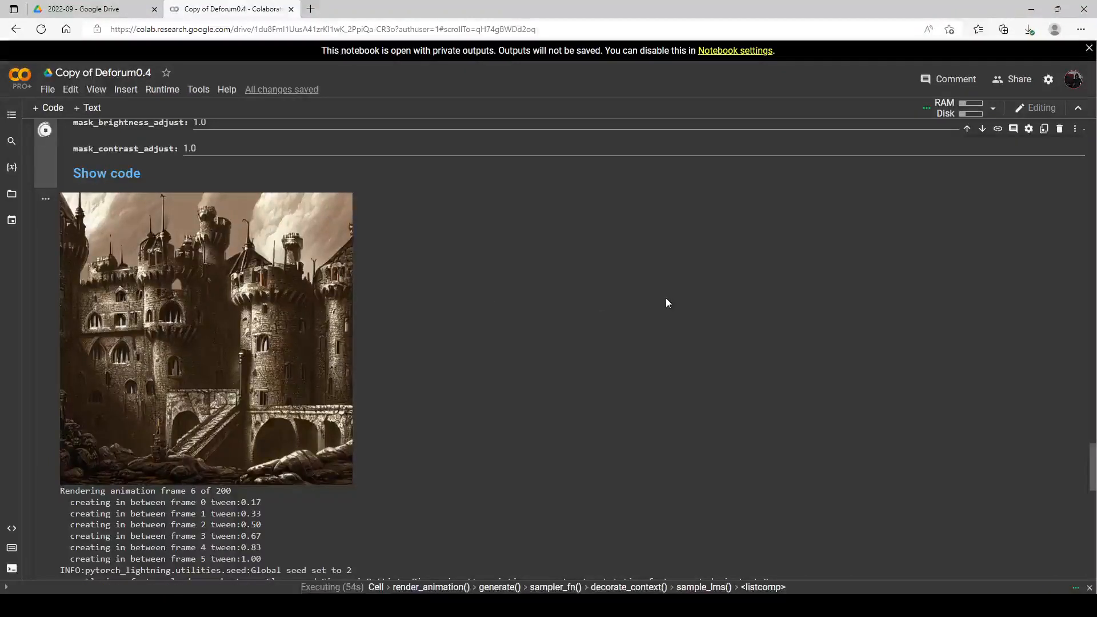
pyautogui.scroll(-1, 640, 294)
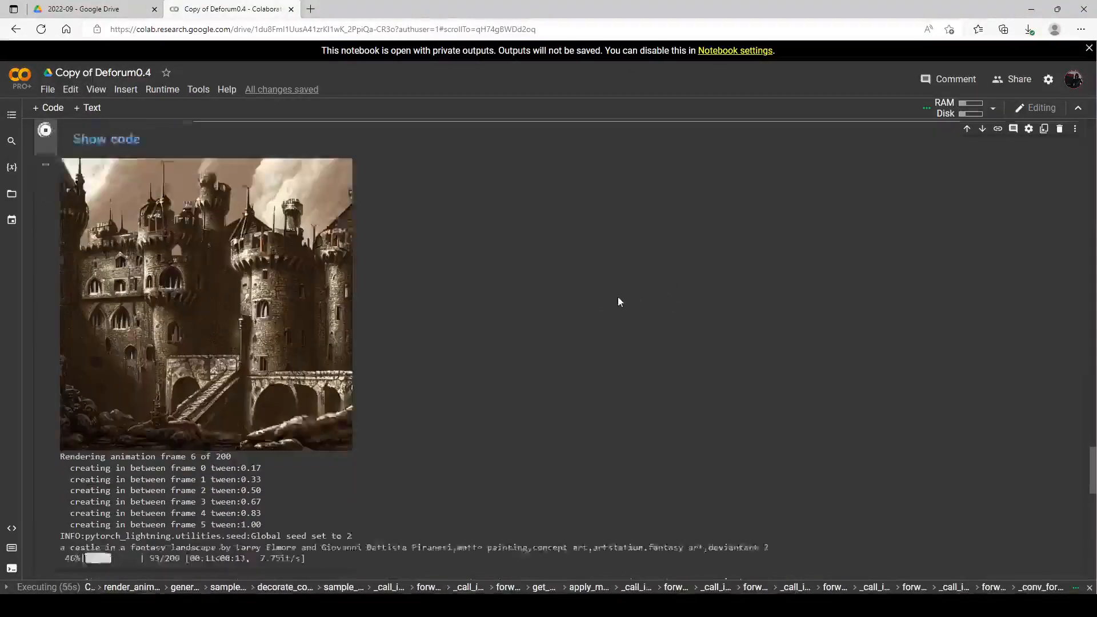
pyautogui.scroll(-2, 618, 298)
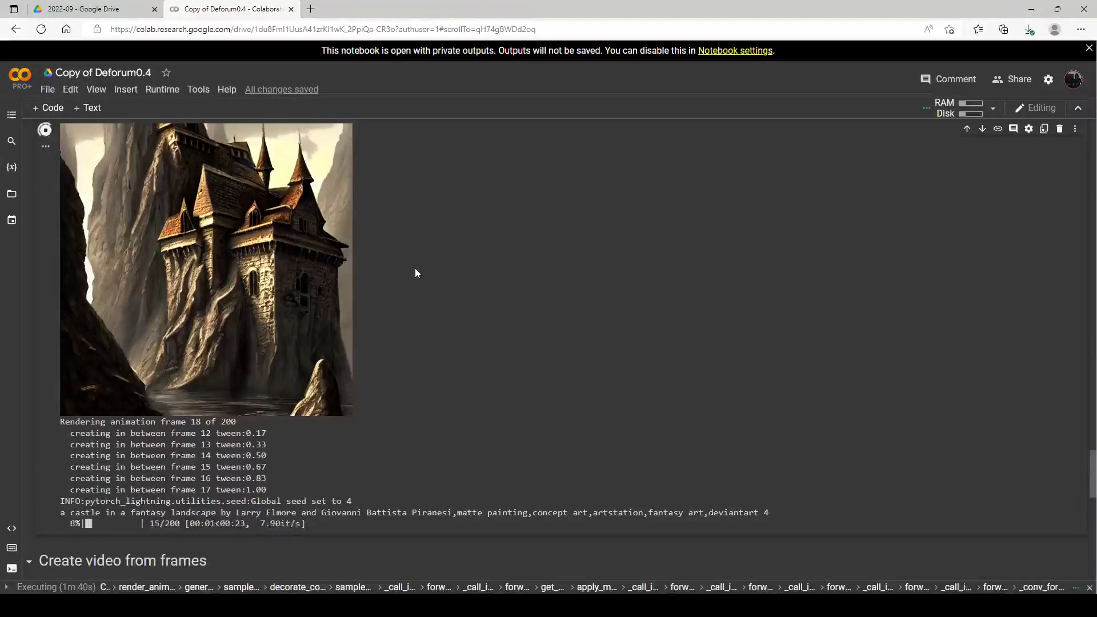
pyautogui.scroll(1, 415, 273)
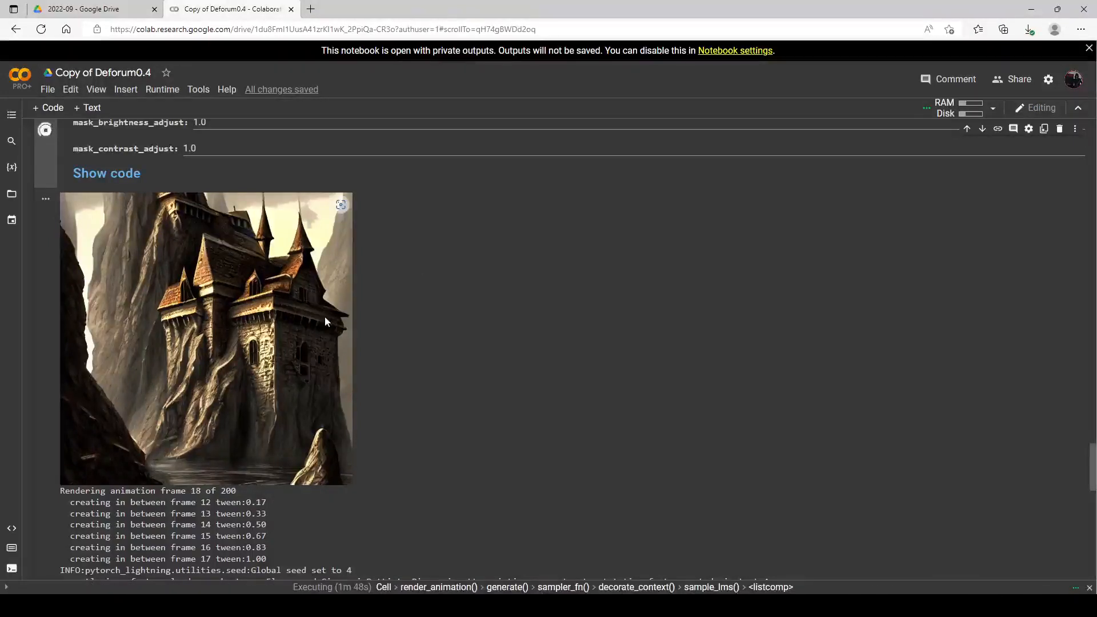
pyautogui.scroll(-1, 324, 318)
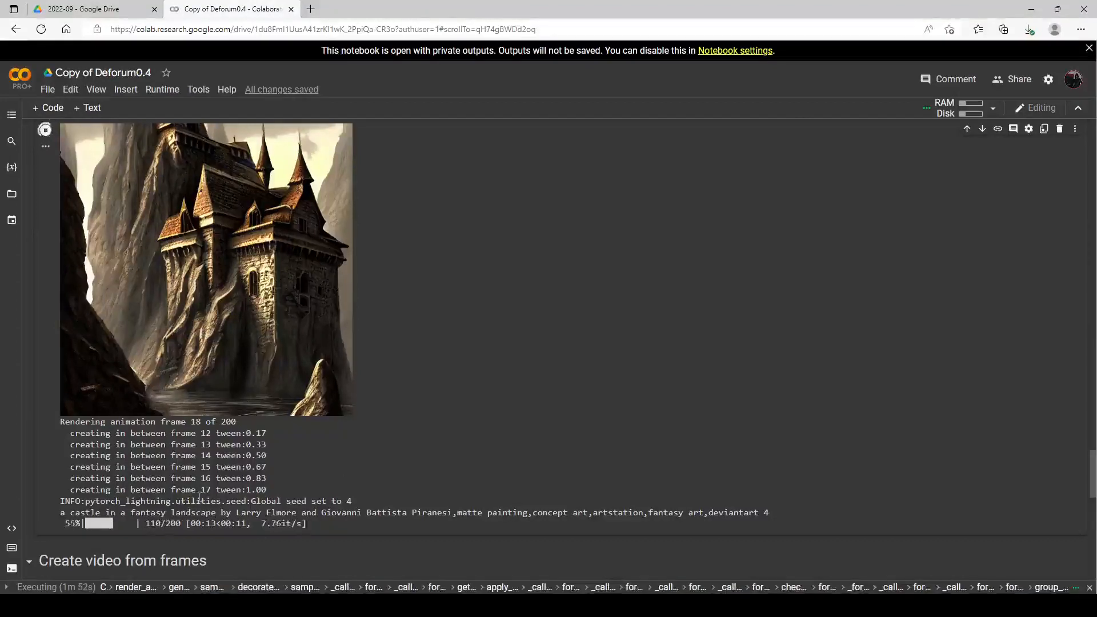
pyautogui.scroll(1, 307, 323)
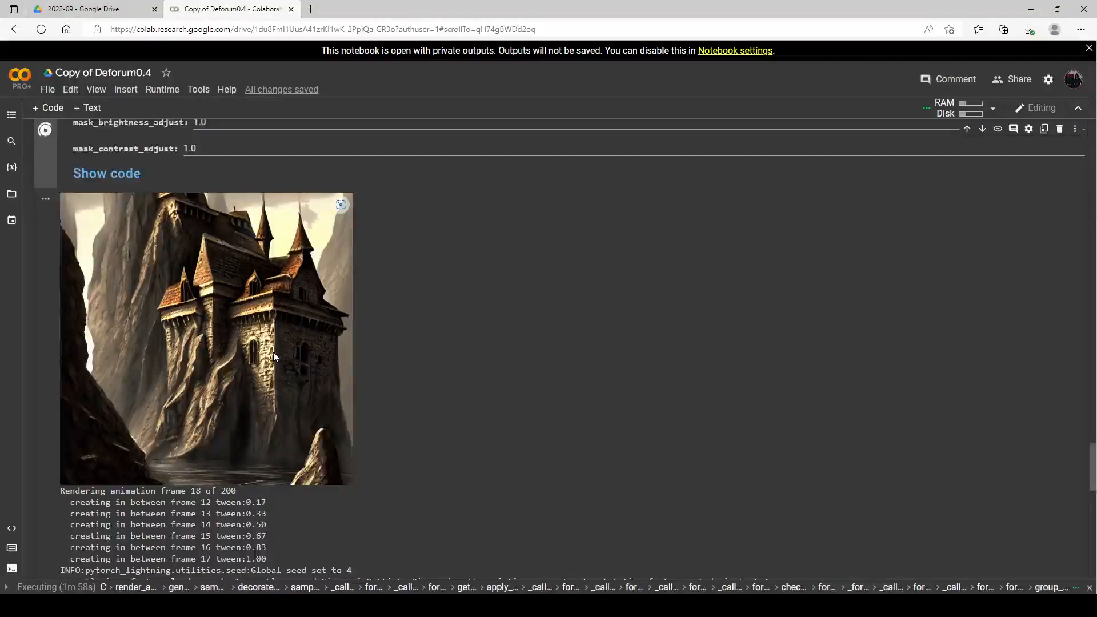
pyautogui.scroll(-1, 274, 357)
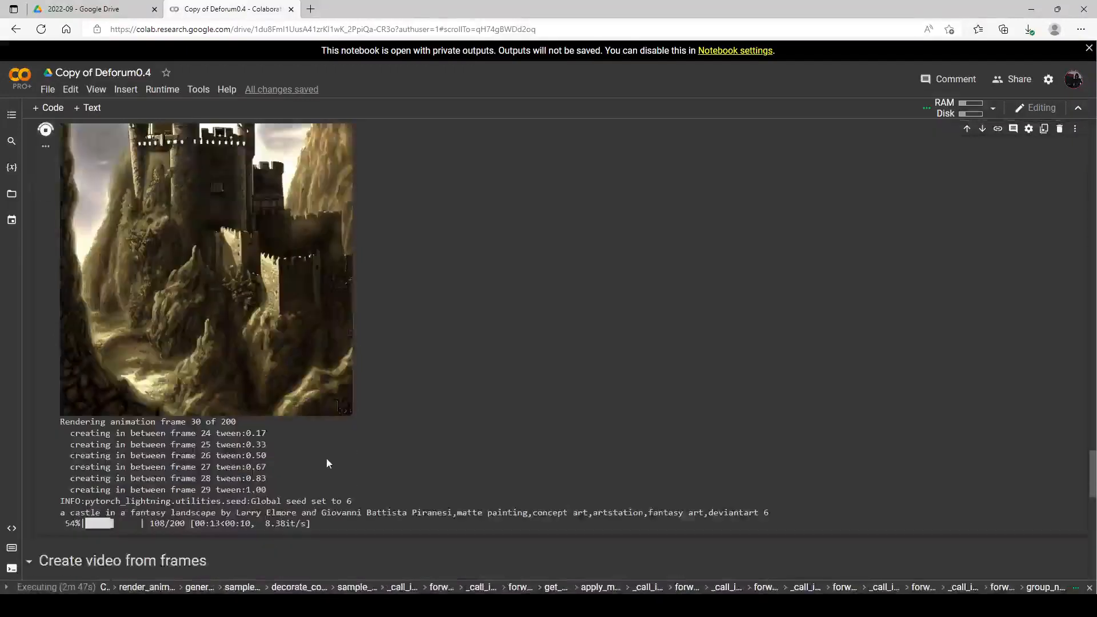
pyautogui.scroll(1, 328, 463)
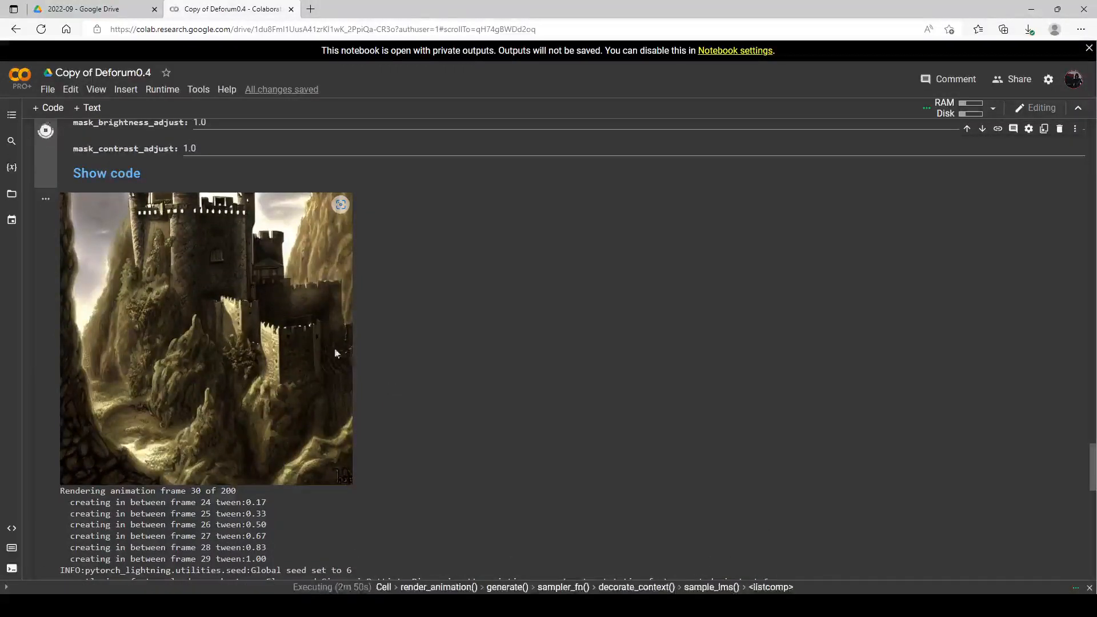
pyautogui.scroll(-1, 152, 246)
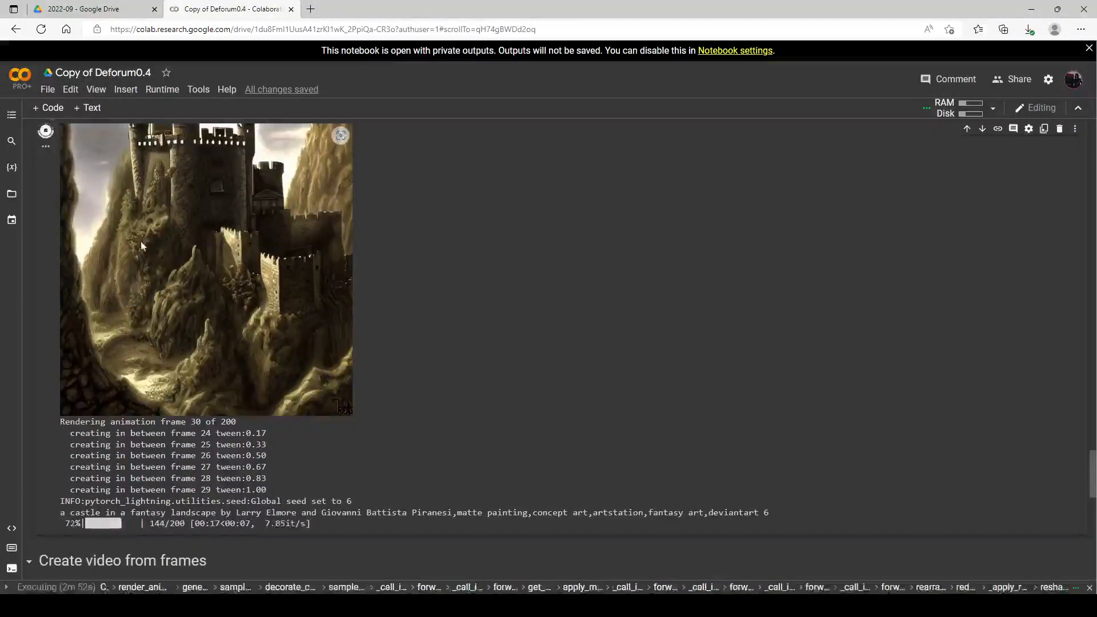
# Stop the render and run the Create video from frames cell to view the castle video from the finished frames
pyautogui.scroll(1, 59, 176)
pyautogui.click(45, 131)
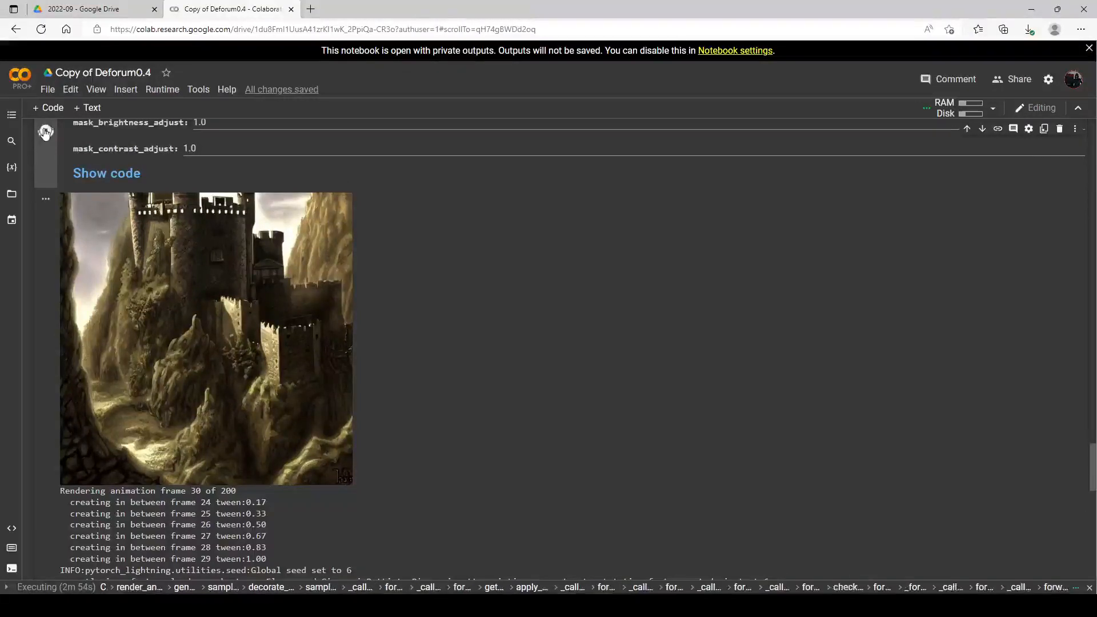
pyautogui.scroll(-7, 158, 218)
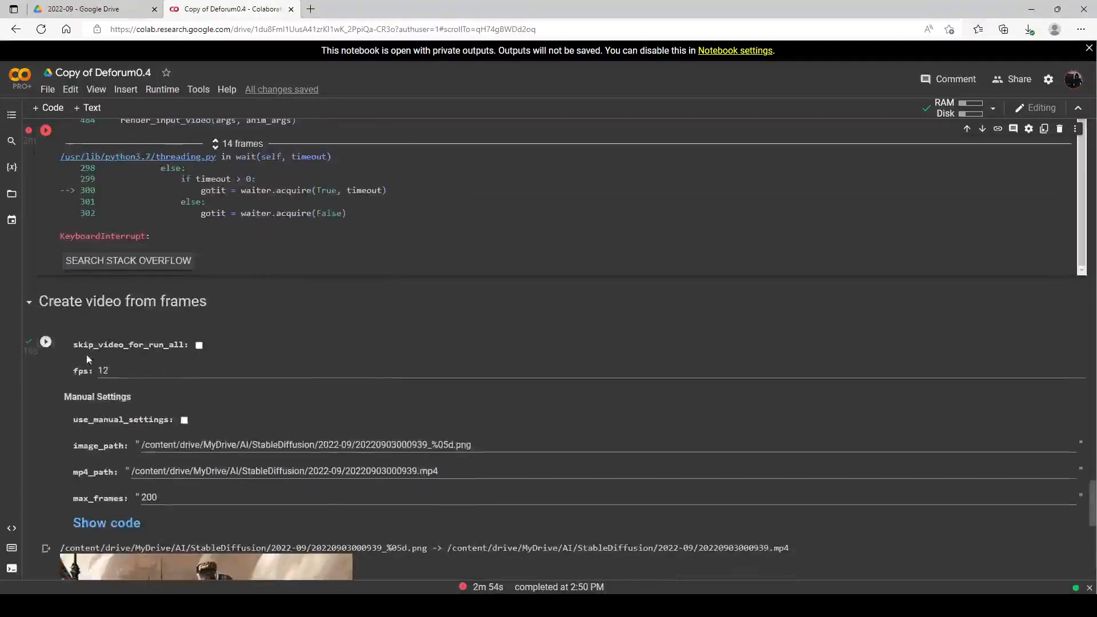
pyautogui.scroll(-3, 56, 300)
pyautogui.click(45, 146)
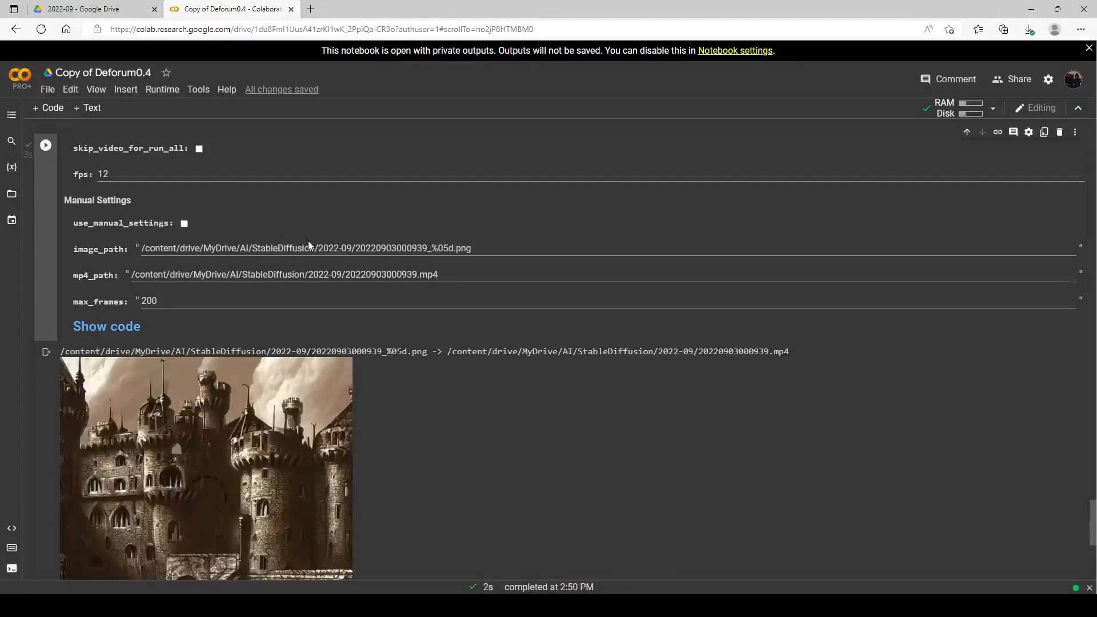
pyautogui.scroll(-5, 308, 244)
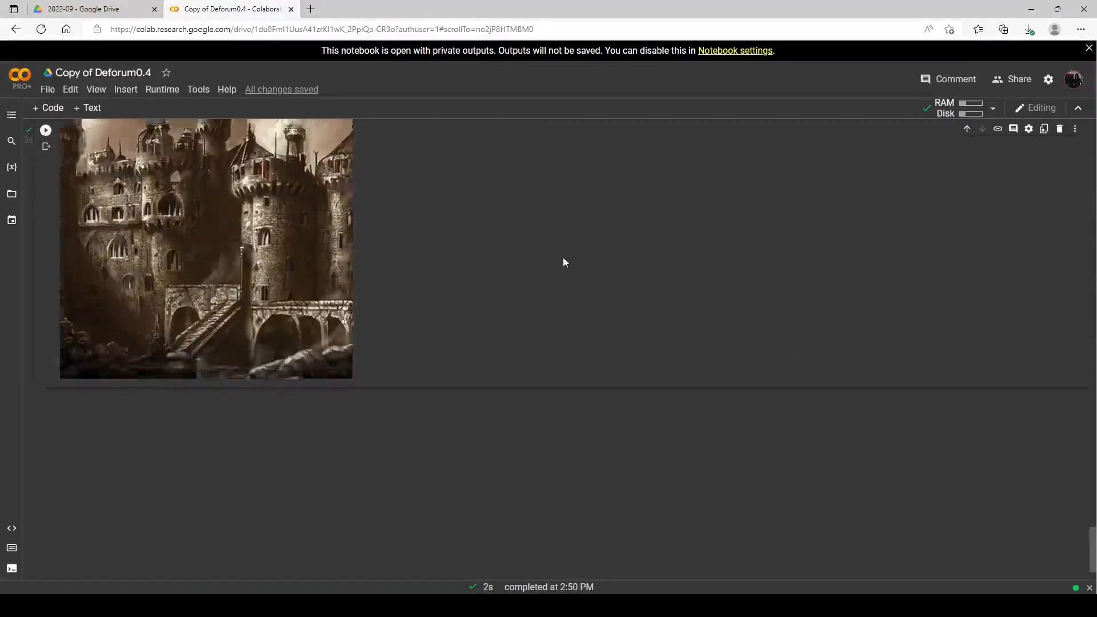
pyautogui.scroll(2, 563, 257)
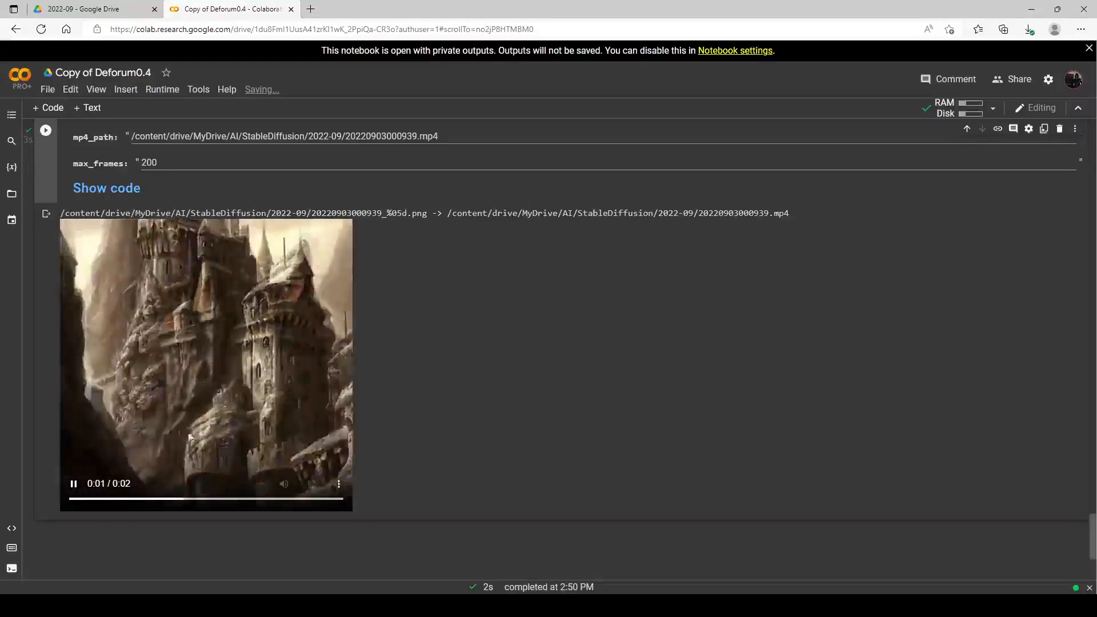
# Set strength_schedule to 0: (0.6) in the Motion Parameters
pyautogui.scroll(5, 271, 385)
pyautogui.scroll(20, 270, 386)
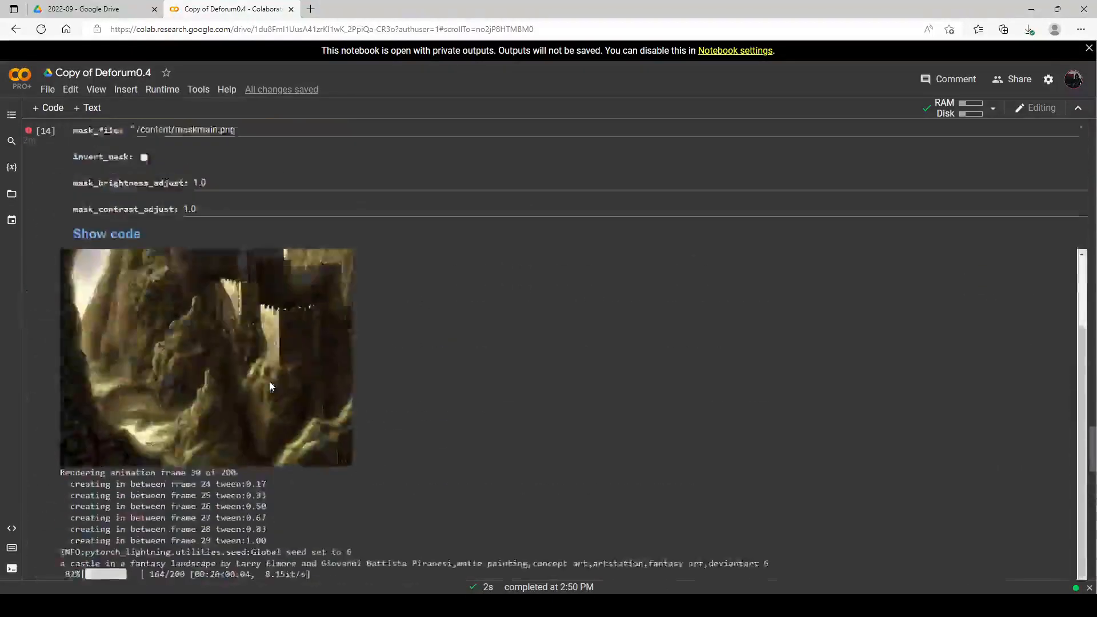
pyautogui.scroll(4, 313, 383)
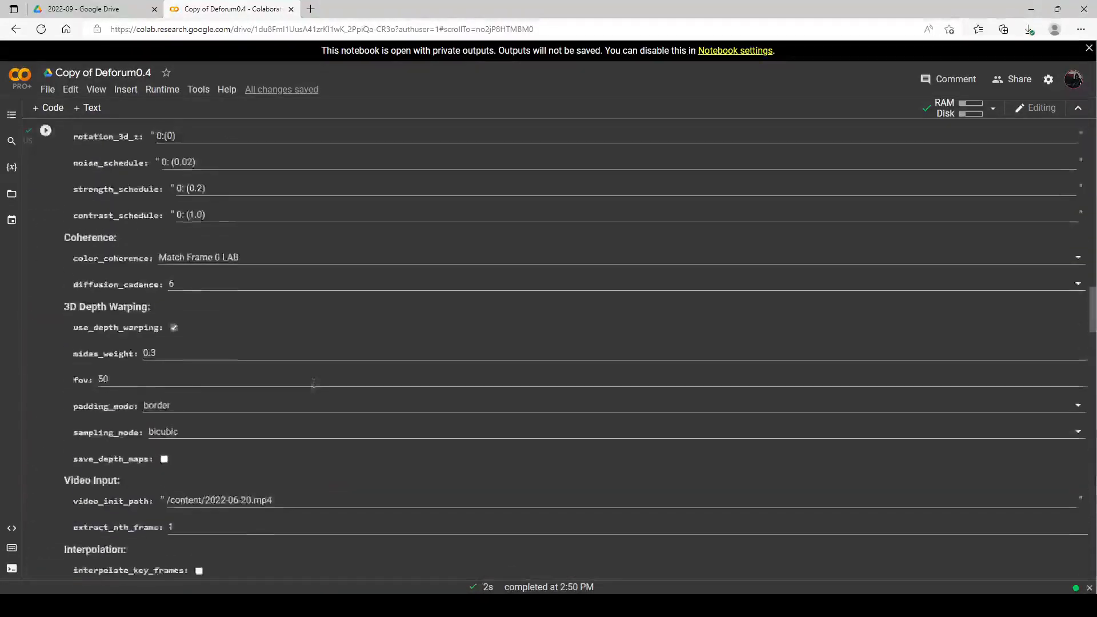
pyautogui.scroll(1, 314, 383)
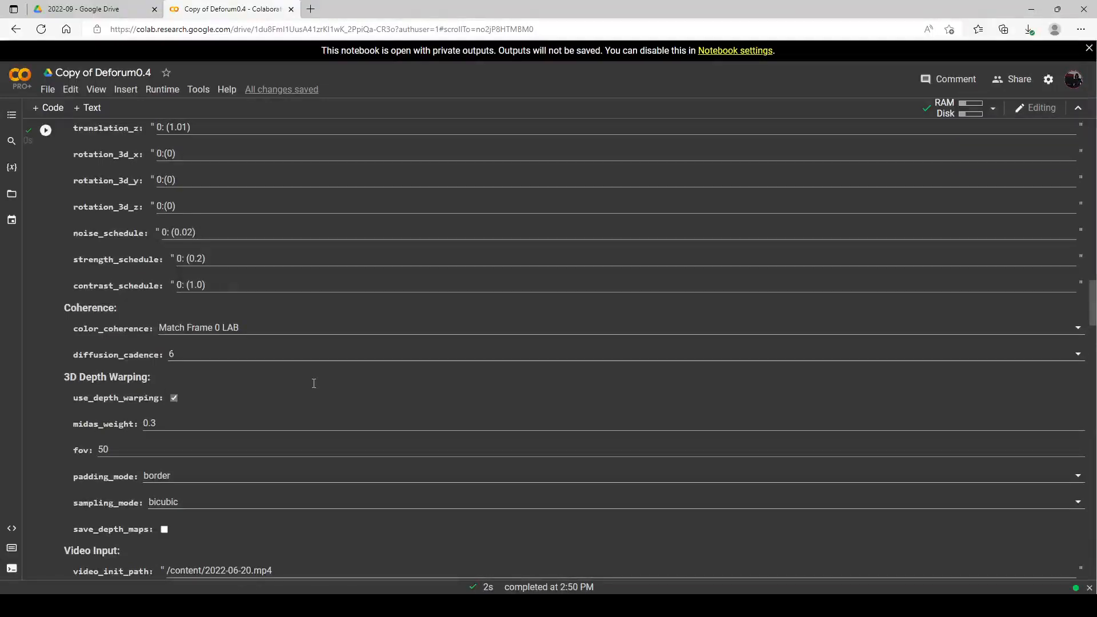
pyautogui.scroll(3, 314, 382)
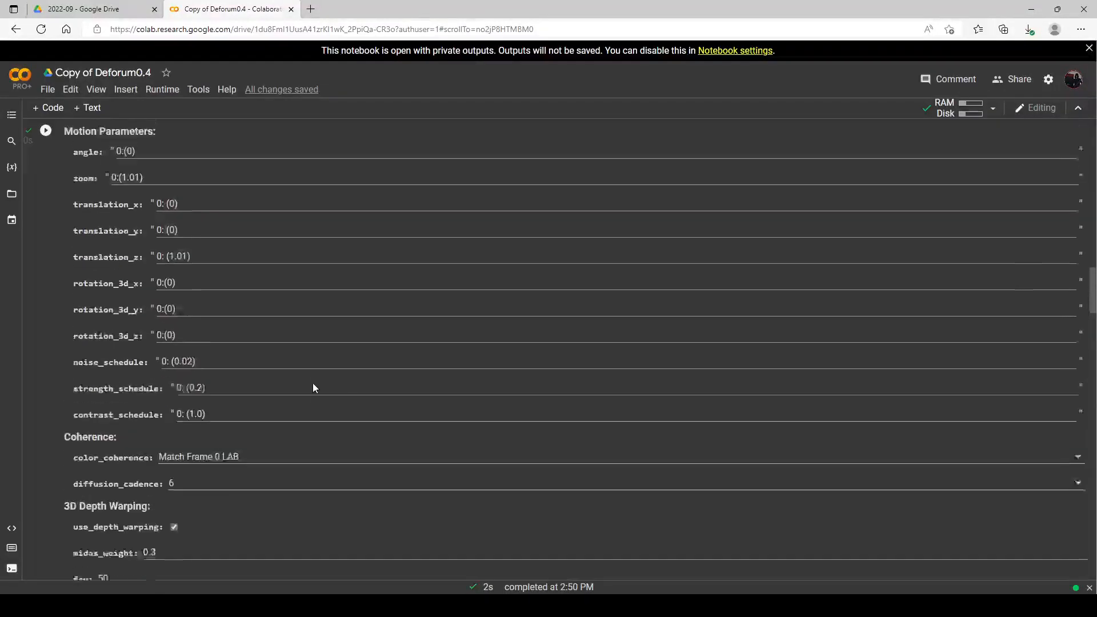
pyautogui.scroll(-2, 313, 387)
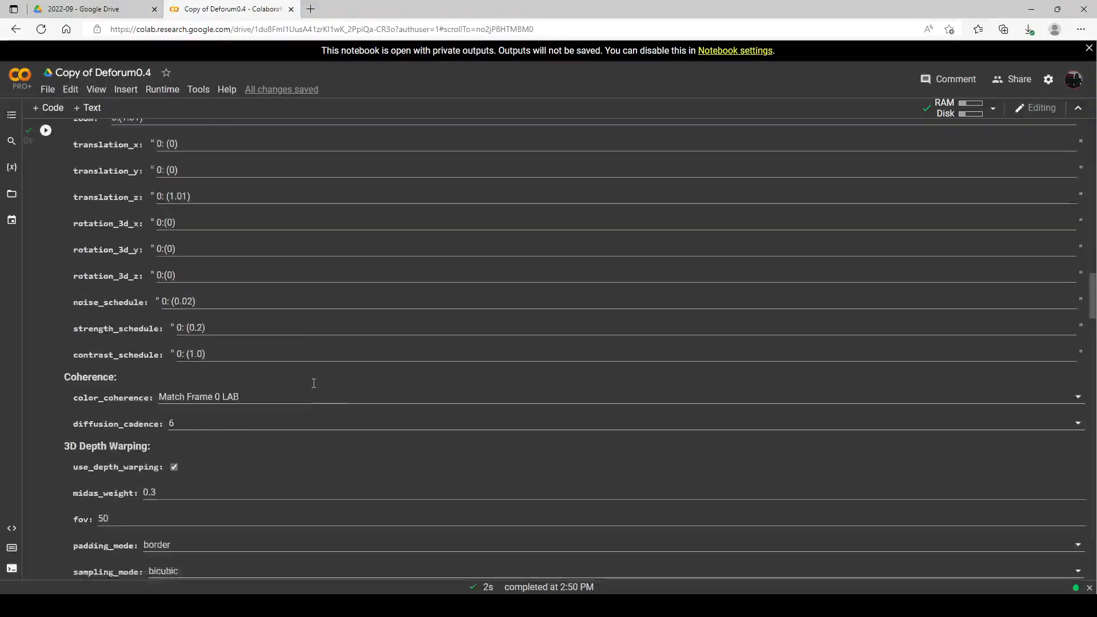
pyautogui.click(206, 327)
pyautogui.press('BackSpace')
pyautogui.write('6')
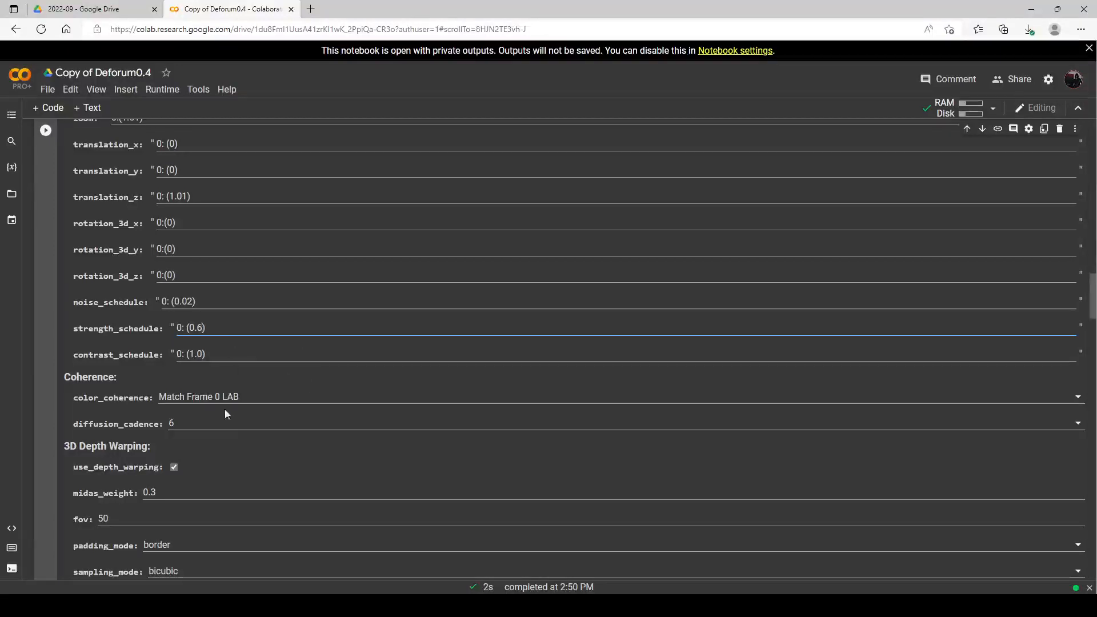
# Set diffusion_cadence to 8 under Coherence and run the animation settings cell again
pyautogui.click(211, 423)
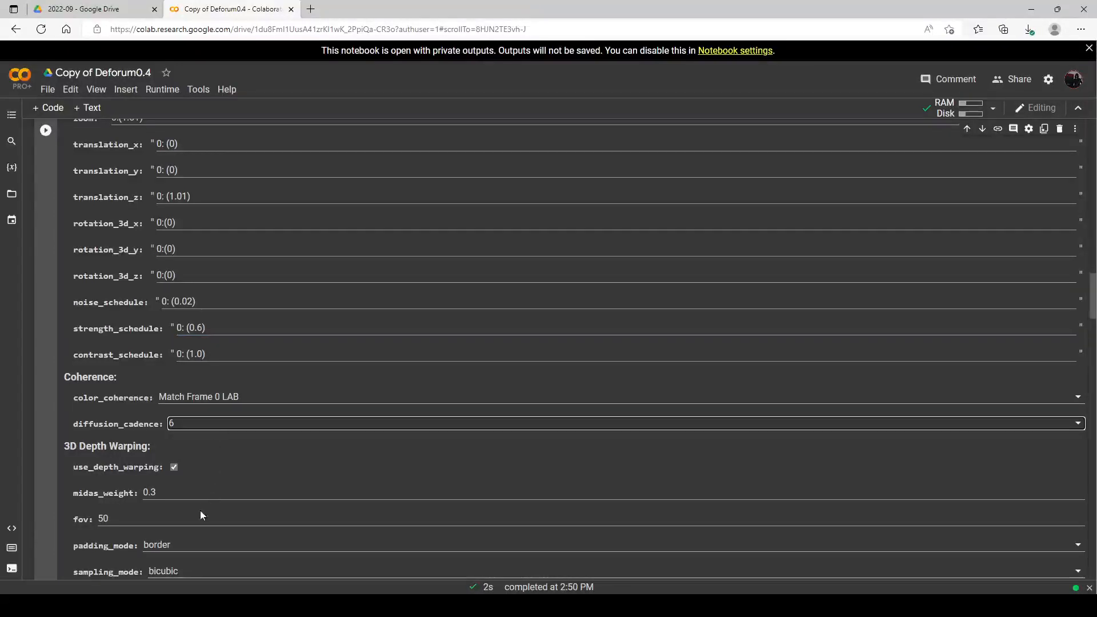
pyautogui.press('BackSpace')
pyautogui.write('8')
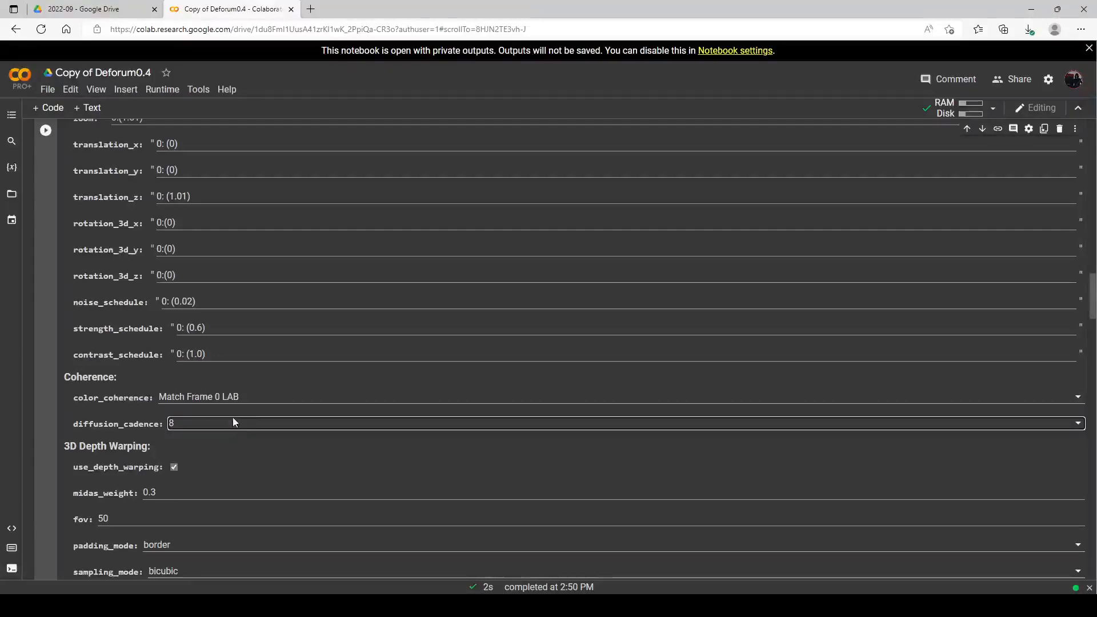
pyautogui.scroll(6, 232, 416)
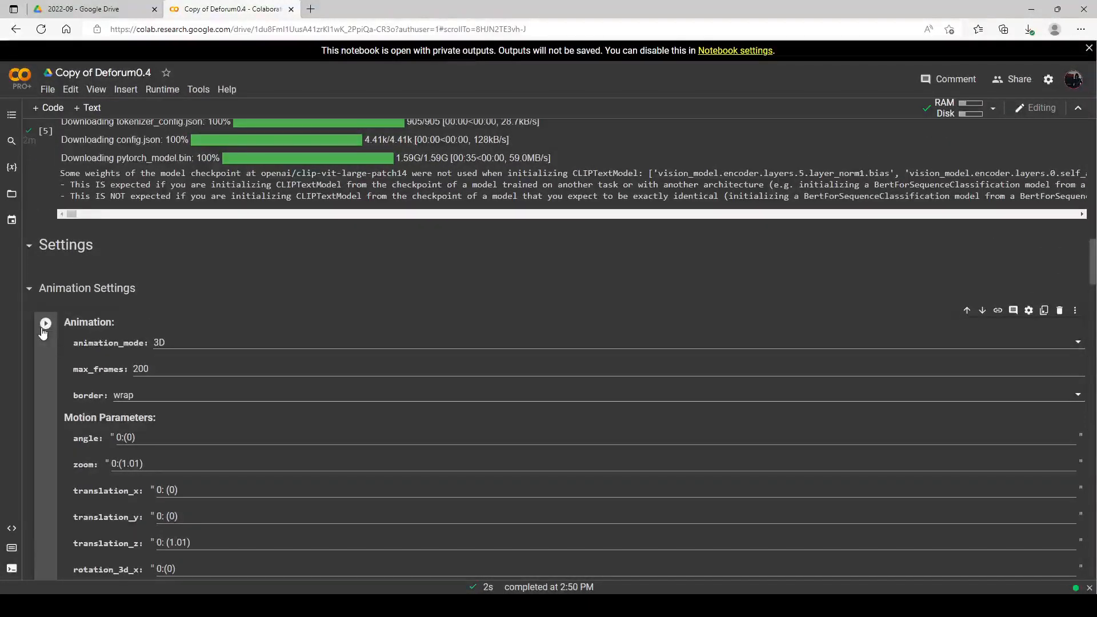
pyautogui.scroll(-5, 239, 331)
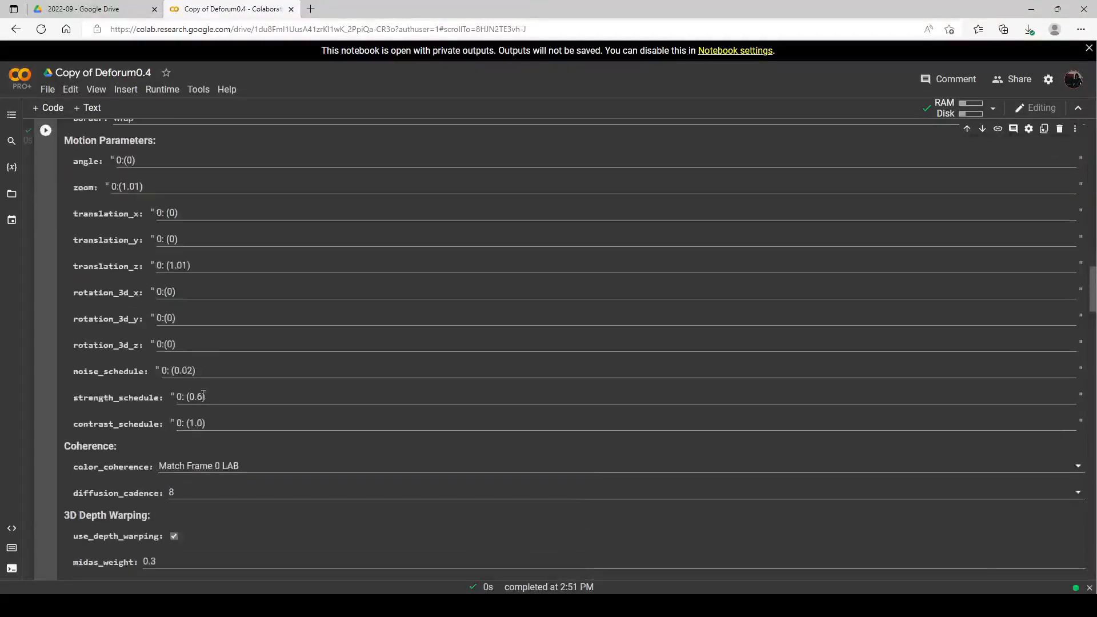
pyautogui.scroll(-1, 213, 432)
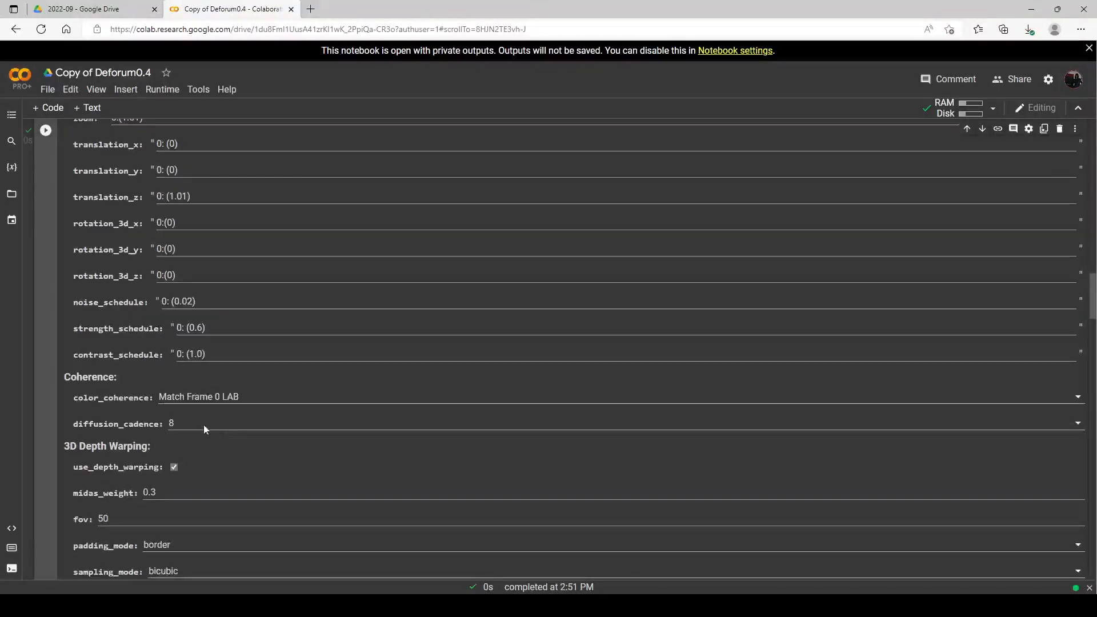
# Set batch_name to strength2 under Batch Settings and run the Run cell to render the animation
pyautogui.scroll(4, 182, 420)
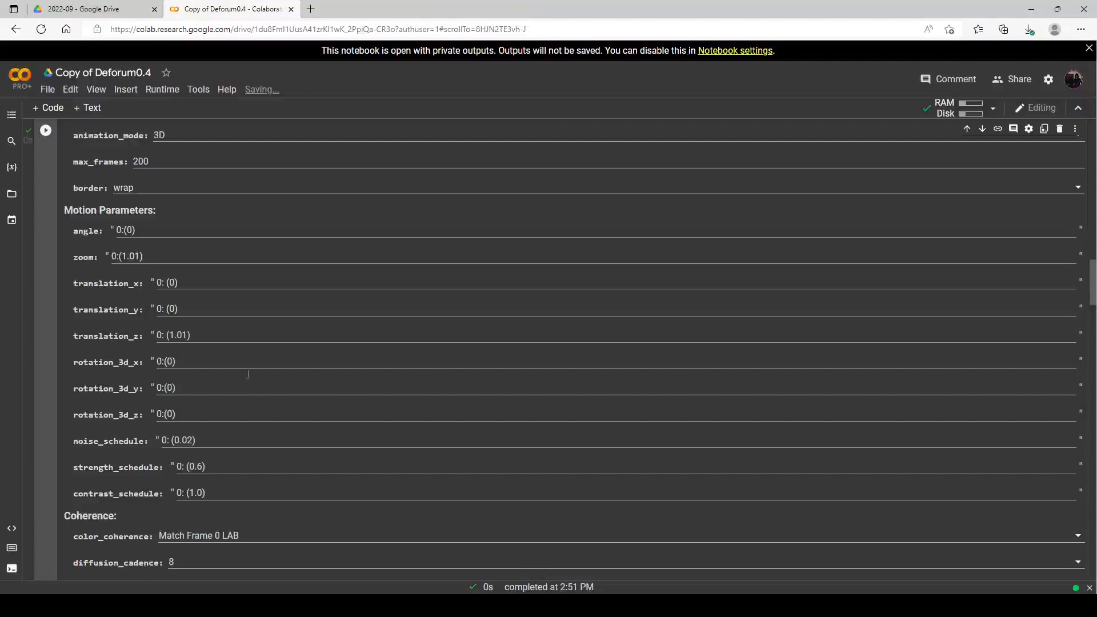
pyautogui.scroll(-1, 234, 364)
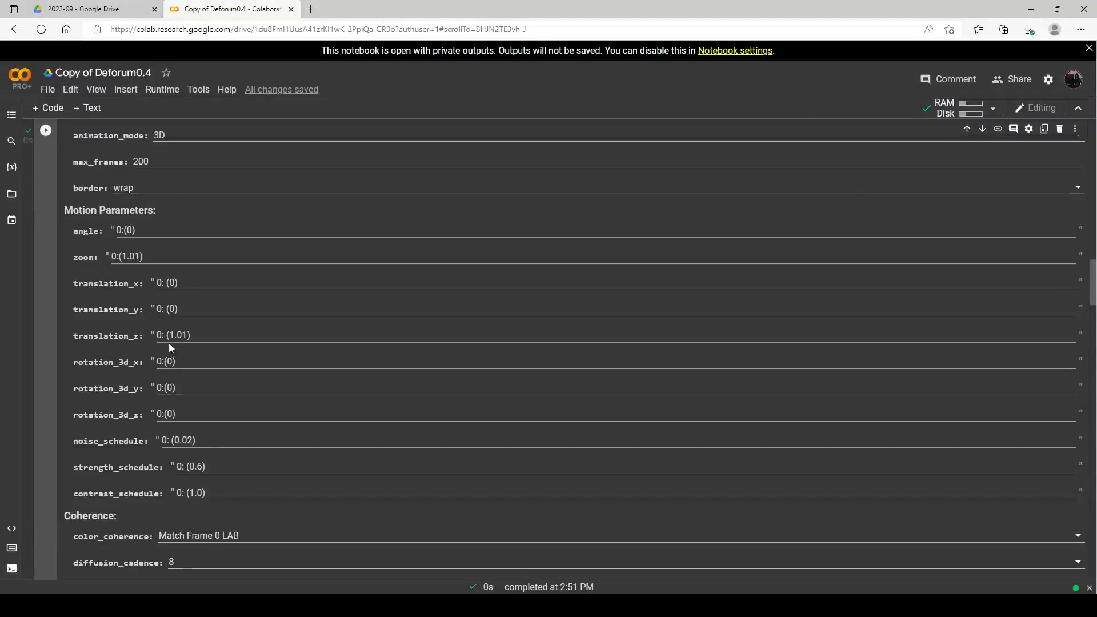
pyautogui.scroll(-6, 169, 345)
pyautogui.scroll(-10, 208, 340)
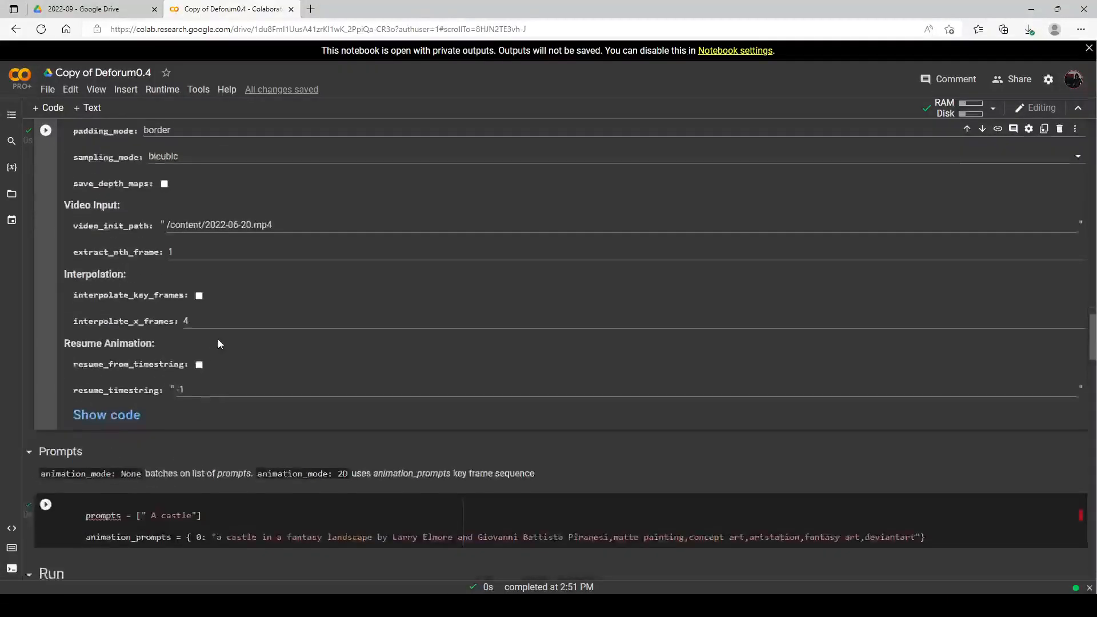
pyautogui.scroll(-1, 195, 337)
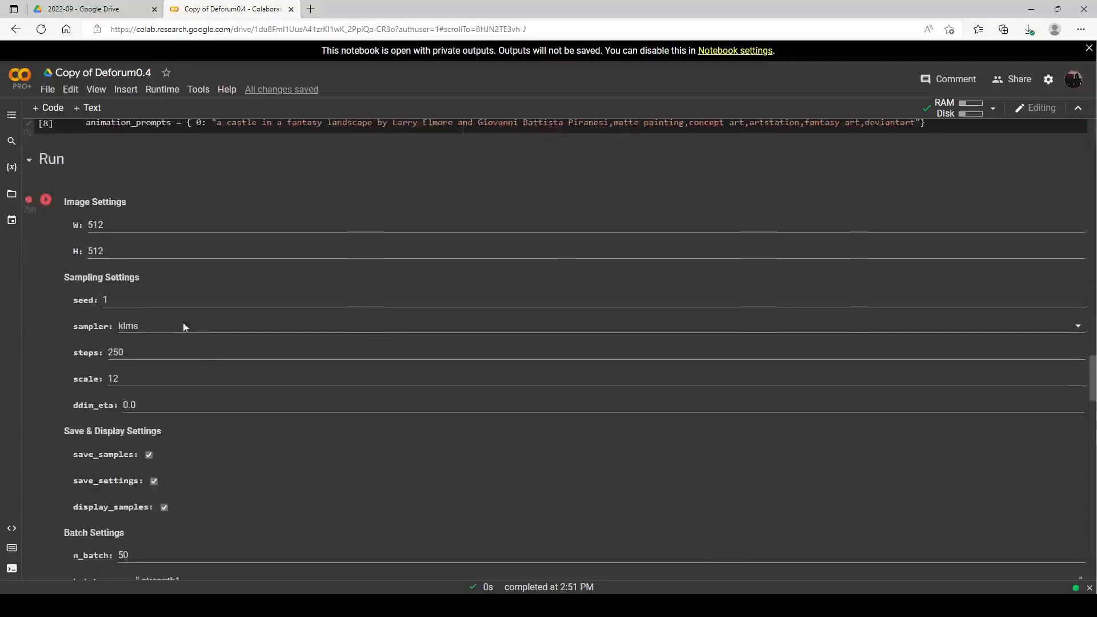
pyautogui.scroll(-4, 171, 394)
pyautogui.click(204, 374)
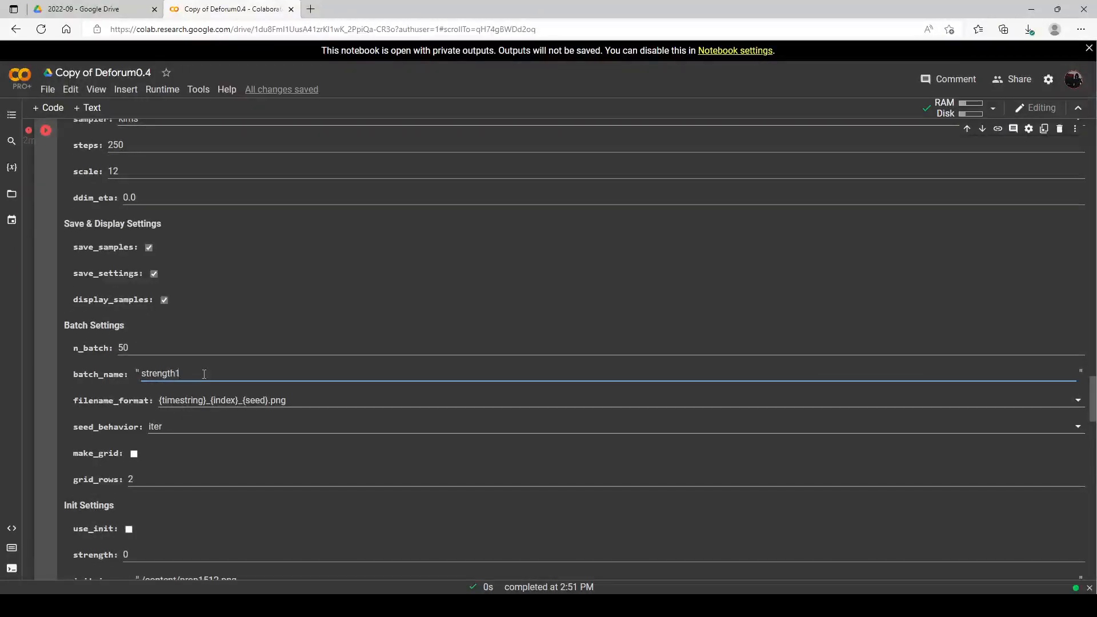
pyautogui.press('BackSpace')
pyautogui.write('2')
pyautogui.scroll(5, 159, 373)
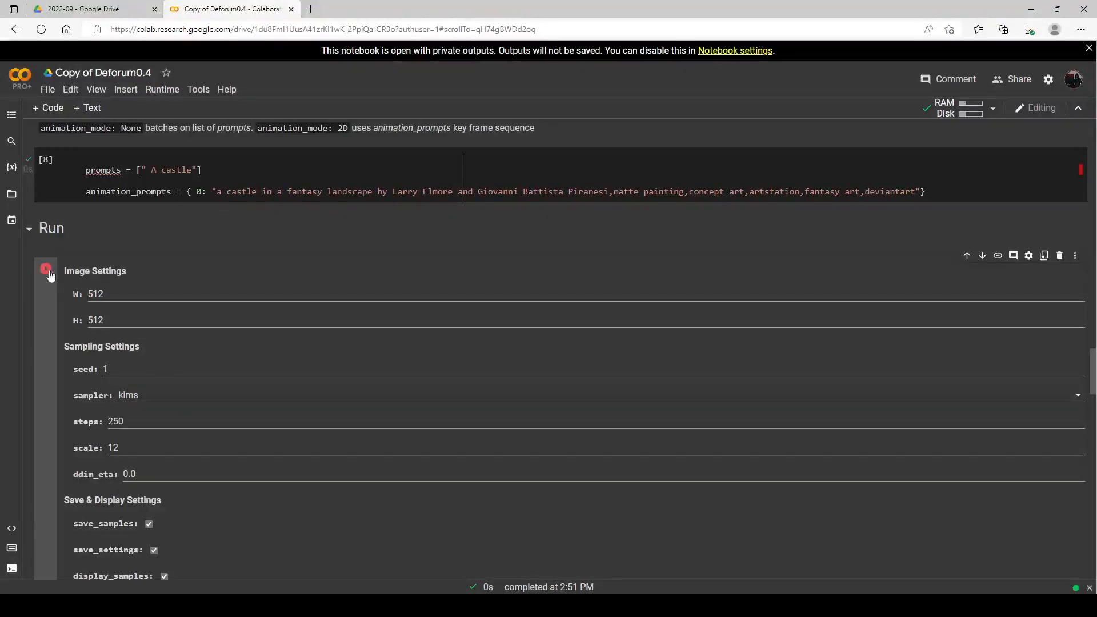
# Examine the run settings, progress log and castle frames as the strength2 animation renders
pyautogui.scroll(-4, 230, 283)
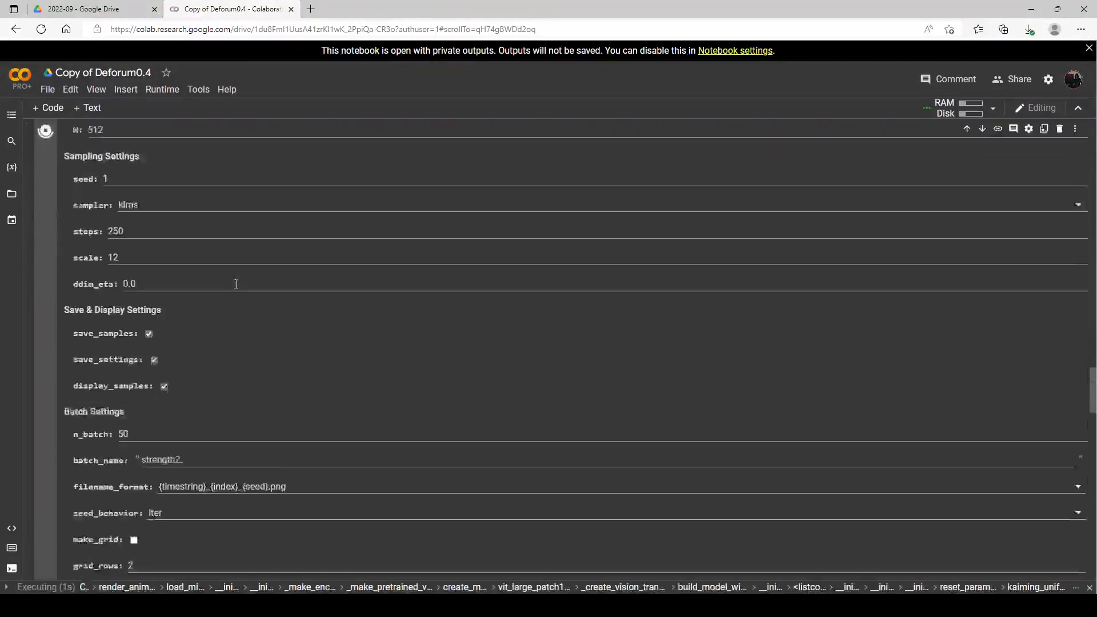
pyautogui.scroll(-5, 235, 283)
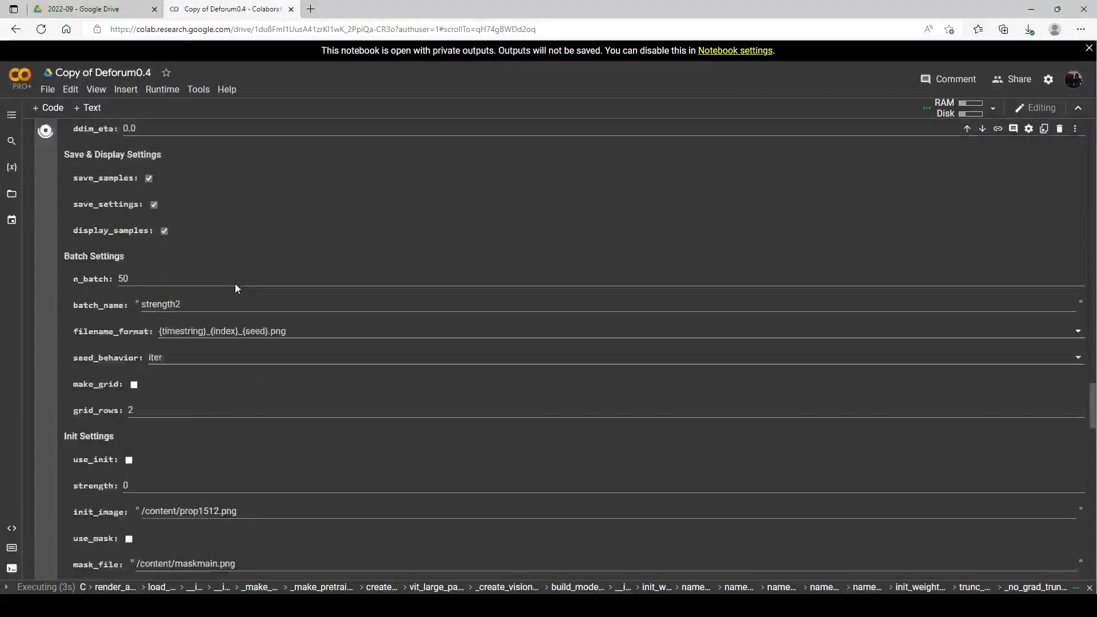
pyautogui.scroll(-1, 237, 284)
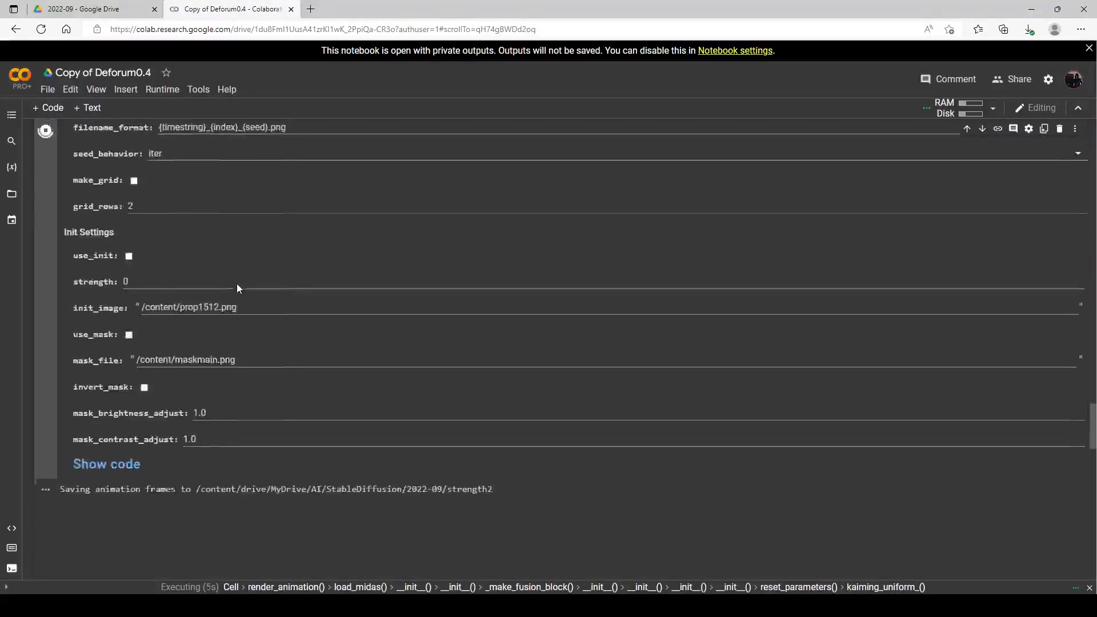
pyautogui.scroll(7, 240, 283)
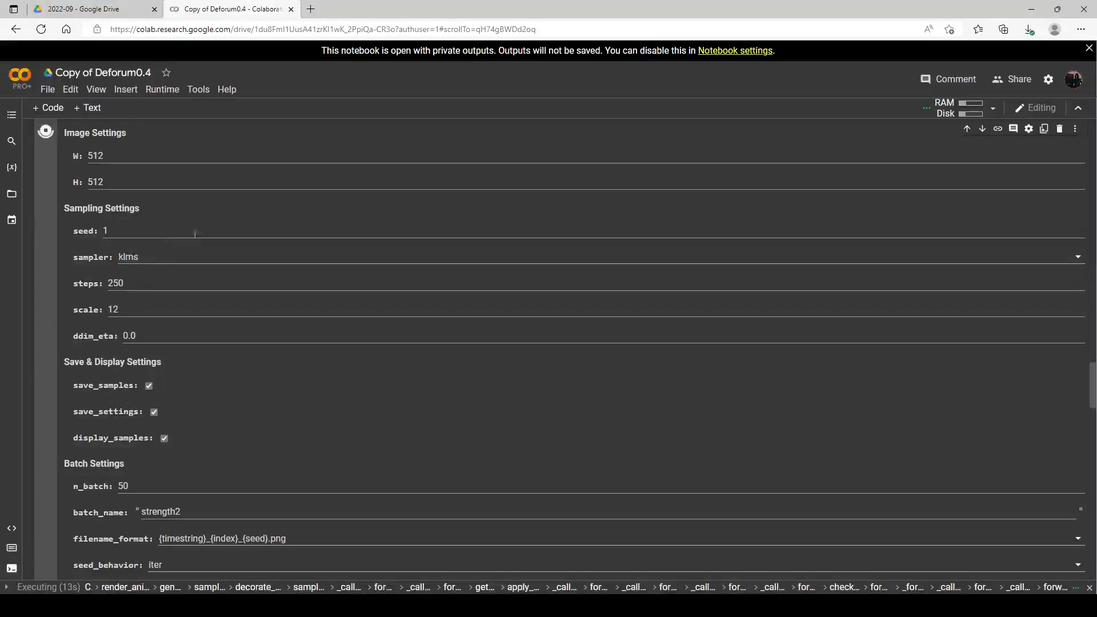
pyautogui.scroll(-15, 131, 262)
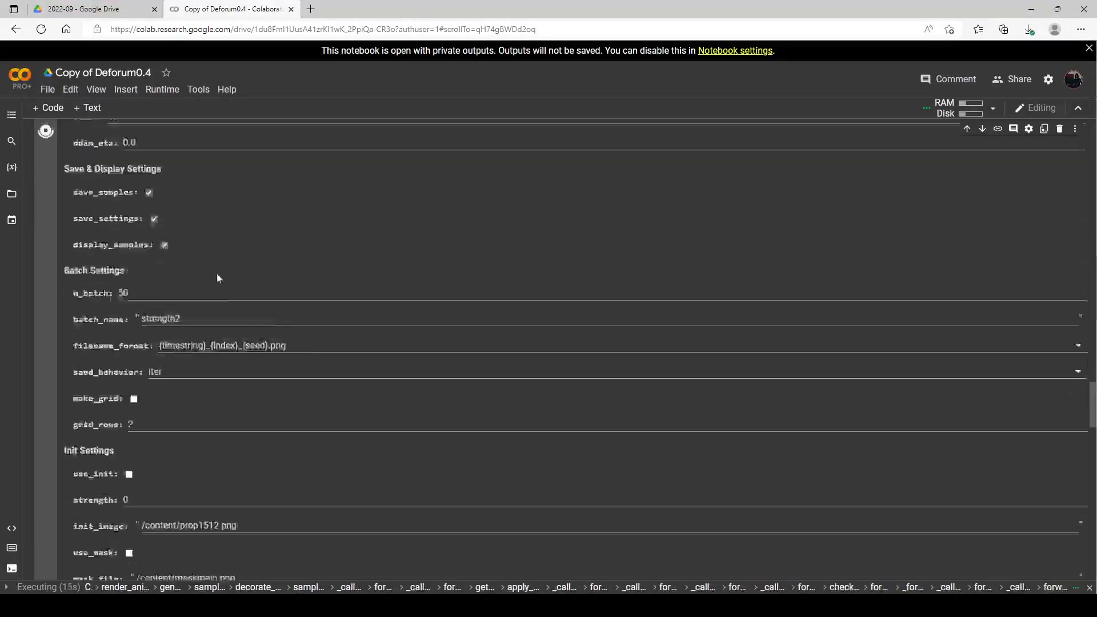
pyautogui.scroll(15, 280, 280)
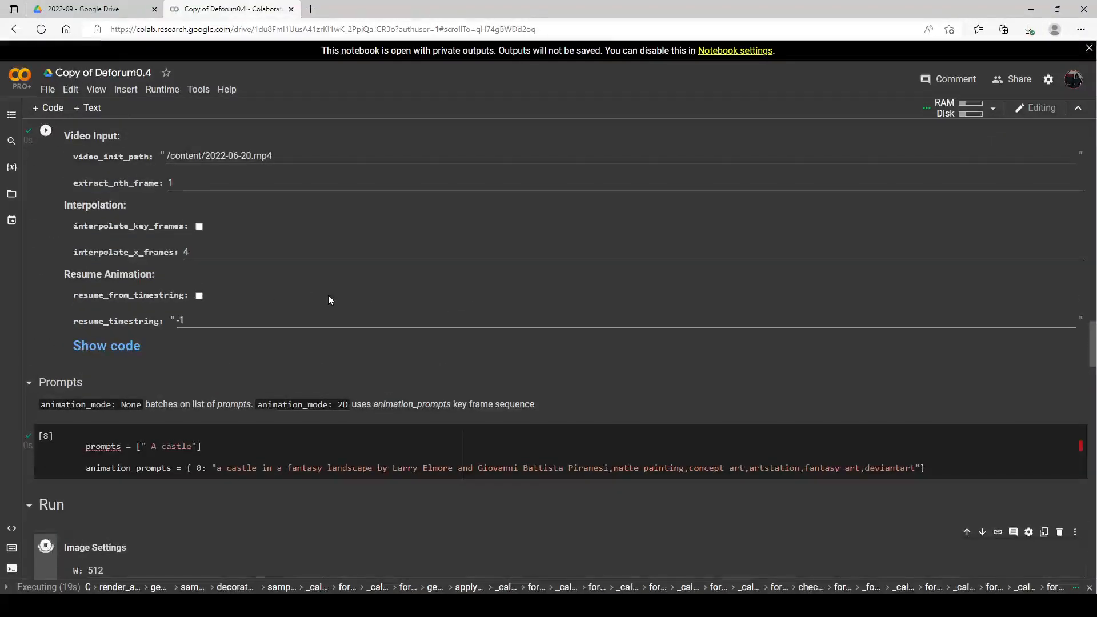
pyautogui.scroll(-5, 328, 297)
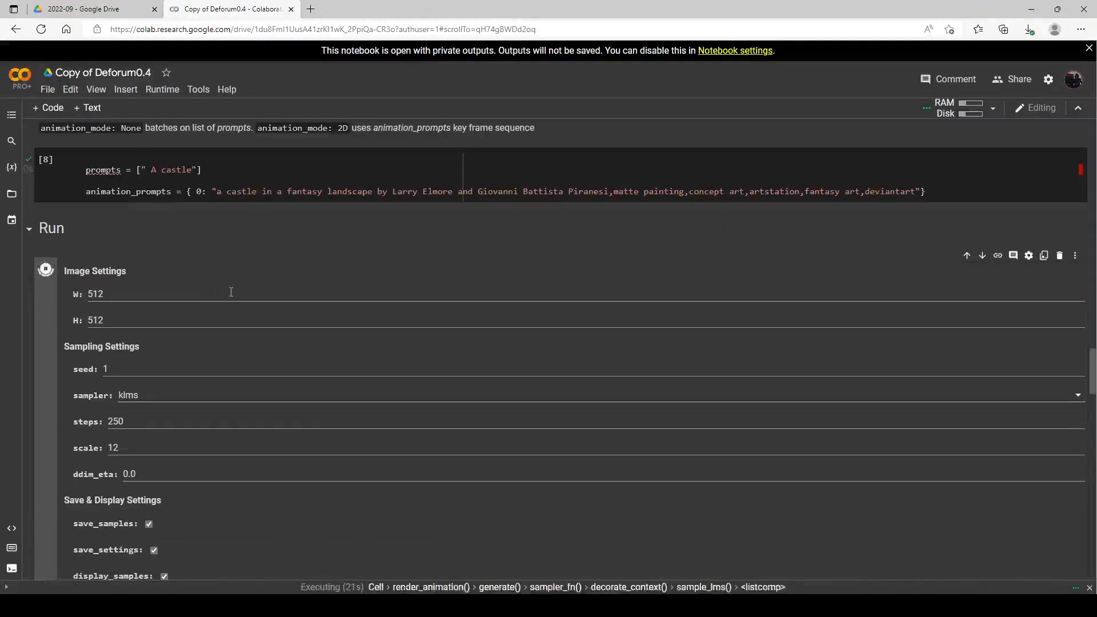
pyautogui.scroll(-8, 231, 297)
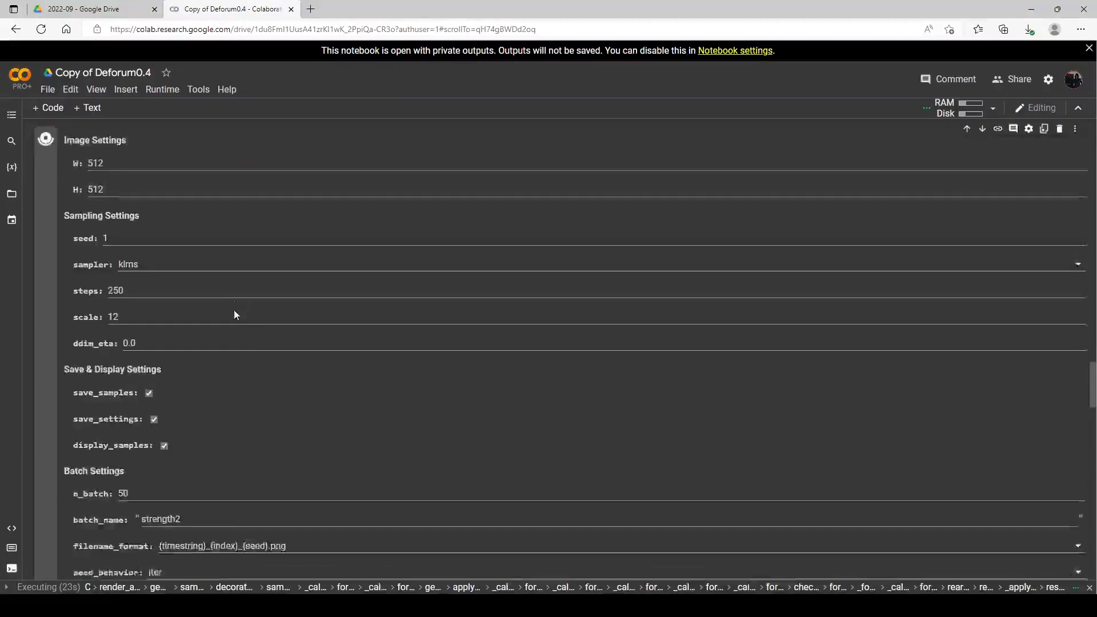
pyautogui.scroll(-1, 264, 330)
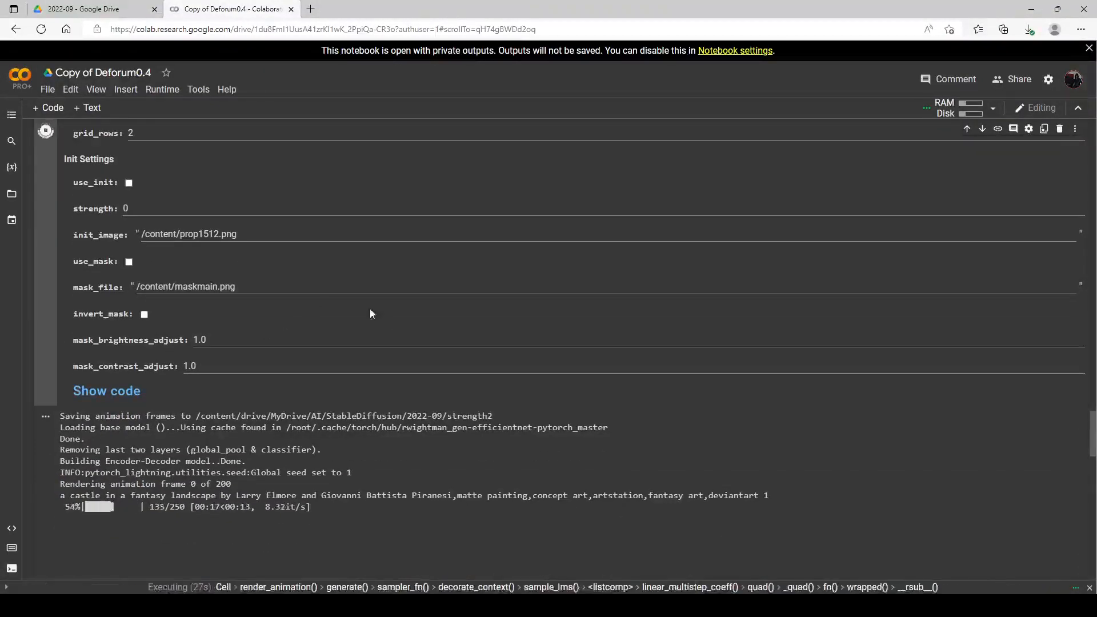
pyautogui.scroll(-2, 369, 311)
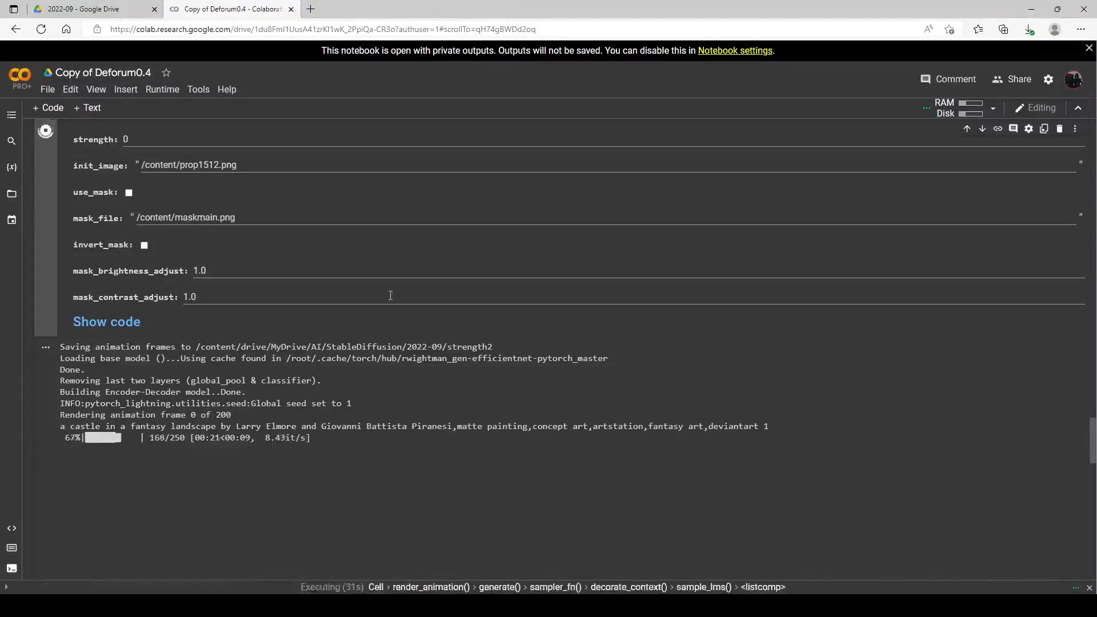
pyautogui.scroll(-1, 388, 298)
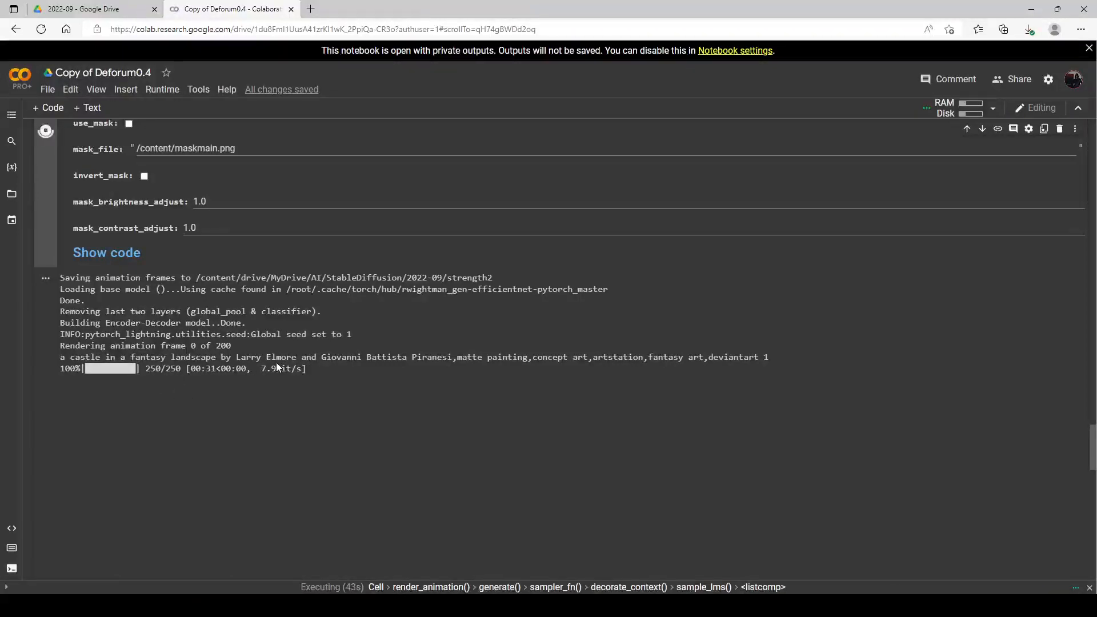
pyautogui.scroll(-5, 276, 362)
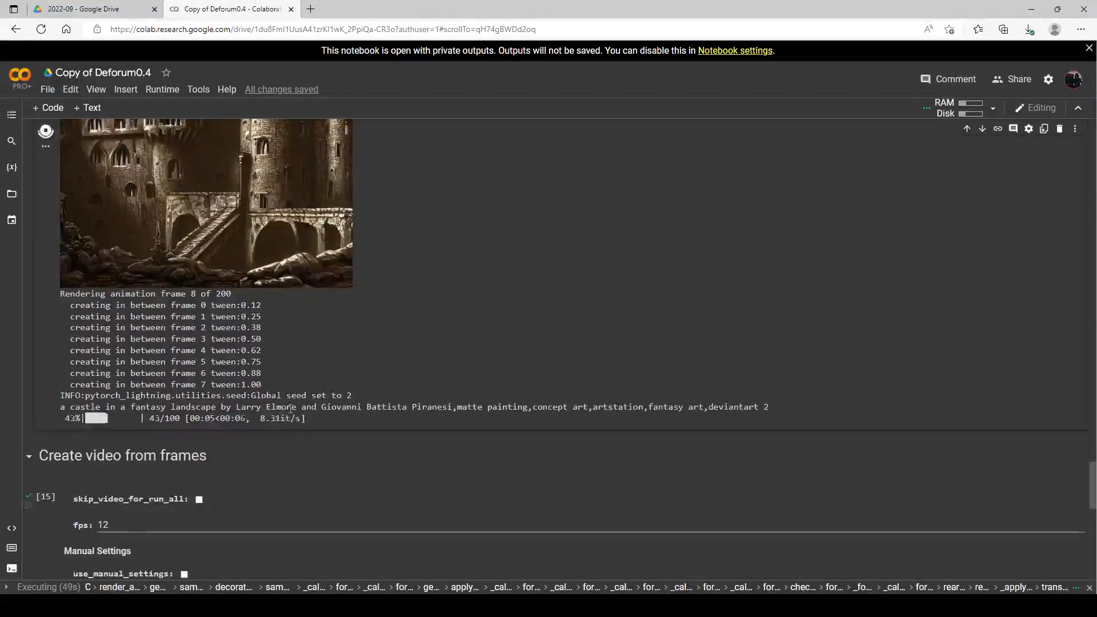
pyautogui.scroll(3, 302, 405)
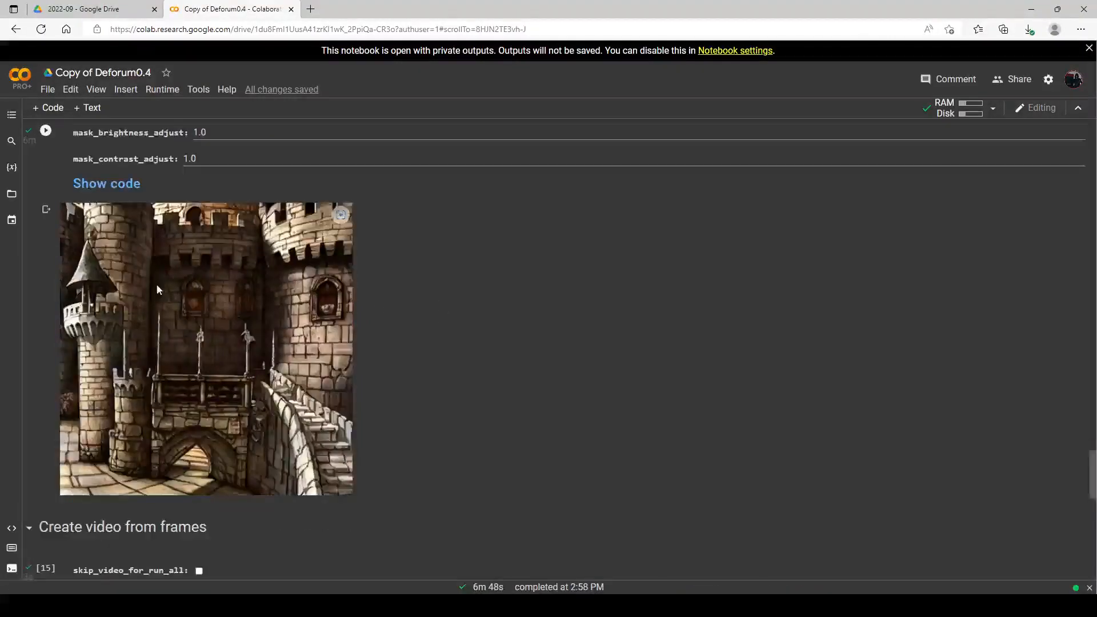
# Run the Create video from frames cell to build a 12 fps video from the strength2 frames
pyautogui.scroll(-7, 157, 284)
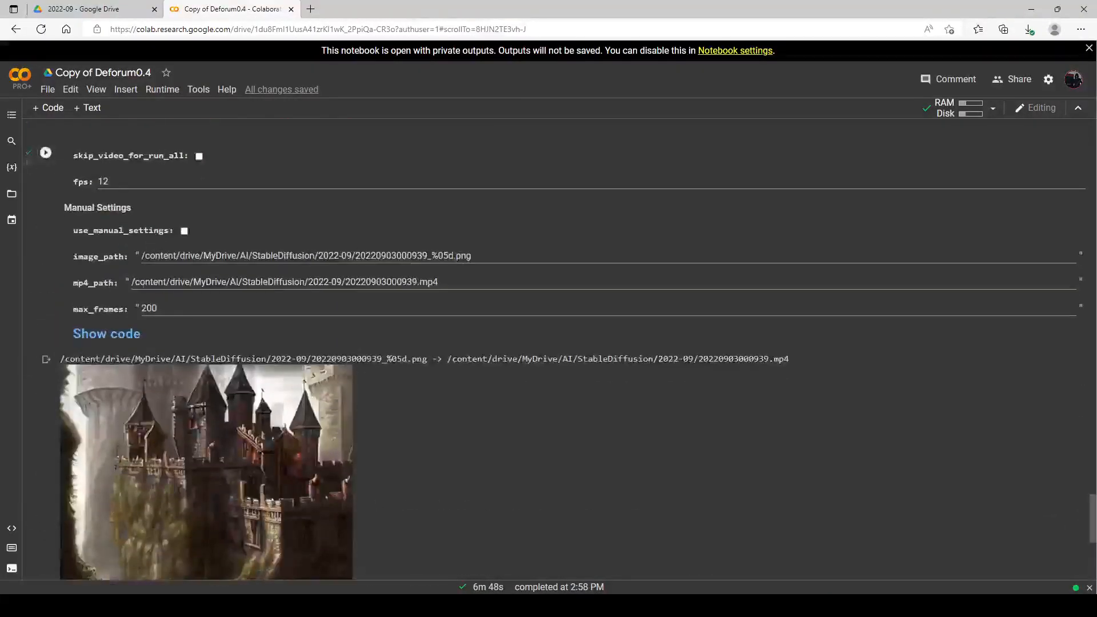
pyautogui.click(46, 152)
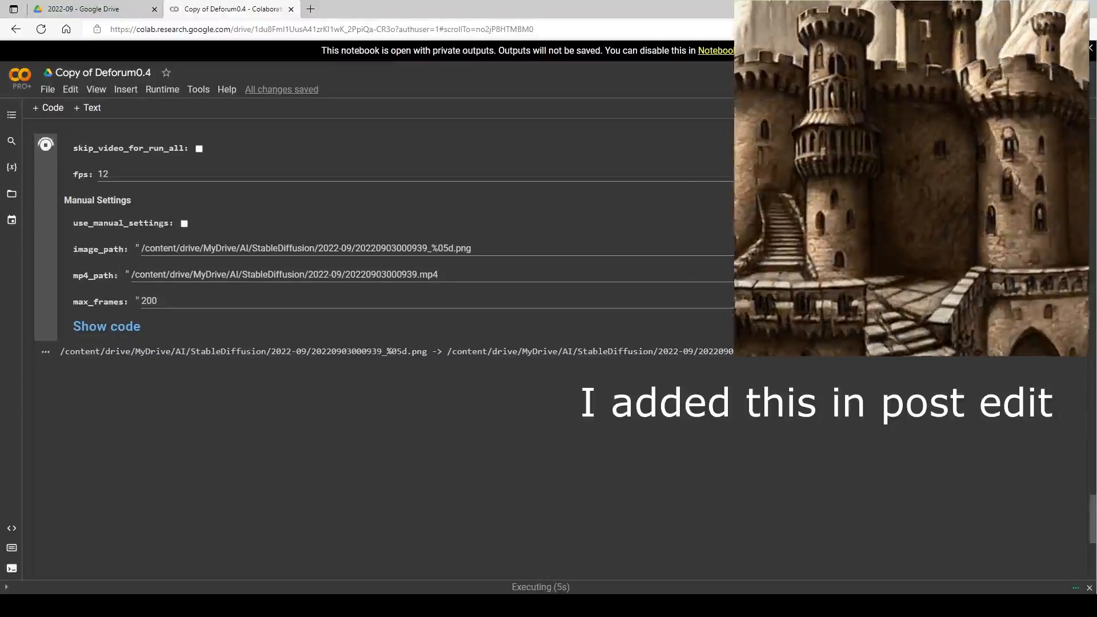
pyautogui.scroll(5, 549, 342)
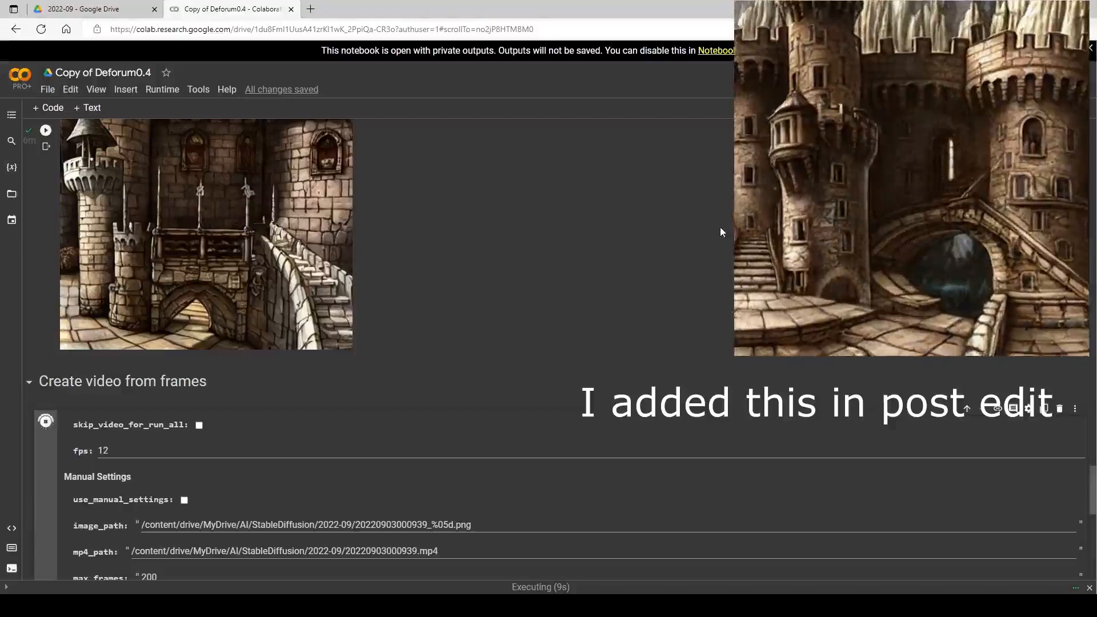
pyautogui.scroll(-1, 548, 343)
pyautogui.scroll(-2, 691, 263)
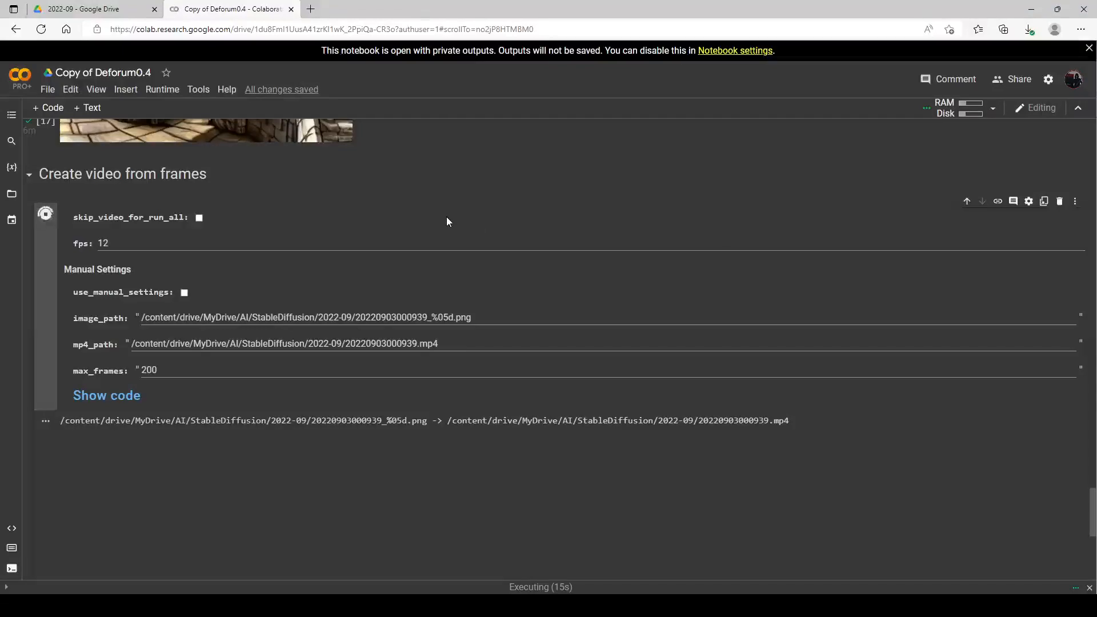
pyautogui.scroll(-3, 449, 215)
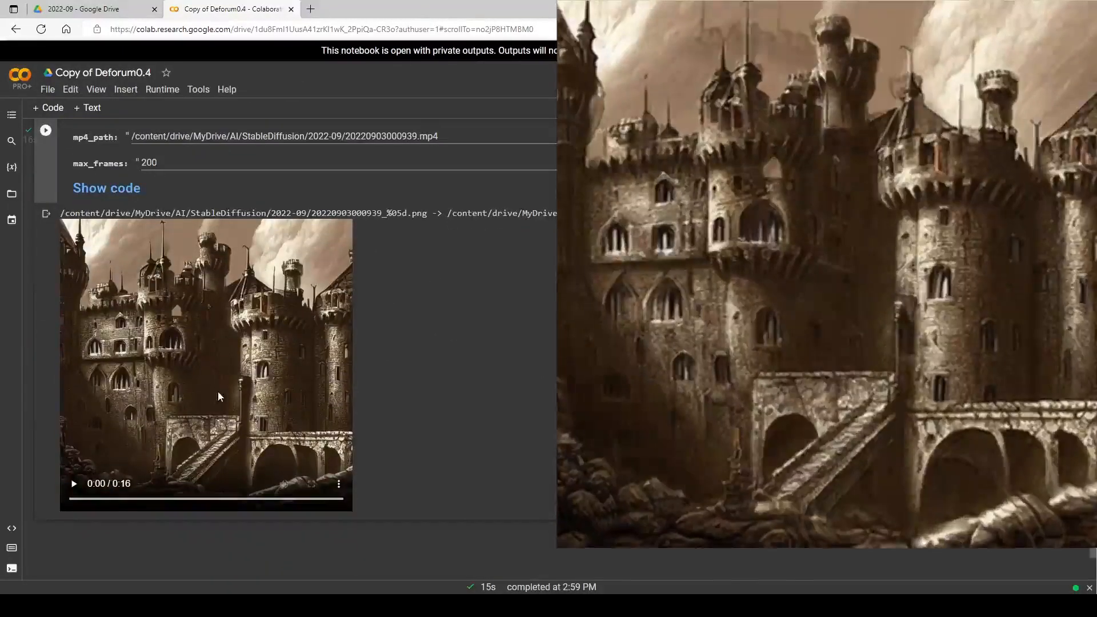
# Play the generated castle video and clear the output of the Create video from frames cell
pyautogui.click(217, 390)
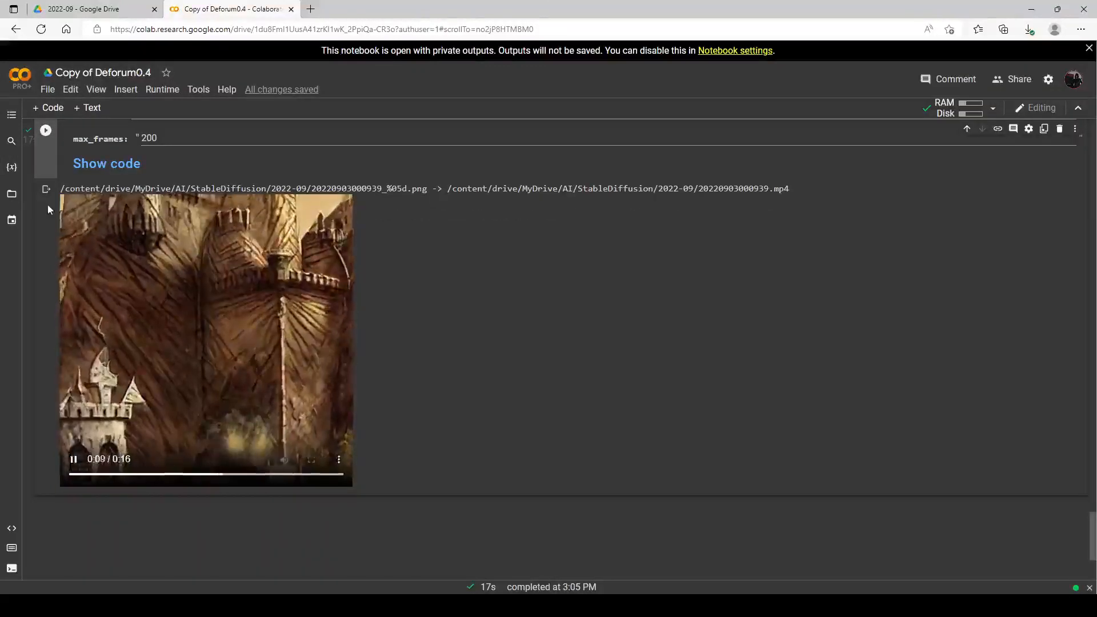
pyautogui.scroll(4, 48, 210)
pyautogui.click(46, 395)
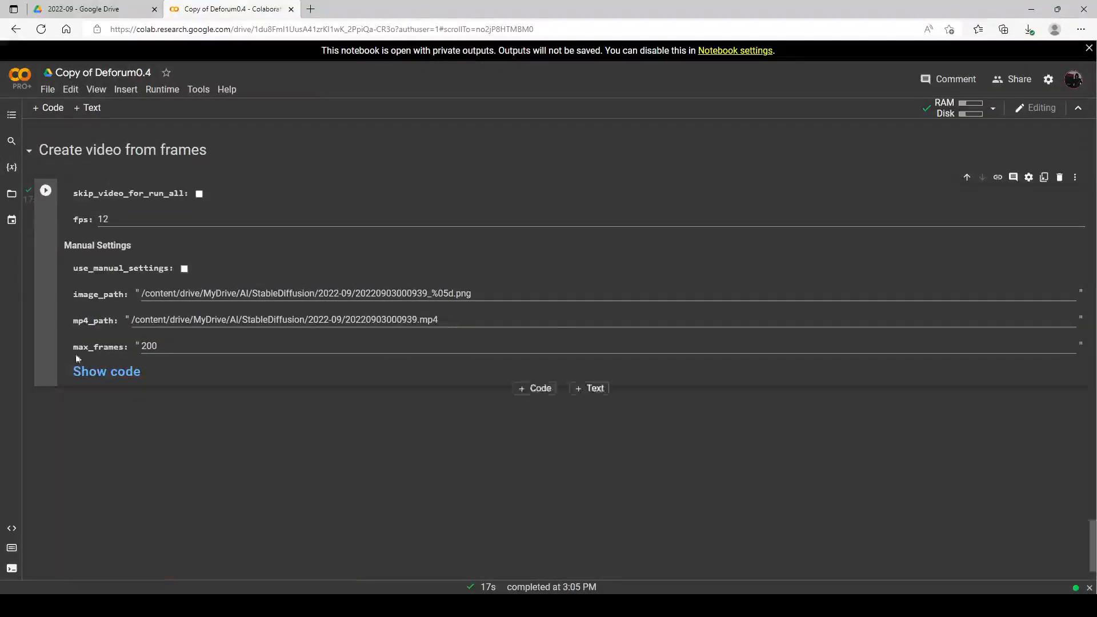
# Set strength_schedule to 0: (0.65) in the Motion Parameters of the animation settings
pyautogui.scroll(20, 169, 337)
pyautogui.scroll(15, 197, 338)
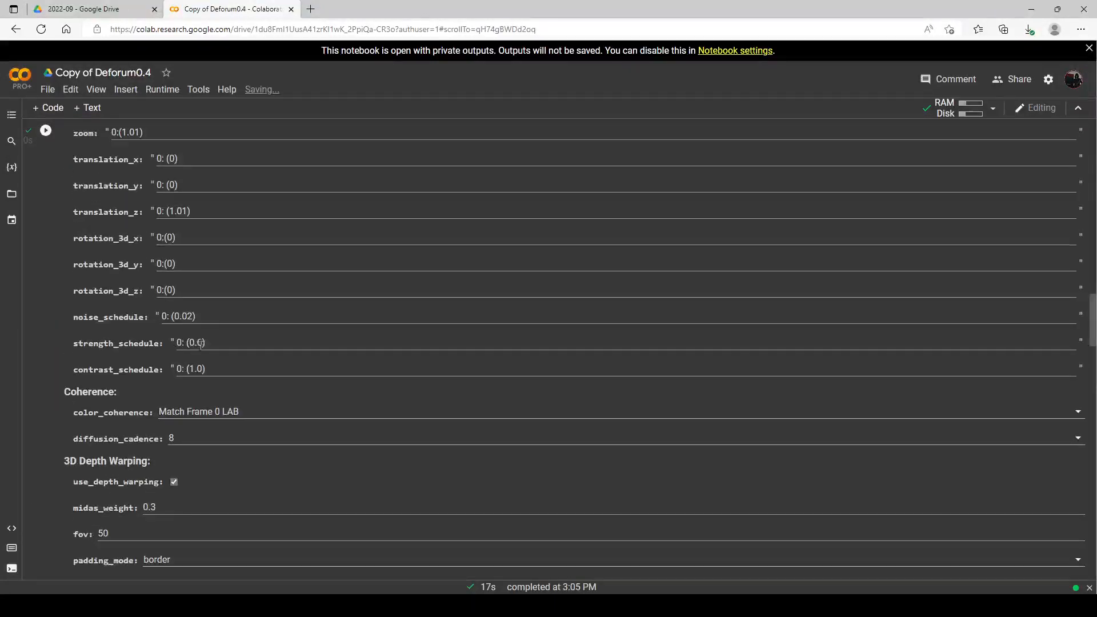
pyautogui.click(201, 343)
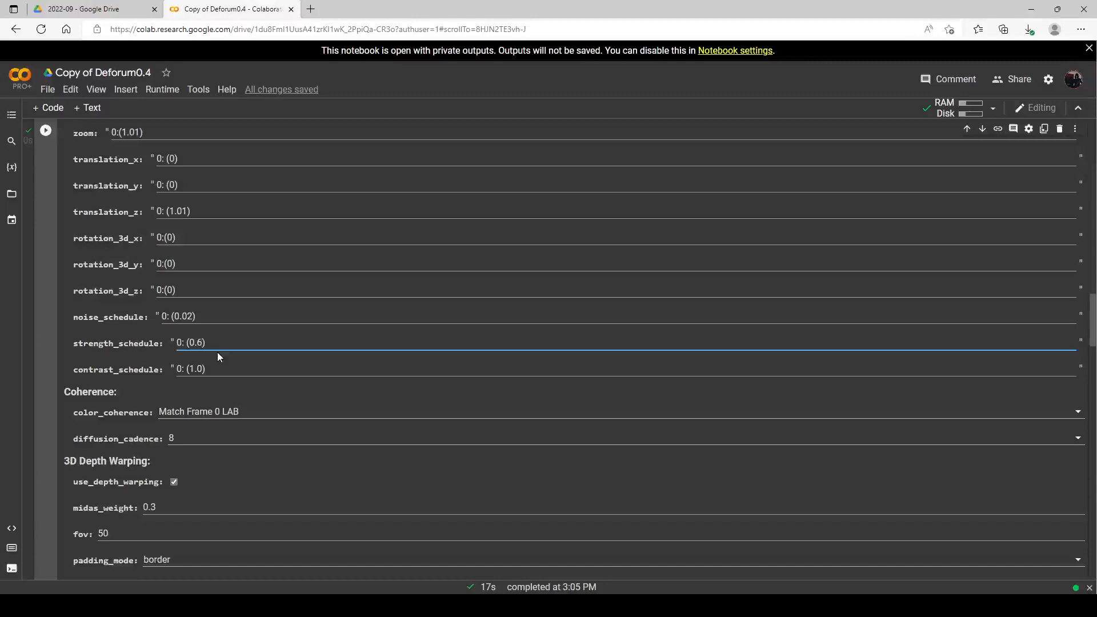
pyautogui.write('5')
# Set diffusion_cadence to 6 under Coherence and run the animation settings cell
pyautogui.scroll(-1, 237, 312)
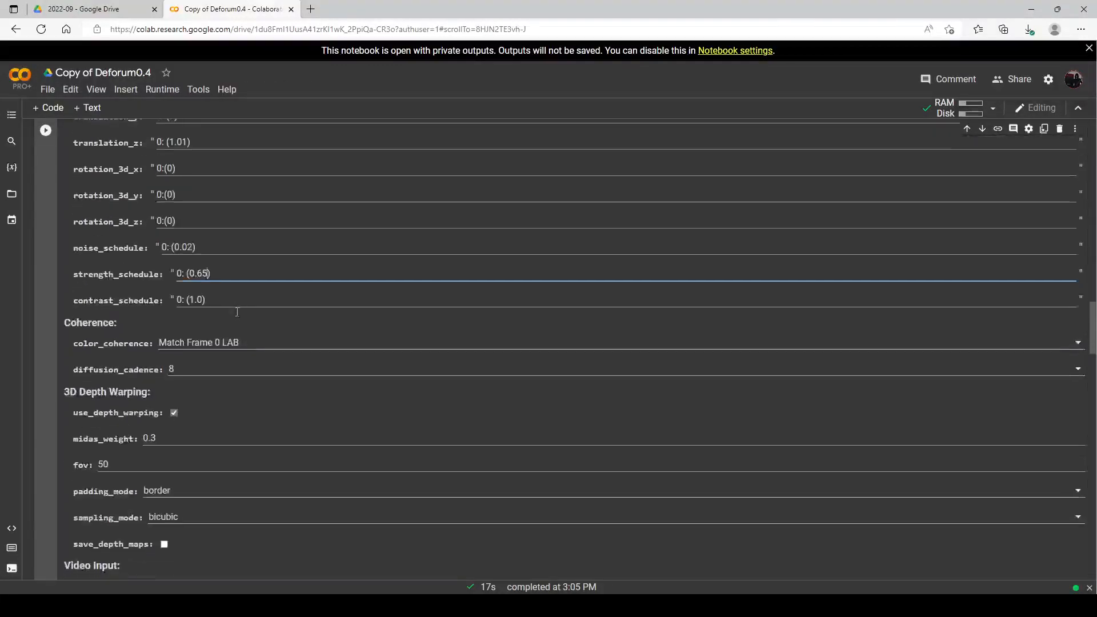
pyautogui.click(226, 370)
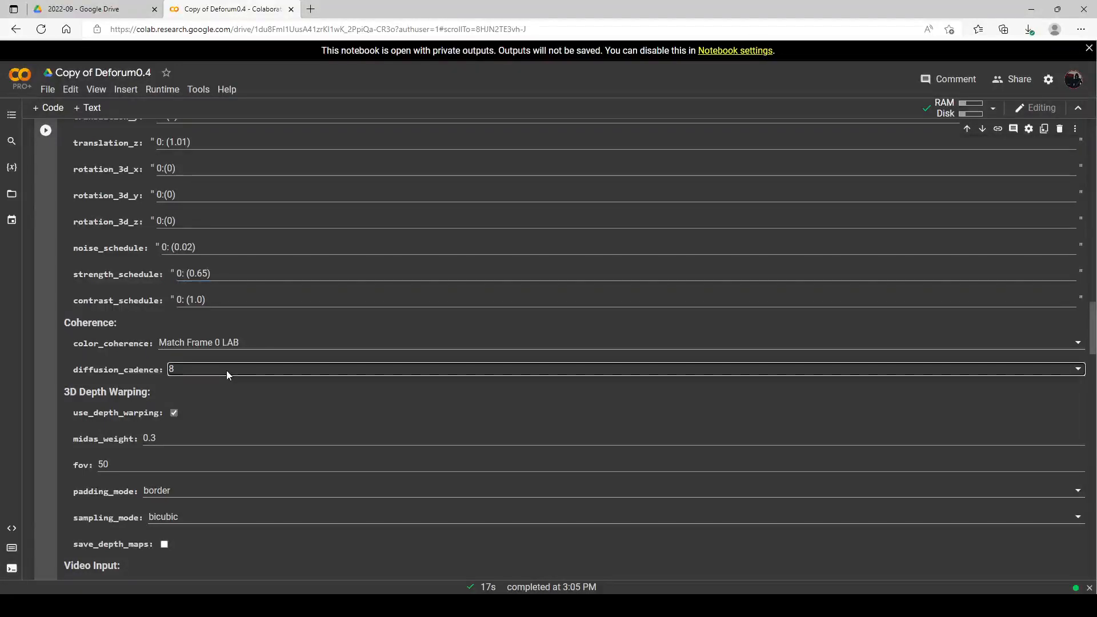
pyautogui.press('Up')
pyautogui.press('Up')
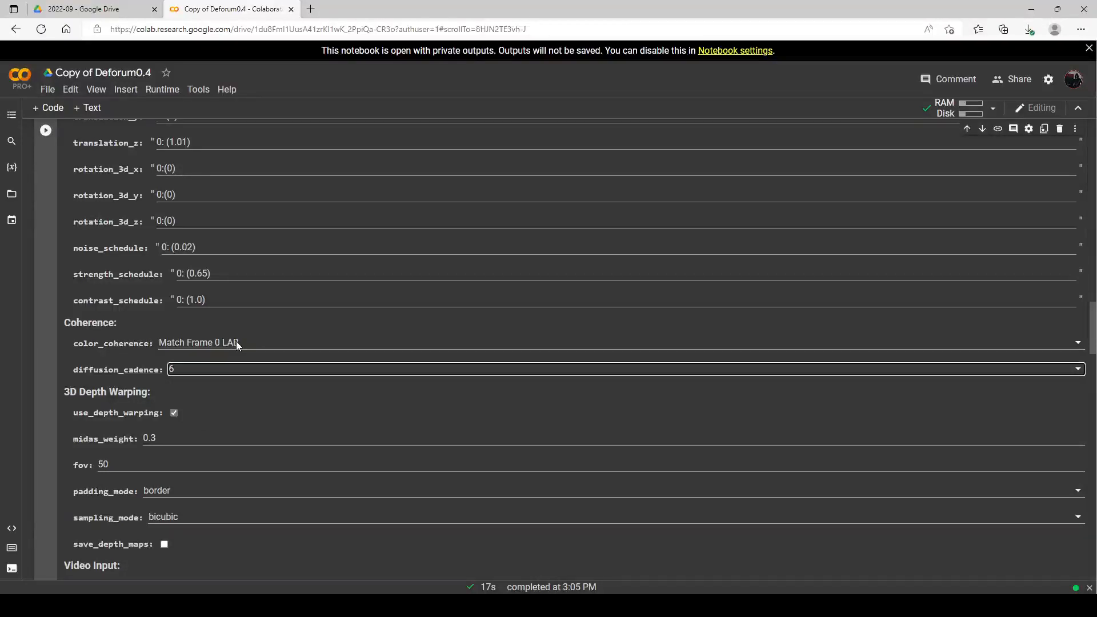
pyautogui.scroll(1, 177, 351)
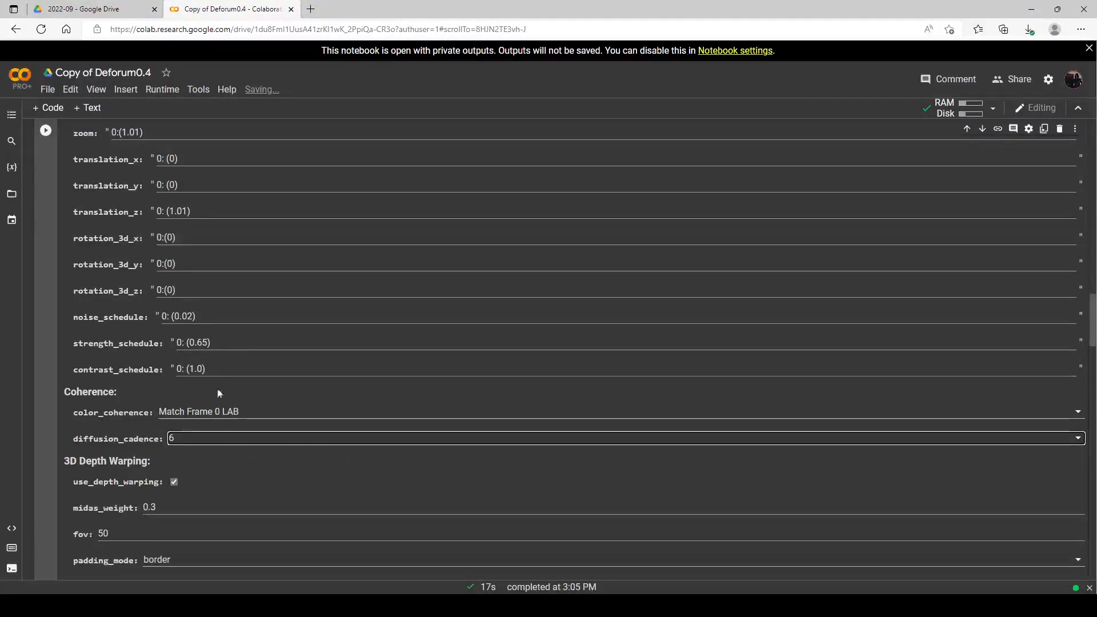
pyautogui.scroll(4, 152, 351)
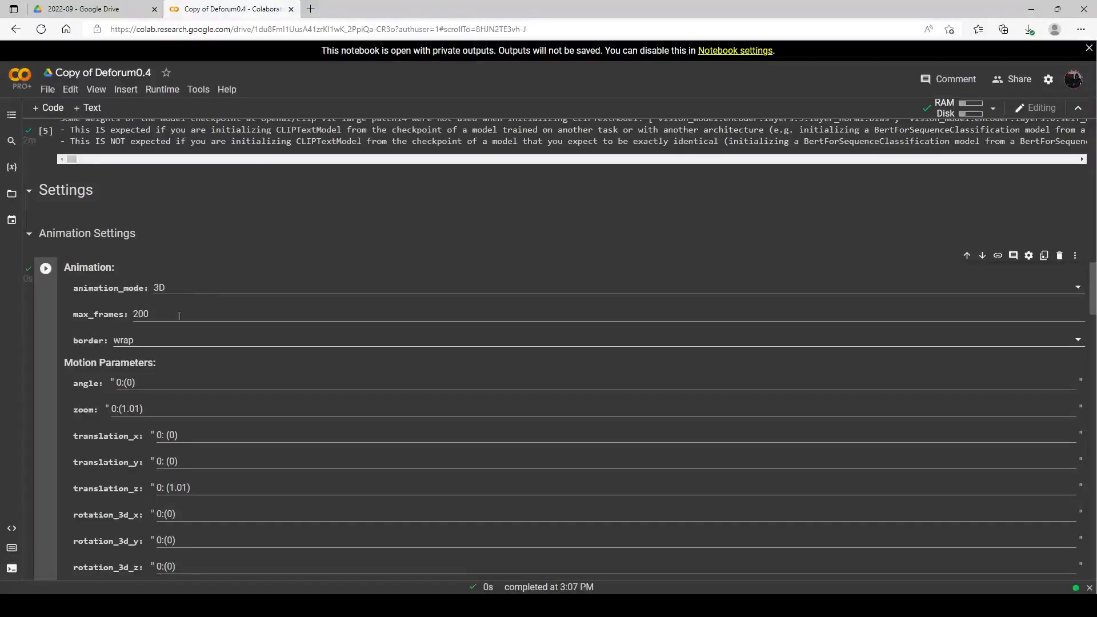
pyautogui.scroll(-2, 199, 312)
pyautogui.scroll(-1, 197, 327)
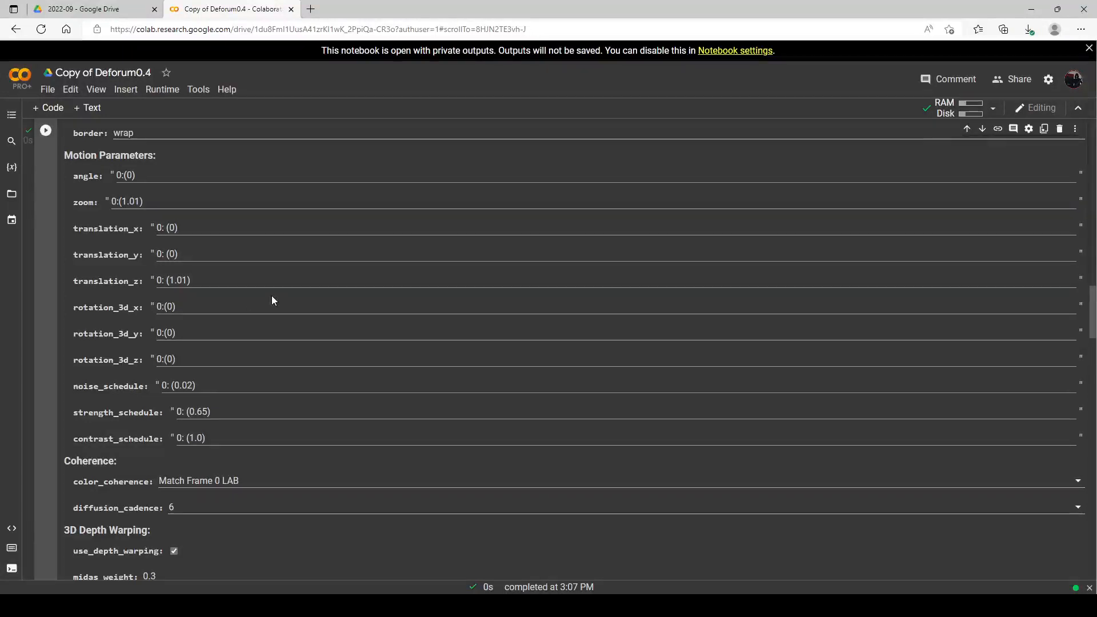
pyautogui.scroll(-4, 269, 301)
pyautogui.scroll(3, 297, 283)
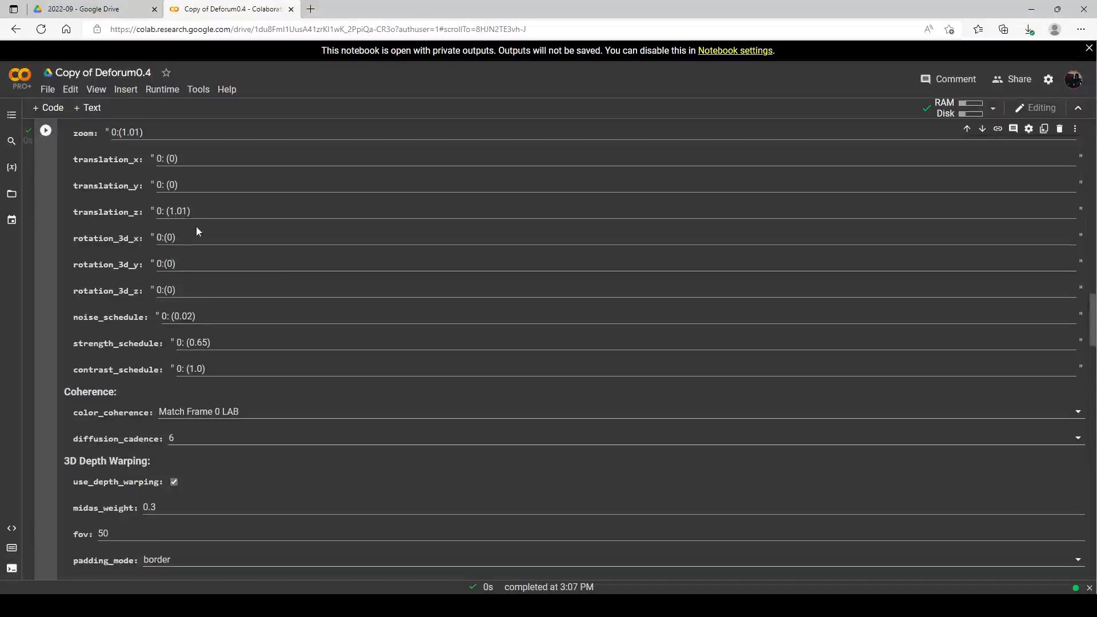
# Run the Run section's cell to render the castle animation frames with the updated strength schedule and diffusion cadence
pyautogui.scroll(-9, 215, 266)
pyautogui.scroll(-2, 273, 306)
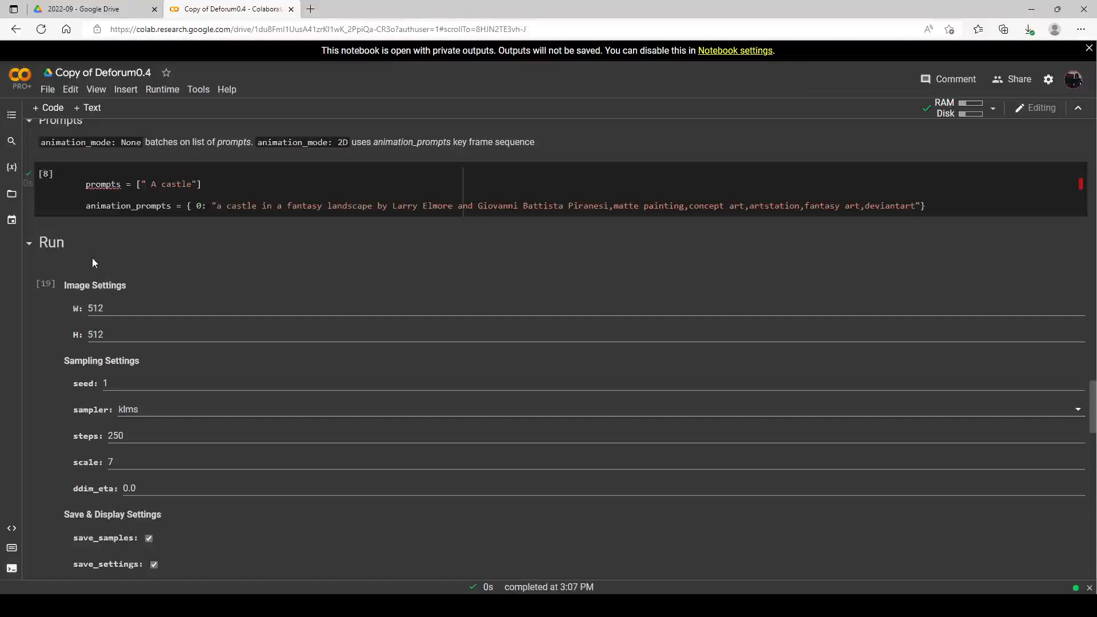
pyautogui.scroll(-1, 107, 261)
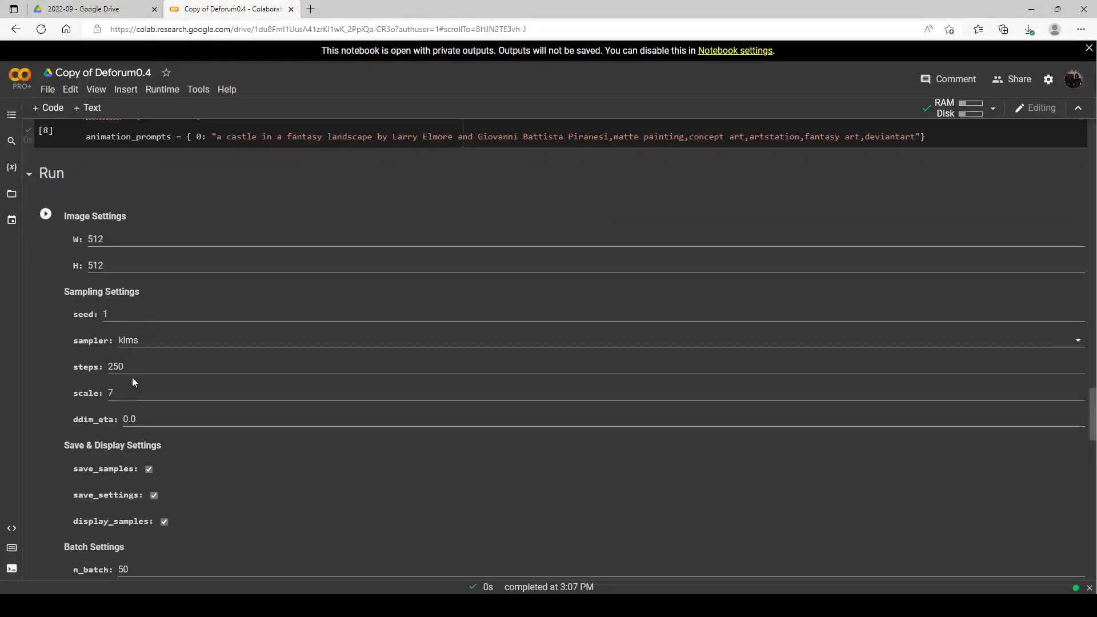
pyautogui.click(52, 217)
pyautogui.scroll(-1, 52, 217)
pyautogui.click(45, 144)
# Review the motion and coherence settings and check the frame rendering progress in the Run cell's output
pyautogui.scroll(5, 211, 278)
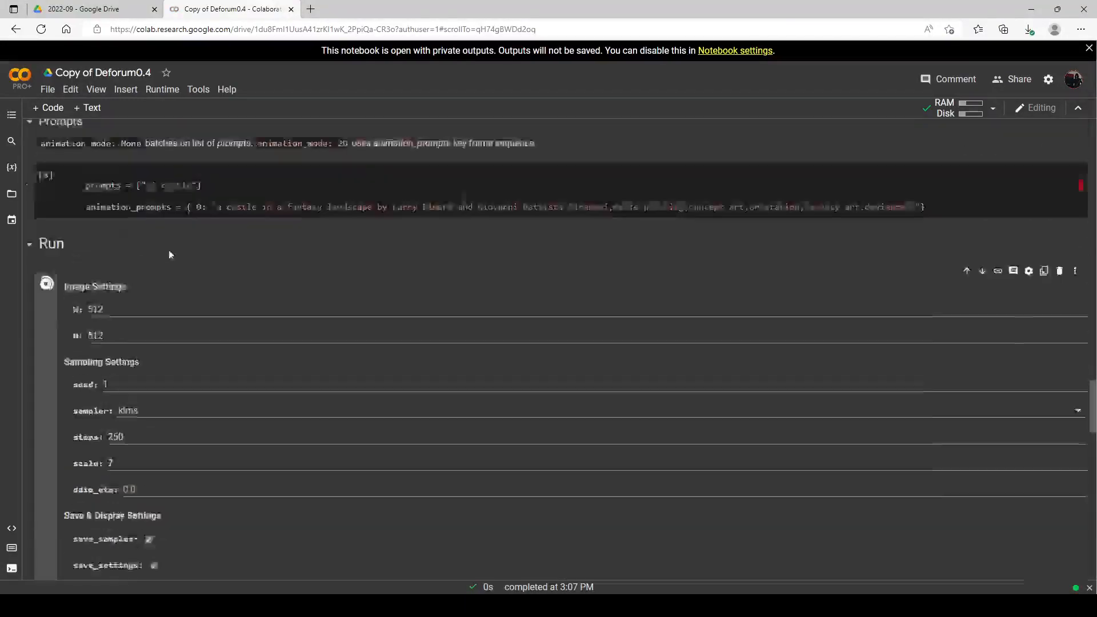
pyautogui.scroll(3, 212, 276)
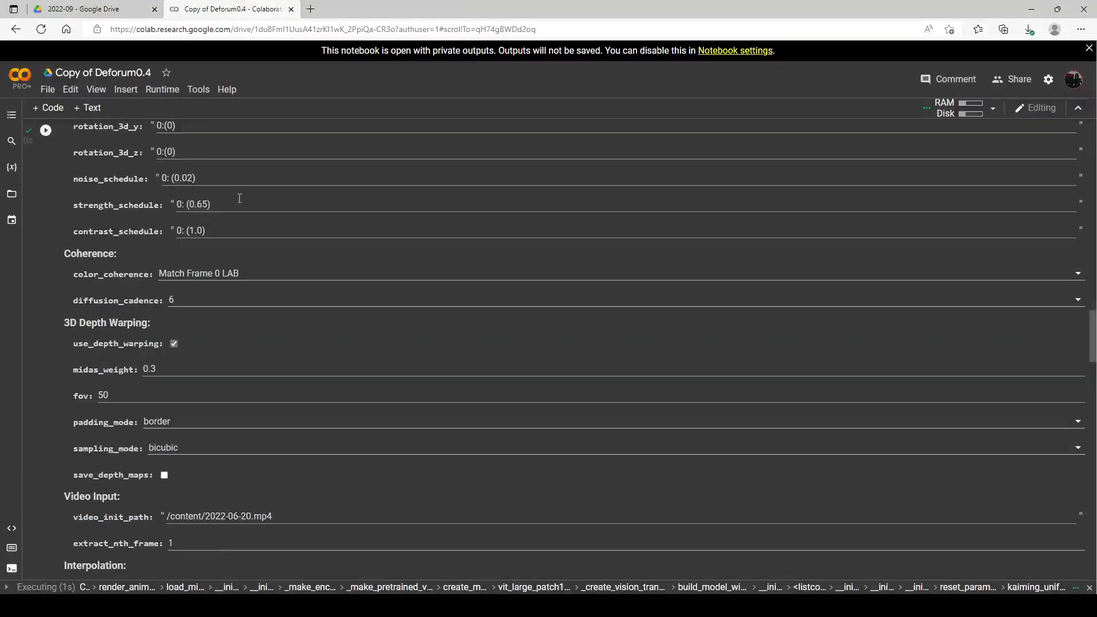
pyautogui.scroll(2, 219, 228)
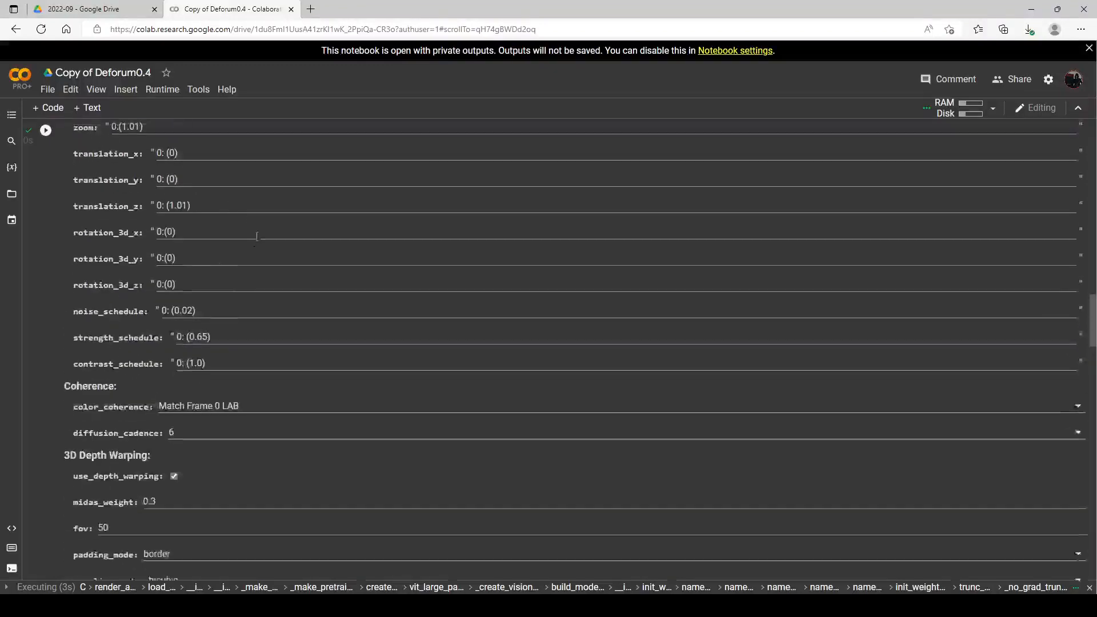
pyautogui.scroll(-5, 191, 303)
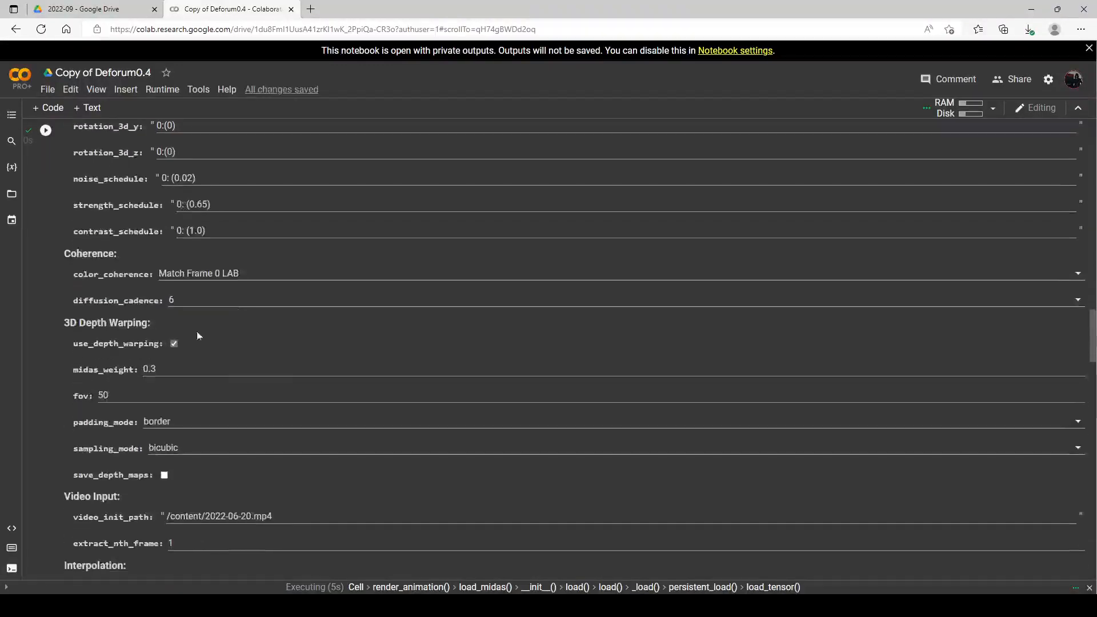
pyautogui.scroll(-13, 195, 312)
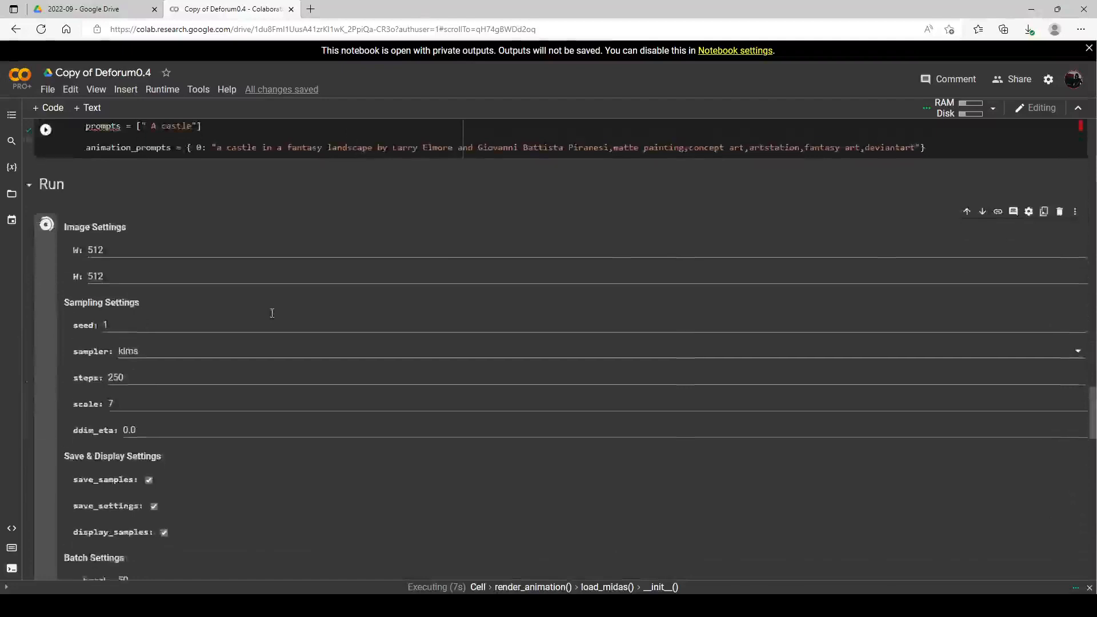
pyautogui.scroll(-3, 252, 317)
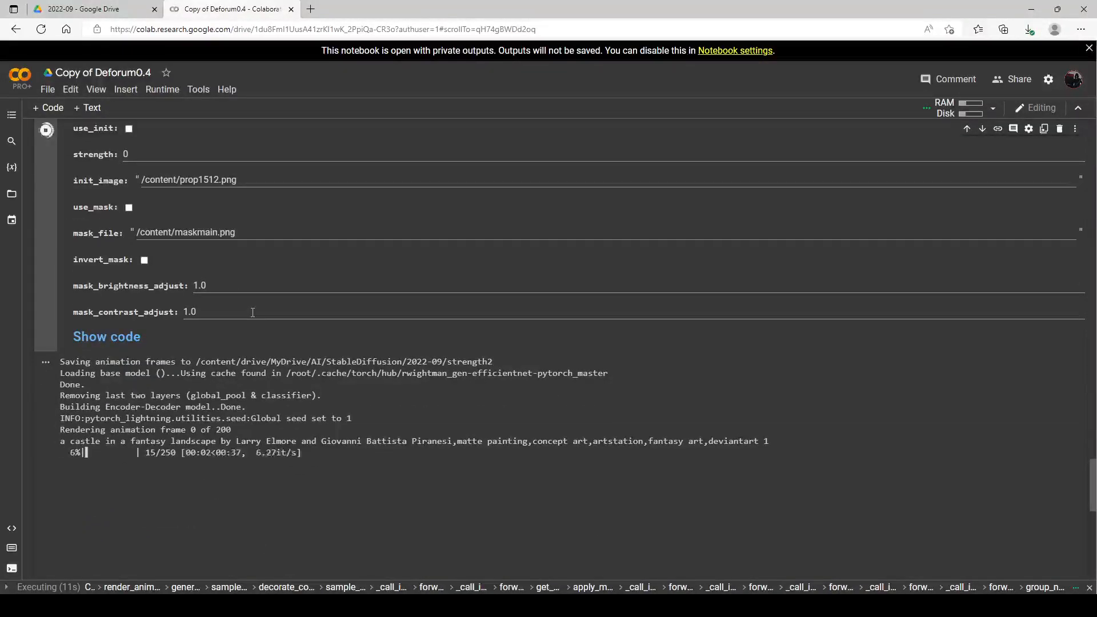
pyautogui.scroll(-1, 252, 313)
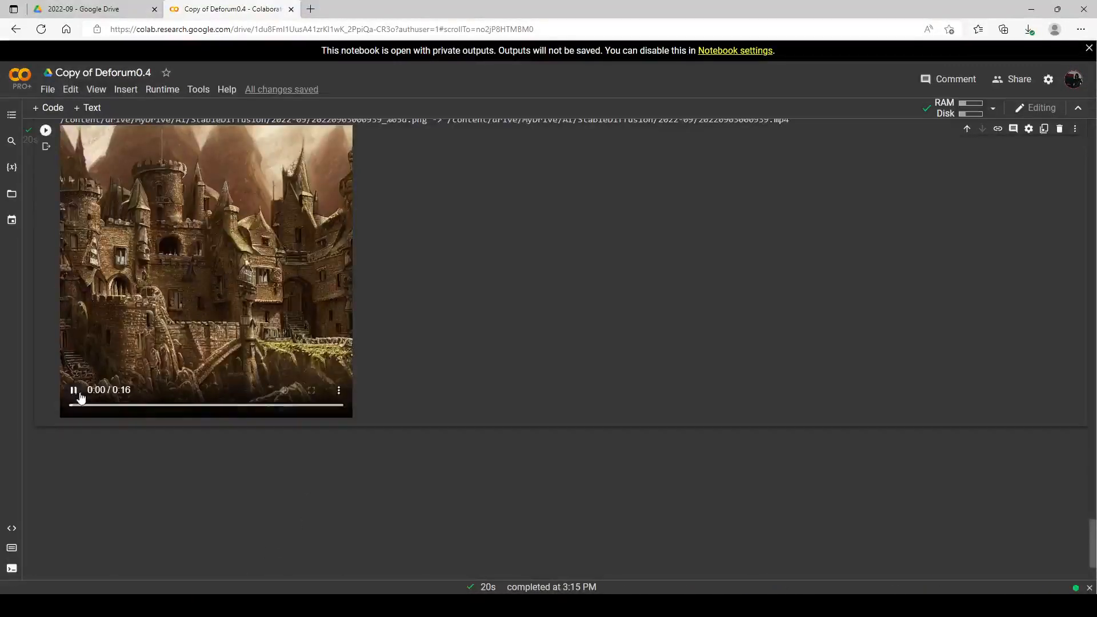
# Play the generated castle video in the output of the Create video from frames cell
pyautogui.click(80, 395)
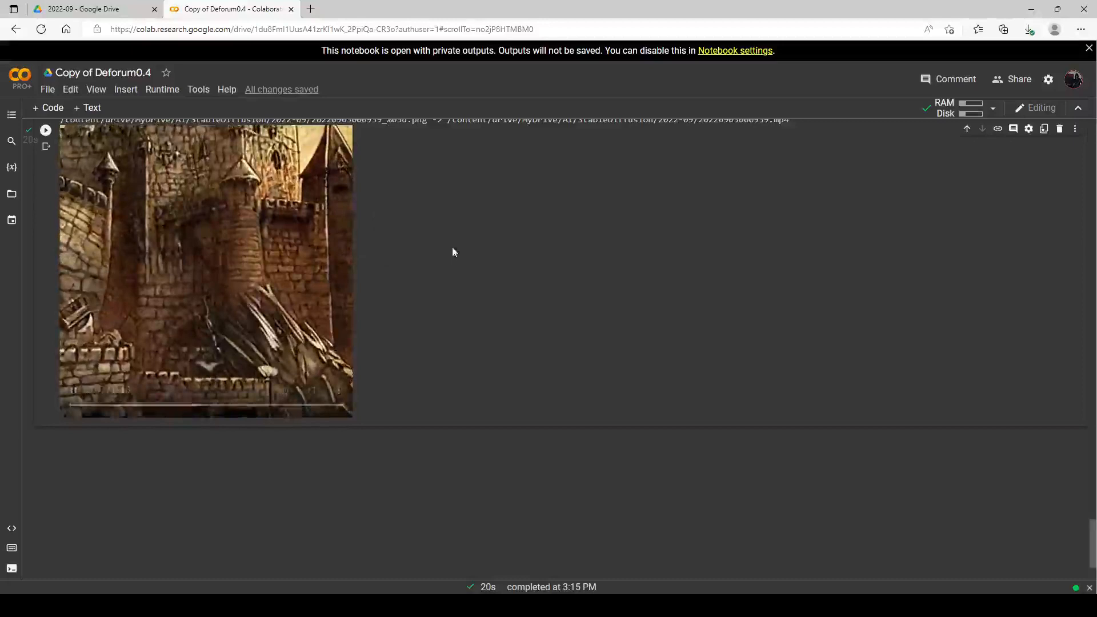
pyautogui.scroll(1, 492, 243)
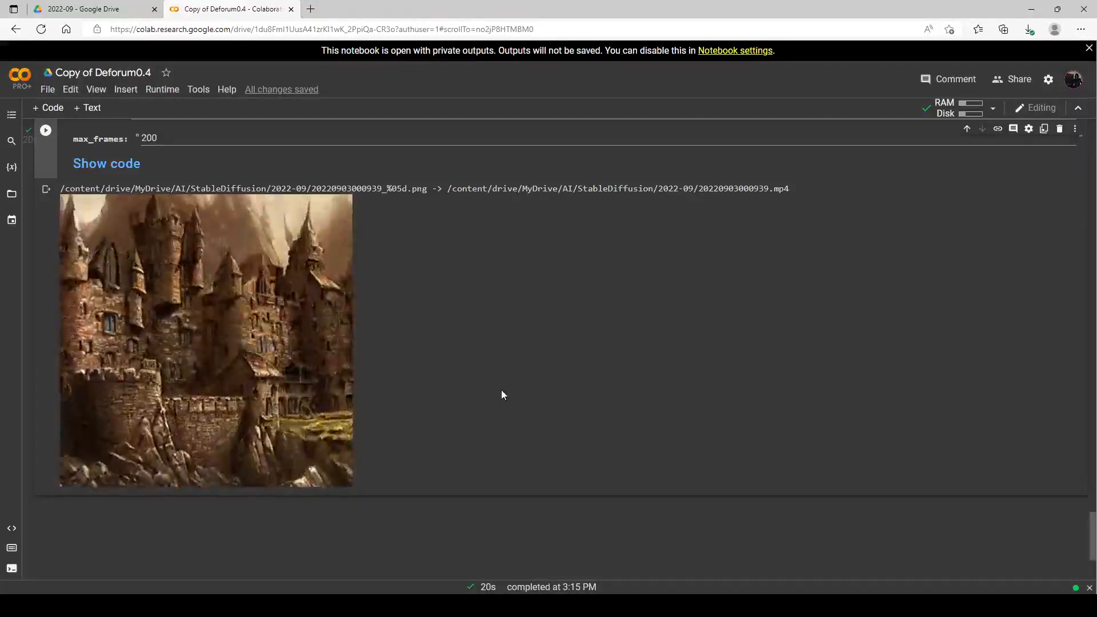
pyautogui.scroll(6, 502, 394)
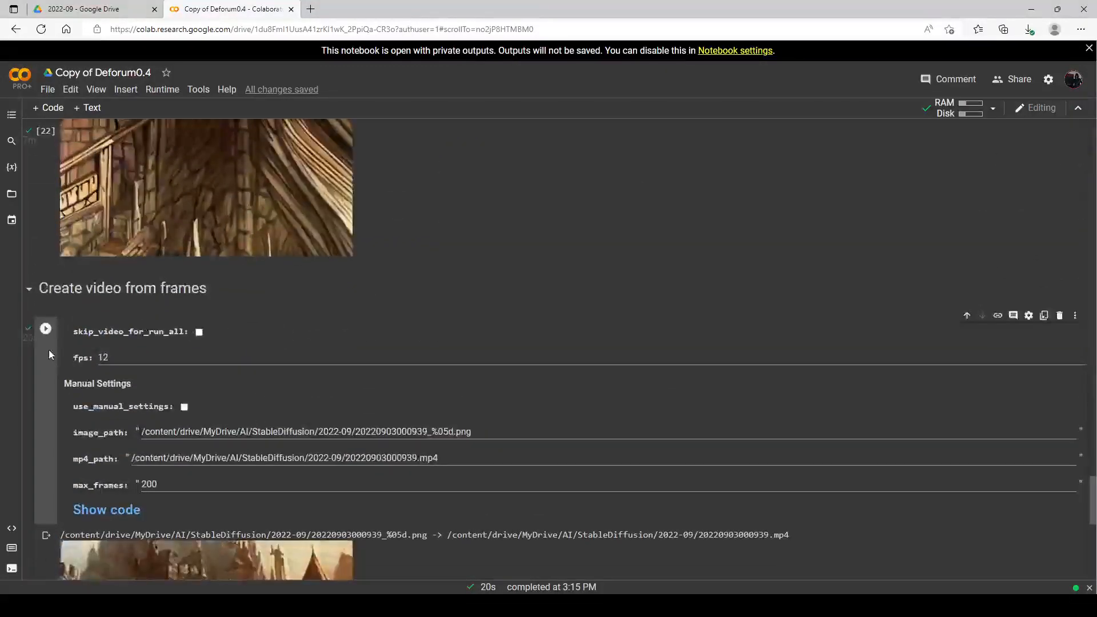
# Examine the strength schedule and diffusion cadence used for the castle video, and pause the video for comparison
pyautogui.scroll(15, 249, 304)
pyautogui.scroll(3, 331, 308)
pyautogui.scroll(-4, 256, 324)
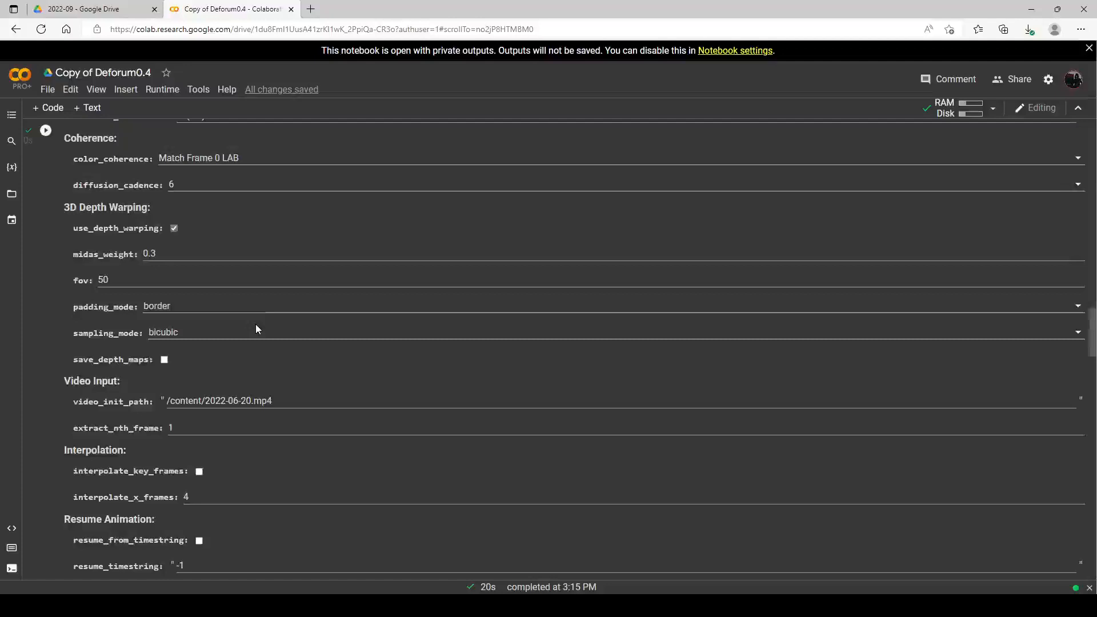
pyautogui.scroll(5, 255, 324)
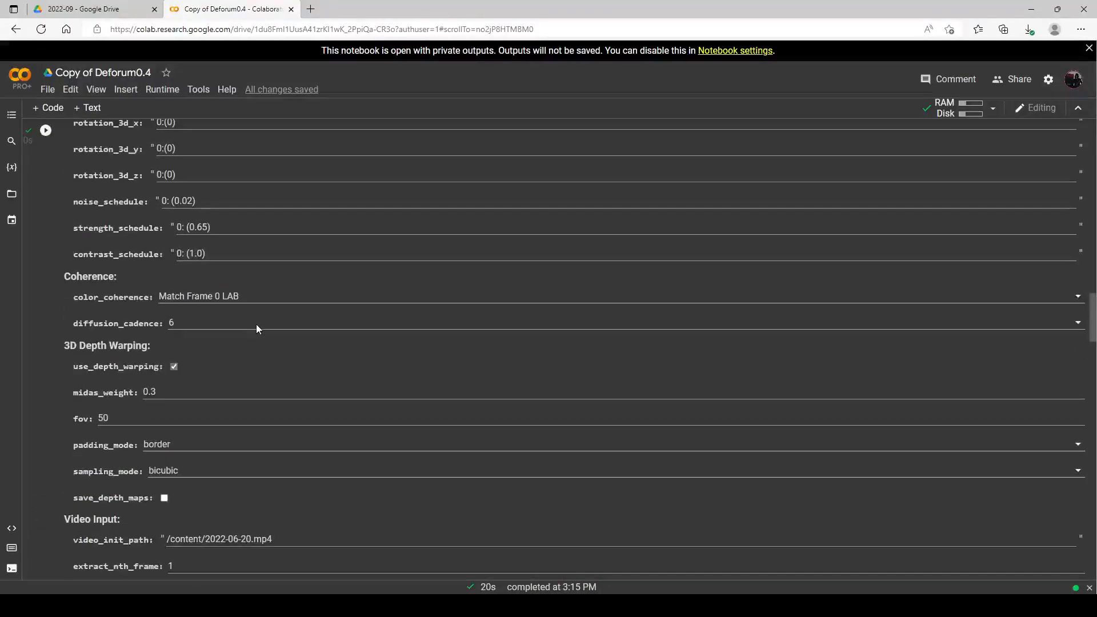
pyautogui.scroll(2, 323, 325)
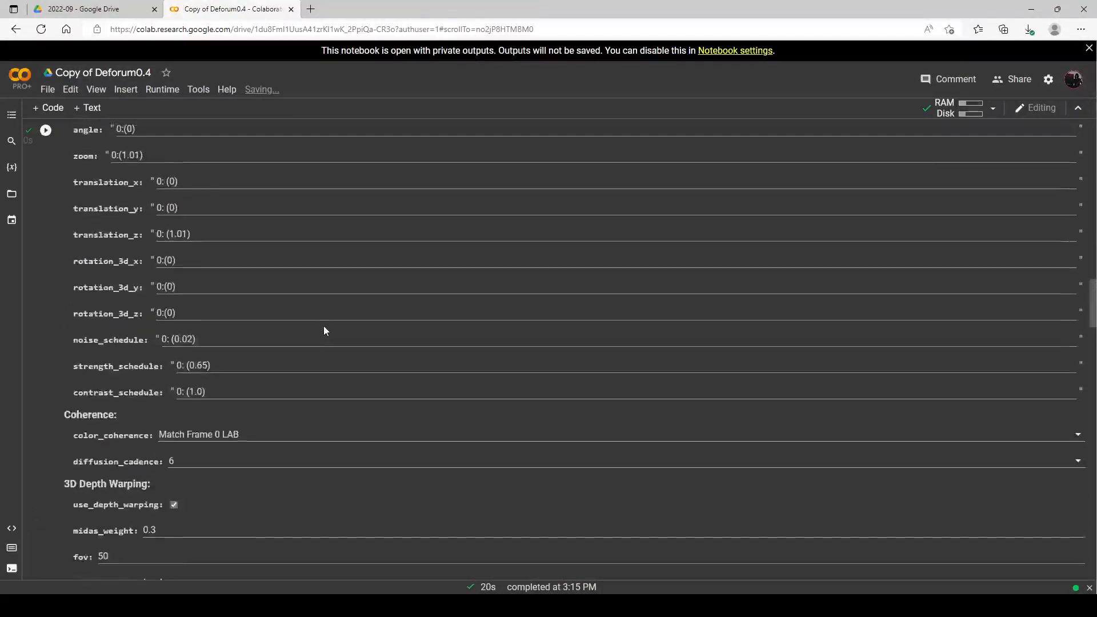
pyautogui.scroll(-4, 323, 326)
pyautogui.scroll(-20, 323, 335)
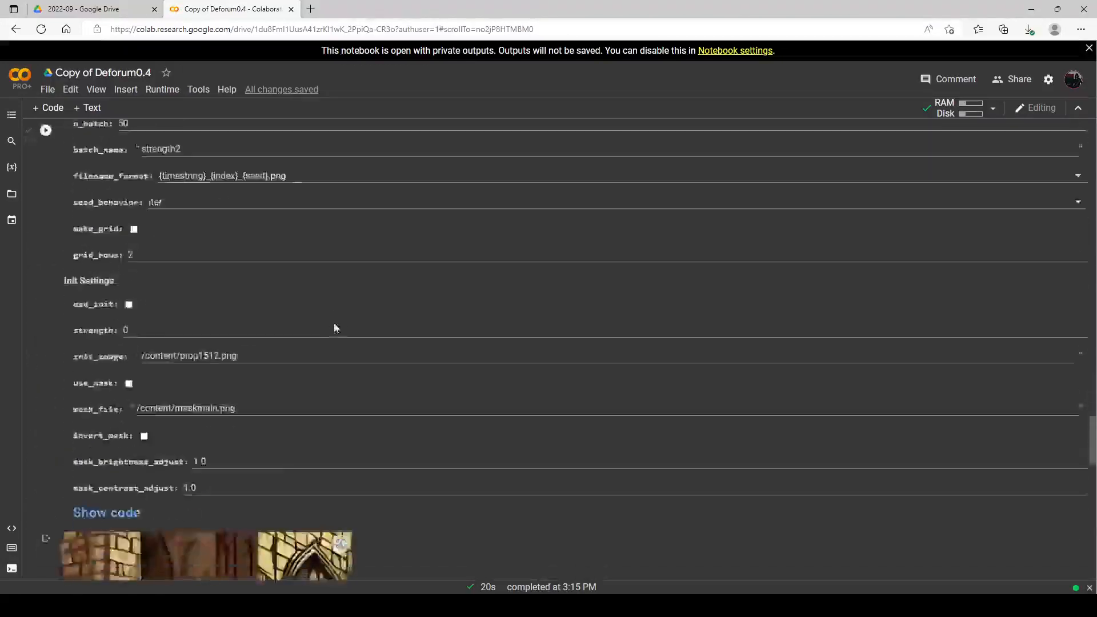
pyautogui.scroll(-11, 147, 459)
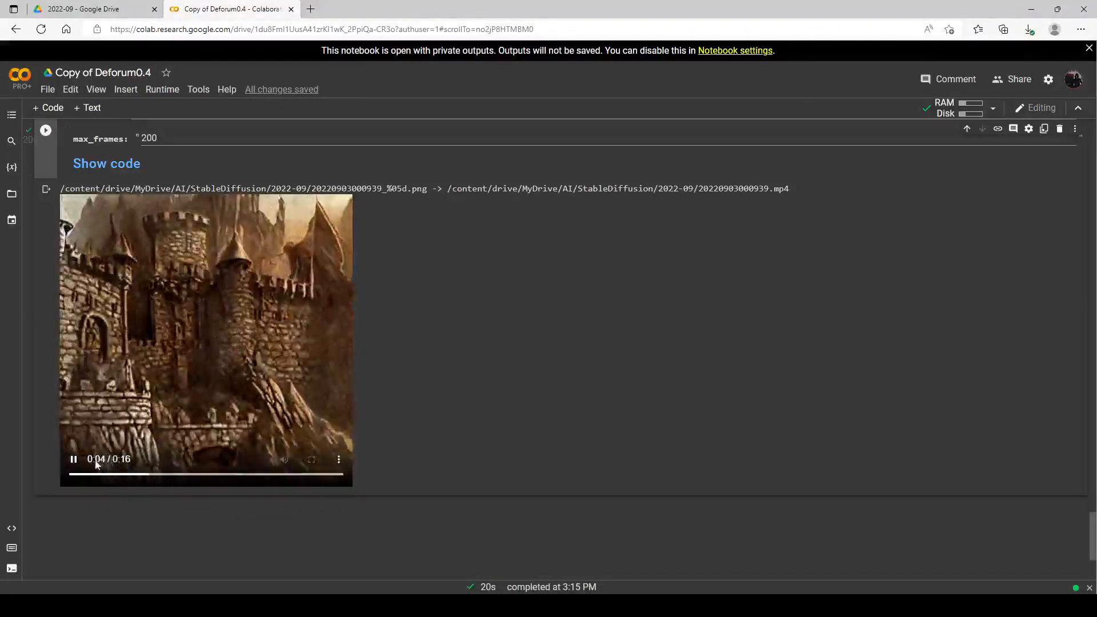
pyautogui.scroll(1, 192, 376)
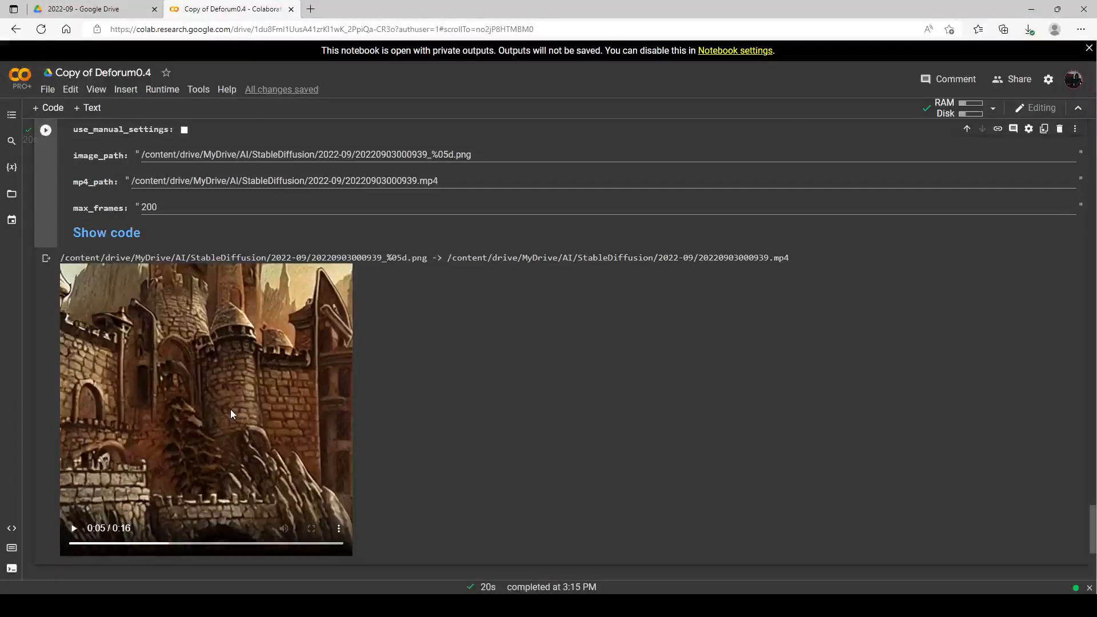
# Set diffusion_cadence to 8 under Coherence in the animation settings
pyautogui.scroll(3, 327, 222)
pyautogui.scroll(12, 328, 224)
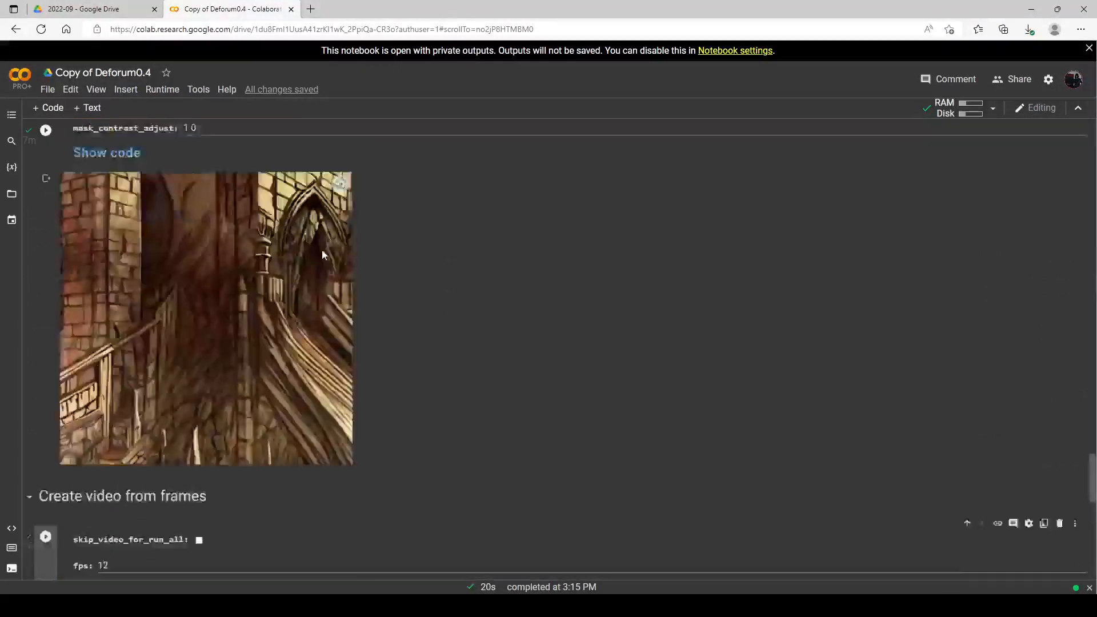
pyautogui.scroll(15, 272, 273)
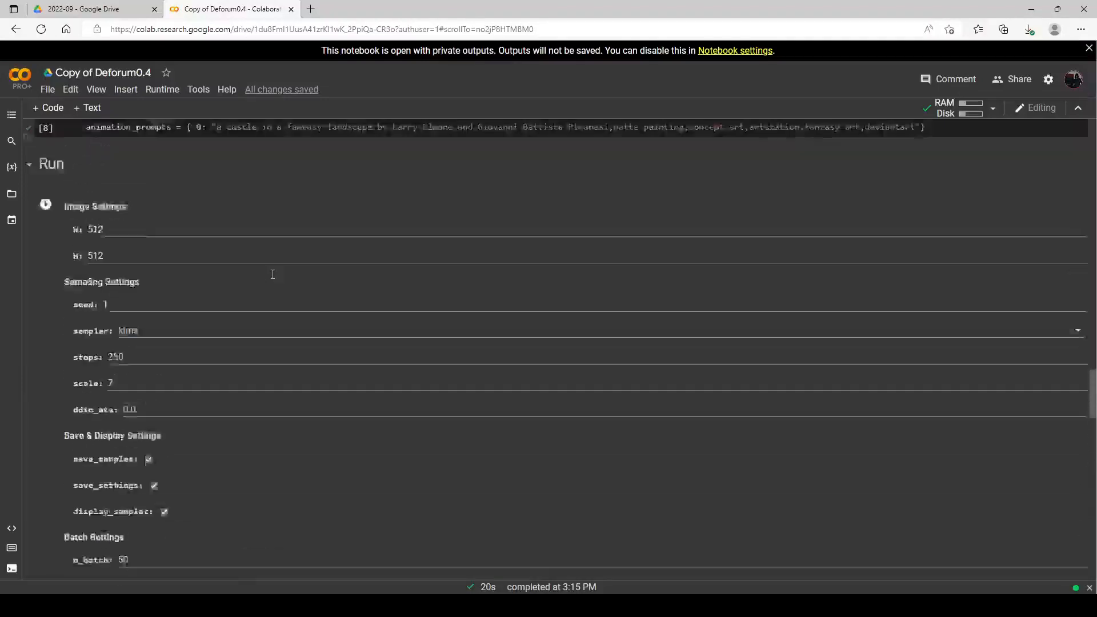
pyautogui.scroll(4, 245, 298)
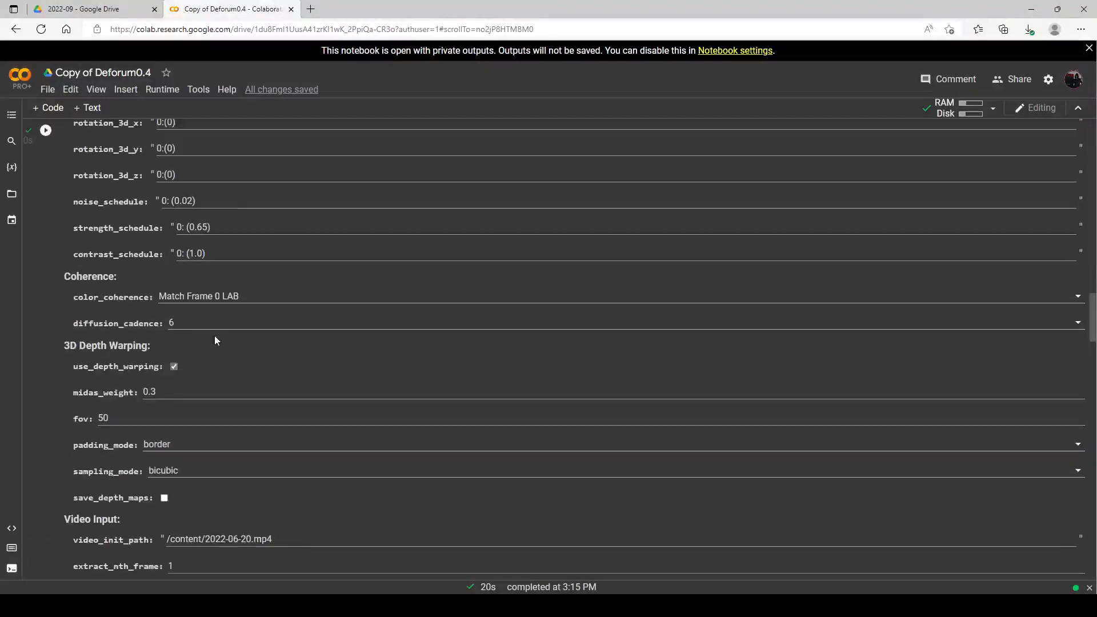
pyautogui.scroll(1, 214, 337)
pyautogui.click(190, 393)
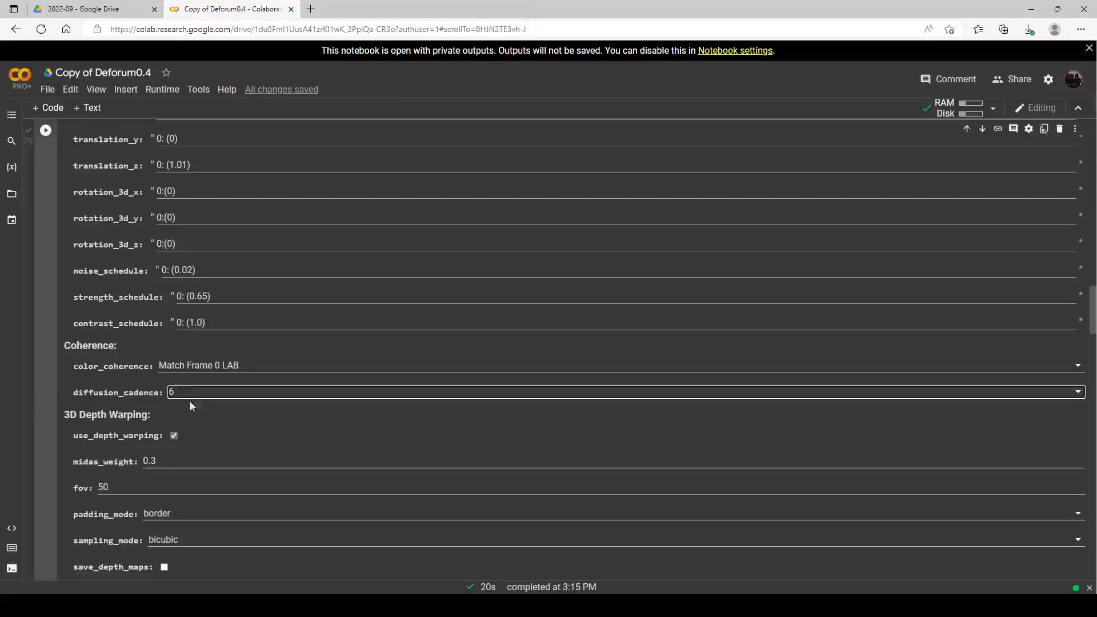
pyautogui.press('BackSpace')
pyautogui.write('8')
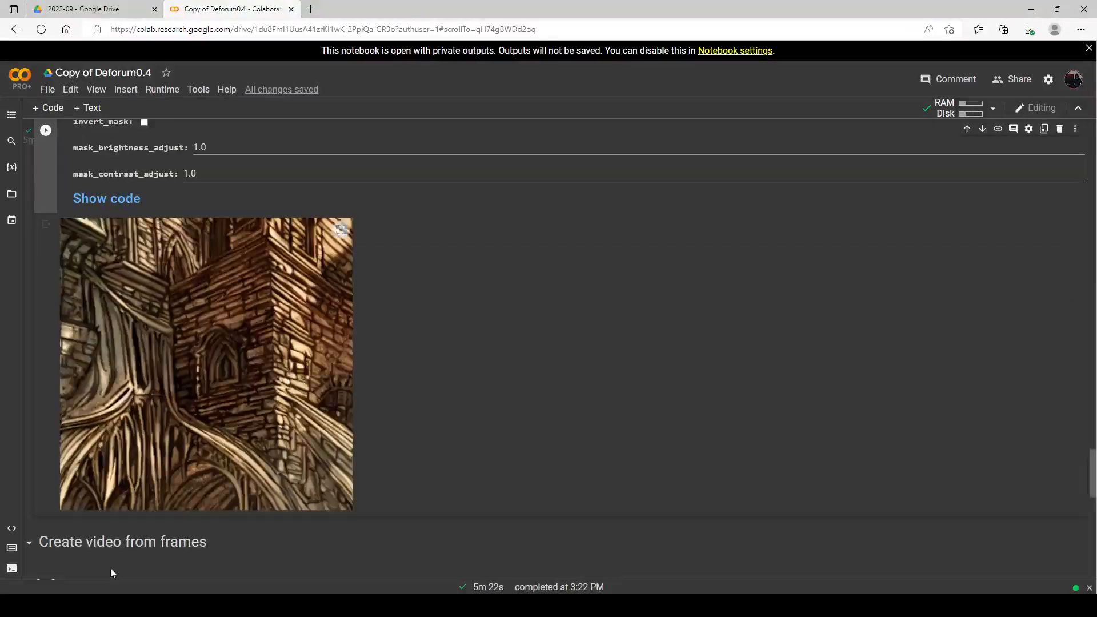
# Run the Create video from frames cell to build a 12 fps video from the newly rendered castle frames
pyautogui.scroll(1, 404, 399)
pyautogui.scroll(-2, 221, 348)
pyautogui.scroll(3, 215, 348)
pyautogui.scroll(-10, 190, 312)
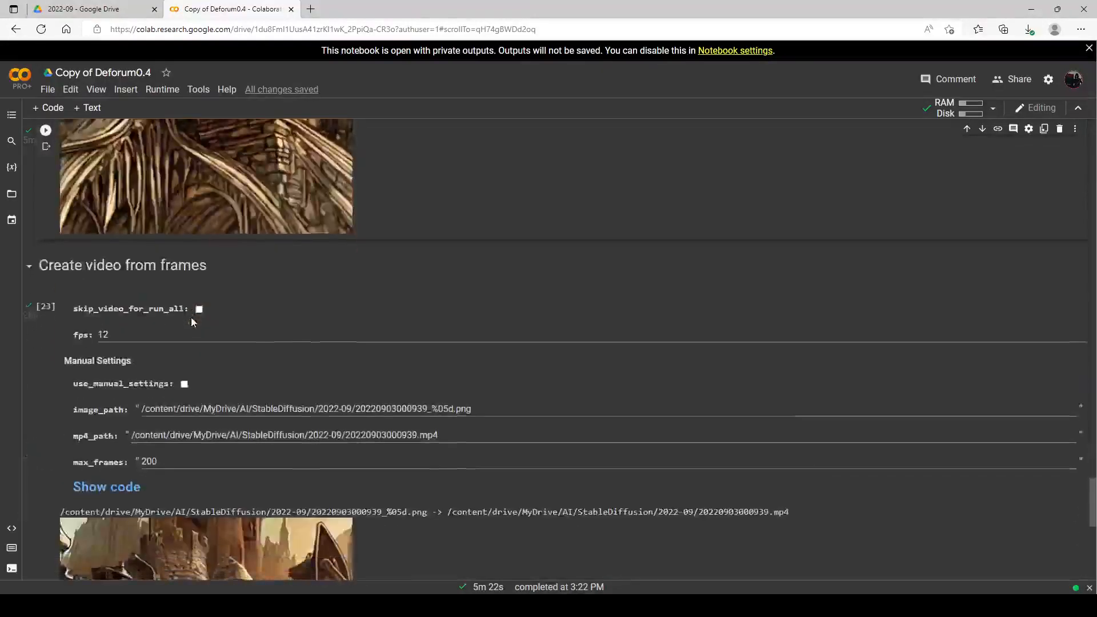
pyautogui.scroll(4, 191, 320)
pyautogui.scroll(-1, 190, 326)
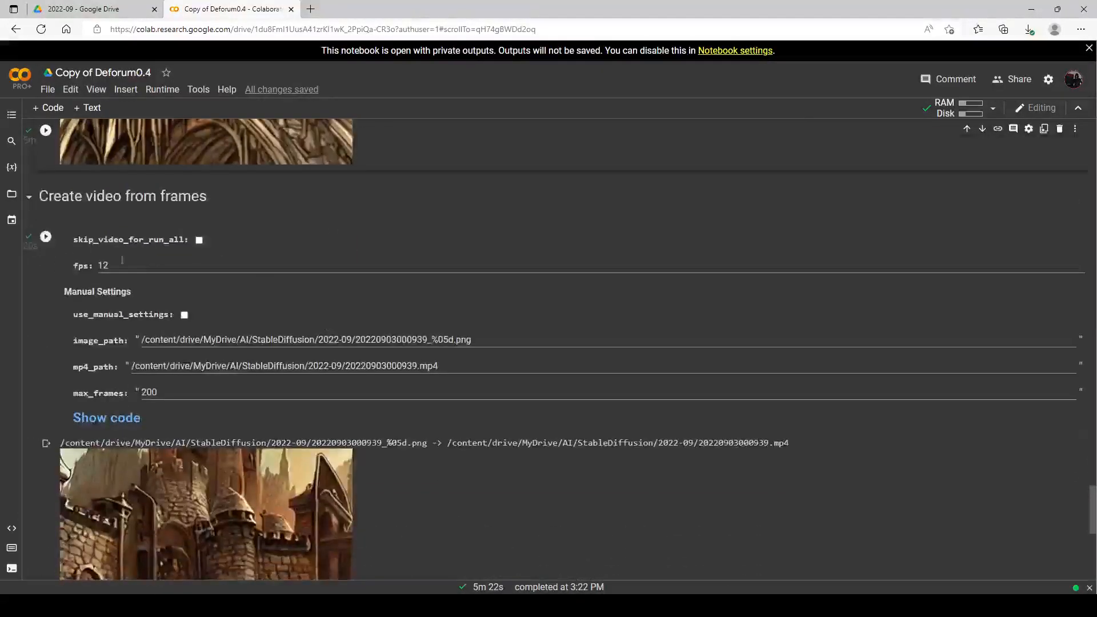
pyautogui.click(45, 238)
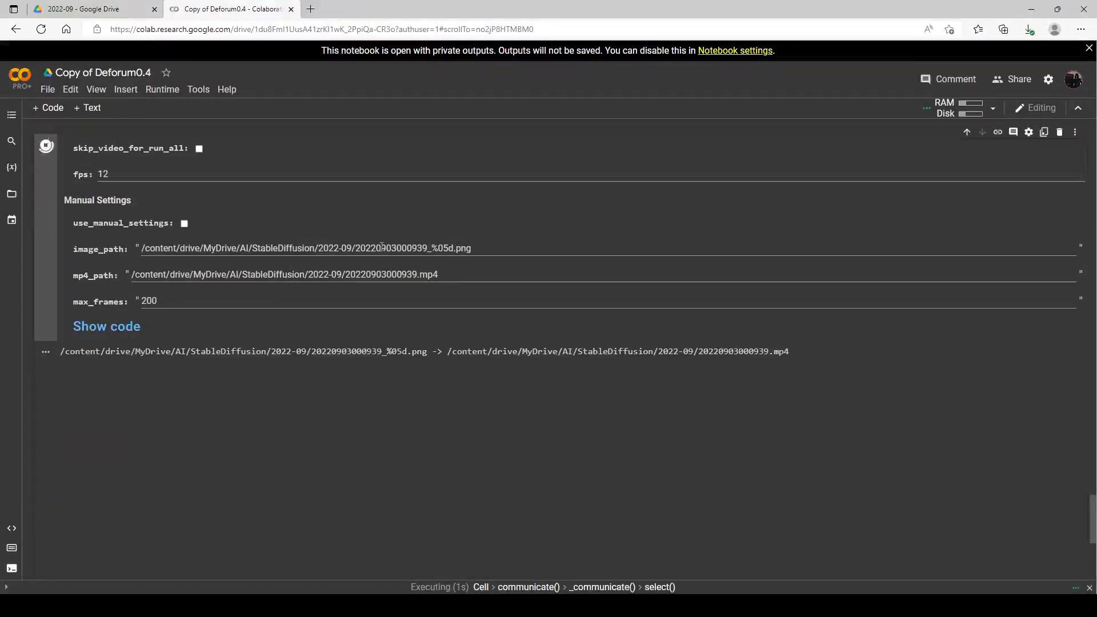
# Set strength_schedule to 0: (0.6) in the Motion Parameters, keeping diffusion_cadence at 8
pyautogui.scroll(20, 389, 264)
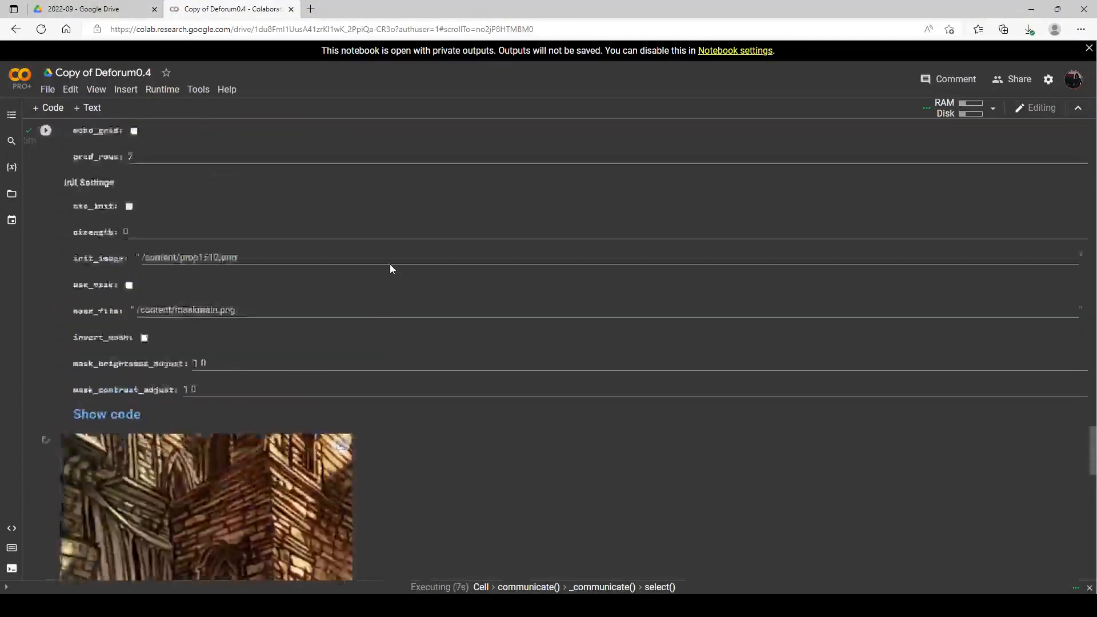
pyautogui.scroll(3, 274, 302)
pyautogui.scroll(-3, 211, 327)
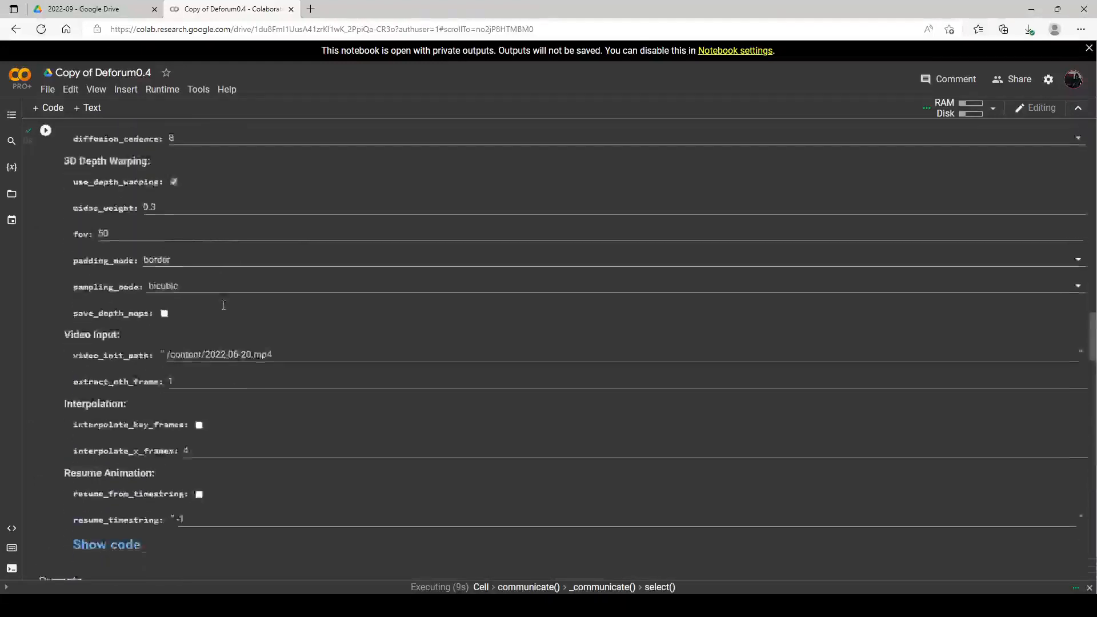
pyautogui.scroll(3, 208, 331)
pyautogui.scroll(1, 203, 331)
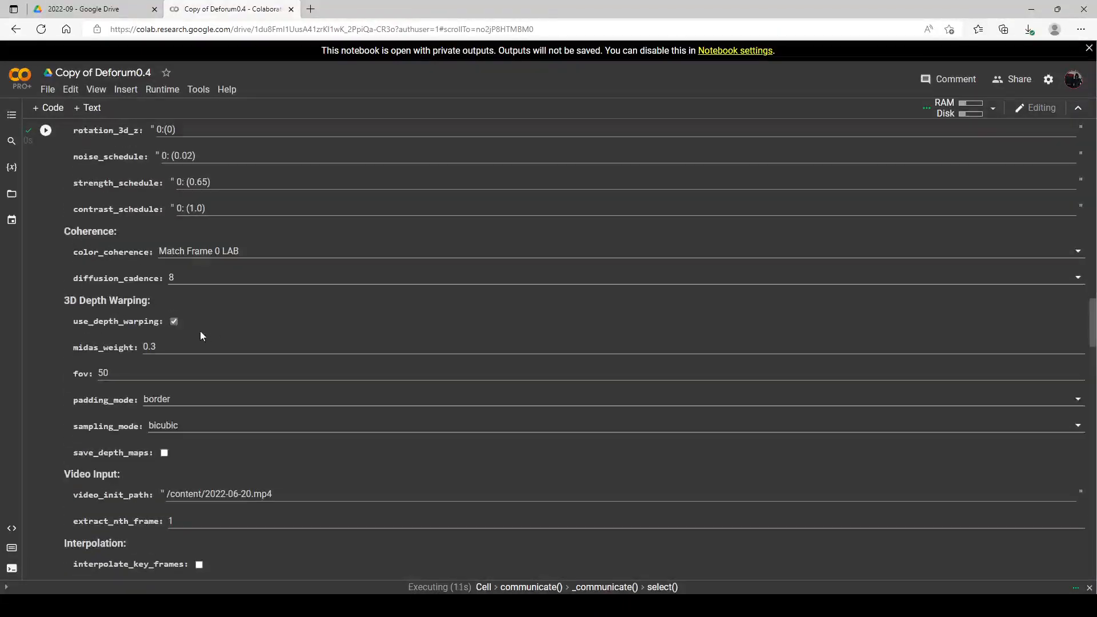
pyautogui.scroll(2, 259, 440)
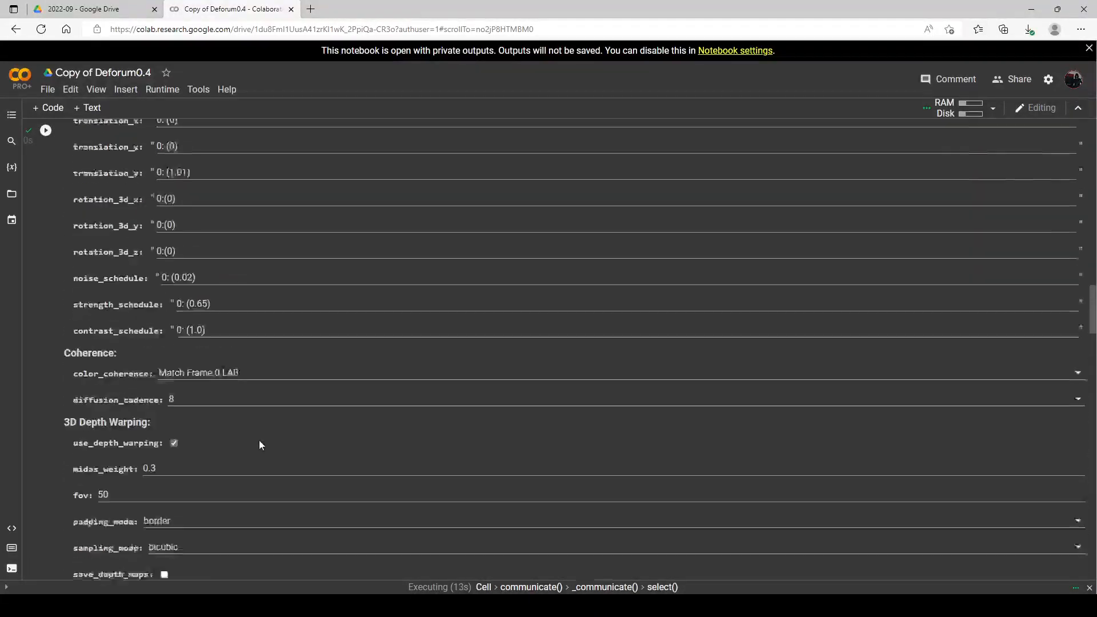
pyautogui.click(207, 320)
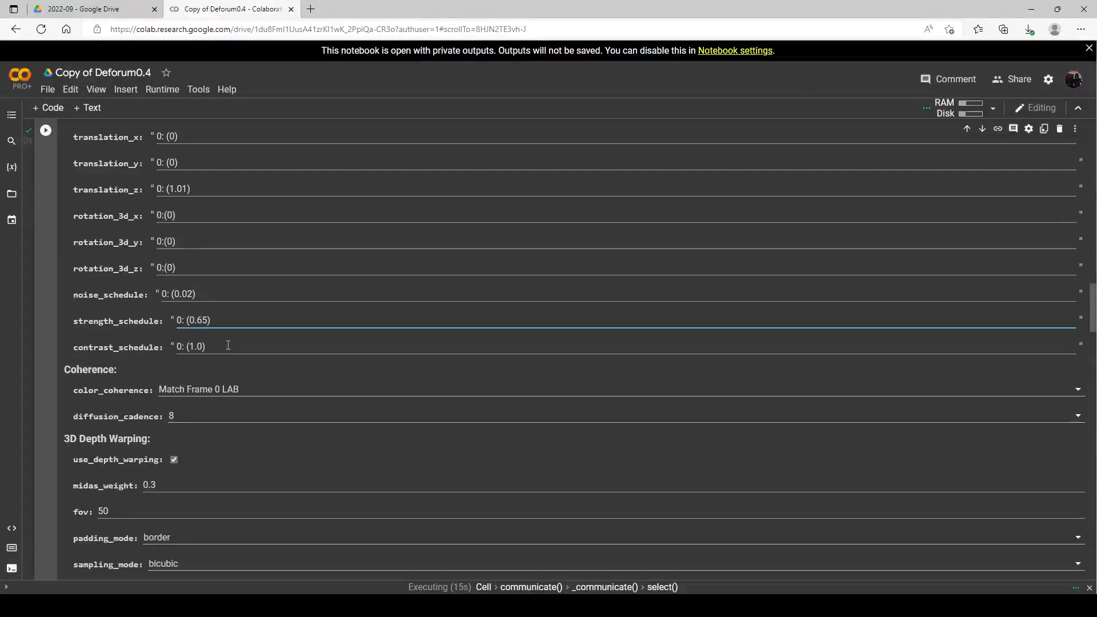
pyautogui.scroll(-1, 228, 345)
pyautogui.click(190, 355)
pyautogui.click(197, 345)
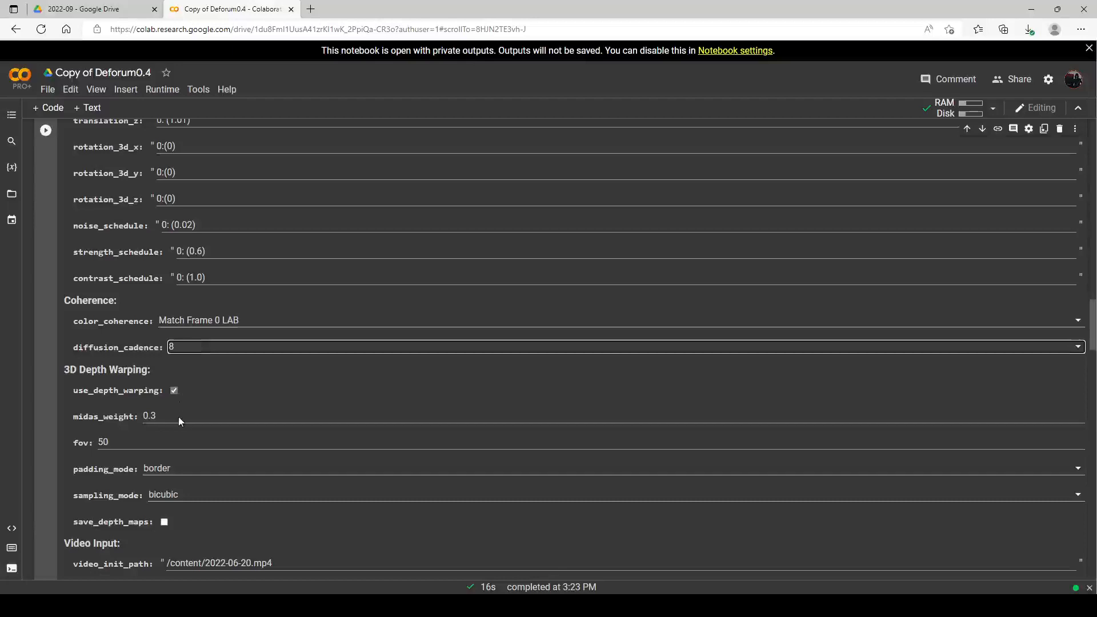
# Watch the castle video made with diffusion cadence 8 and return to the render settings
pyautogui.scroll(-15, 274, 330)
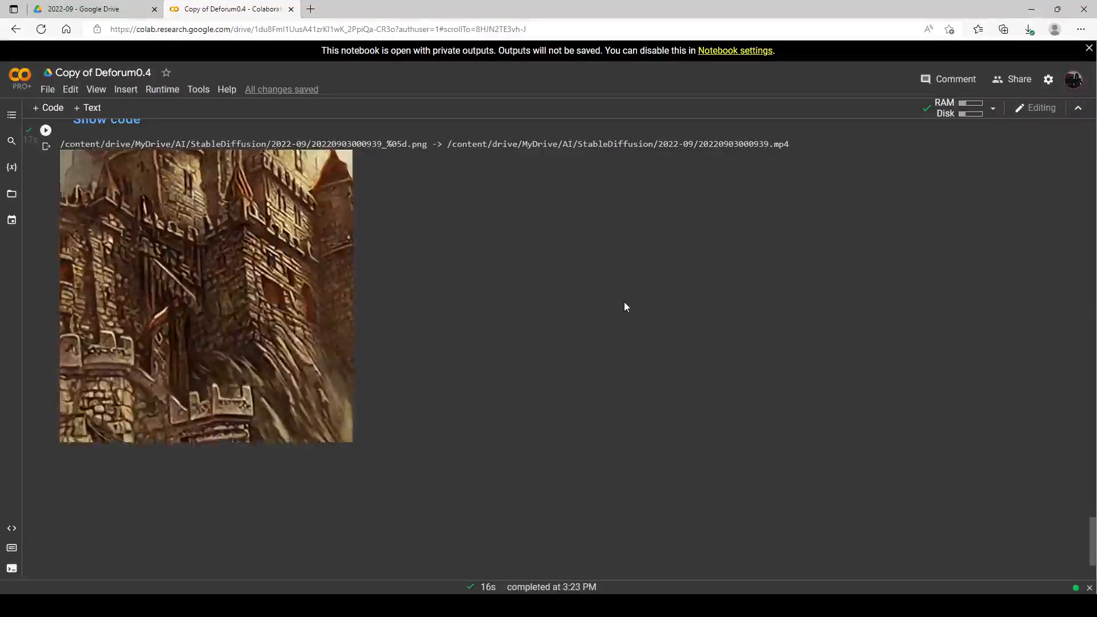
pyautogui.scroll(2, 536, 303)
pyautogui.scroll(-1, 536, 303)
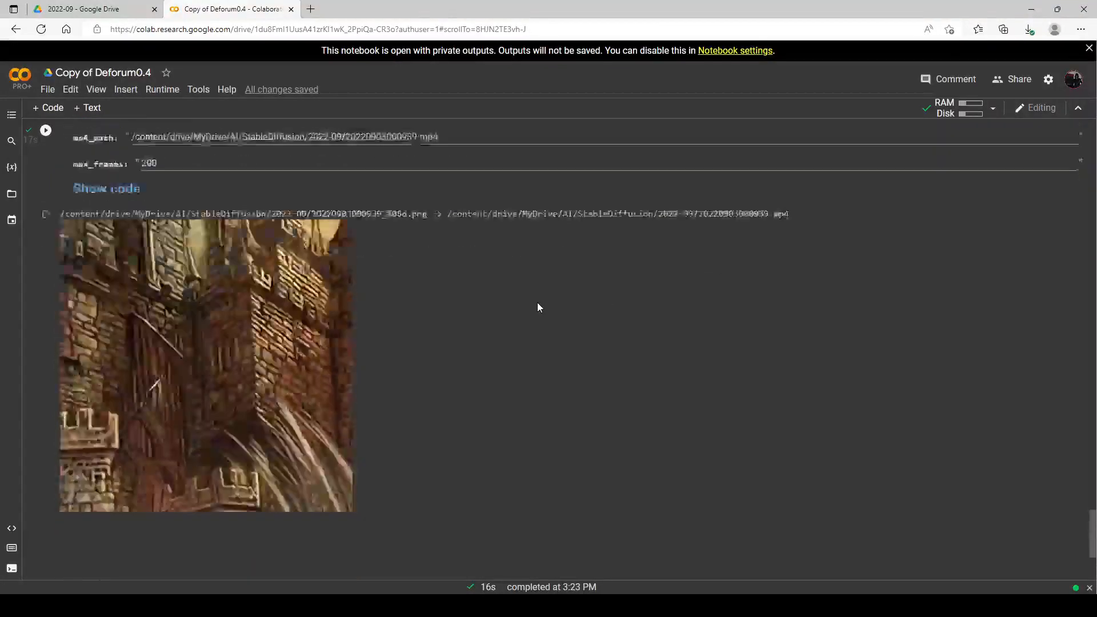
pyautogui.scroll(3, 400, 326)
pyautogui.scroll(15, 419, 335)
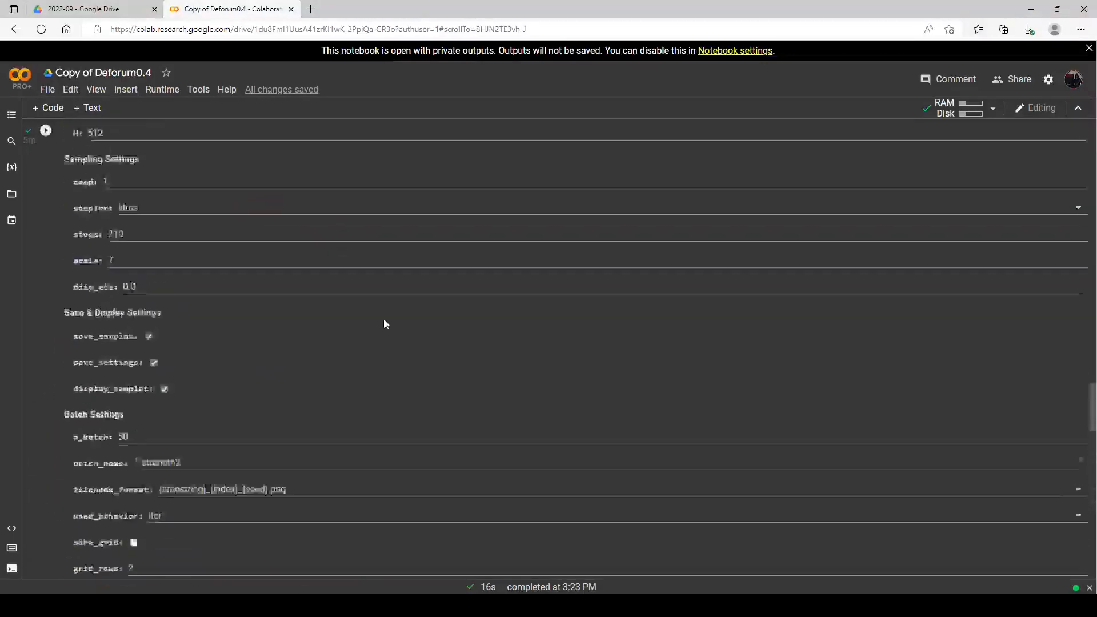
# Review the Coherence and 3D Depth Warping settings in the animation settings and highlight the fov value
pyautogui.scroll(15, 384, 324)
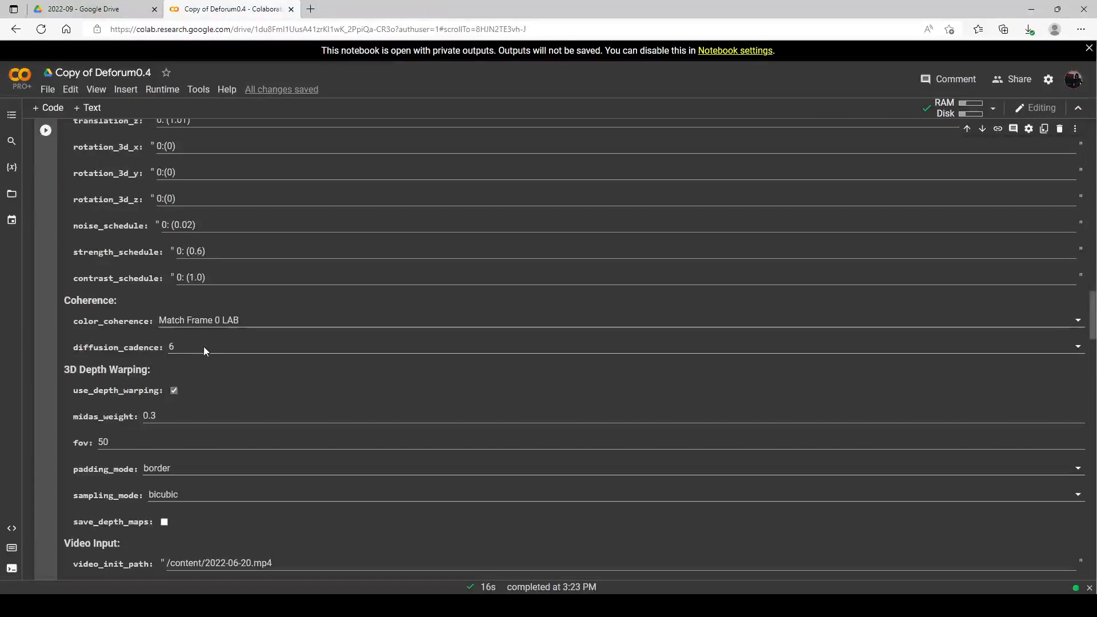
pyautogui.scroll(-1, 218, 278)
pyautogui.scroll(-2, 234, 314)
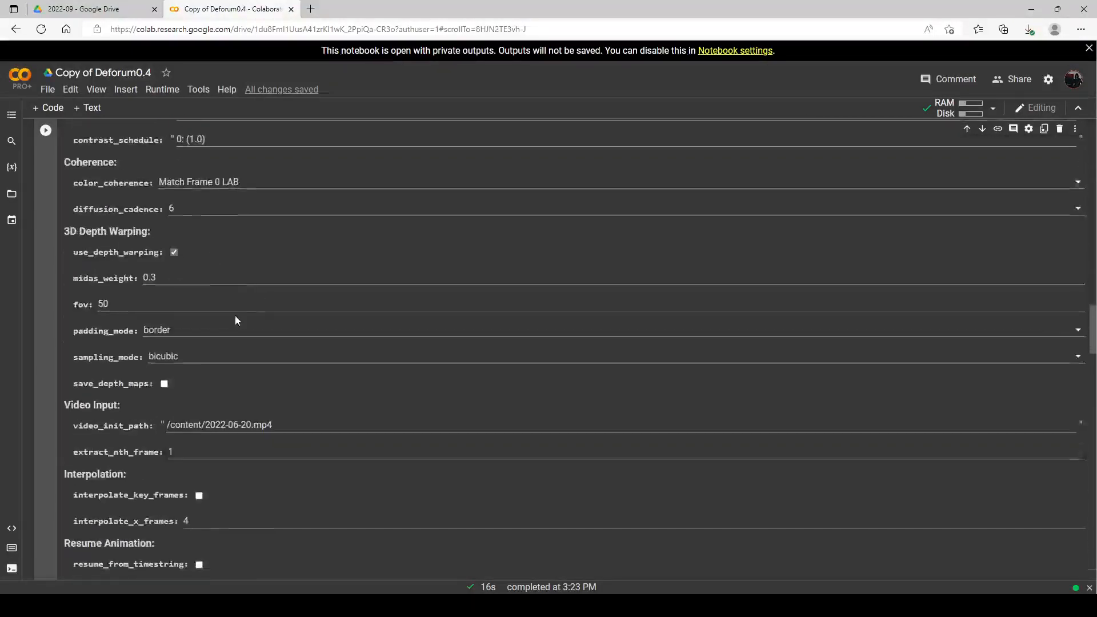
pyautogui.scroll(4, 151, 459)
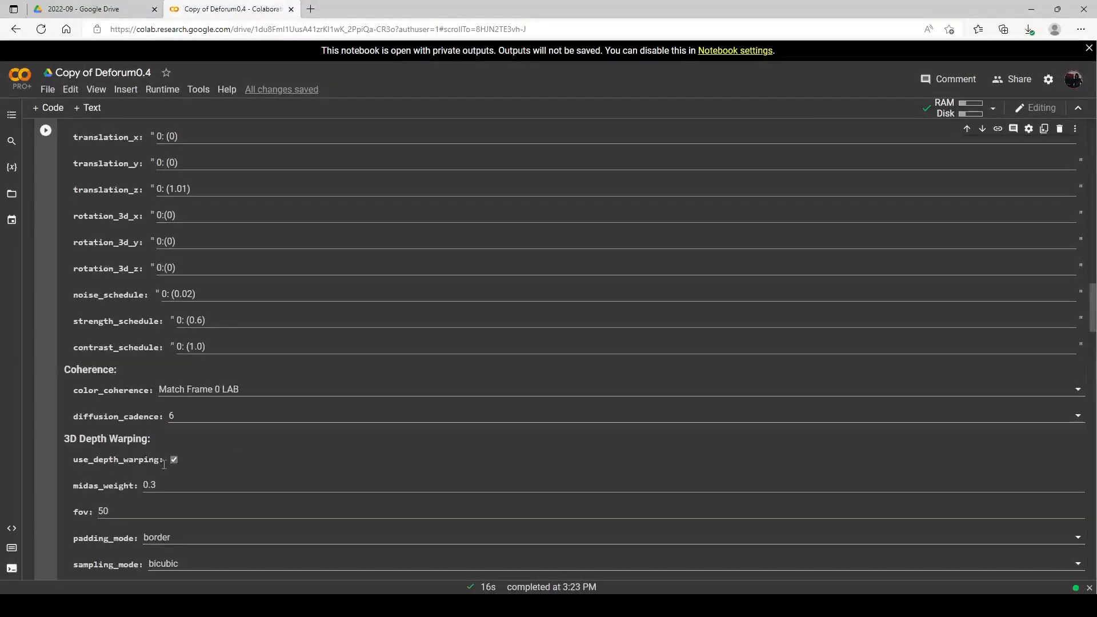
pyautogui.scroll(-1, 273, 379)
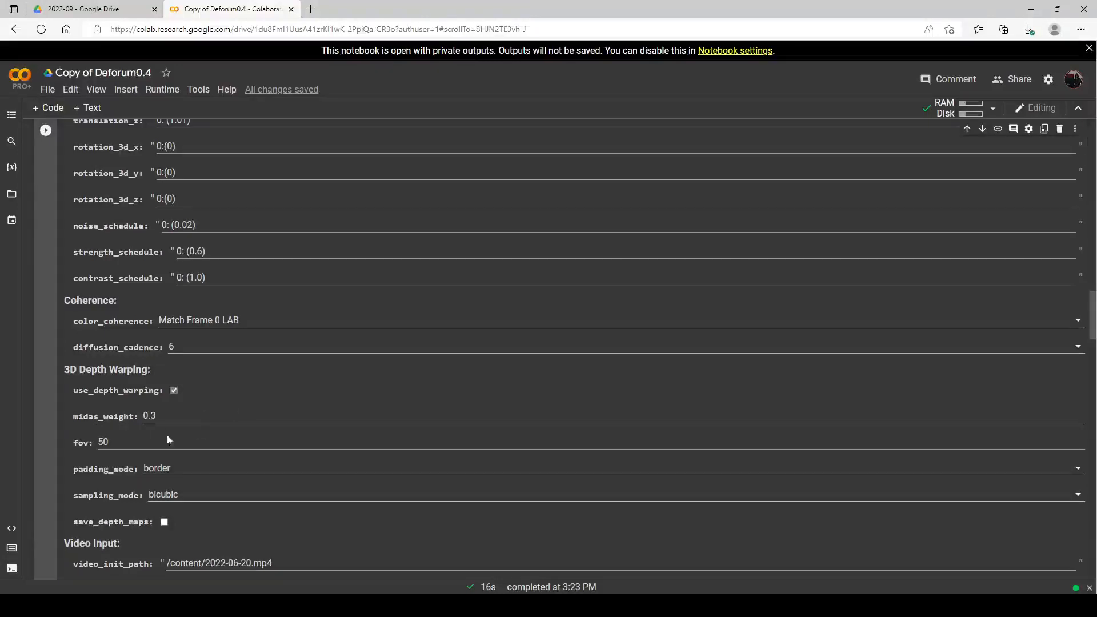
pyautogui.moveTo(124, 443); pyautogui.dragTo(94, 446)
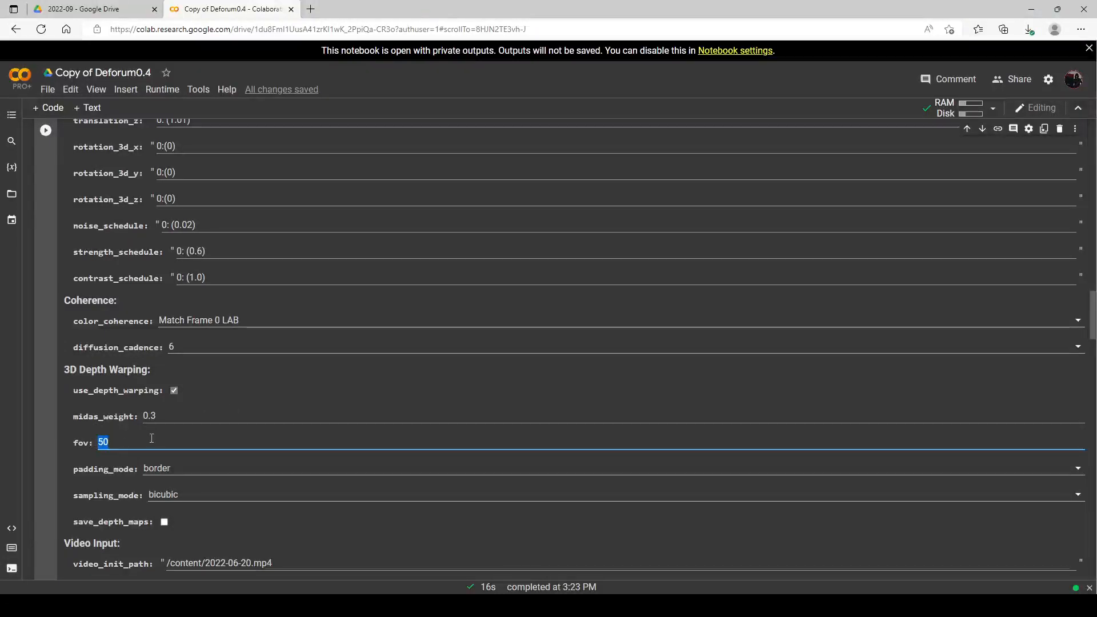
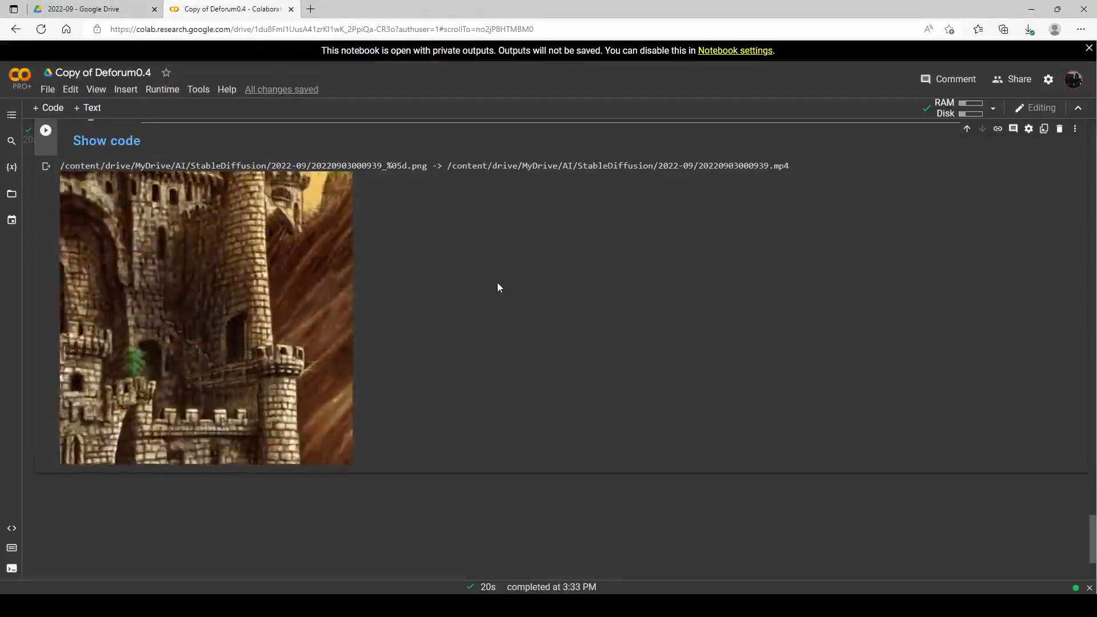
# Replay the newly rendered castle video from the beginning several times to judge its motion
pyautogui.moveTo(92, 452)
pyautogui.mouseDown()
pyautogui.moveTo(74, 455)
pyautogui.moveTo(114, 455)
pyautogui.moveTo(74, 454)
pyautogui.mouseUp()
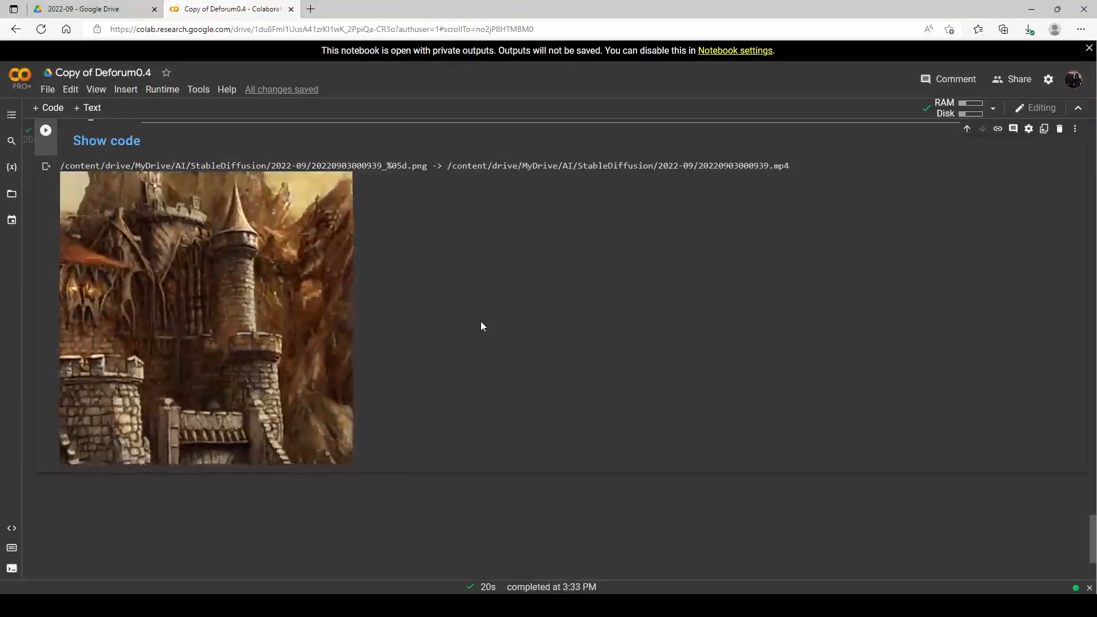
pyautogui.moveTo(347, 341)
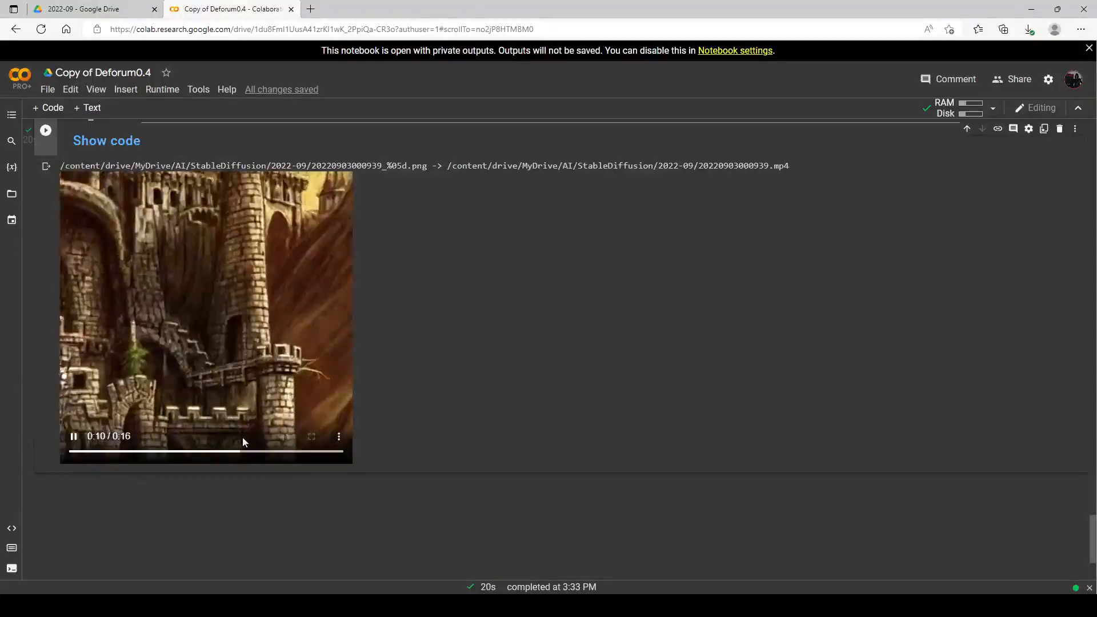
pyautogui.moveTo(161, 455); pyautogui.dragTo(67, 457)
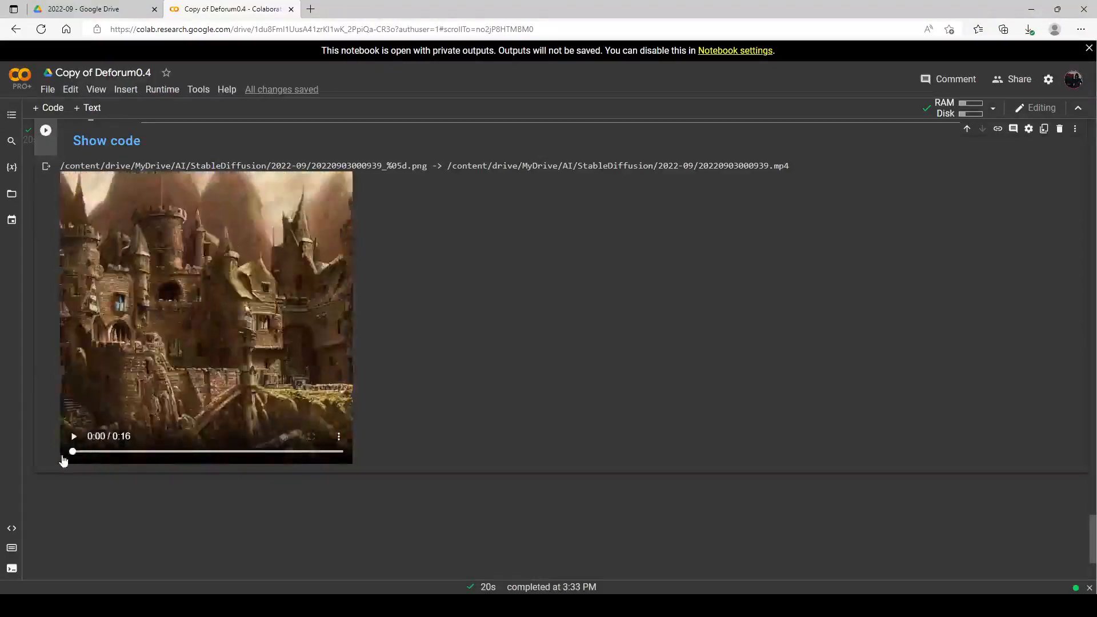
pyautogui.click(179, 435)
# Set animation_mode to 2D in the Animation Settings and select the zoom value under Motion Parameters
pyautogui.scroll(5, 326, 358)
pyautogui.scroll(20, 327, 358)
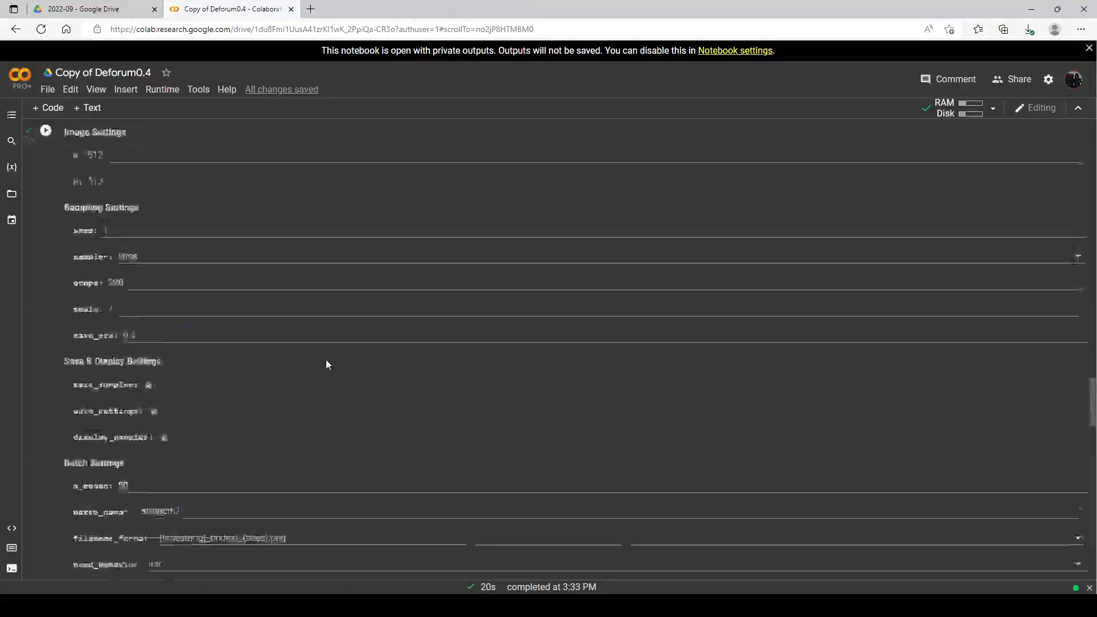
pyautogui.scroll(5, 326, 364)
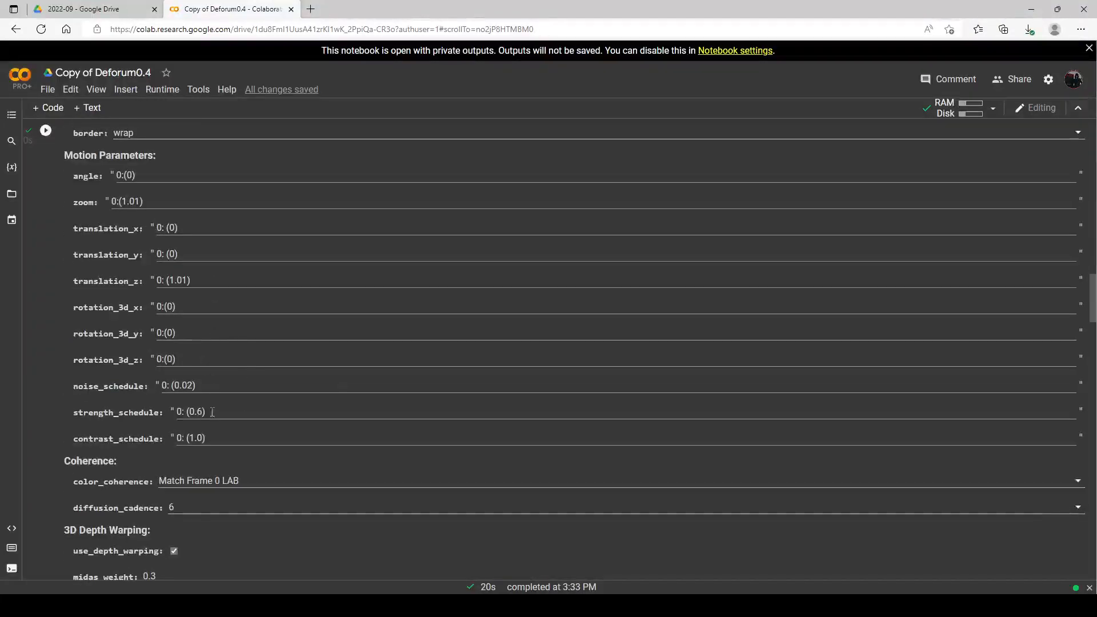
pyautogui.scroll(1, 205, 351)
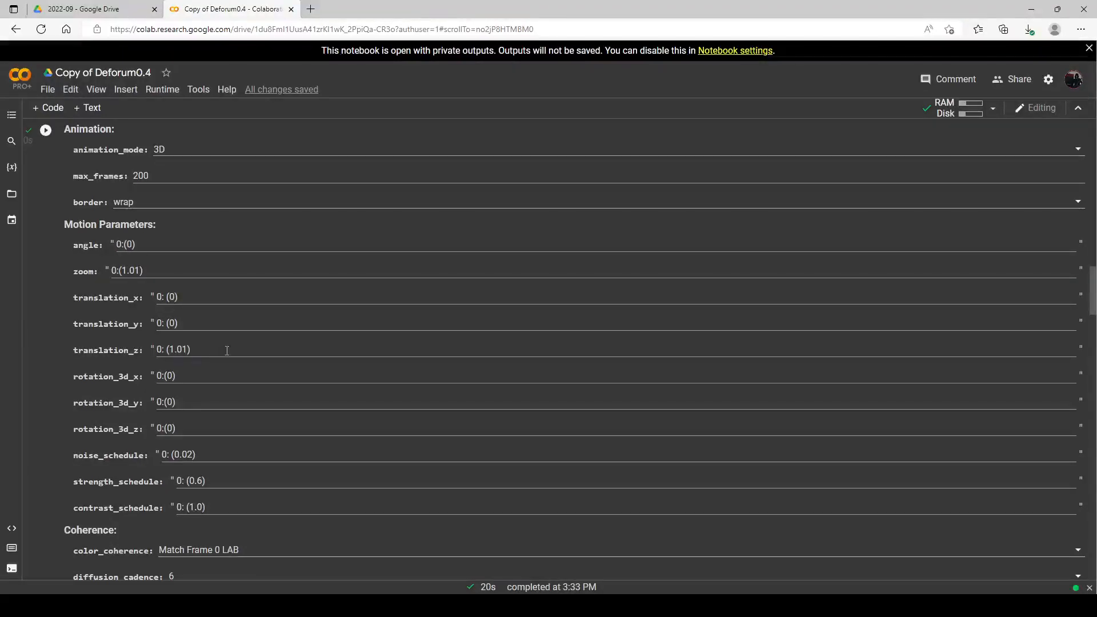
pyautogui.scroll(1, 226, 350)
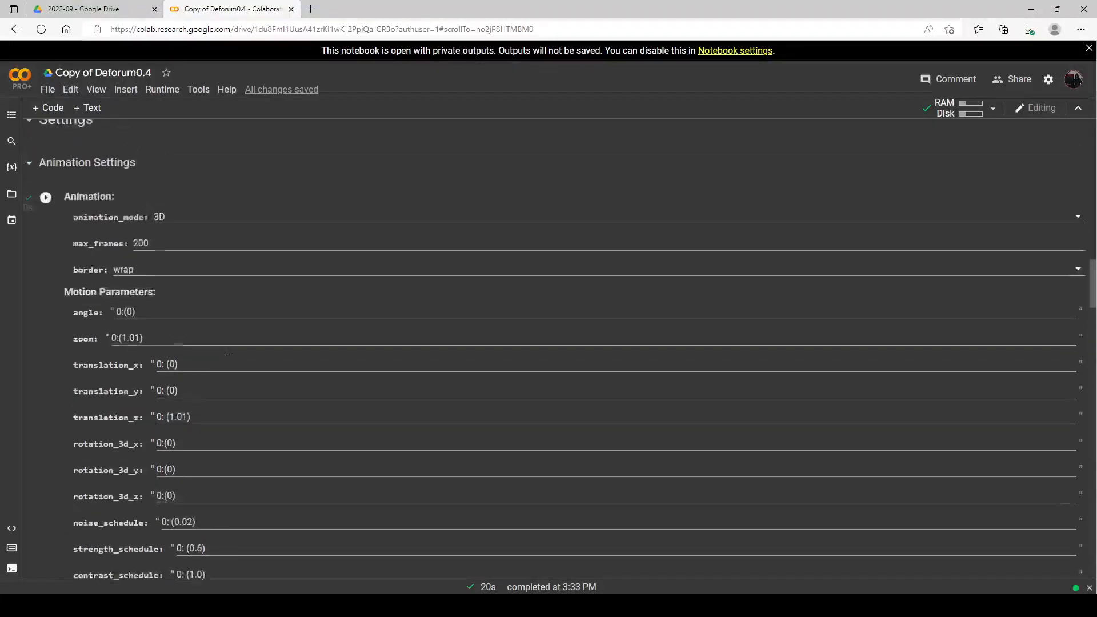
pyautogui.click(200, 218)
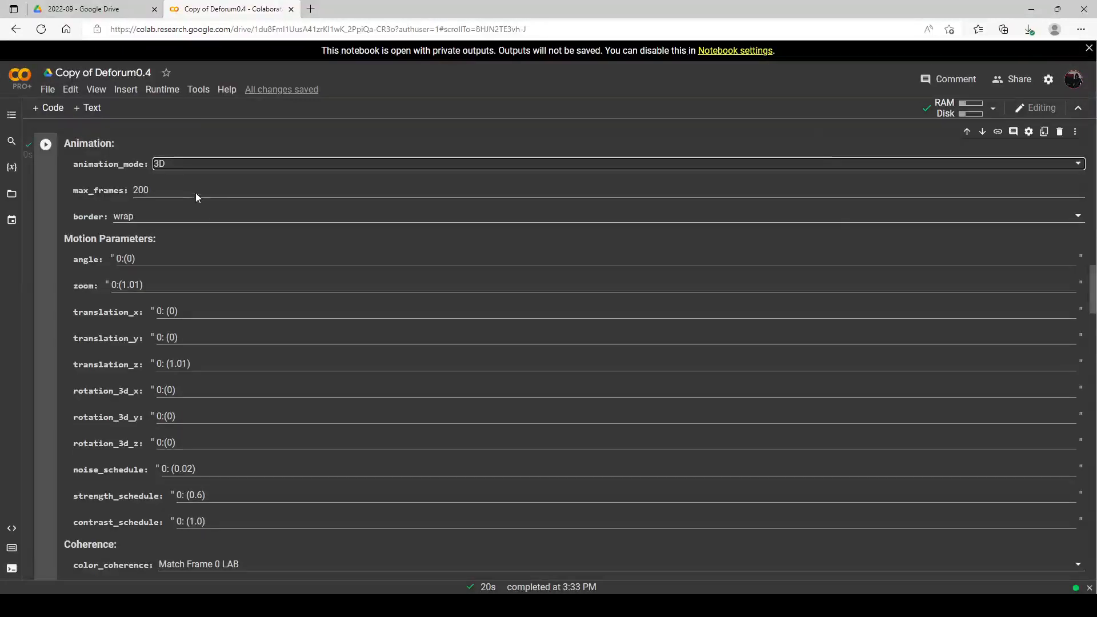
pyautogui.press('Up')
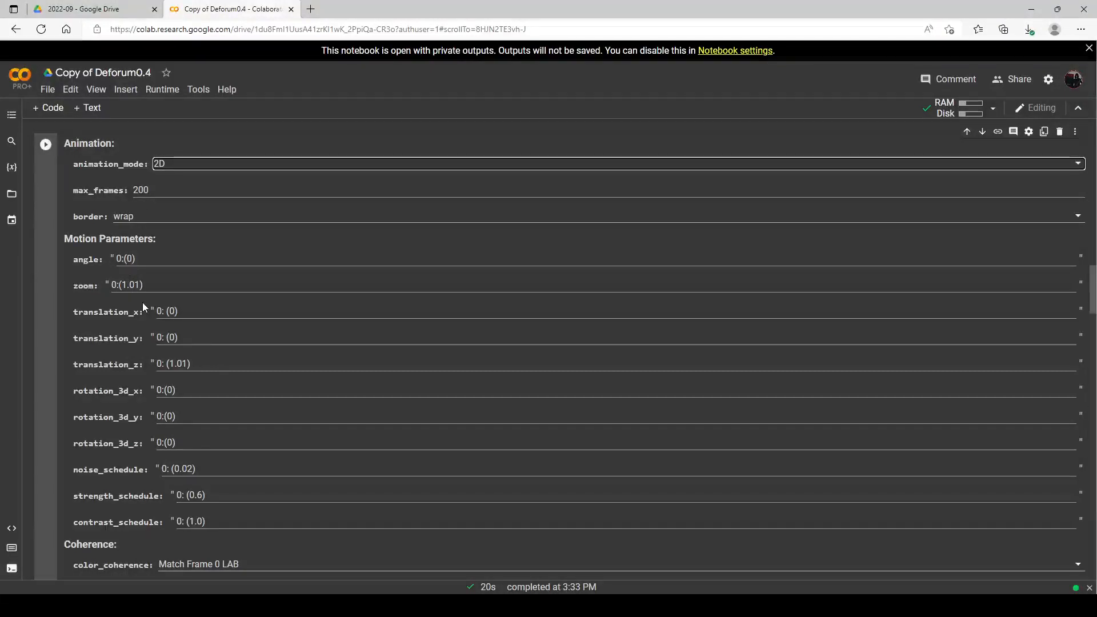
pyautogui.tripleClick(144, 284)
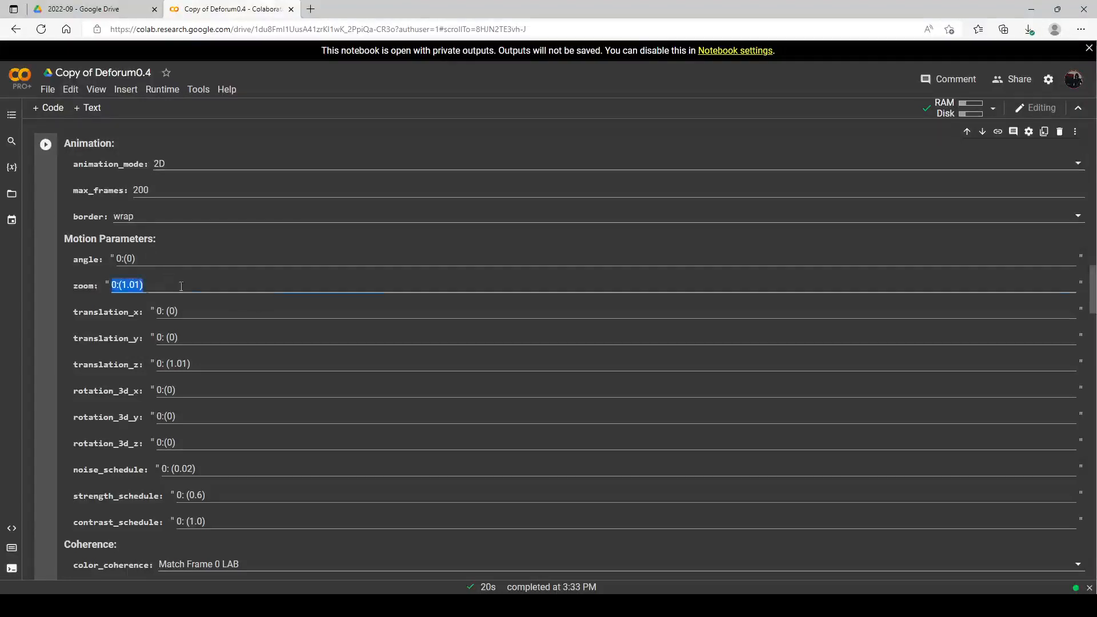
# Set the translation_z motion parameter to 0: (0)
pyautogui.press('Right')
pyautogui.press('Left')
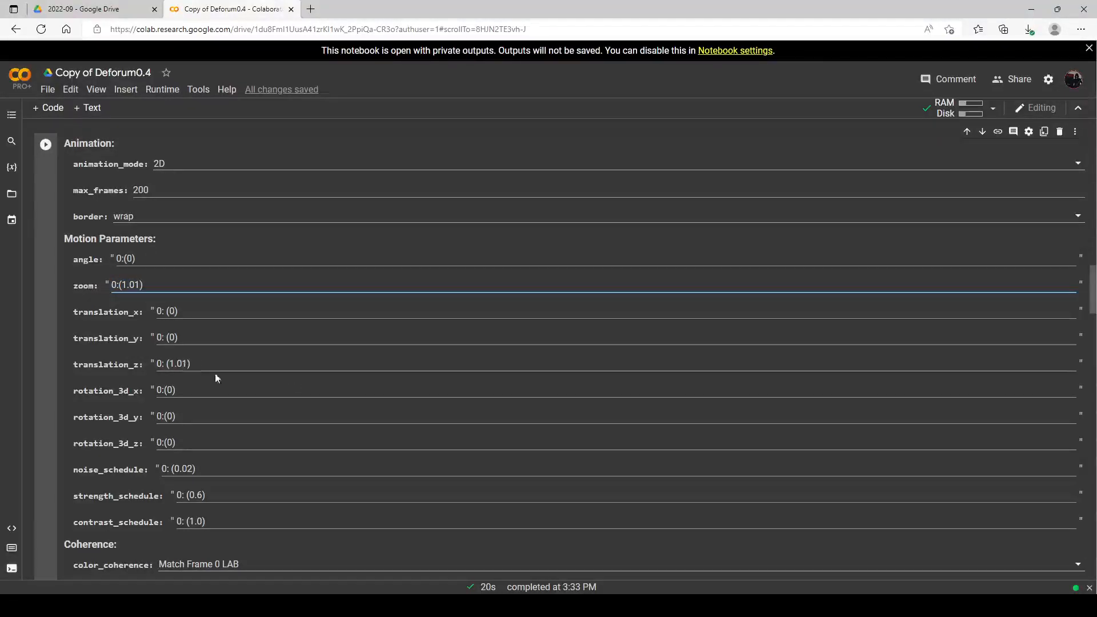
pyautogui.click(187, 364)
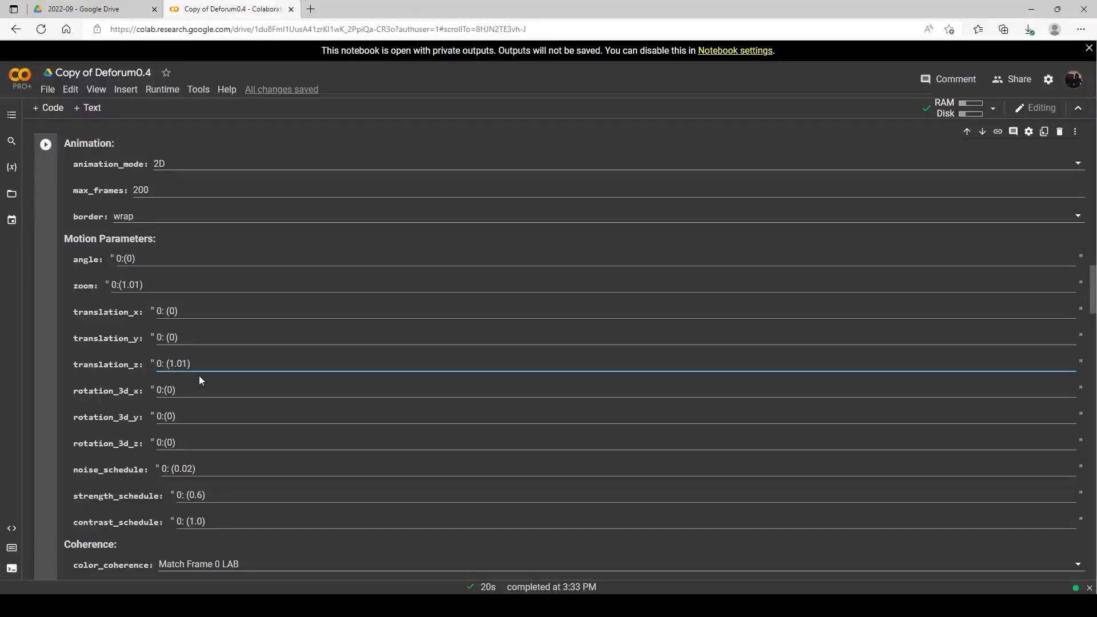
pyautogui.press('BackSpace')
pyautogui.press('BackSpace')
pyautogui.press('BackSpace')
pyautogui.write('0')
# Turn off use_depth_warping and run the Animation Settings cell
pyautogui.scroll(-2, 200, 383)
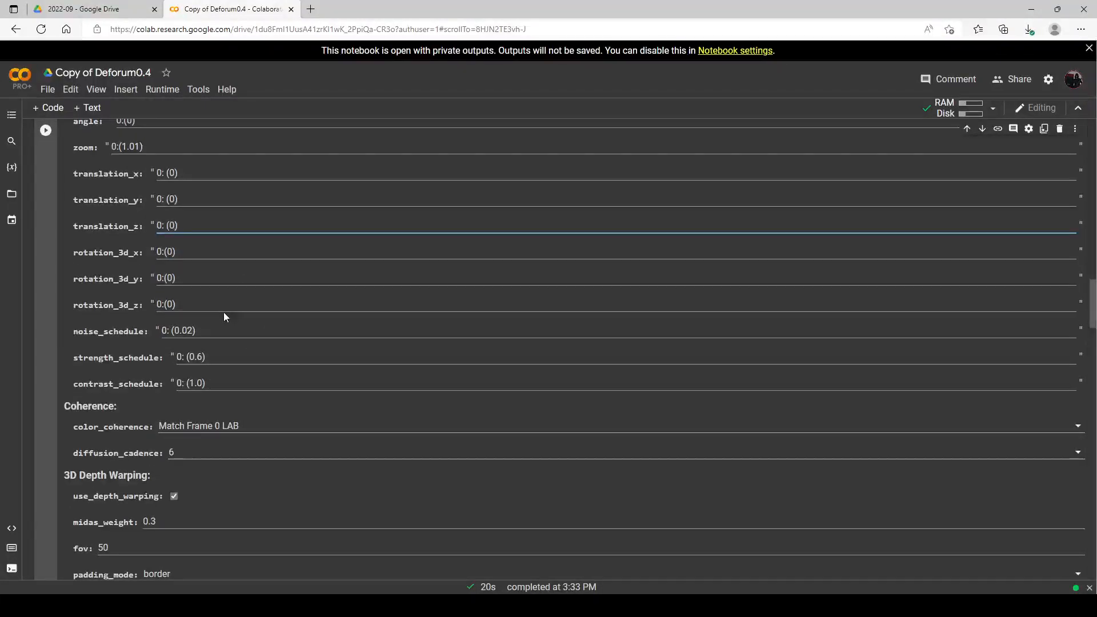
pyautogui.scroll(-1, 224, 312)
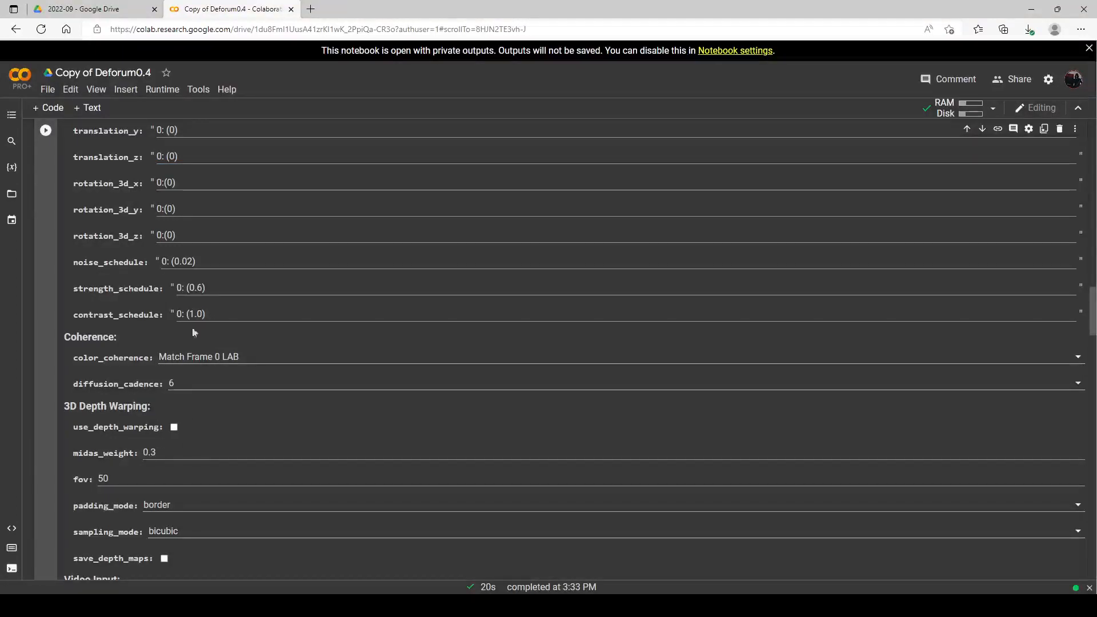
pyautogui.scroll(5, 193, 331)
pyautogui.click(45, 284)
pyautogui.scroll(-3, 246, 308)
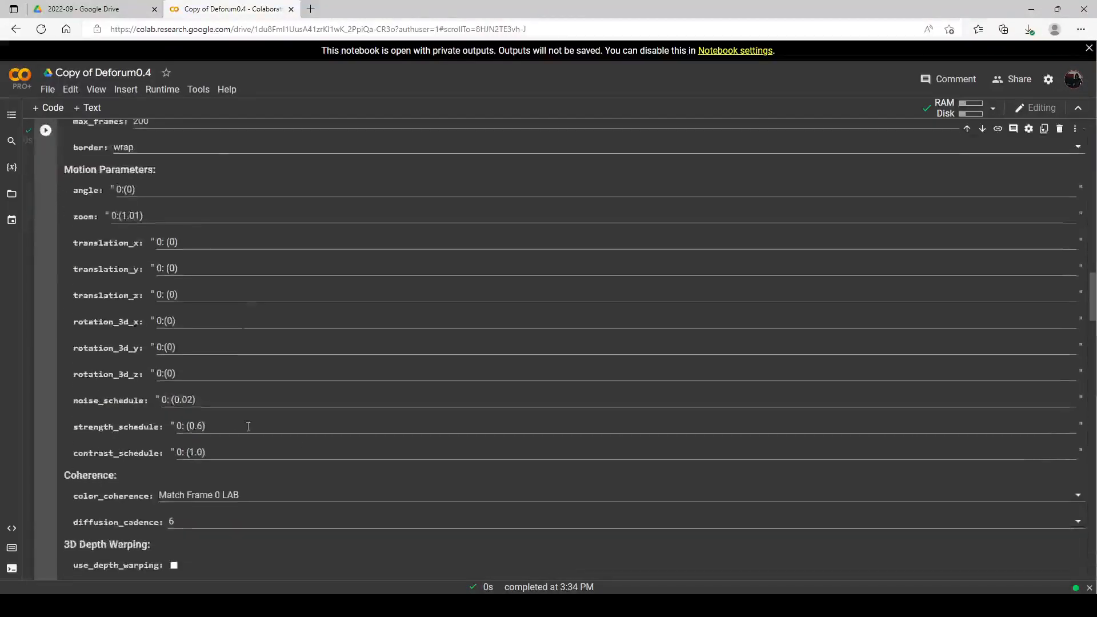
# Replace the castle subject and its artists in animation_prompts with "cabin in a field by thomas kinkade"
pyautogui.scroll(-3, 248, 426)
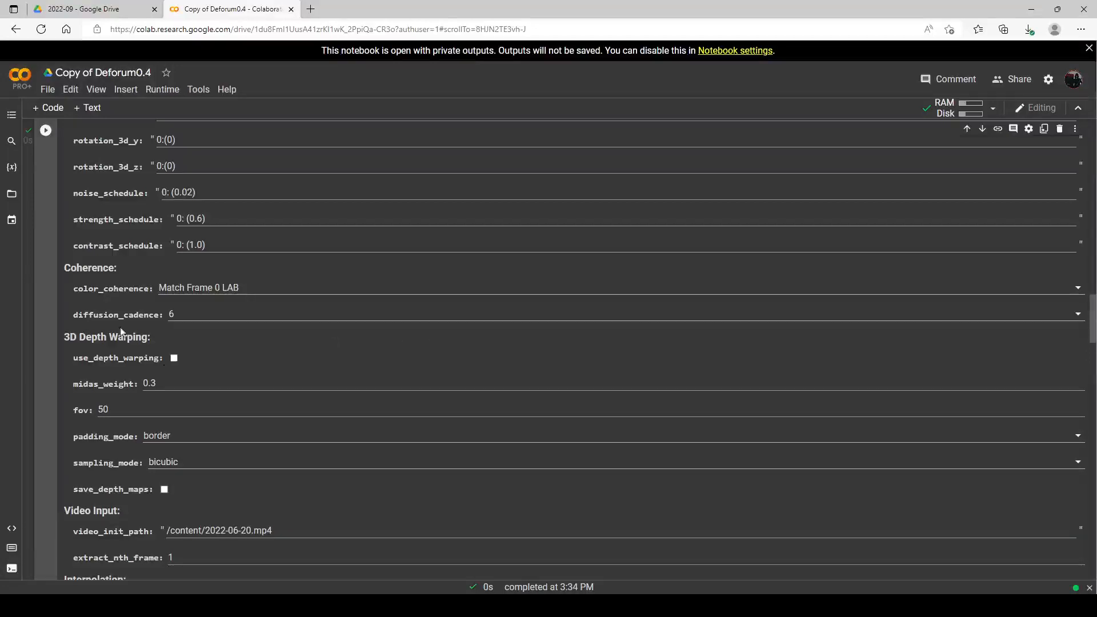
pyautogui.scroll(-10, 268, 321)
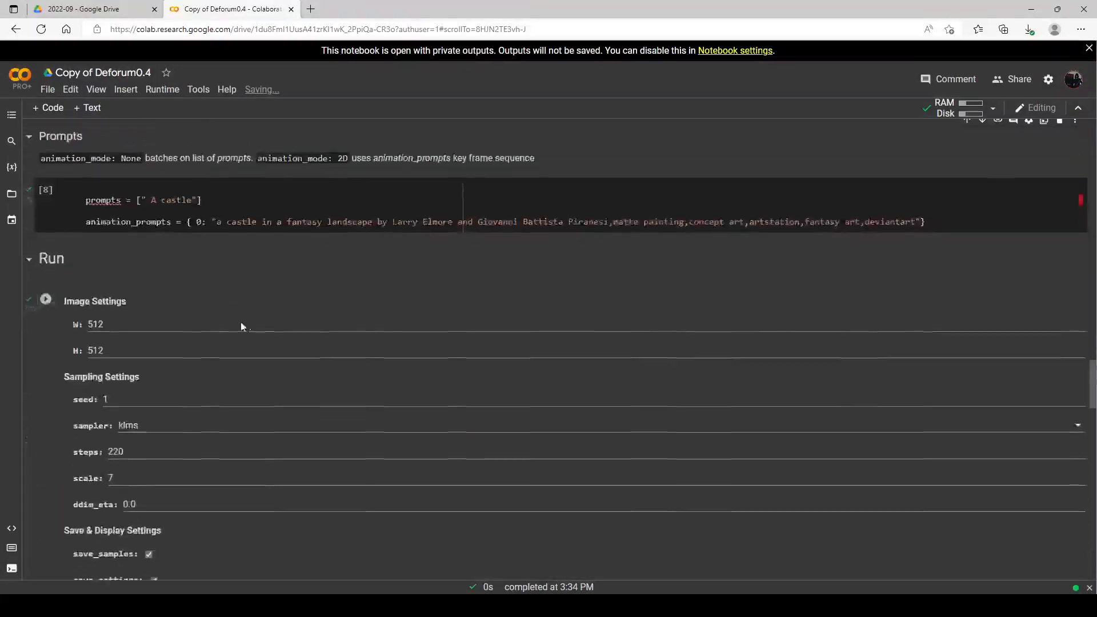
pyautogui.scroll(-1, 204, 314)
pyautogui.scroll(5, 132, 296)
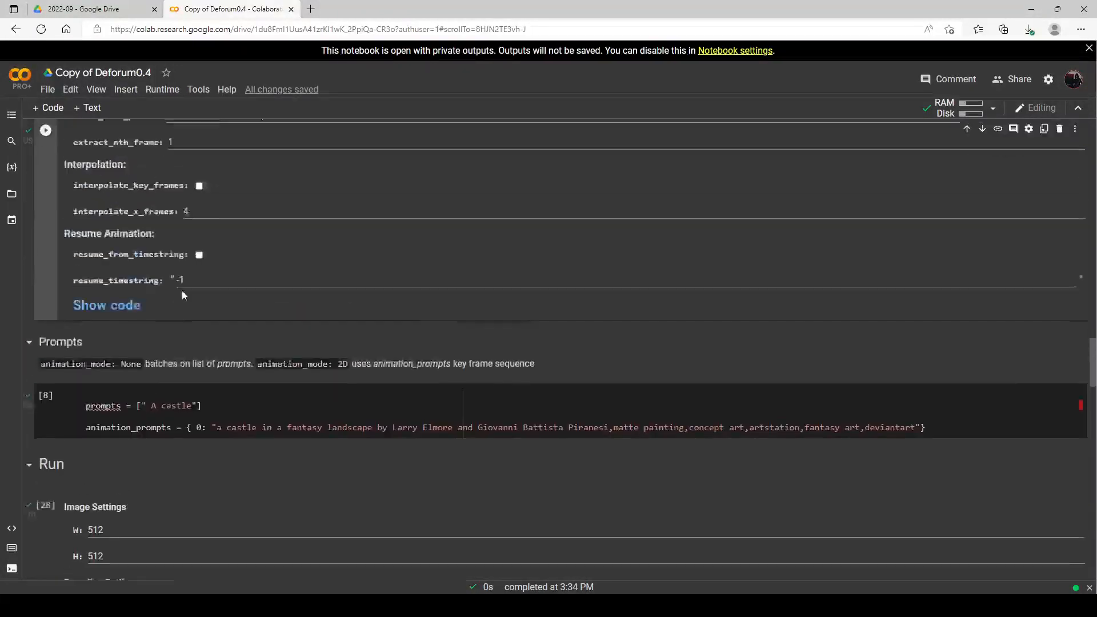
pyautogui.scroll(5, 182, 290)
pyautogui.scroll(-5, 181, 290)
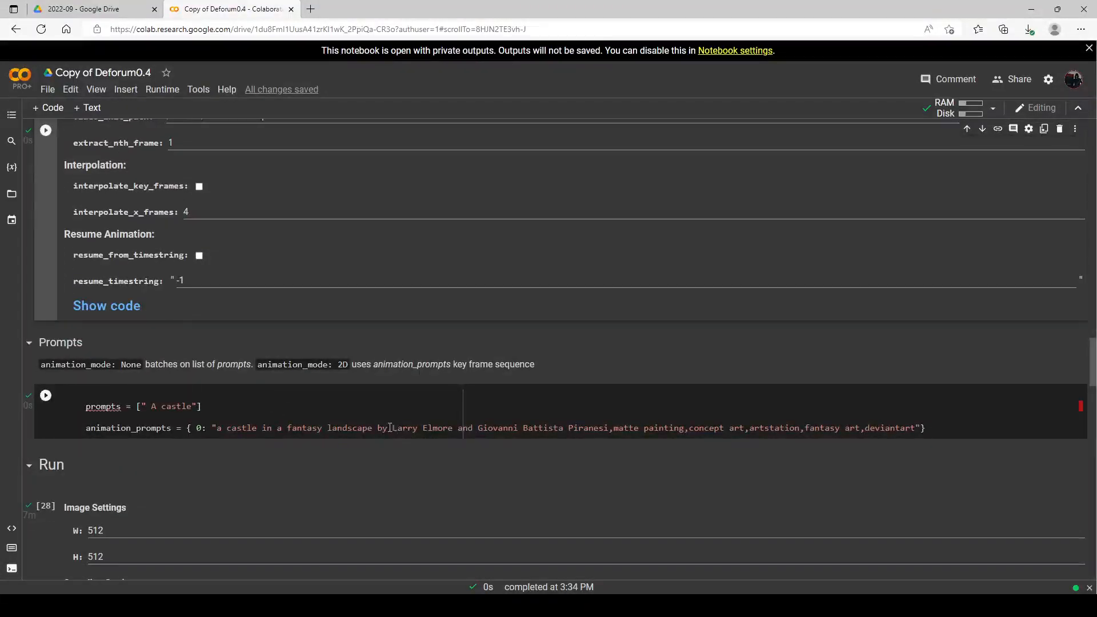
pyautogui.moveTo(227, 428); pyautogui.dragTo(534, 427)
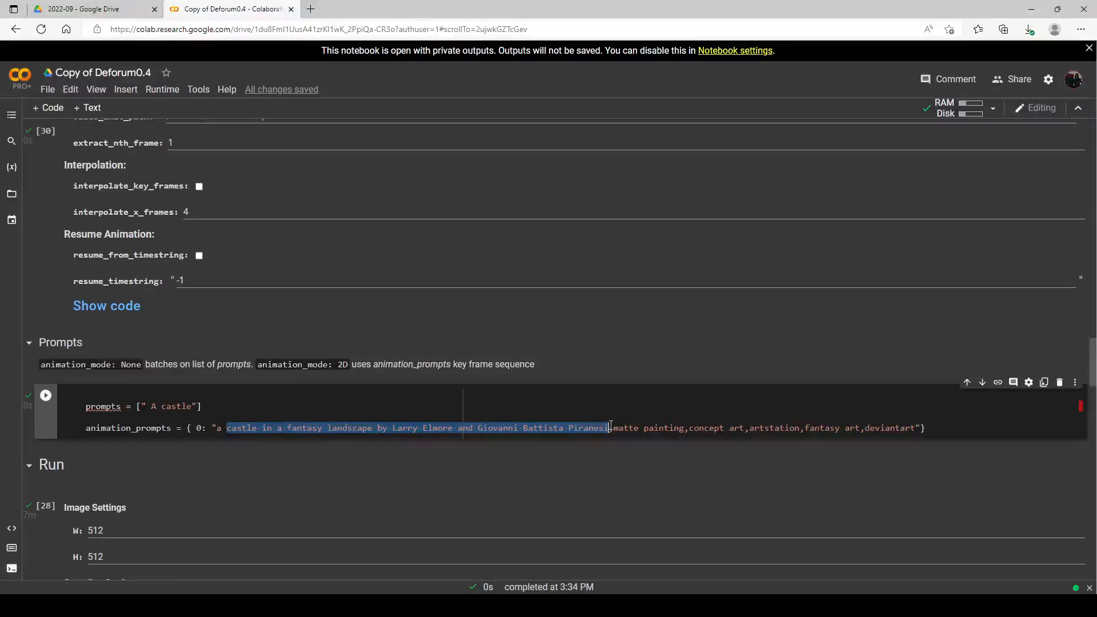
pyautogui.press('BackSpace')
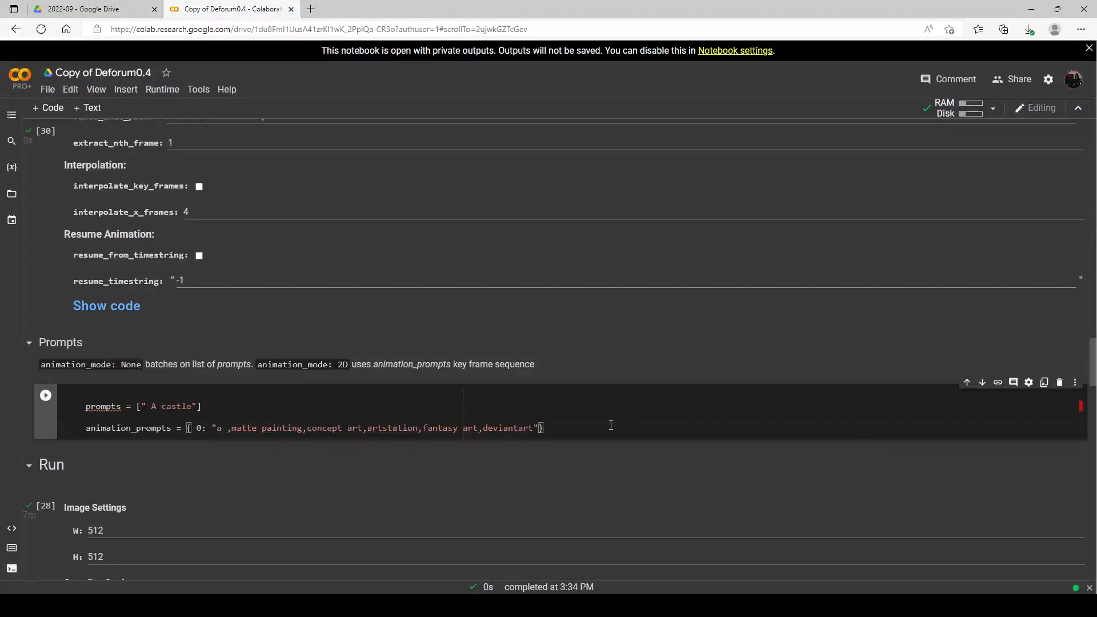
pyautogui.write('h')
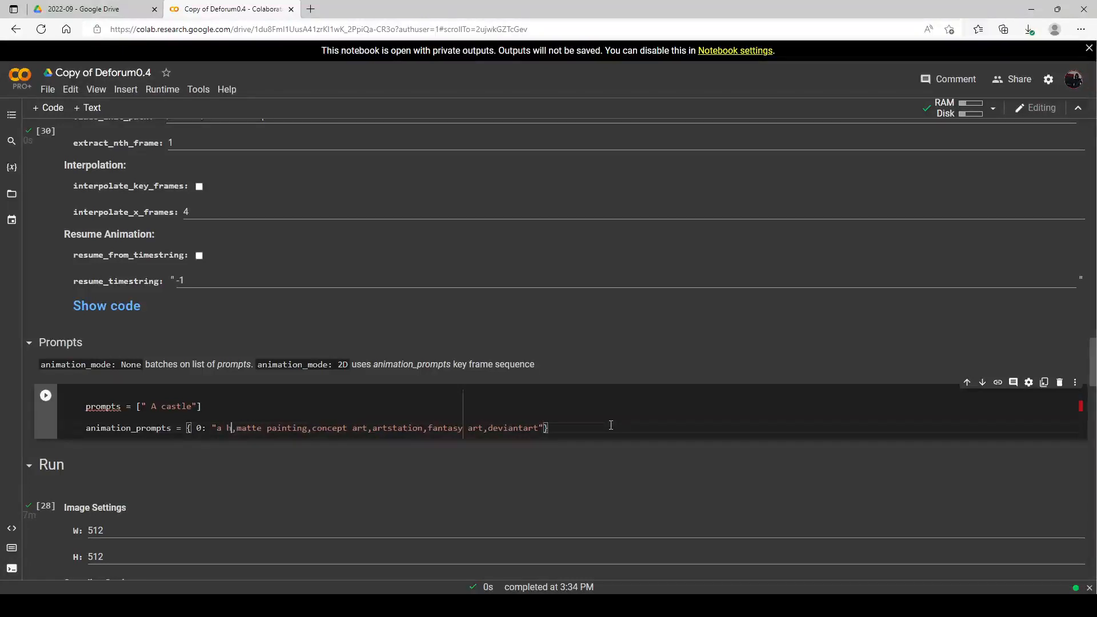
pyautogui.write('cab')
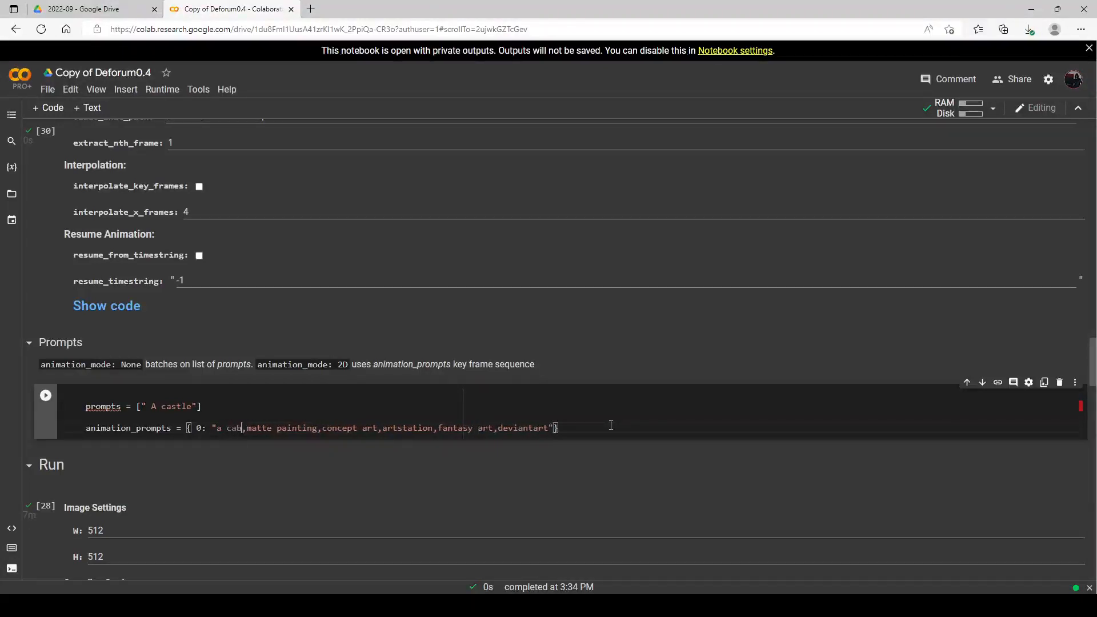
pyautogui.write('field')
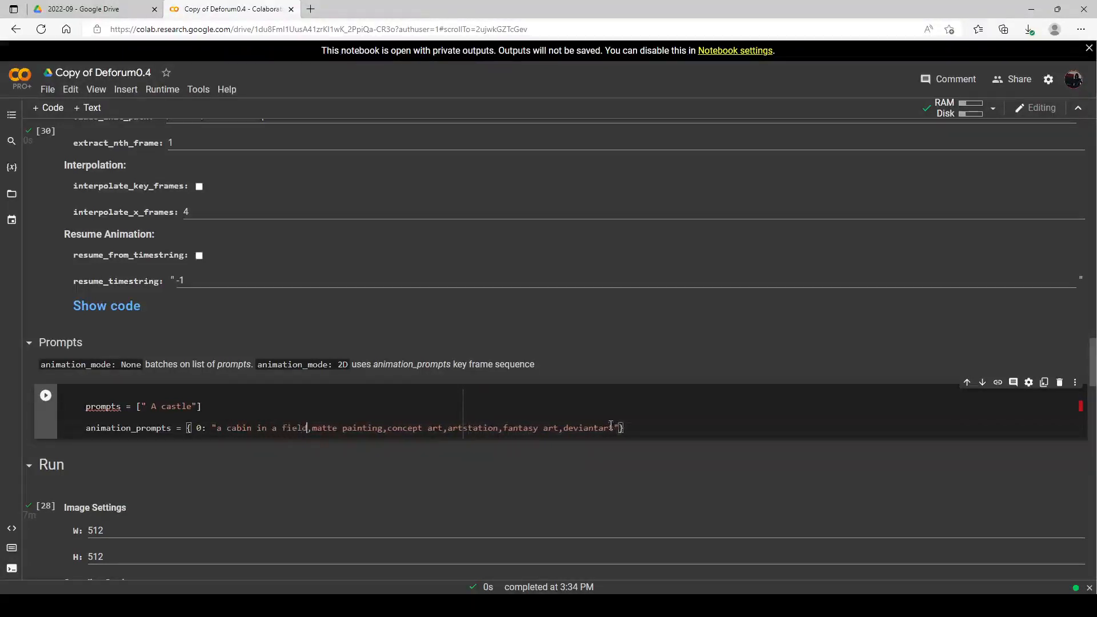
pyautogui.write('thomas kinkade')
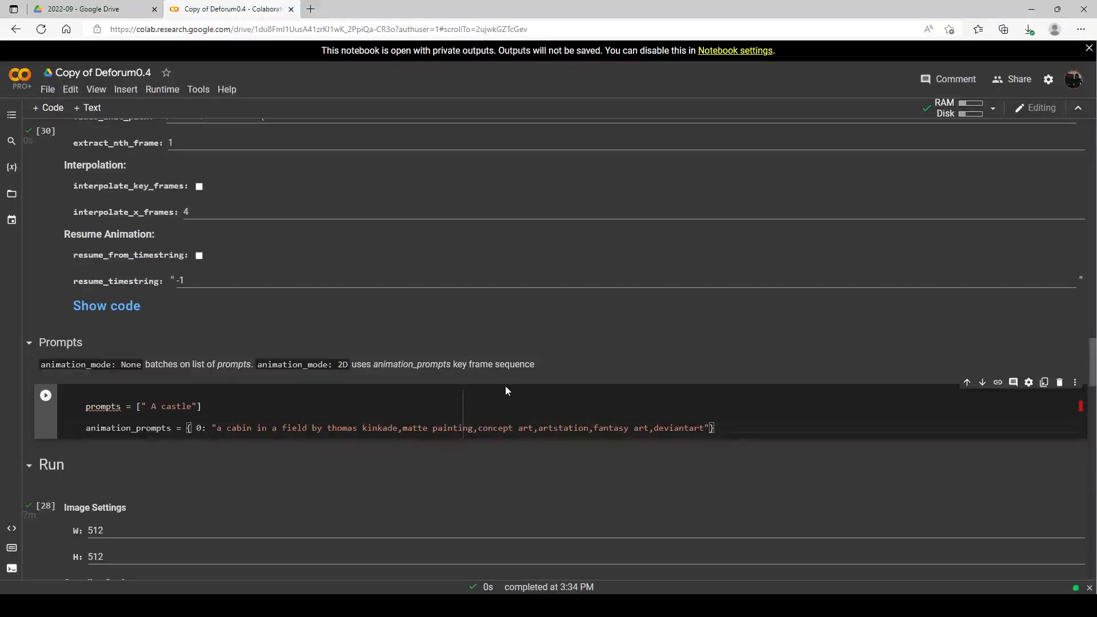
# Remove "fantasy art" and "deviantart" from the end of the animation prompt
pyautogui.press('Right')
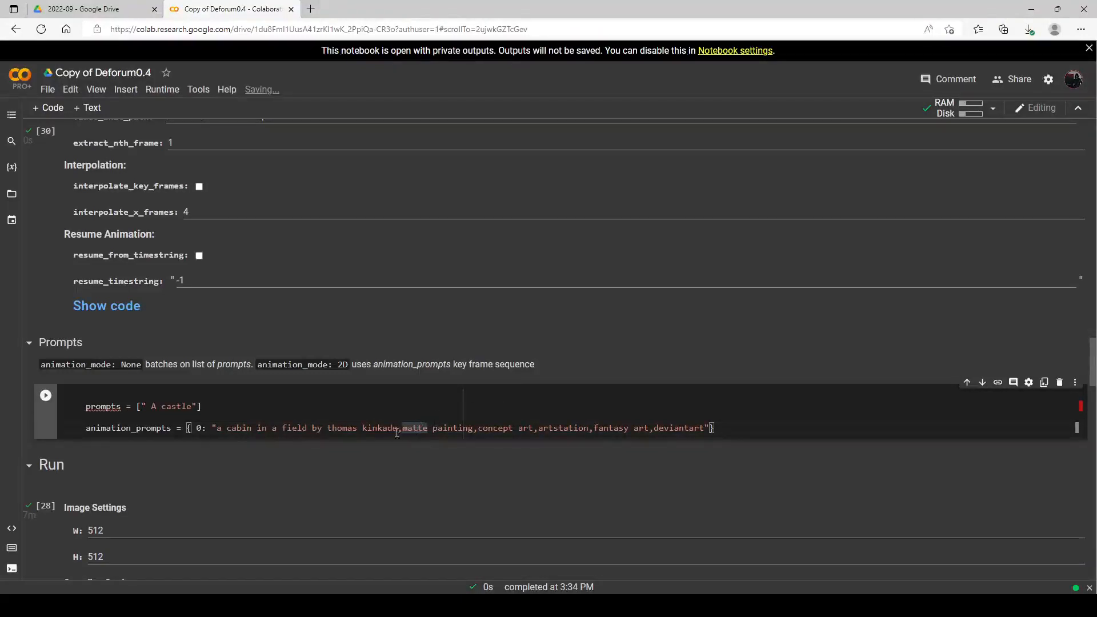
pyautogui.moveTo(403, 428); pyautogui.dragTo(603, 429)
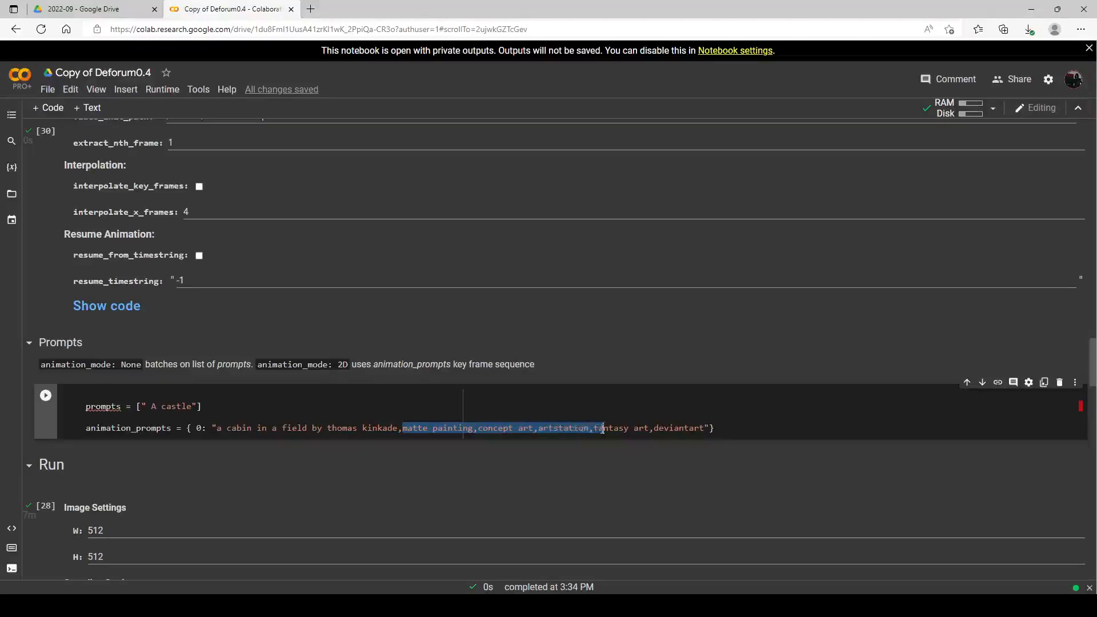
pyautogui.click(644, 428)
pyautogui.press('BackSpace')
pyautogui.press('BackSpace')
pyautogui.press('BackSpace')
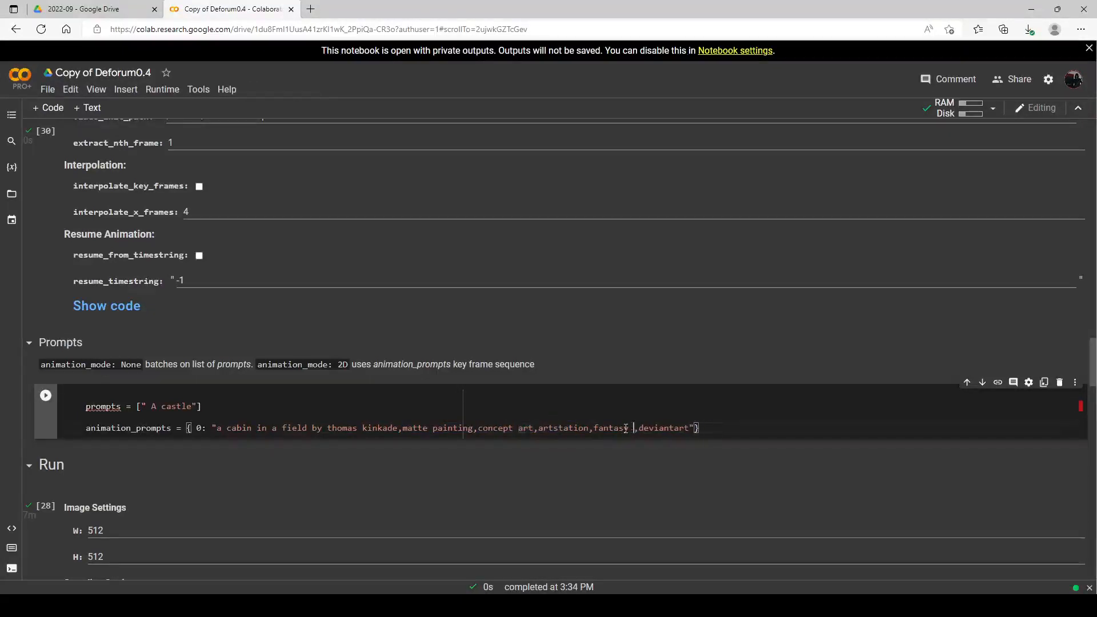
pyautogui.press('BackSpace')
pyautogui.click(625, 428)
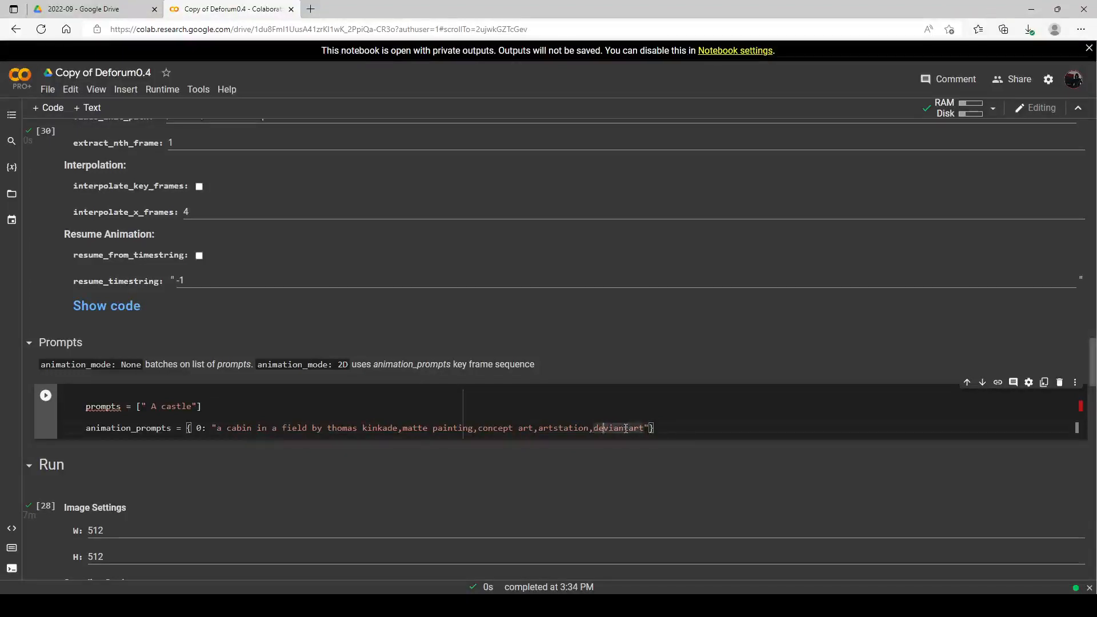
pyautogui.press('BackSpace')
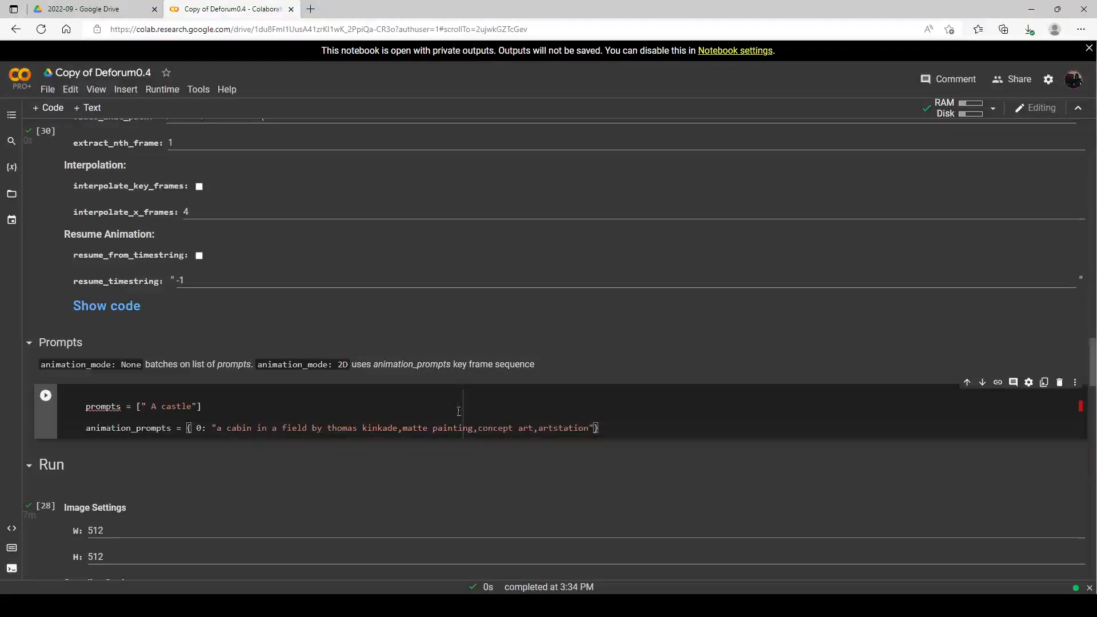
# Remove "concept art" from the animation prompt, keeping "matte painting" and "artstation"
pyautogui.click(536, 427)
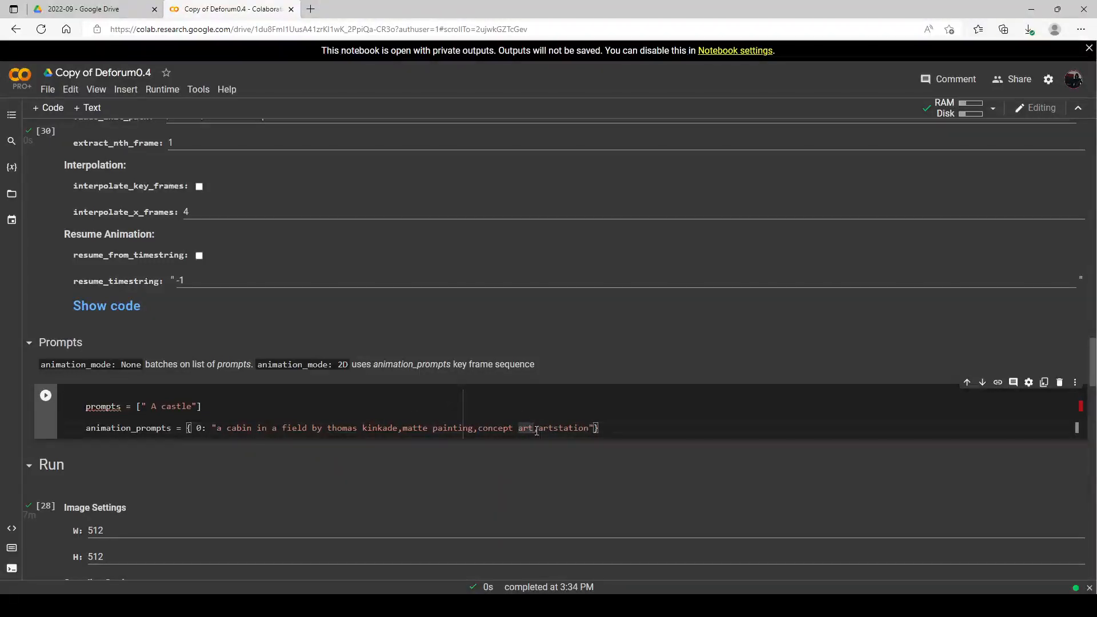
pyautogui.press('BackSpace')
pyautogui.press('BackSpace')
pyautogui.press('BackSpace')
pyautogui.press('BackSpace')
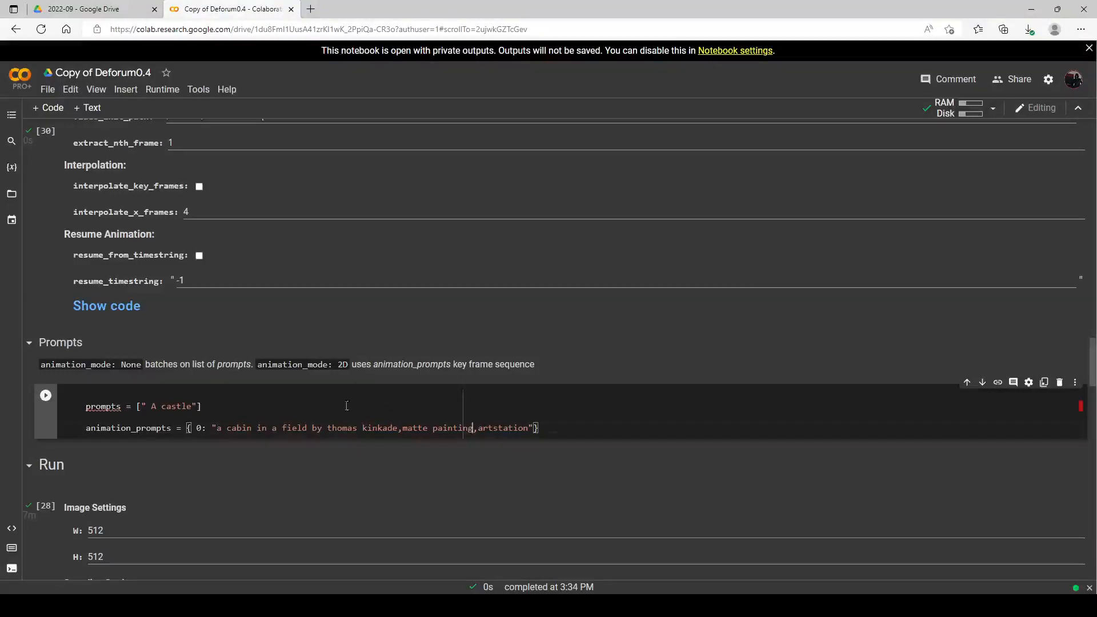
# Set the batch_name in the Run section's batch settings to strength3
pyautogui.scroll(12, 338, 408)
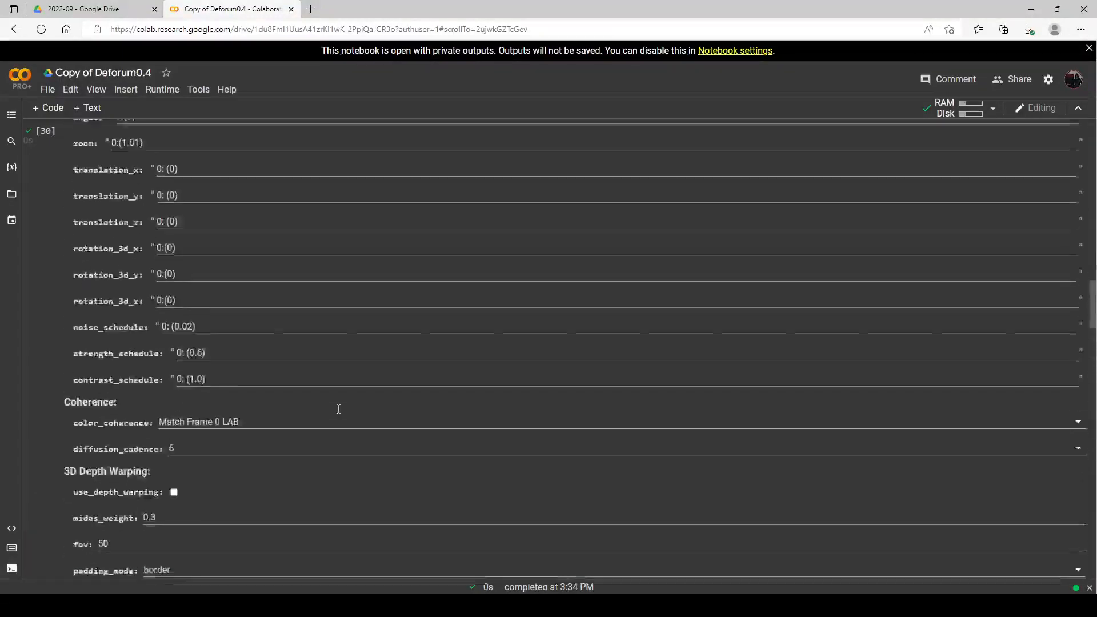
pyautogui.scroll(4, 338, 409)
pyautogui.scroll(-2, 338, 409)
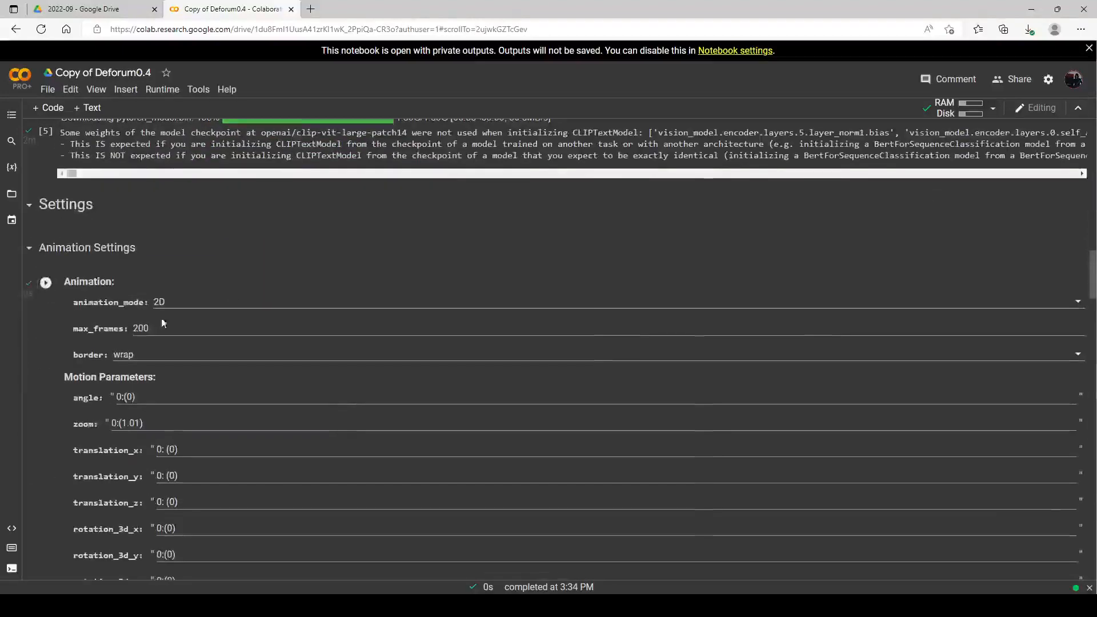
pyautogui.scroll(-4, 244, 307)
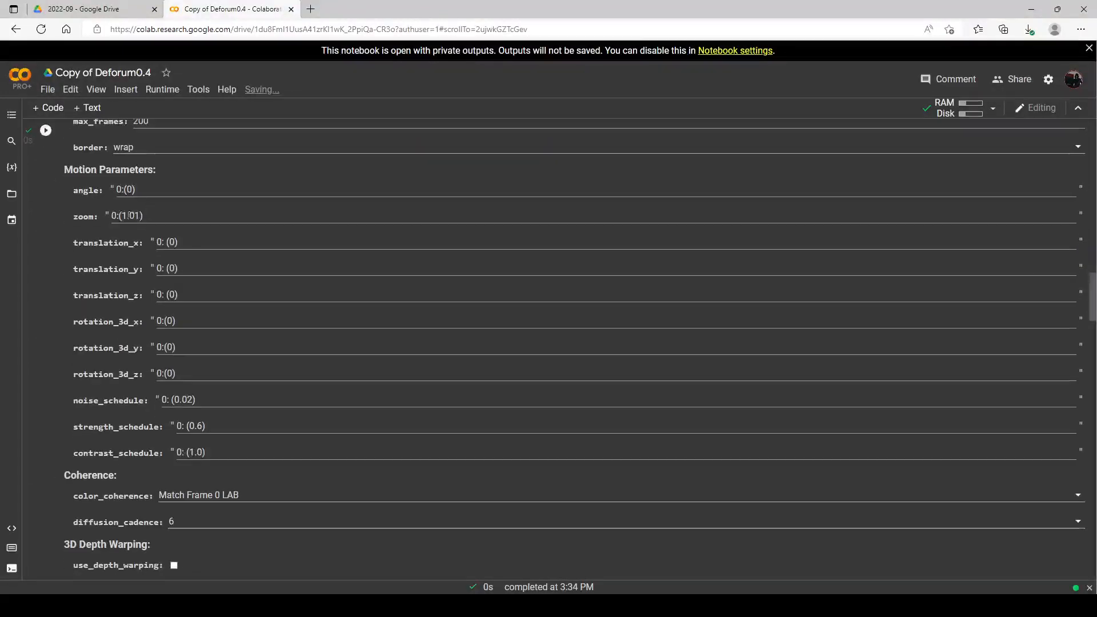
pyautogui.scroll(-1, 195, 216)
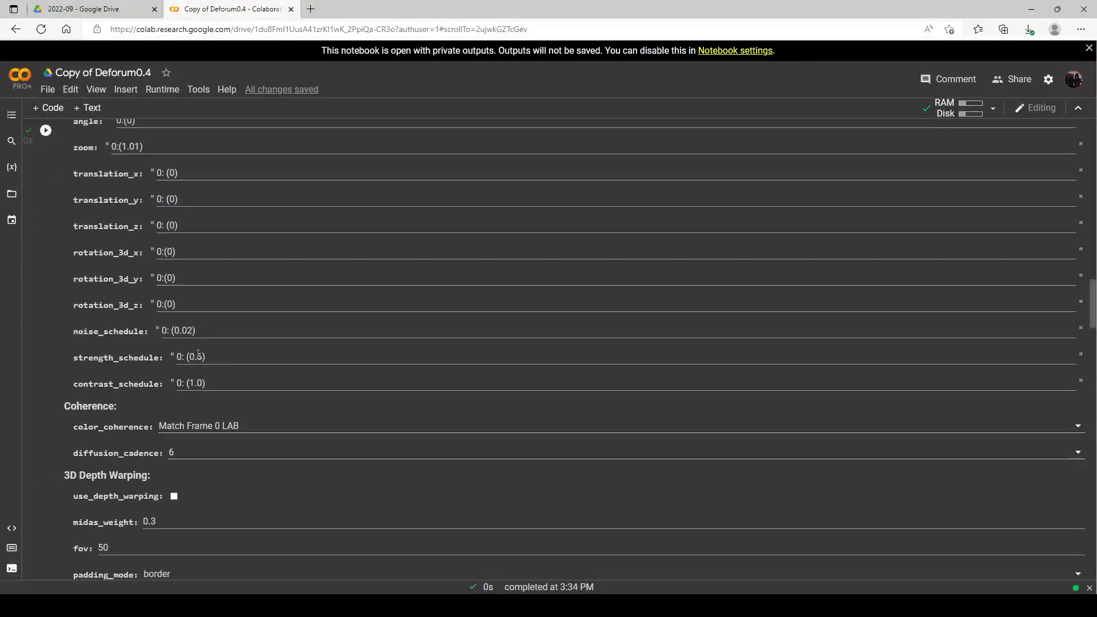
pyautogui.scroll(-7, 214, 350)
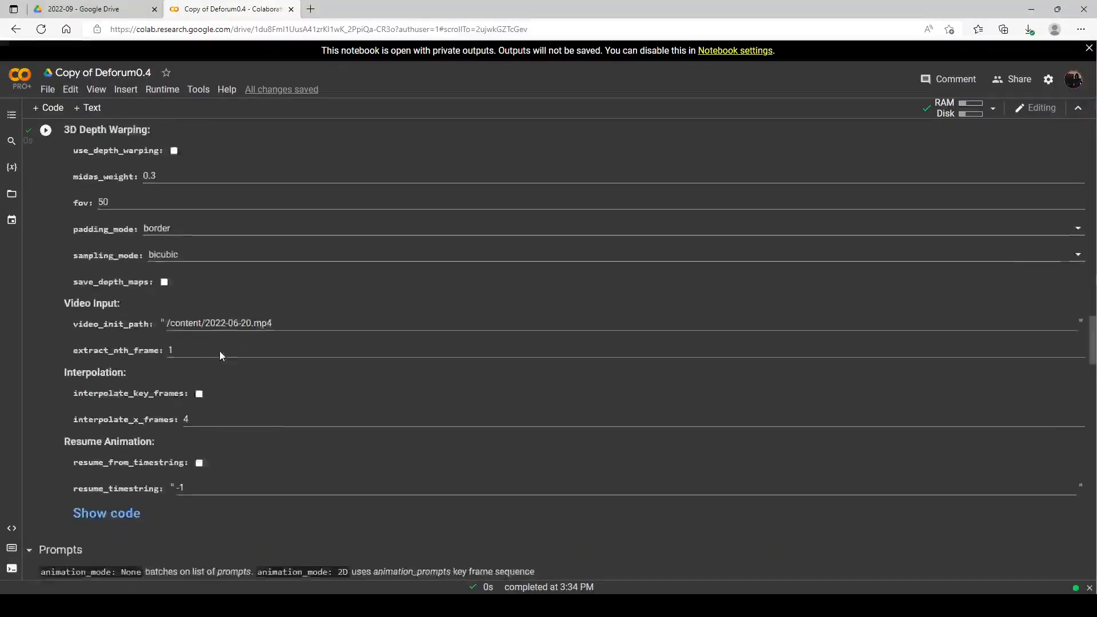
pyautogui.scroll(-7, 221, 372)
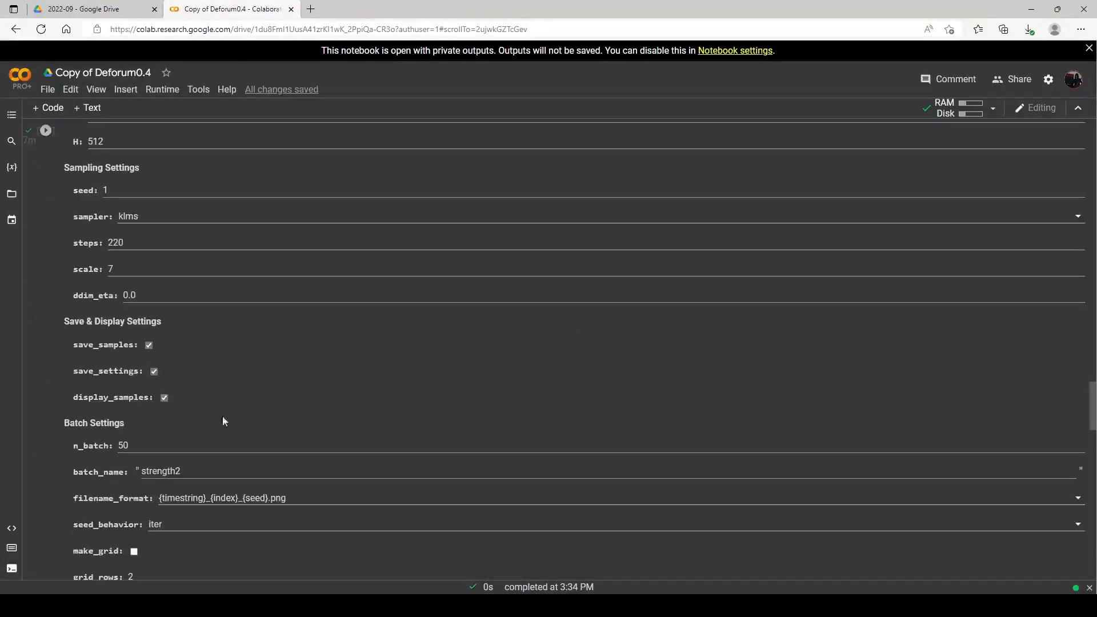
pyautogui.click(200, 474)
pyautogui.press('BackSpace')
pyautogui.write('3')
# Run the Prompts cell and the Run cell to render the cabin animation
pyautogui.scroll(5, 117, 236)
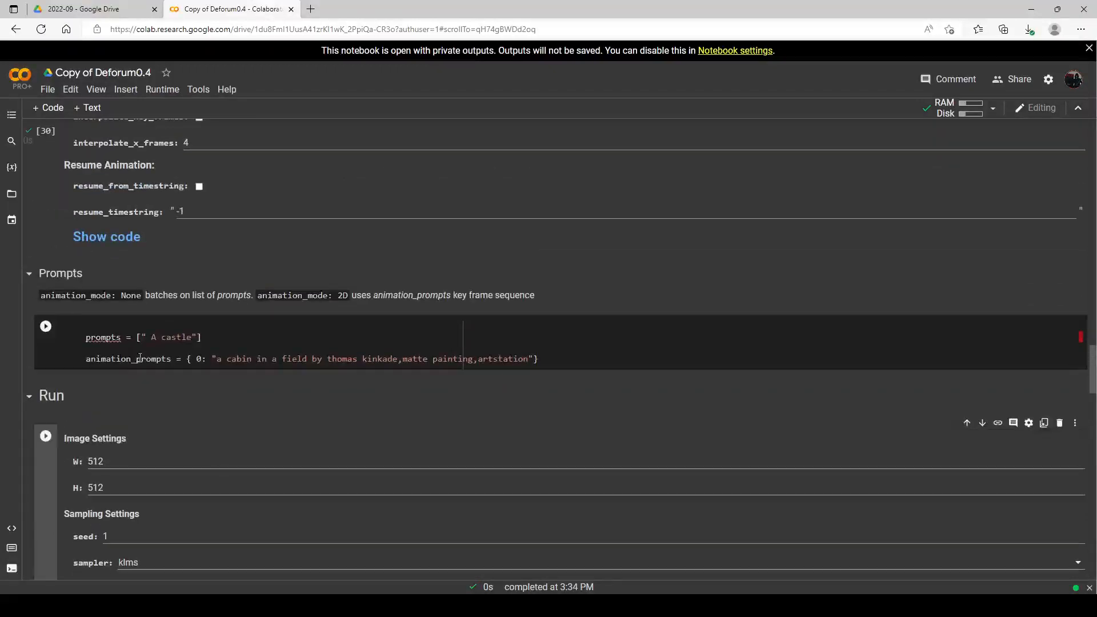
pyautogui.click(46, 327)
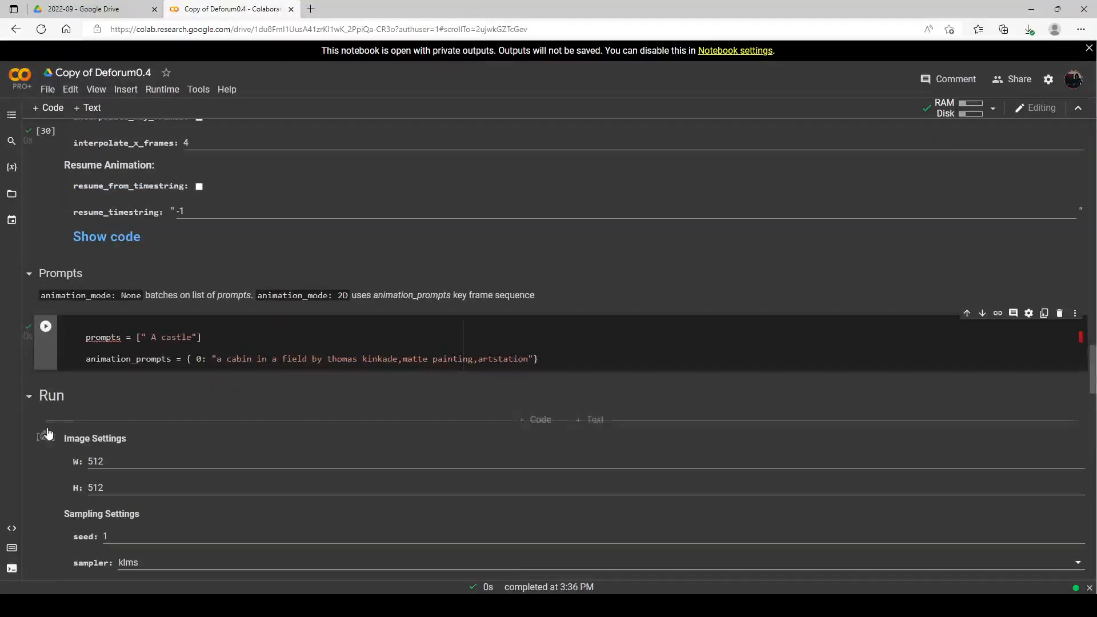
pyautogui.scroll(-5, 51, 342)
pyautogui.click(45, 145)
pyautogui.scroll(-10, 368, 351)
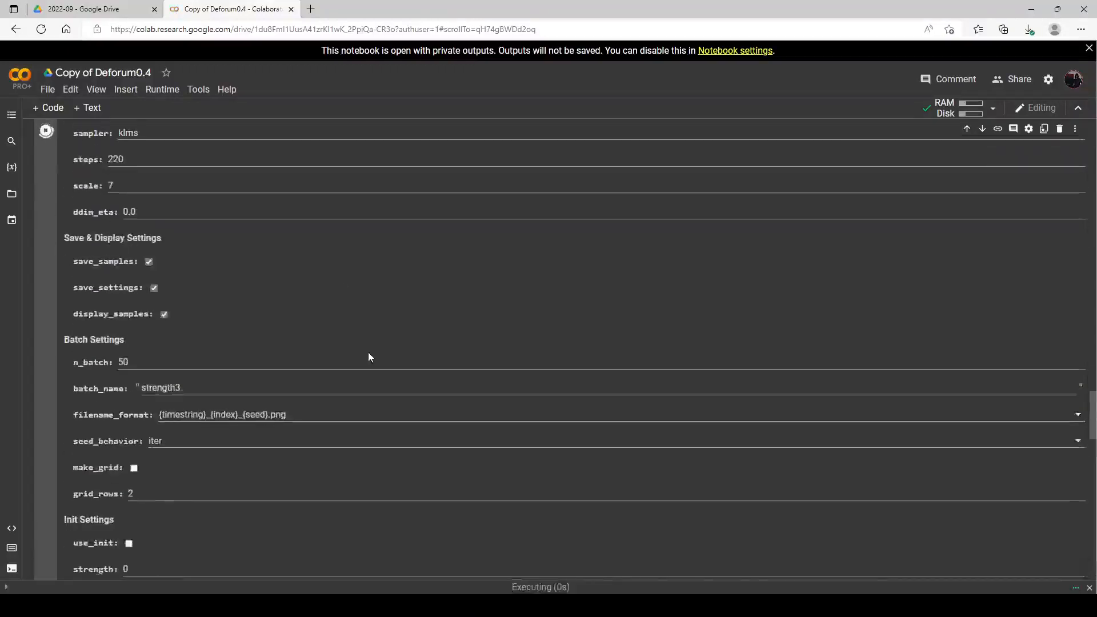
# Check the rendered frame output and play the existing castle video in the video creation cell
pyautogui.scroll(-1, 393, 200)
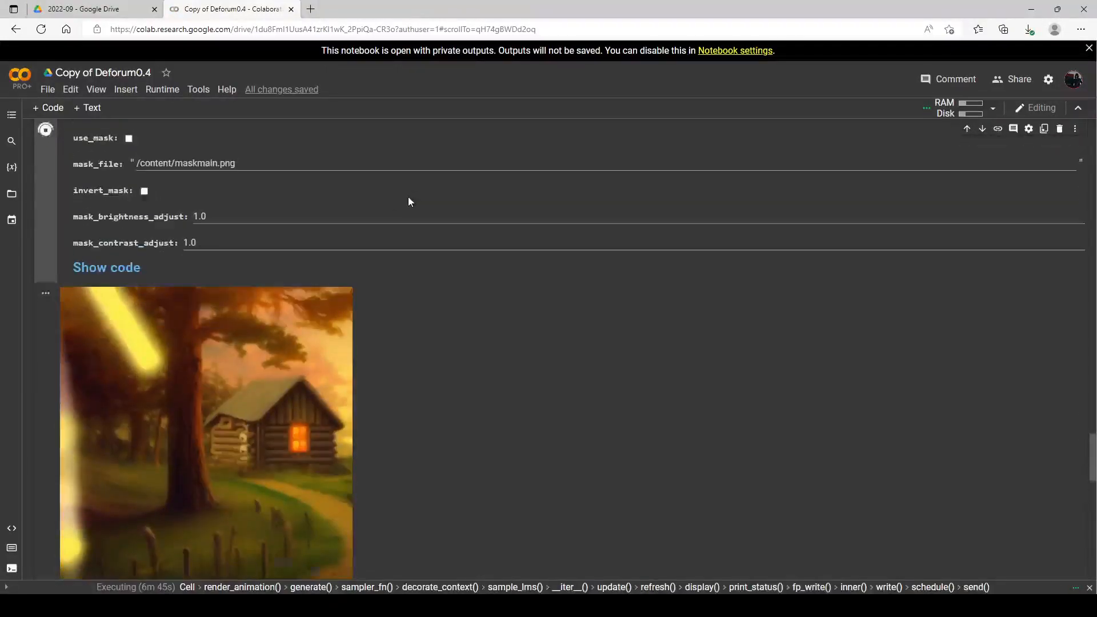
pyautogui.scroll(-2, 407, 199)
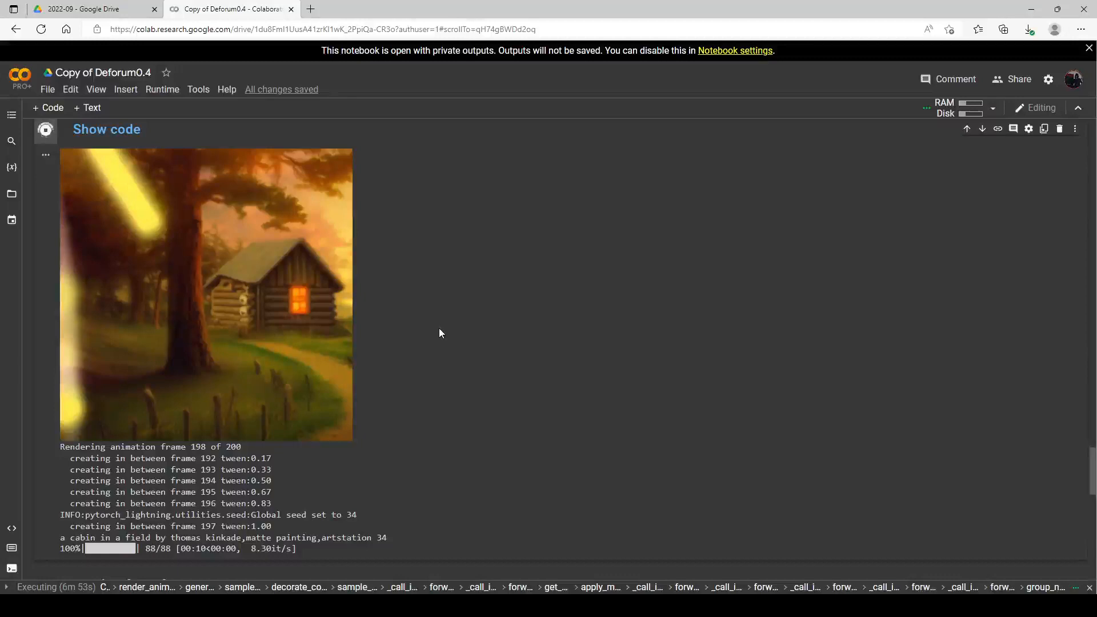
pyautogui.scroll(-7, 316, 265)
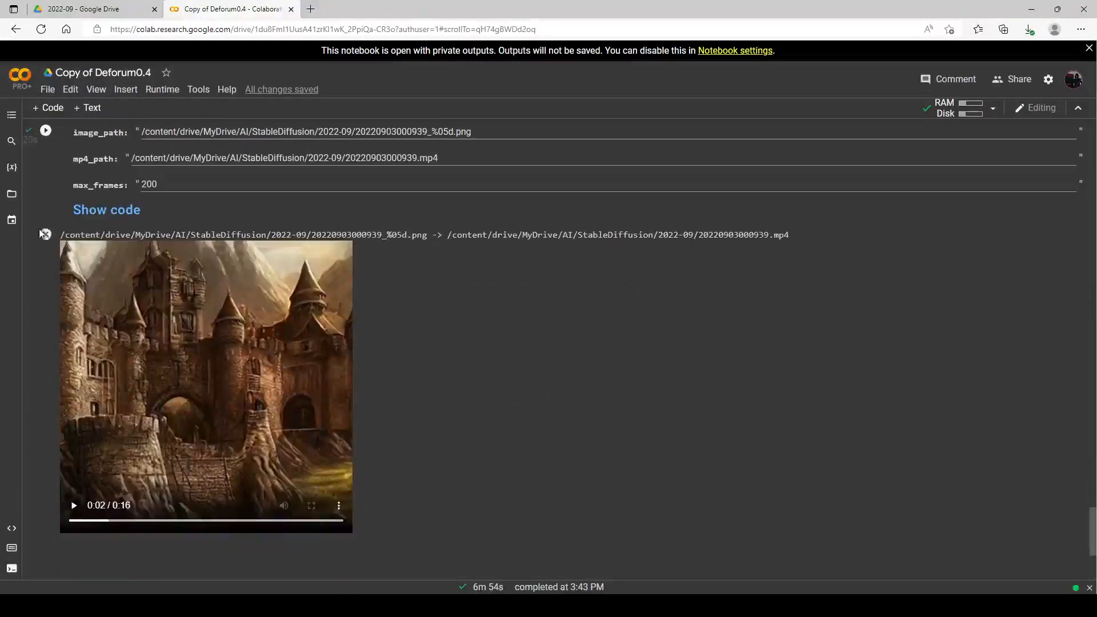
pyautogui.click(72, 506)
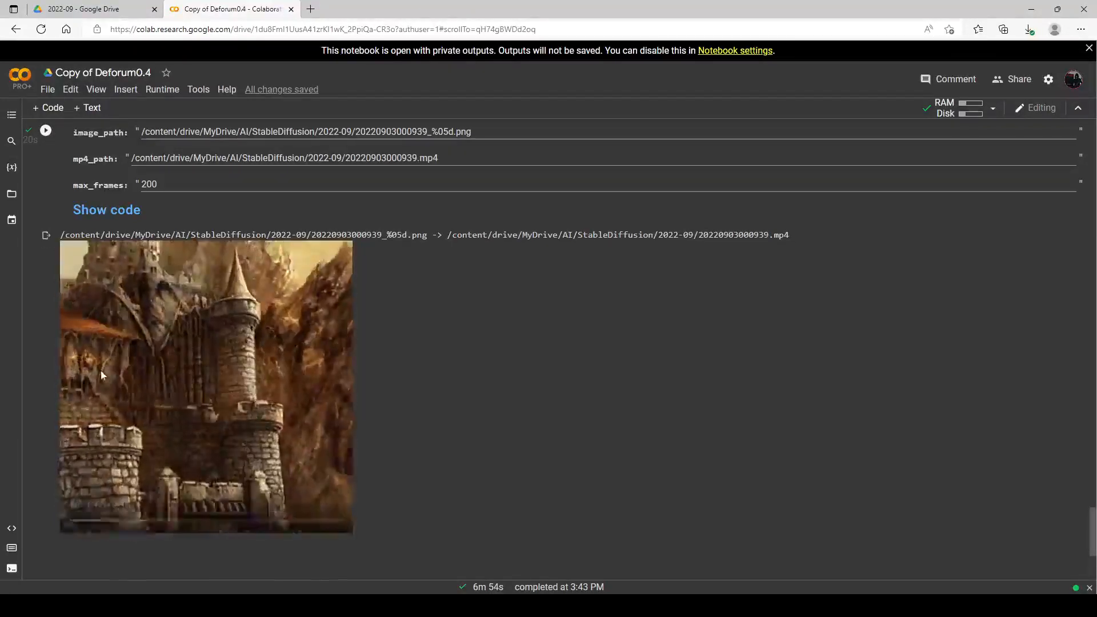
# Clear the castle video output, run the Create video from frames cell, and play the resulting cabin video
pyautogui.click(49, 237)
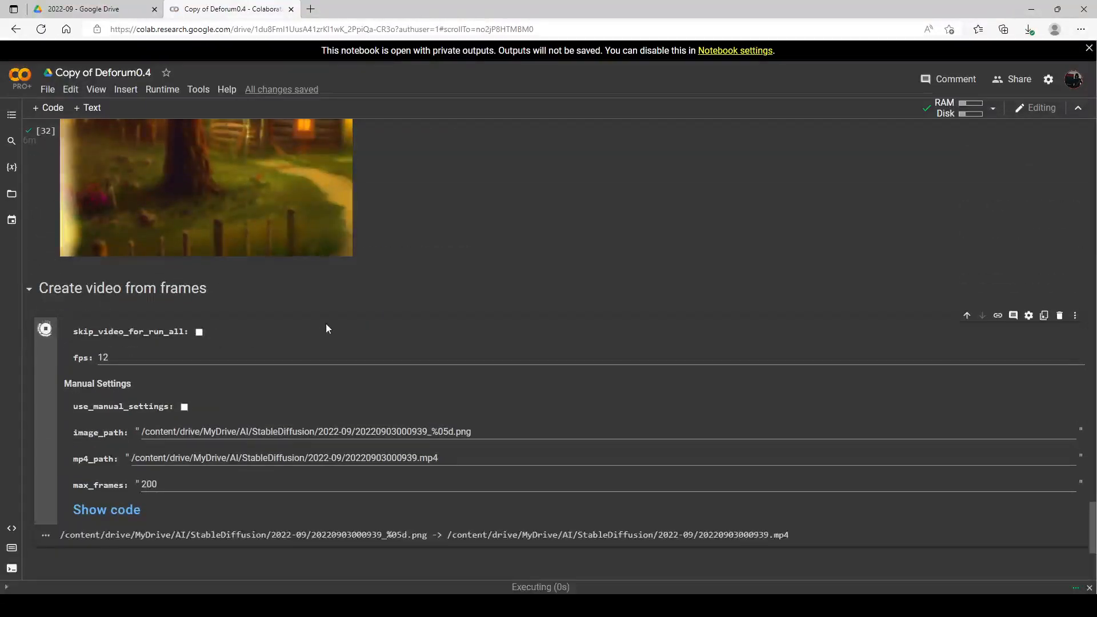
pyautogui.scroll(4, 342, 326)
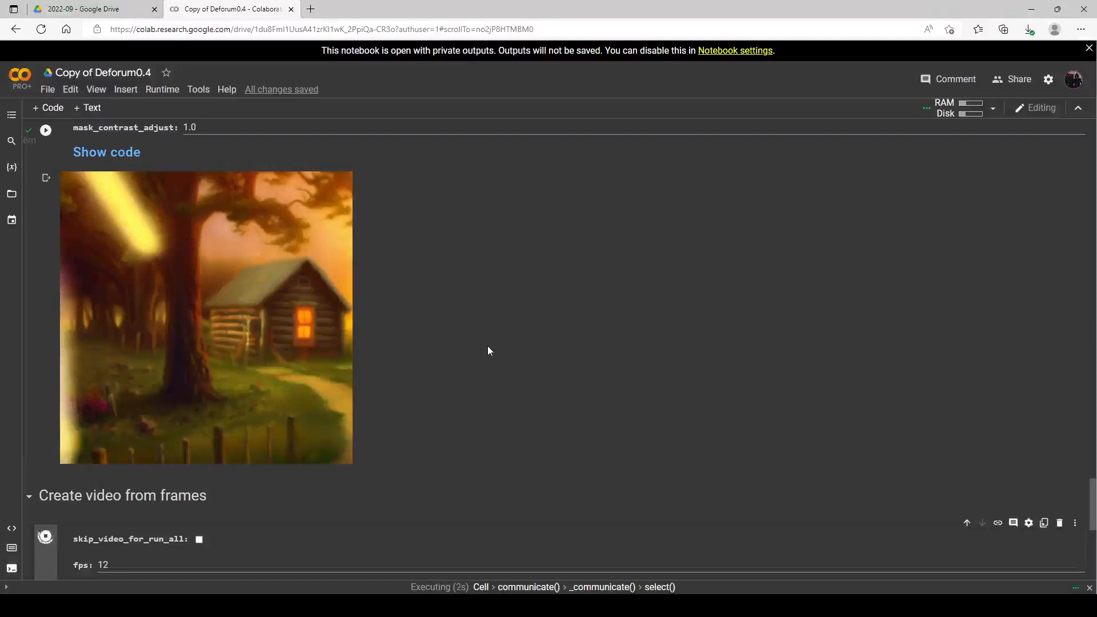
pyautogui.scroll(-4, 488, 345)
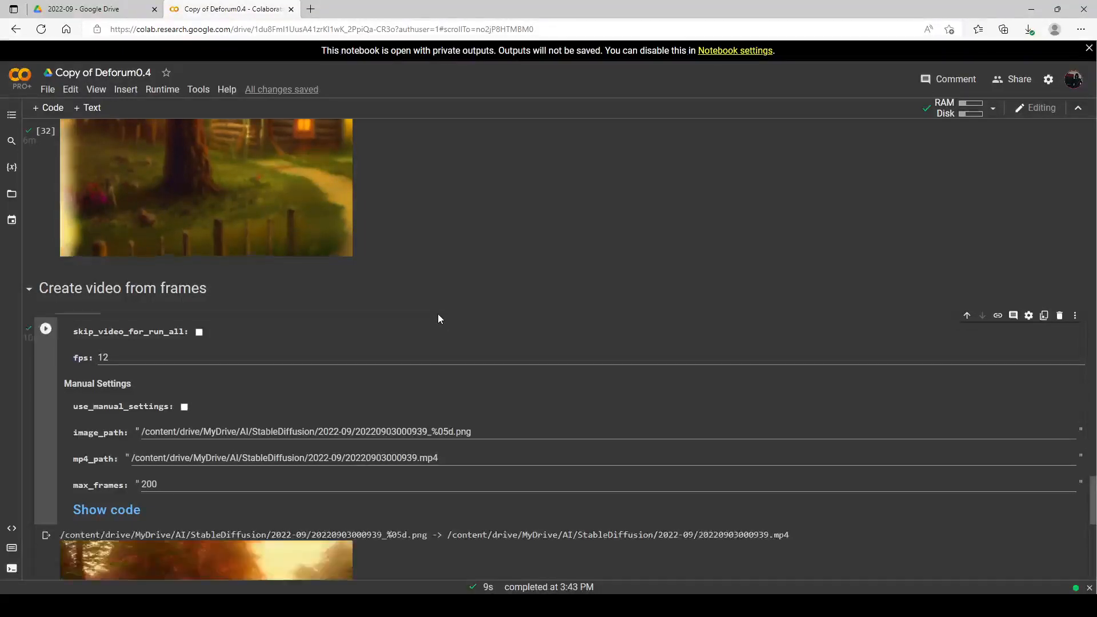
pyautogui.scroll(-6, 439, 318)
pyautogui.click(77, 458)
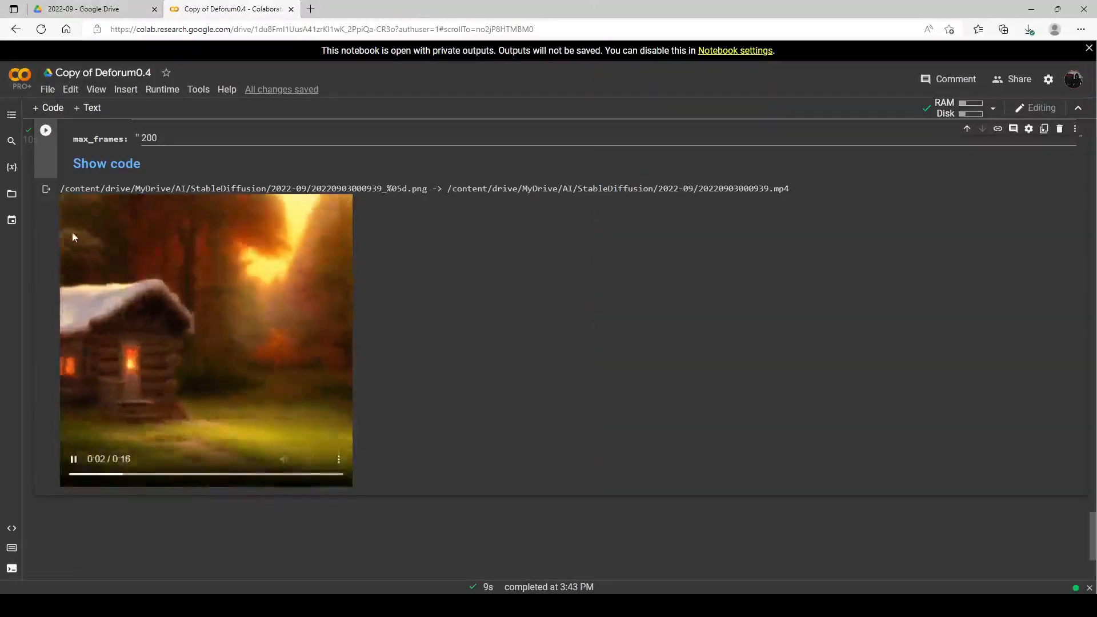
# Set the sampling steps in the Run section to 250
pyautogui.scroll(10, 78, 238)
pyautogui.scroll(15, 227, 303)
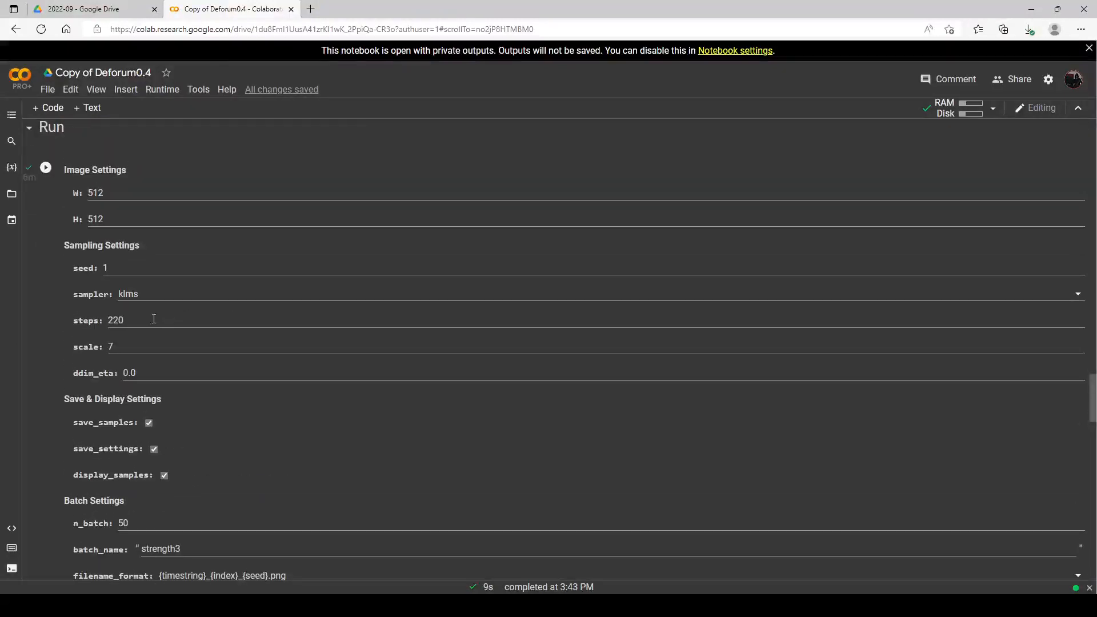
pyautogui.moveTo(154, 319); pyautogui.dragTo(62, 327)
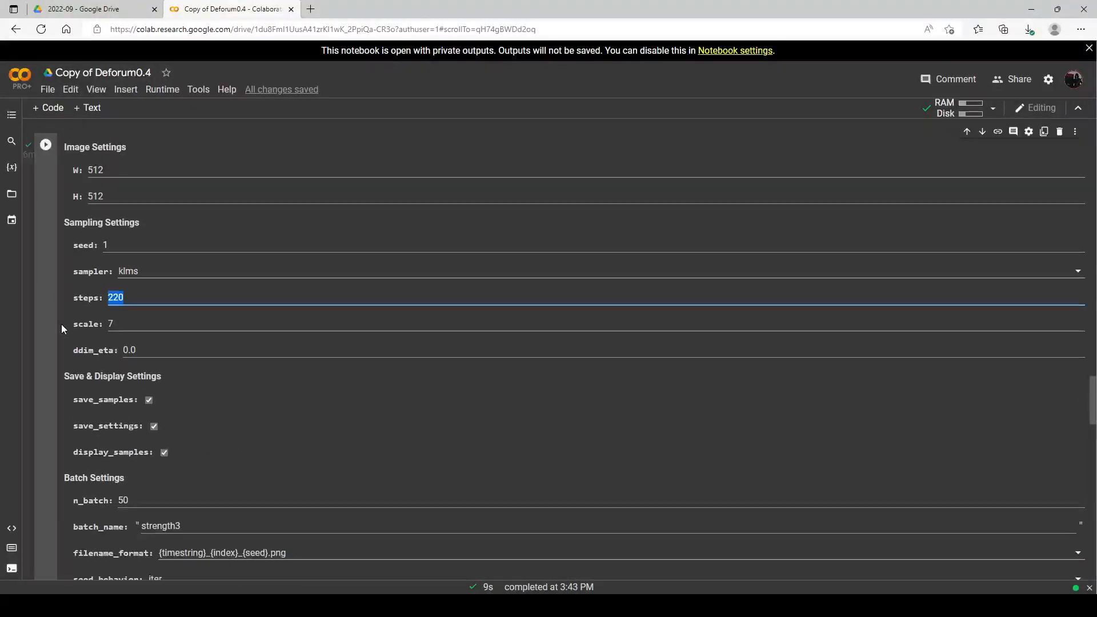
pyautogui.write('250')
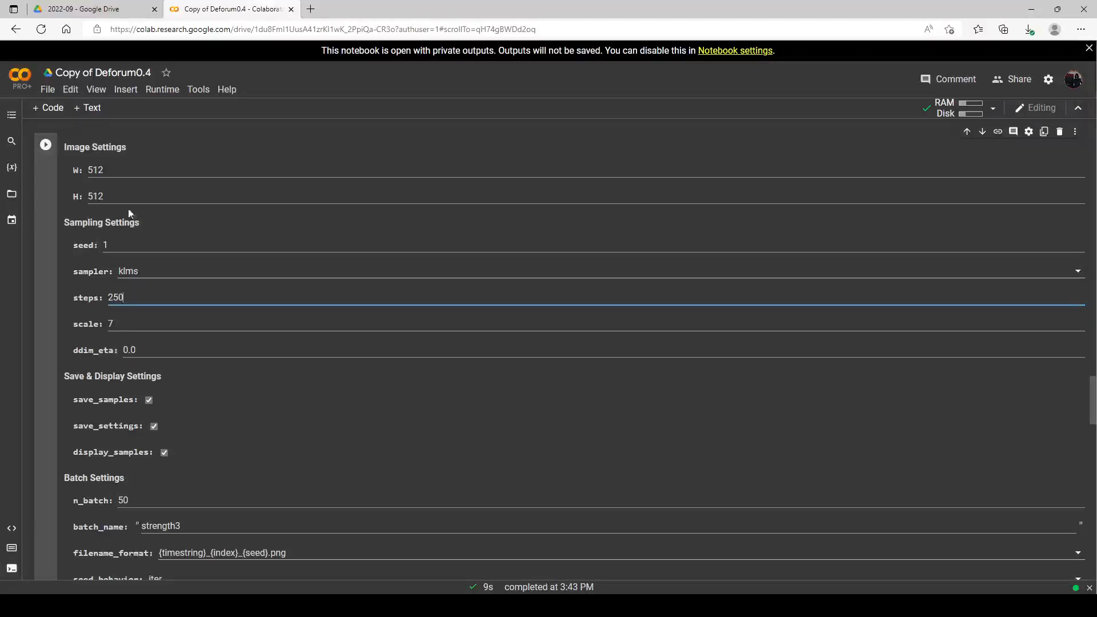
# Set strength_schedule to 0: (0.65) and diffusion_cadence to 8, and rerun the animation settings cell
pyautogui.scroll(10, 129, 213)
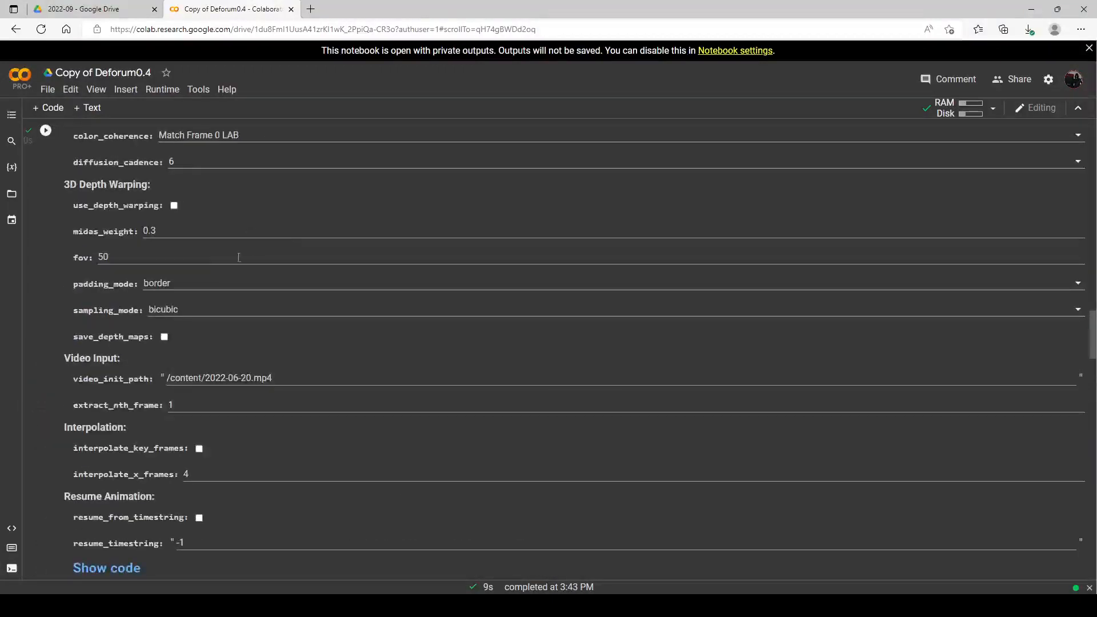
pyautogui.scroll(4, 239, 257)
pyautogui.click(208, 342)
pyautogui.press('BackSpace')
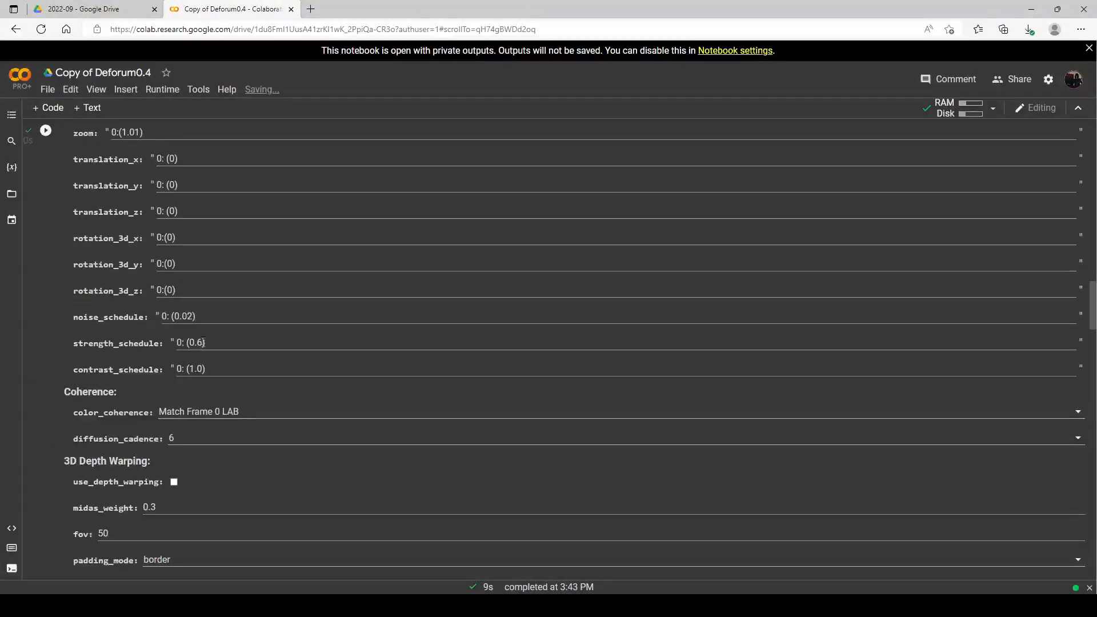
pyautogui.click(202, 341)
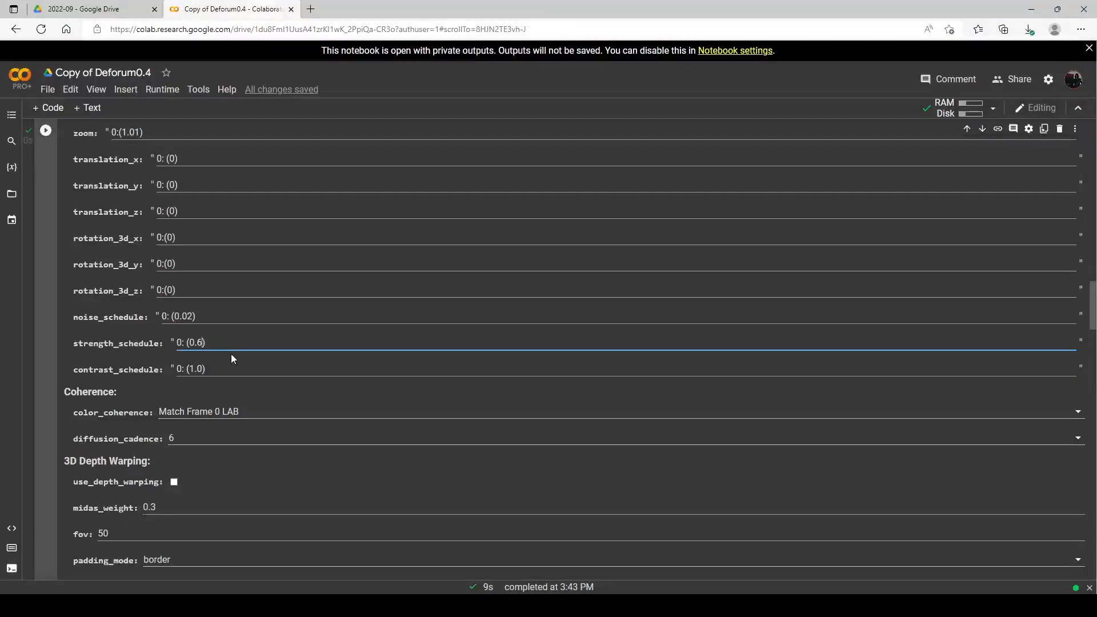
pyautogui.write(')')
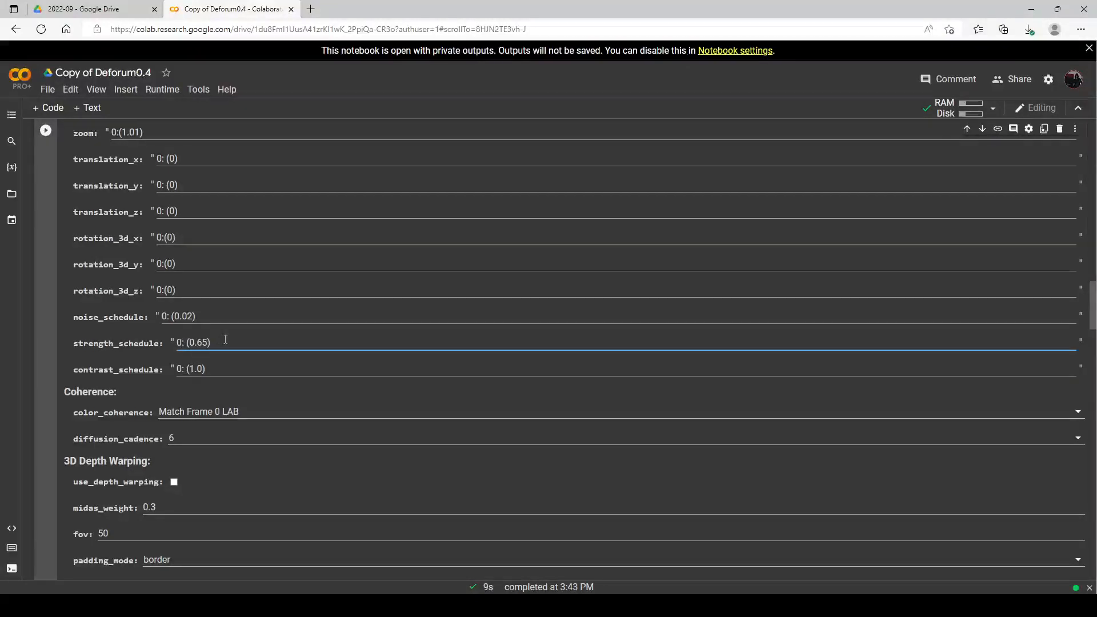
pyautogui.click(231, 437)
pyautogui.press('8')
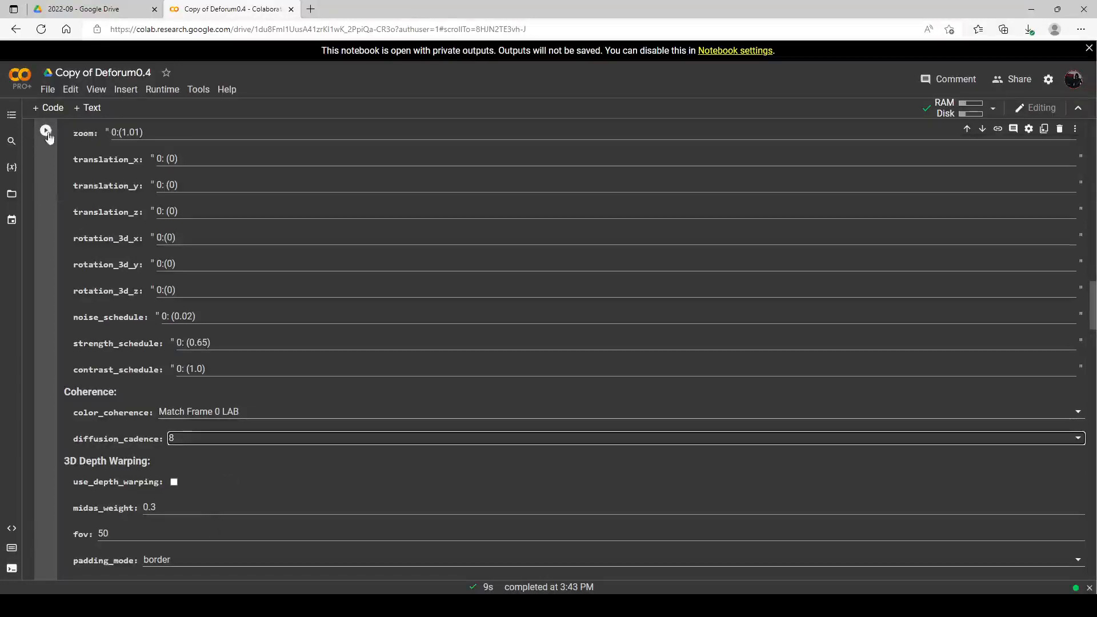
# Recheck the animation, prompt and sampling settings, and rerun the Run cell to render the cabin animation
pyautogui.scroll(-12, 369, 291)
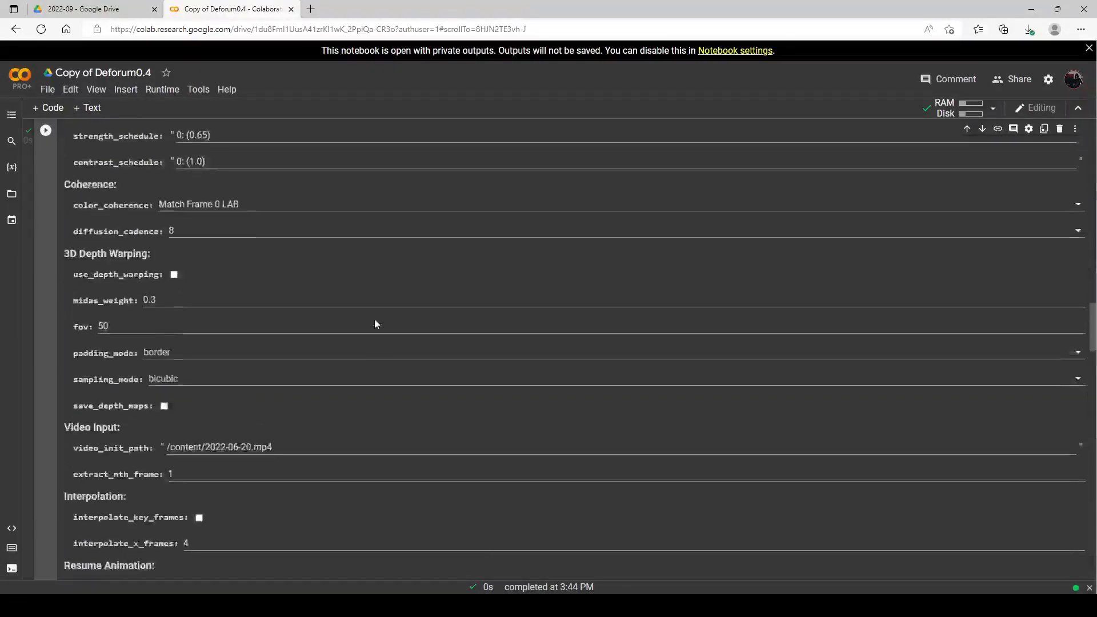
pyautogui.scroll(-3, 230, 321)
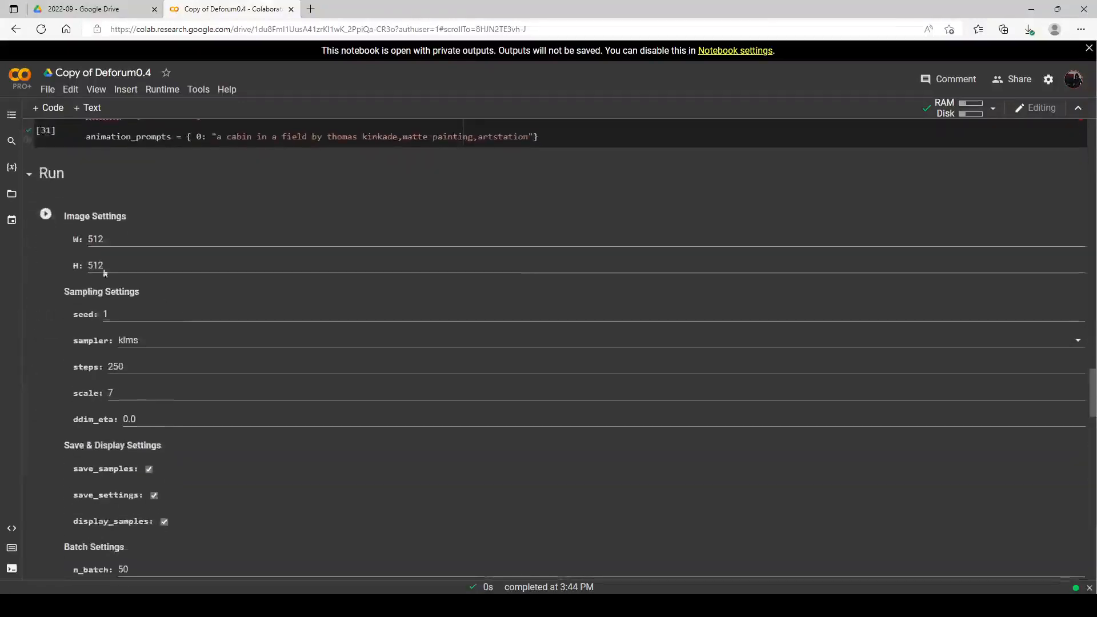
pyautogui.scroll(-10, 162, 295)
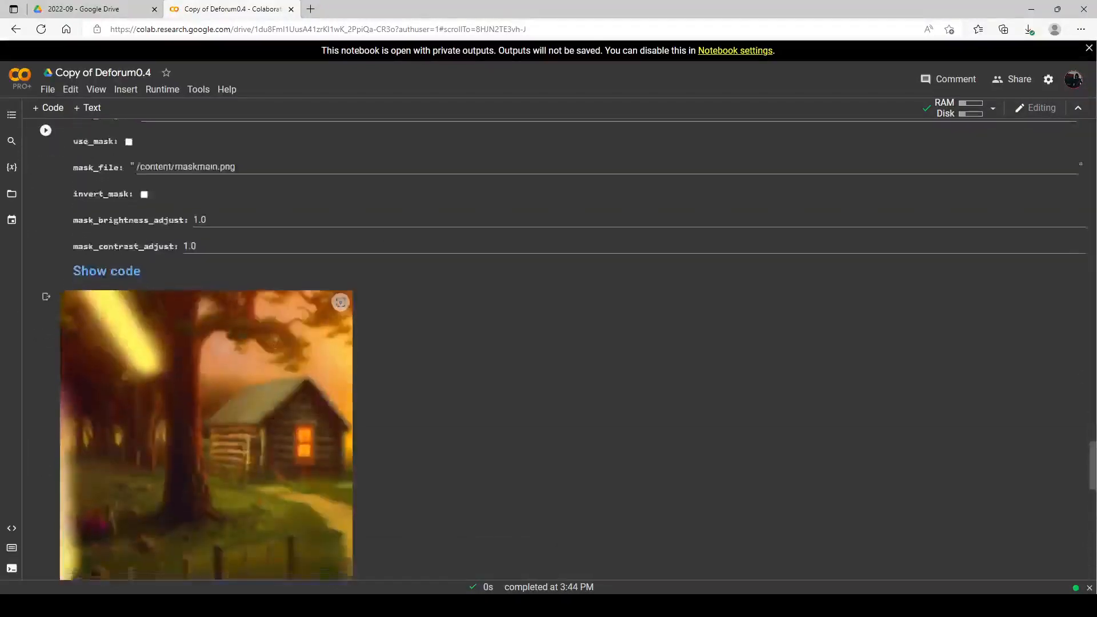
pyautogui.scroll(20, 274, 365)
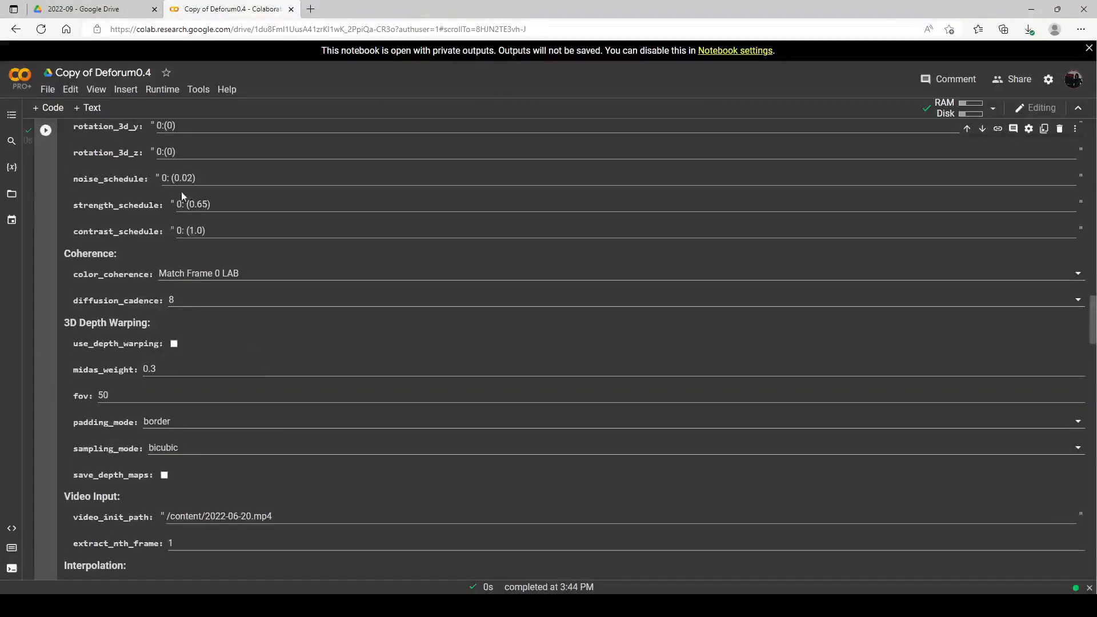
pyautogui.scroll(-6, 269, 287)
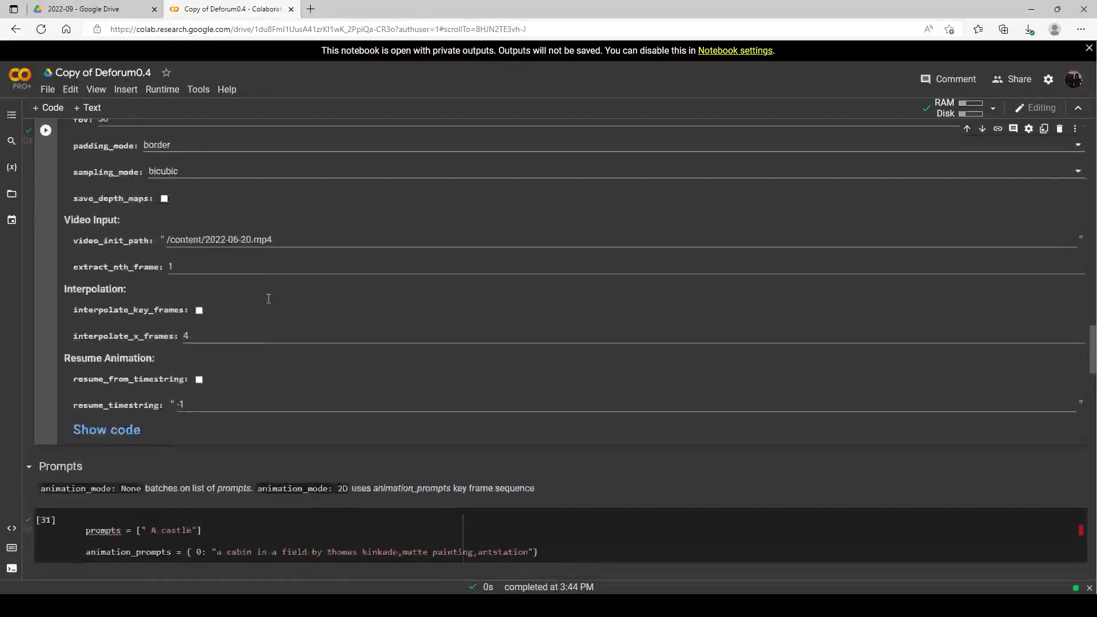
pyautogui.scroll(-3, 265, 326)
pyautogui.scroll(12, 254, 331)
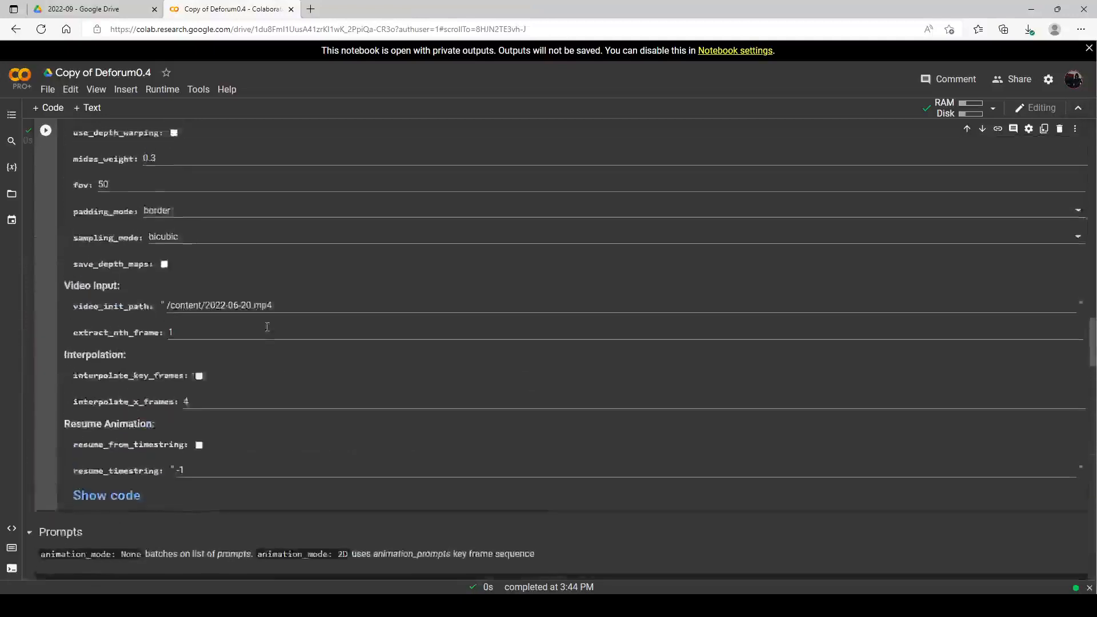
pyautogui.scroll(-1, 248, 344)
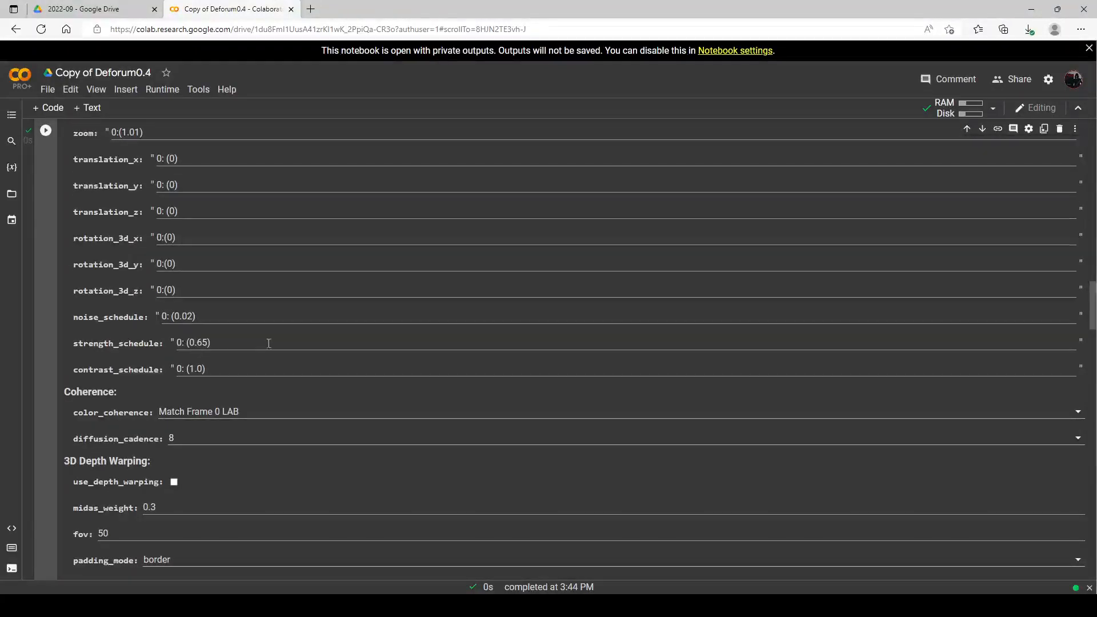
pyautogui.scroll(-12, 310, 369)
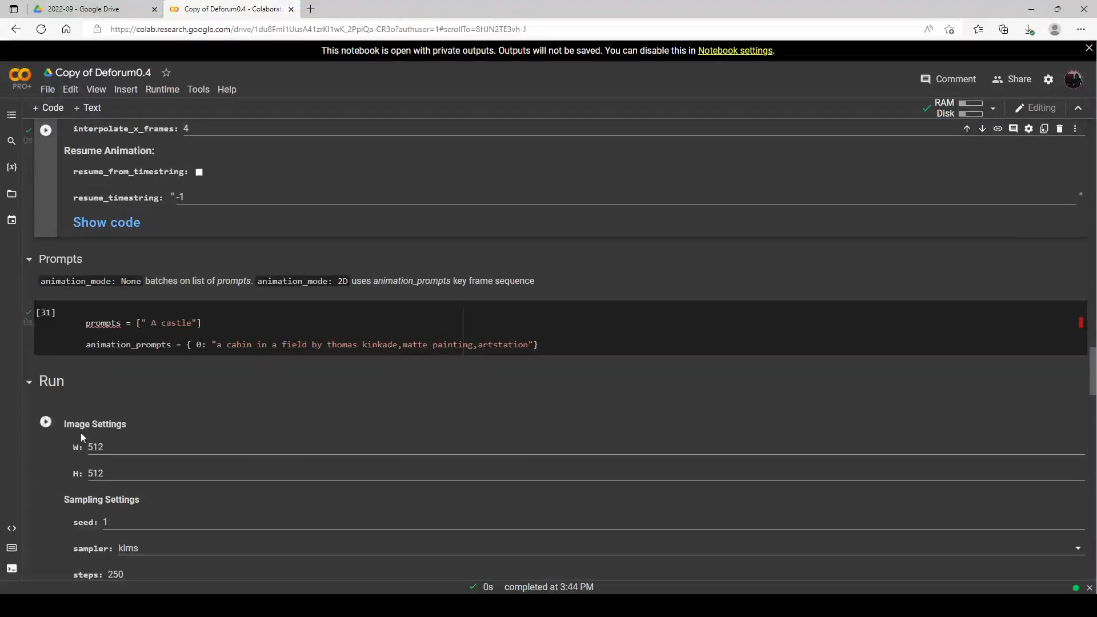
pyautogui.scroll(15, 194, 372)
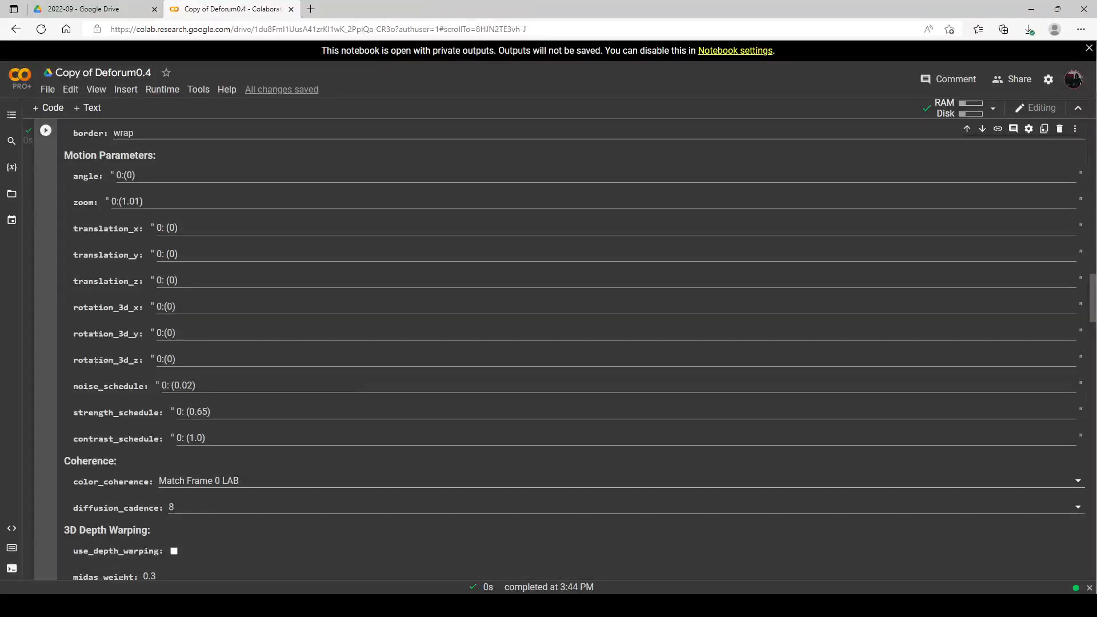
pyautogui.scroll(-20, 234, 420)
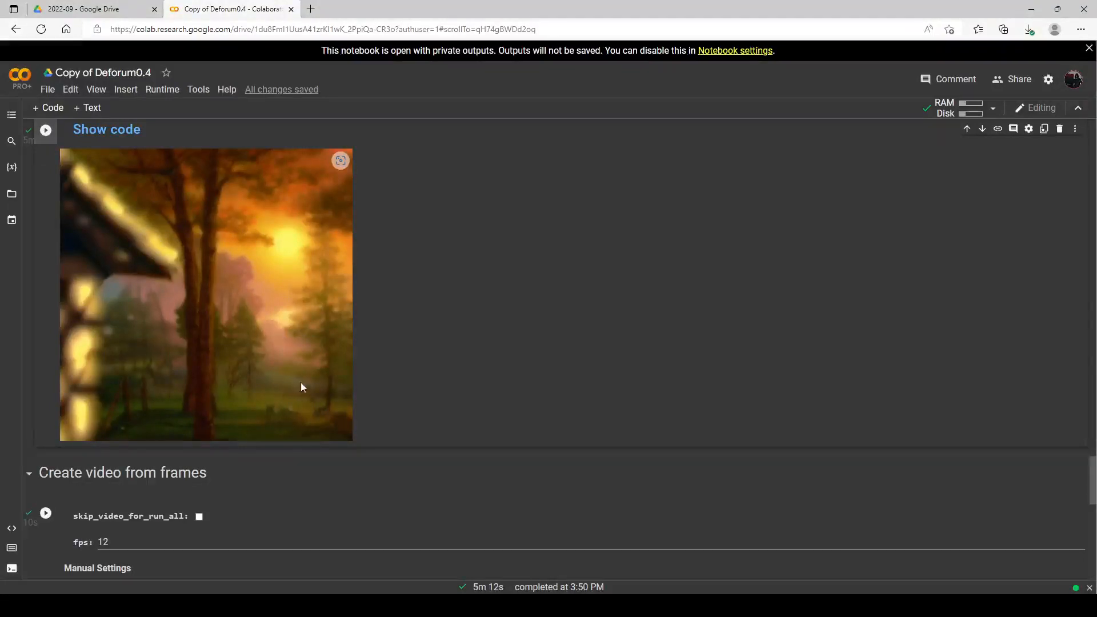
# Examine the newly rendered cabin frame and review the sampling steps, animation prompt, strength schedule and diffusion cadence behind it
pyautogui.scroll(-3, 304, 362)
pyautogui.scroll(5, 222, 305)
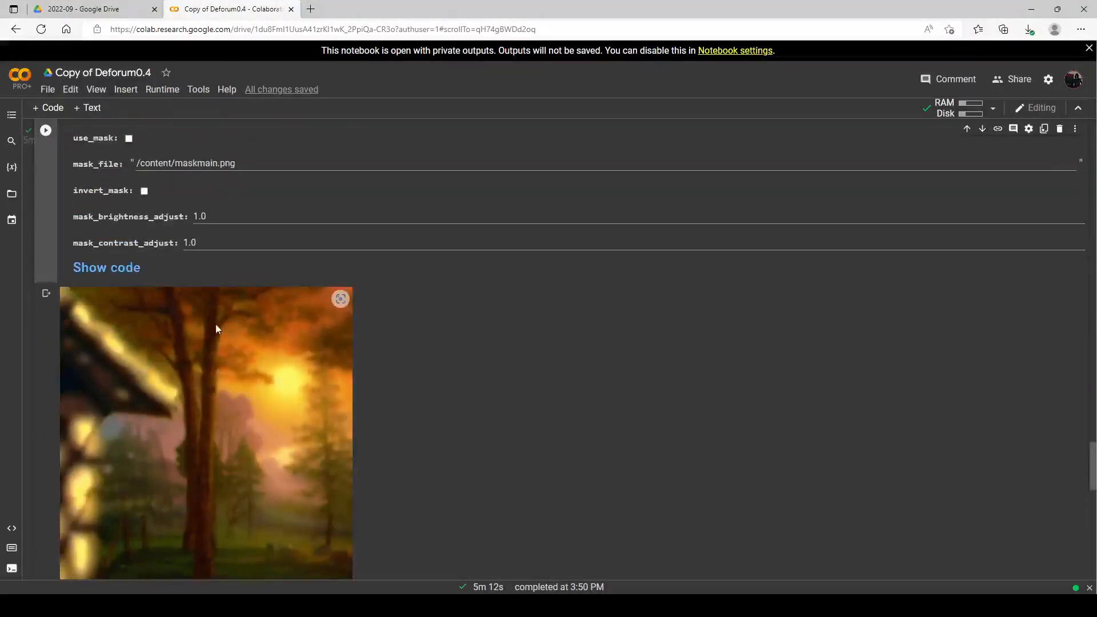
pyautogui.scroll(12, 218, 327)
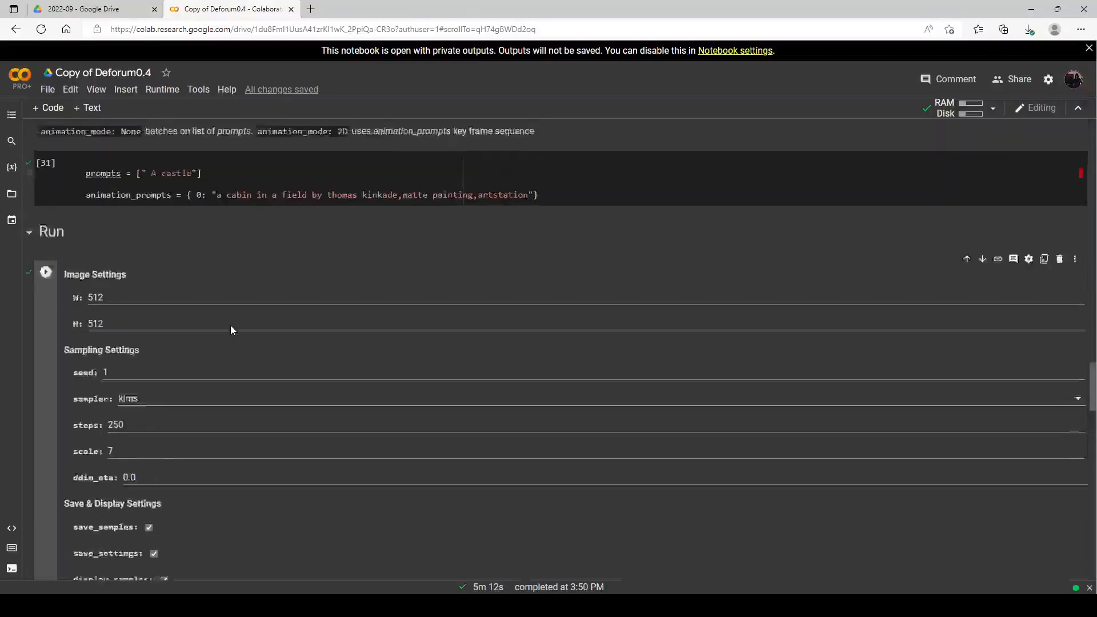
pyautogui.scroll(-1, 238, 330)
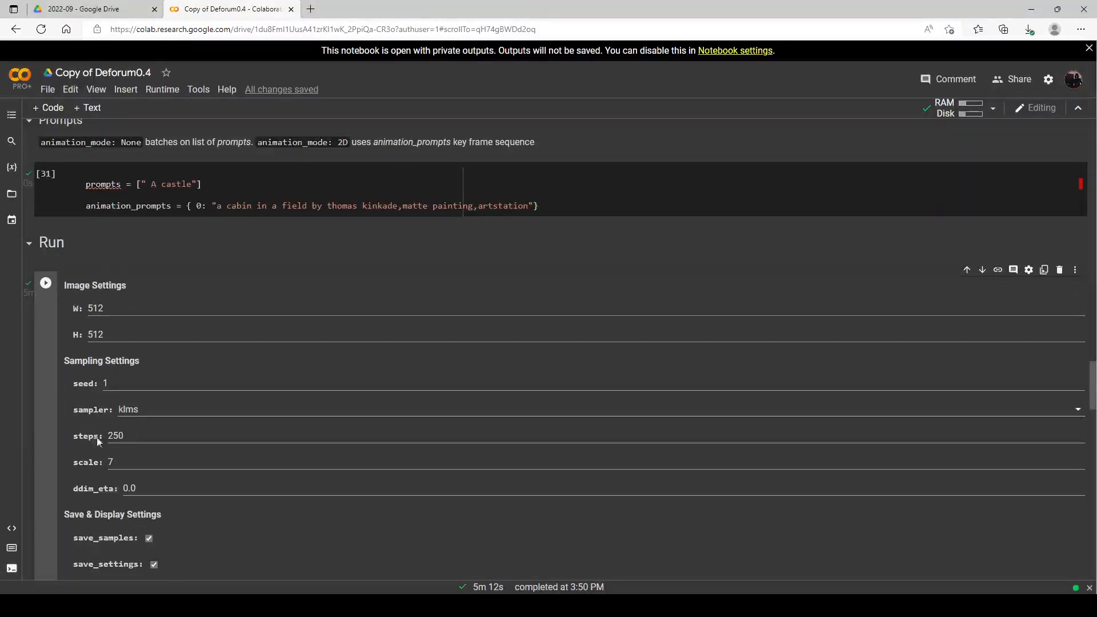
pyautogui.scroll(6, 262, 413)
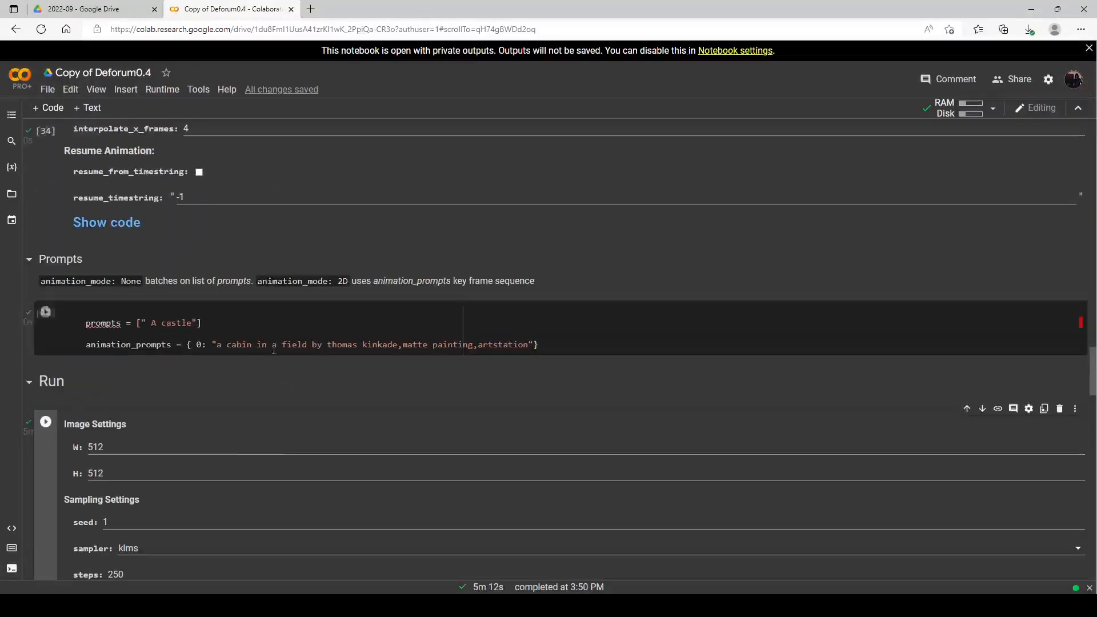
pyautogui.scroll(1, 234, 358)
pyautogui.scroll(3, 231, 358)
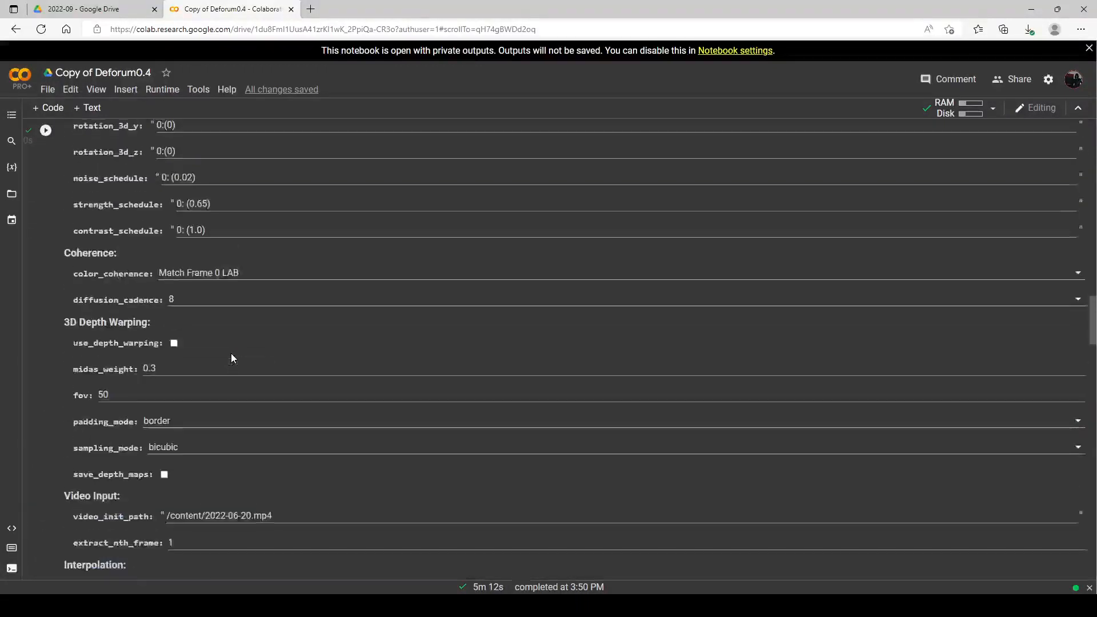
pyautogui.scroll(1, 232, 356)
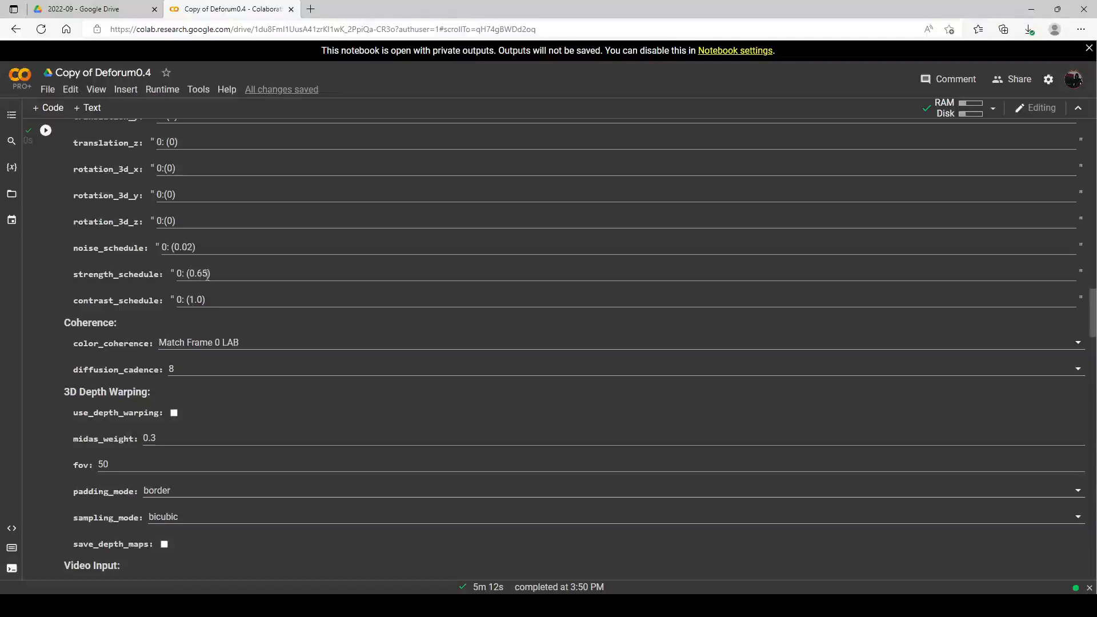
pyautogui.scroll(-12, 247, 357)
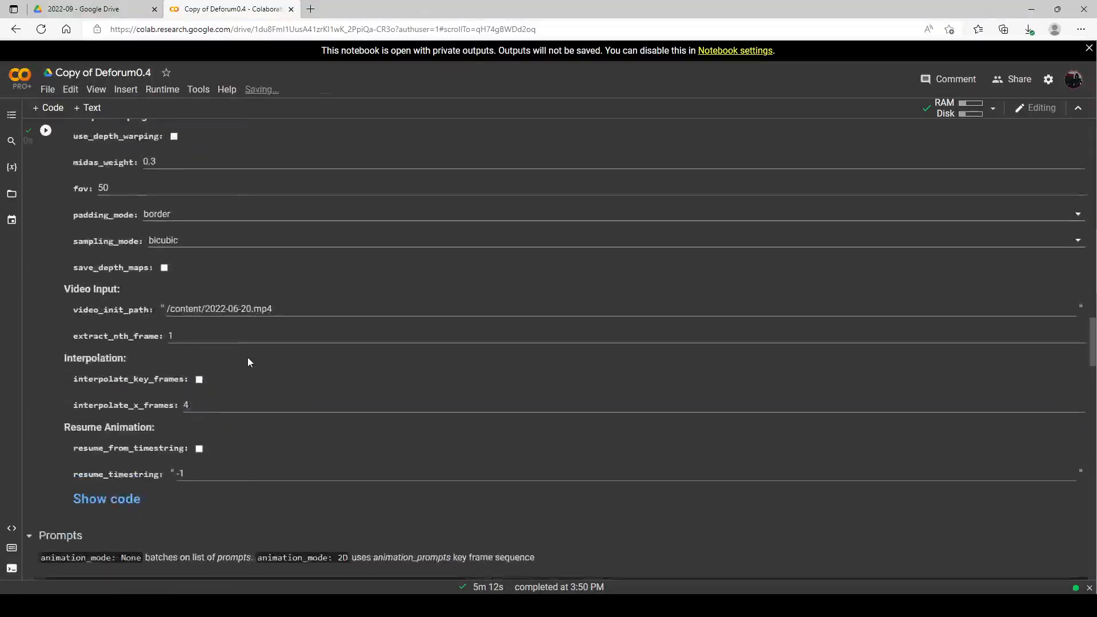
pyautogui.scroll(-10, 258, 358)
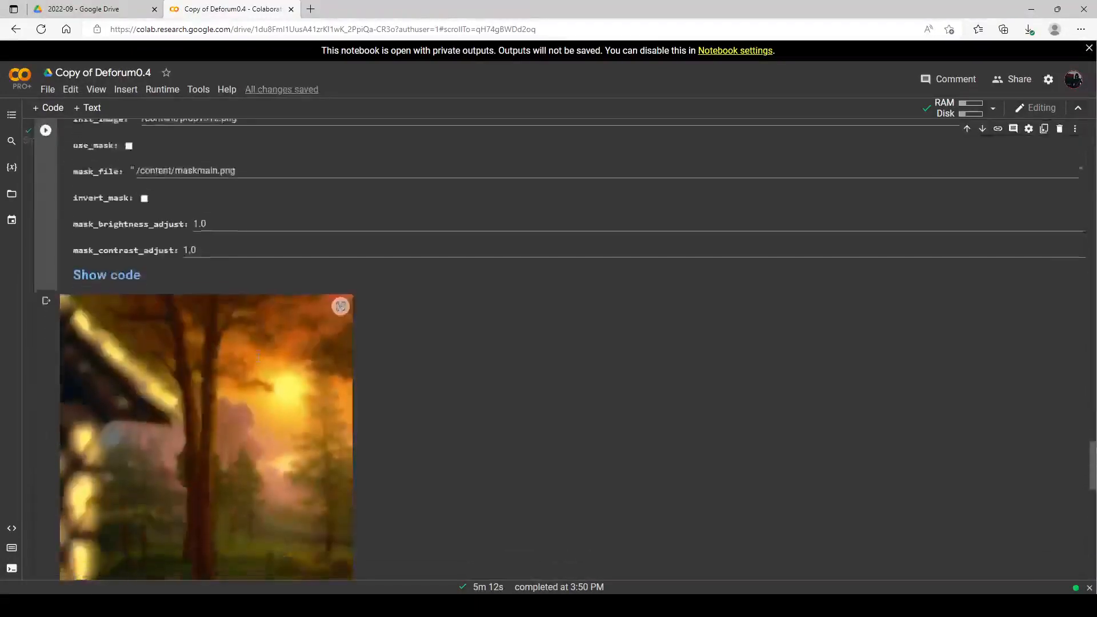
# Clear the previous cabin video output and rerun the Create video from frames cell for the new frames
pyautogui.scroll(-5, 229, 361)
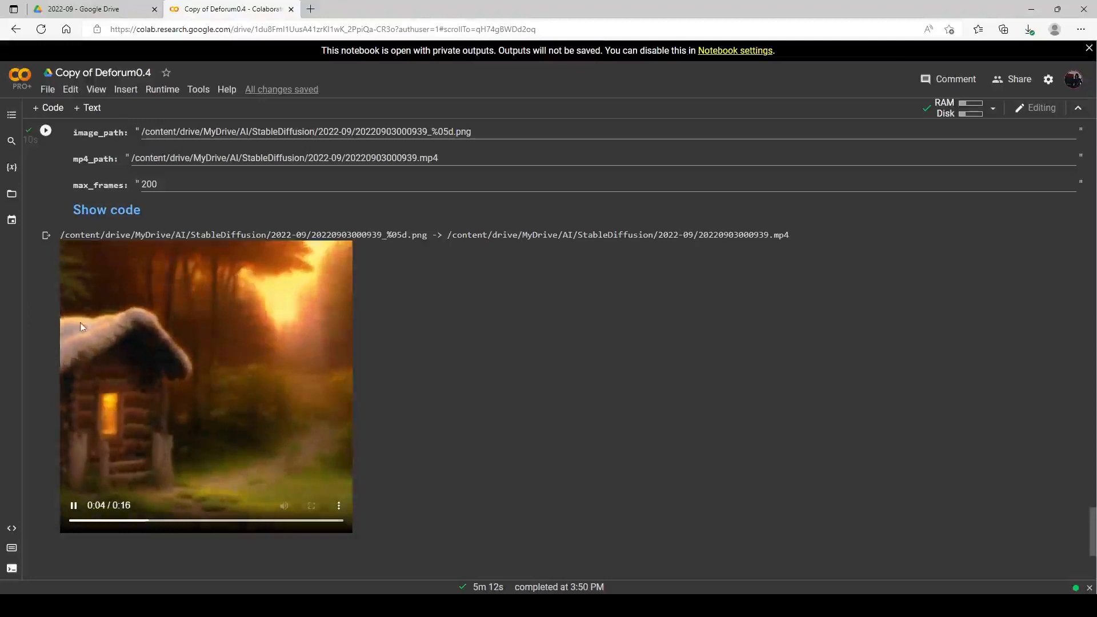
pyautogui.click(46, 235)
pyautogui.scroll(1, 46, 274)
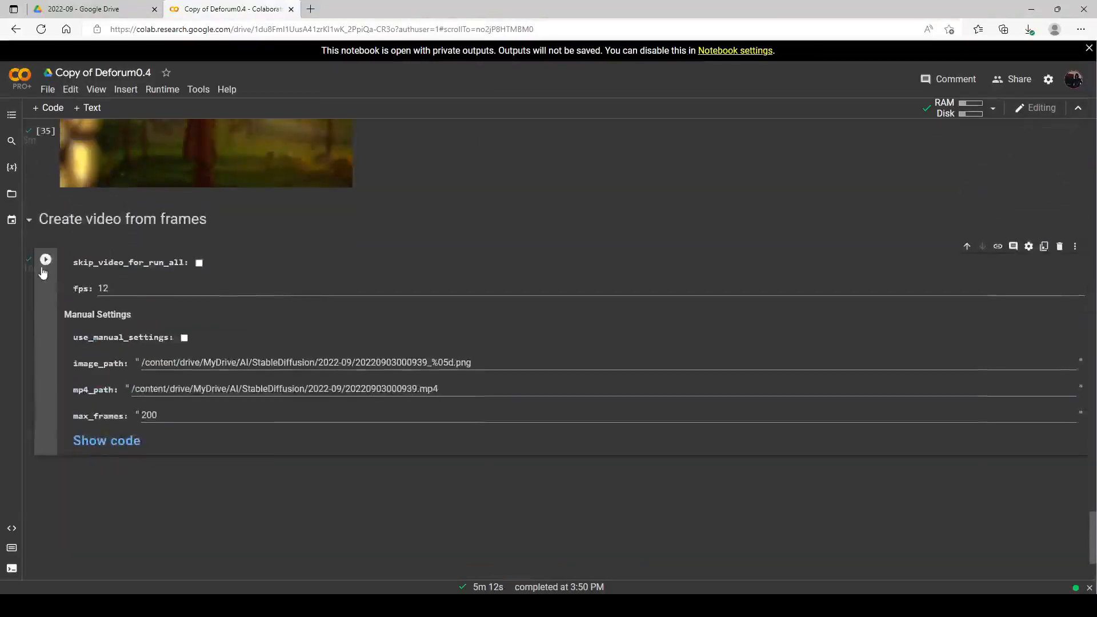
pyautogui.click(46, 262)
pyautogui.scroll(5, 287, 296)
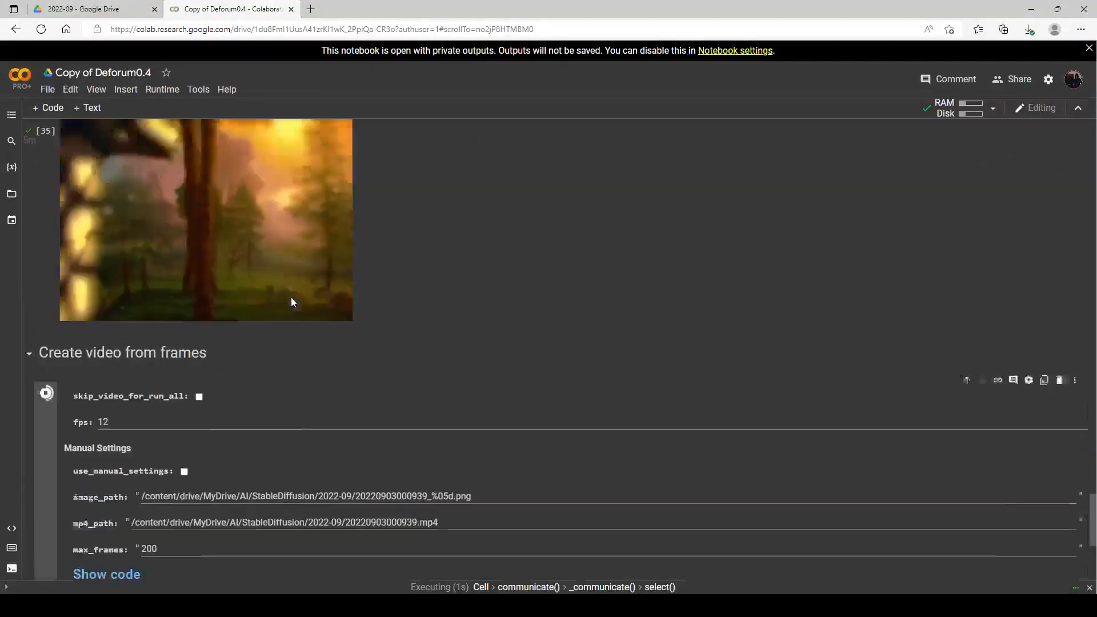
pyautogui.scroll(-2, 394, 323)
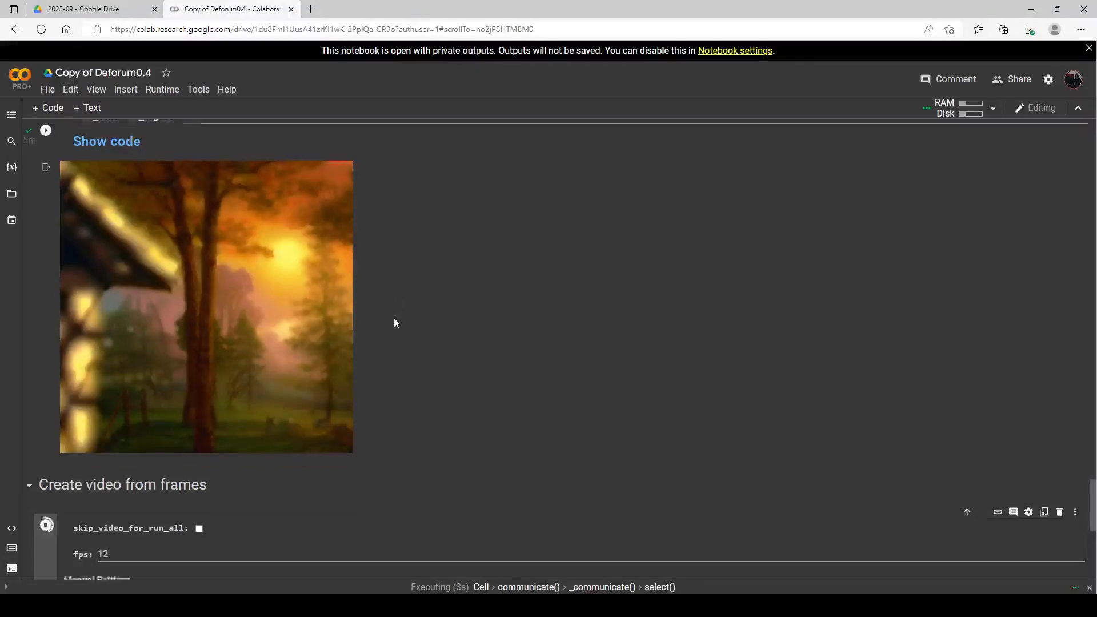
pyautogui.scroll(2, 394, 322)
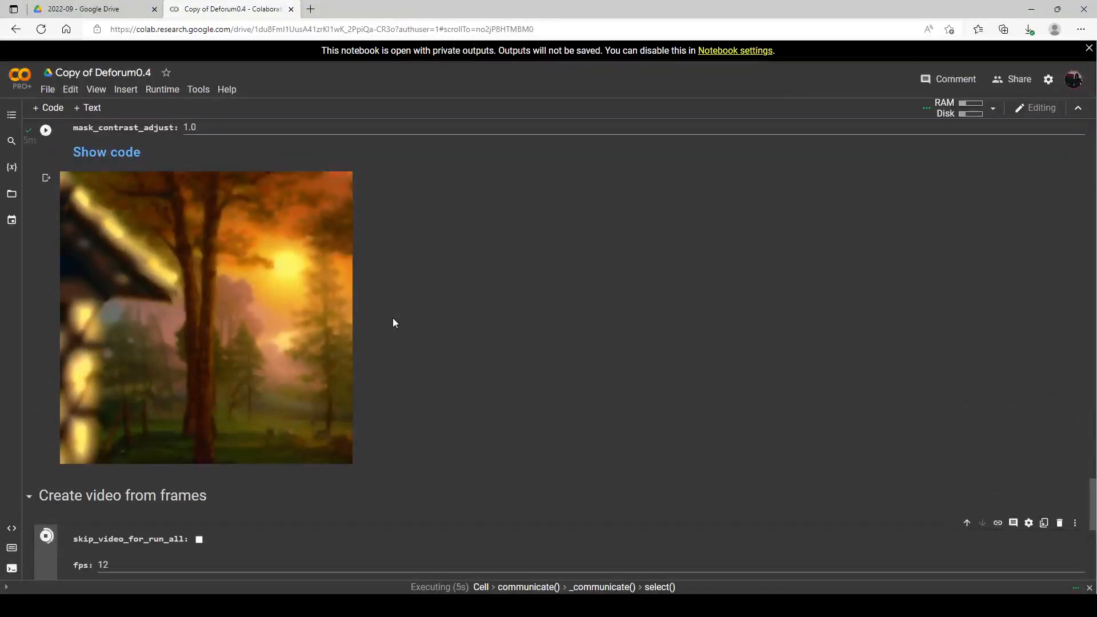
# Watch the newly created cabin video and examine how the zoom motion and image detail develop
pyautogui.scroll(-2, 392, 273)
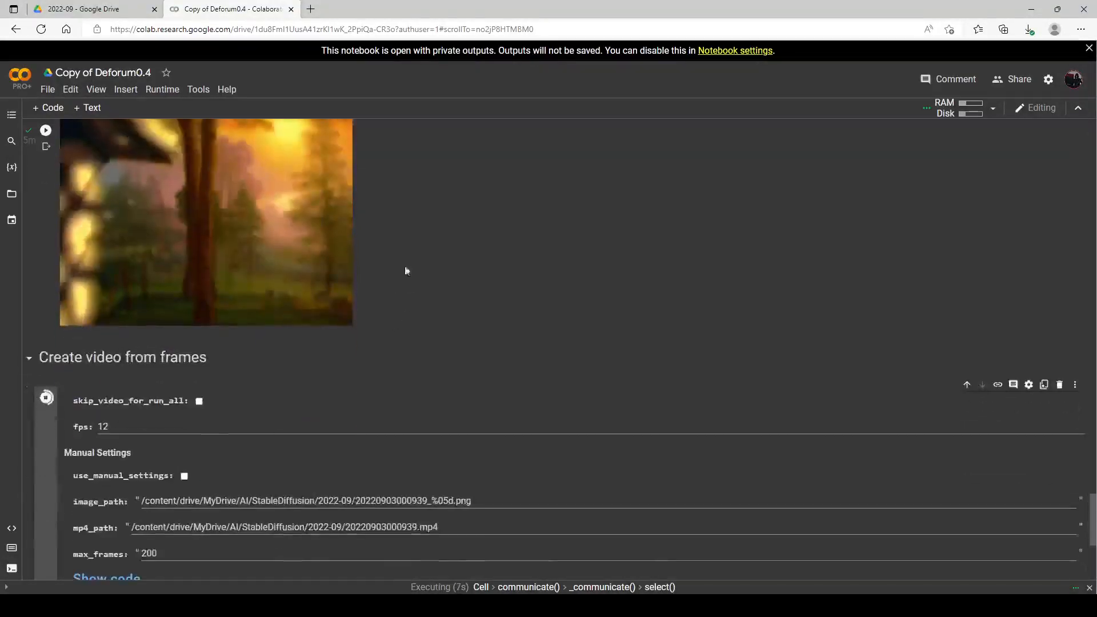
pyautogui.scroll(-6, 360, 252)
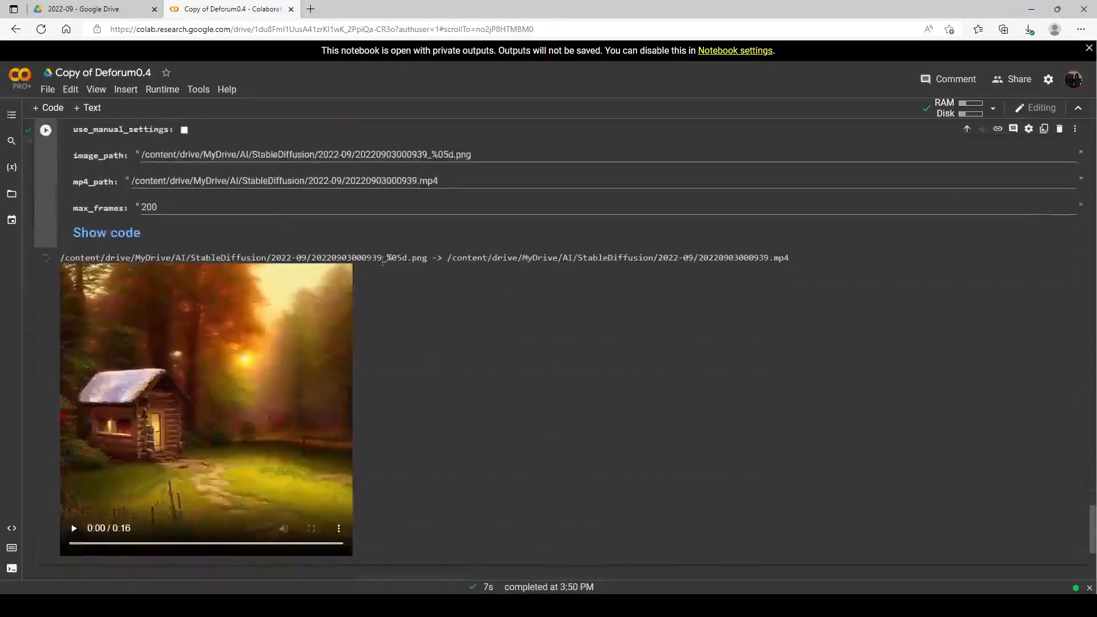
pyautogui.scroll(-2, 351, 347)
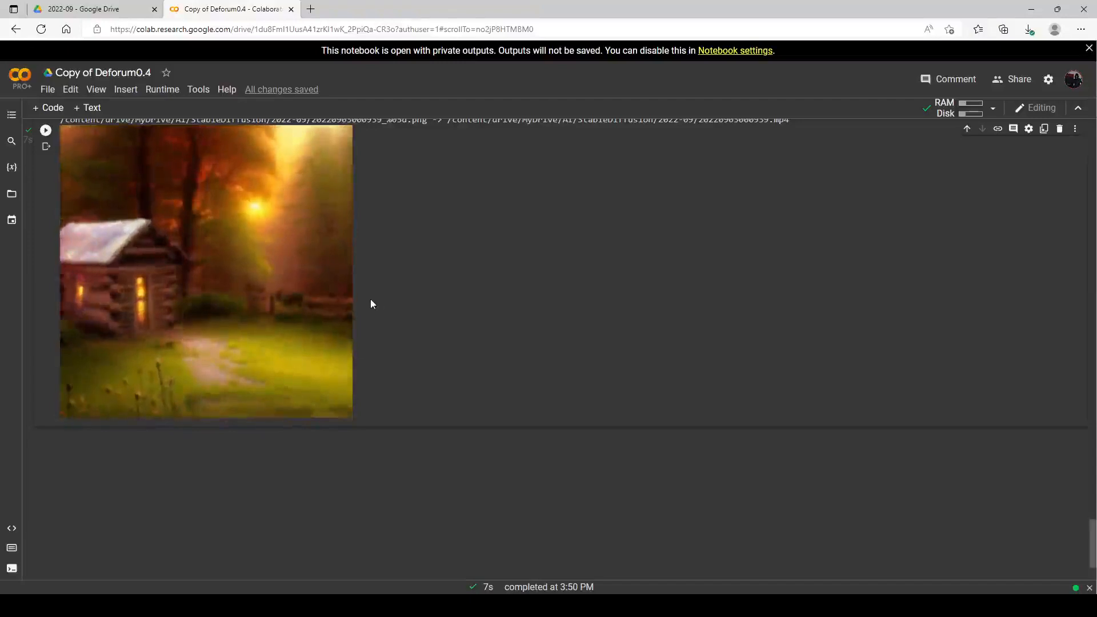
pyautogui.scroll(3, 399, 343)
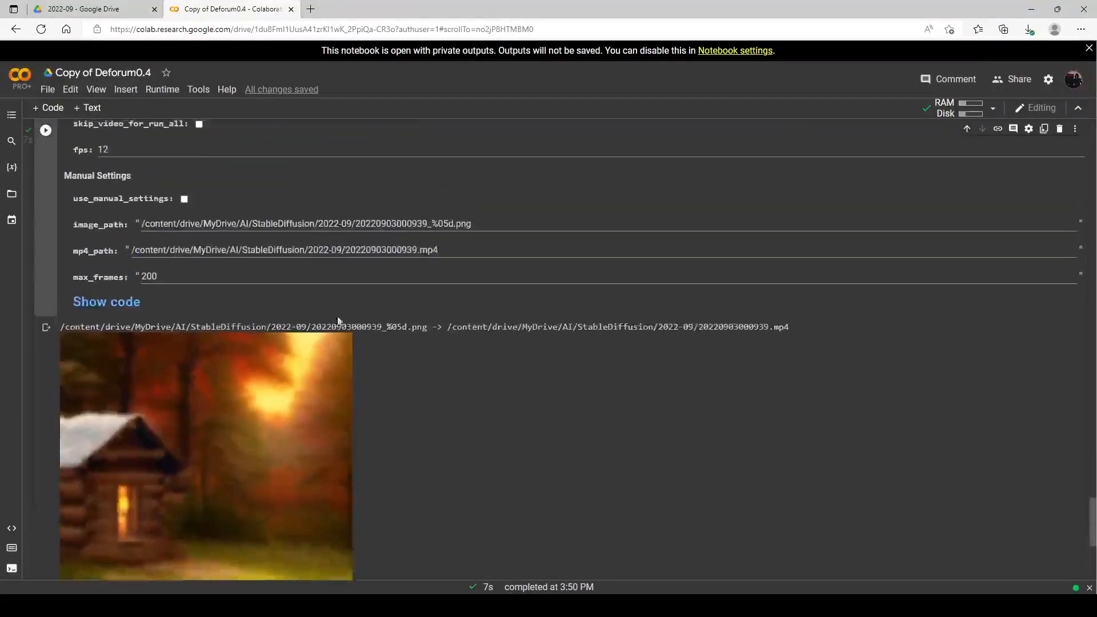
pyautogui.scroll(-3, 327, 310)
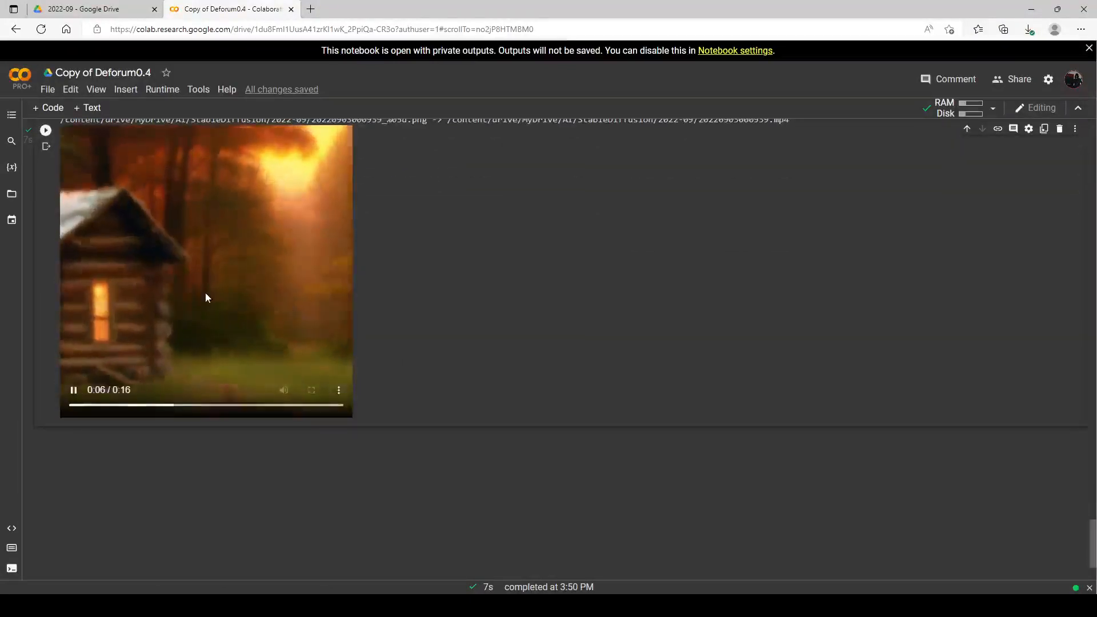
pyautogui.scroll(6, 366, 328)
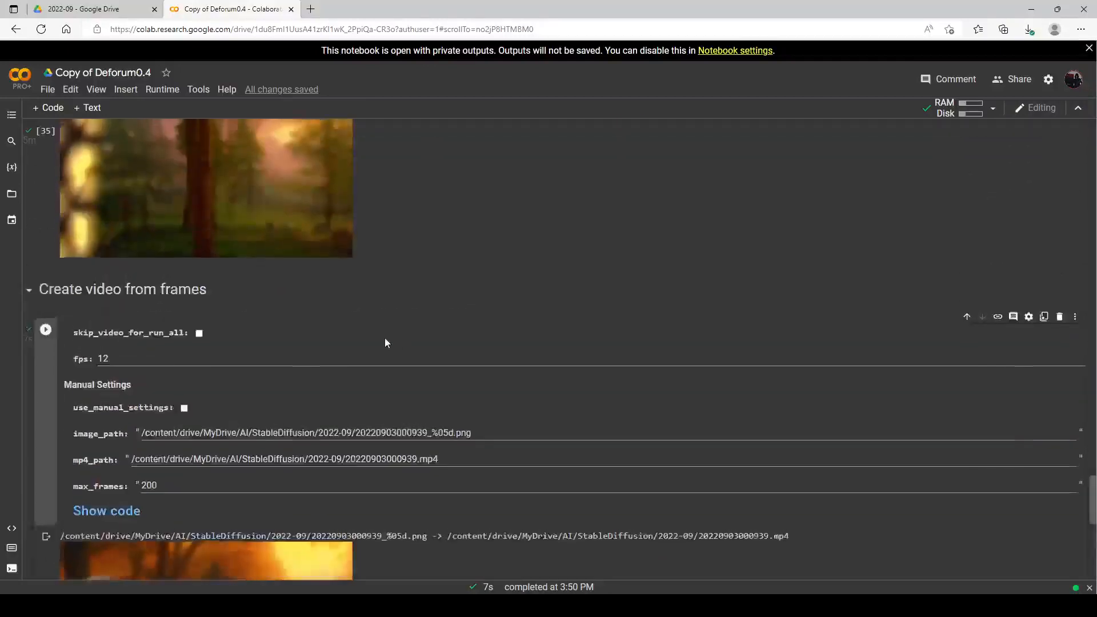
# Review the rendered frame and the steps and scale sampling settings of the Run cell
pyautogui.scroll(3, 384, 340)
pyautogui.scroll(-3, 274, 325)
pyautogui.scroll(4, 335, 324)
pyautogui.scroll(7, 333, 325)
pyautogui.scroll(3, 333, 325)
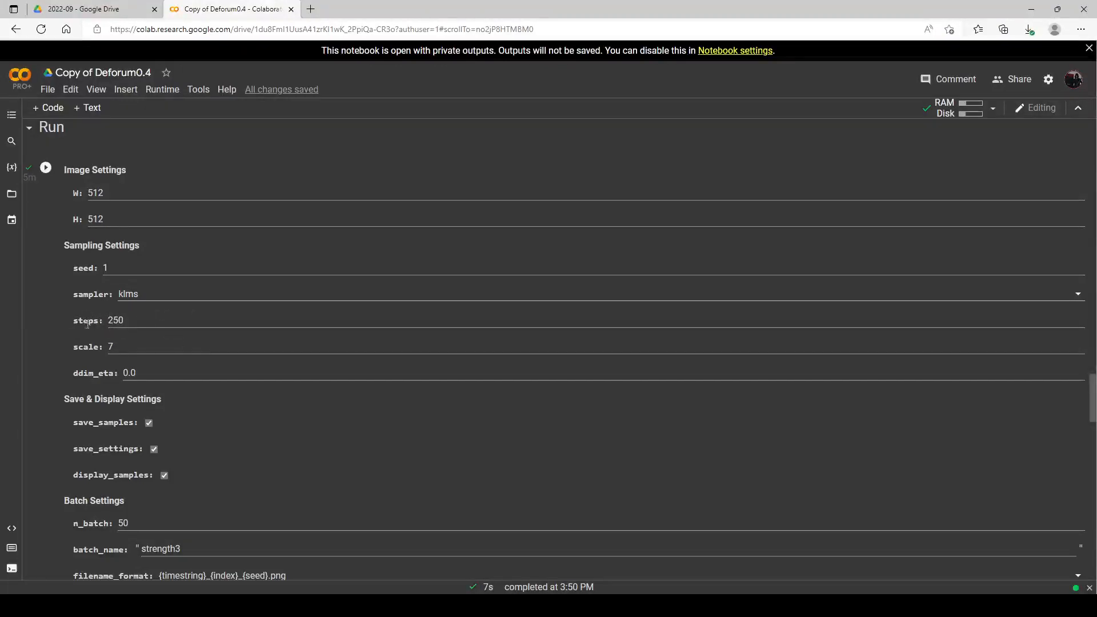
pyautogui.click(180, 323)
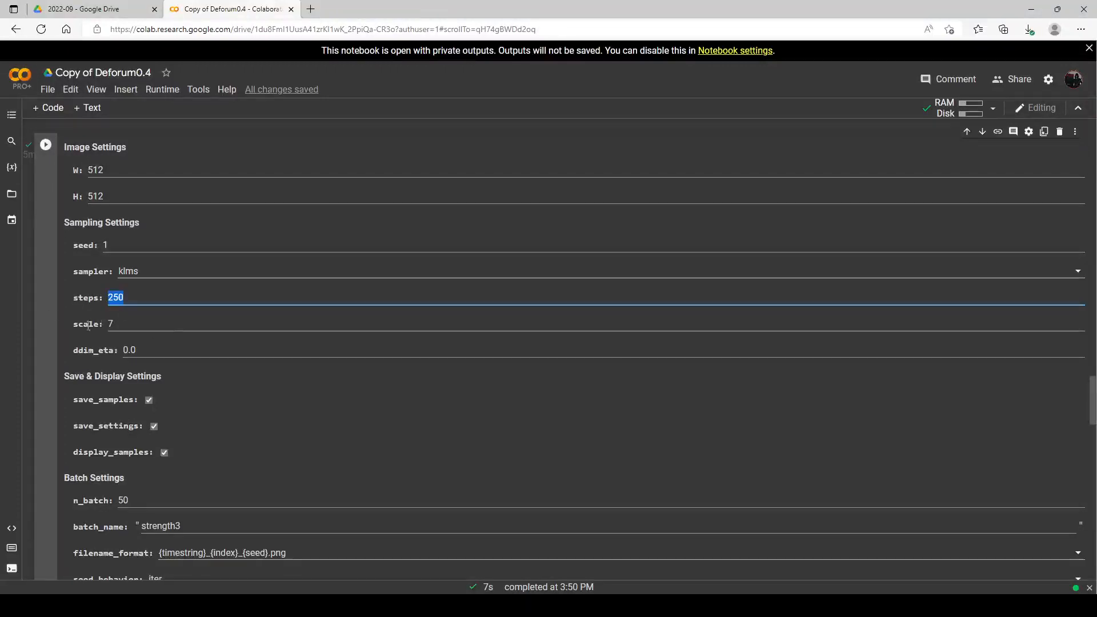
pyautogui.click(111, 324)
# Set diffusion_cadence to 6, rerun the animation settings cell and render the cabin animation again
pyautogui.scroll(5, 180, 317)
pyautogui.scroll(12, 179, 325)
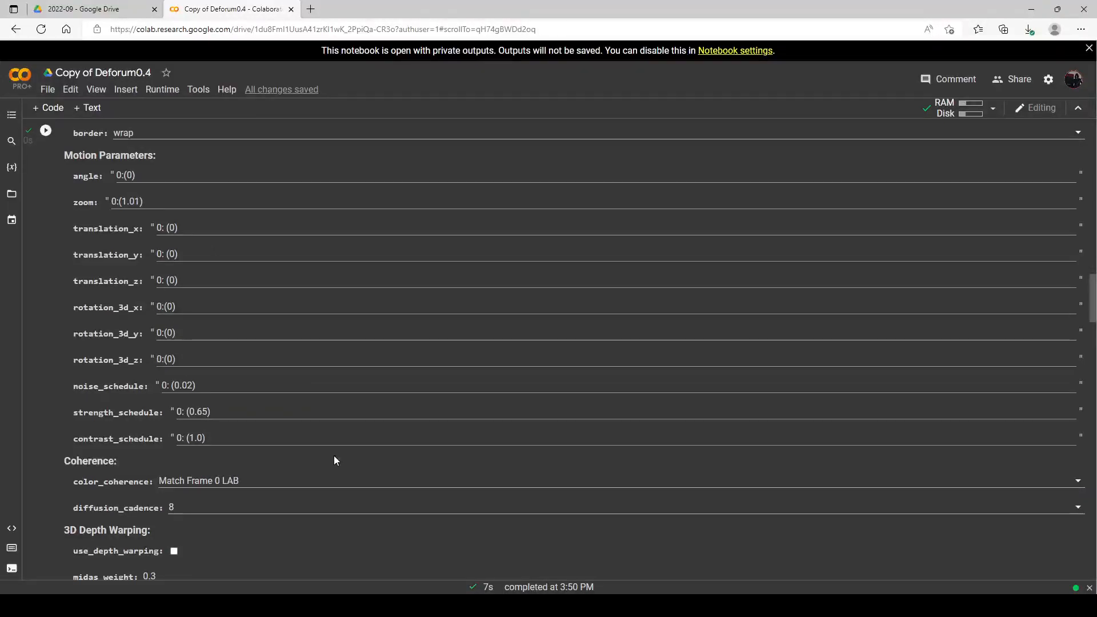
pyautogui.scroll(-1, 261, 466)
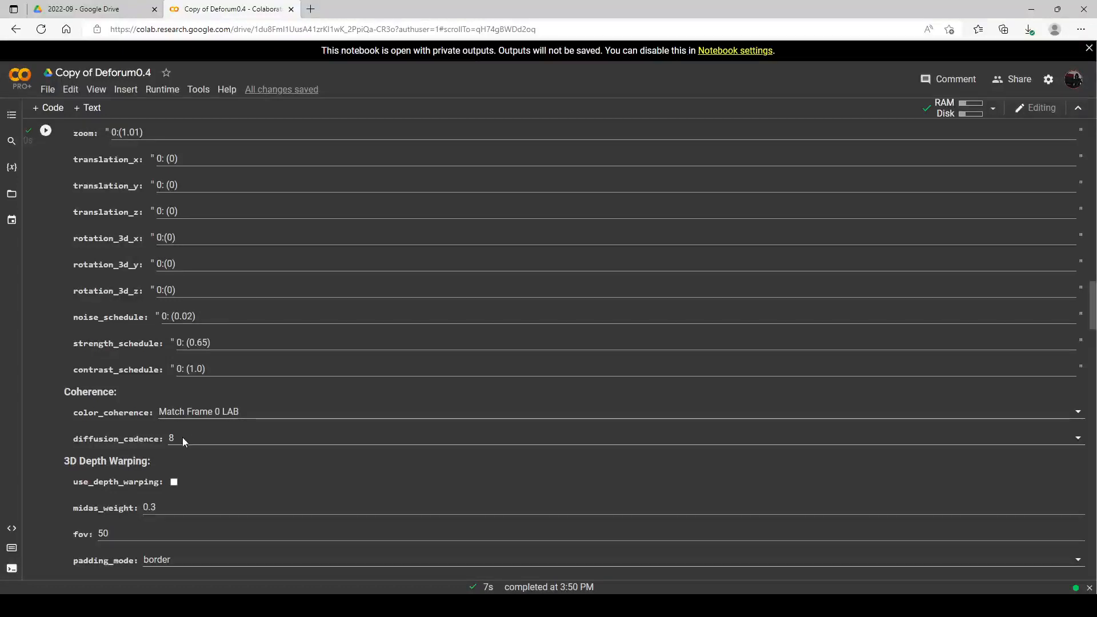
pyautogui.click(183, 438)
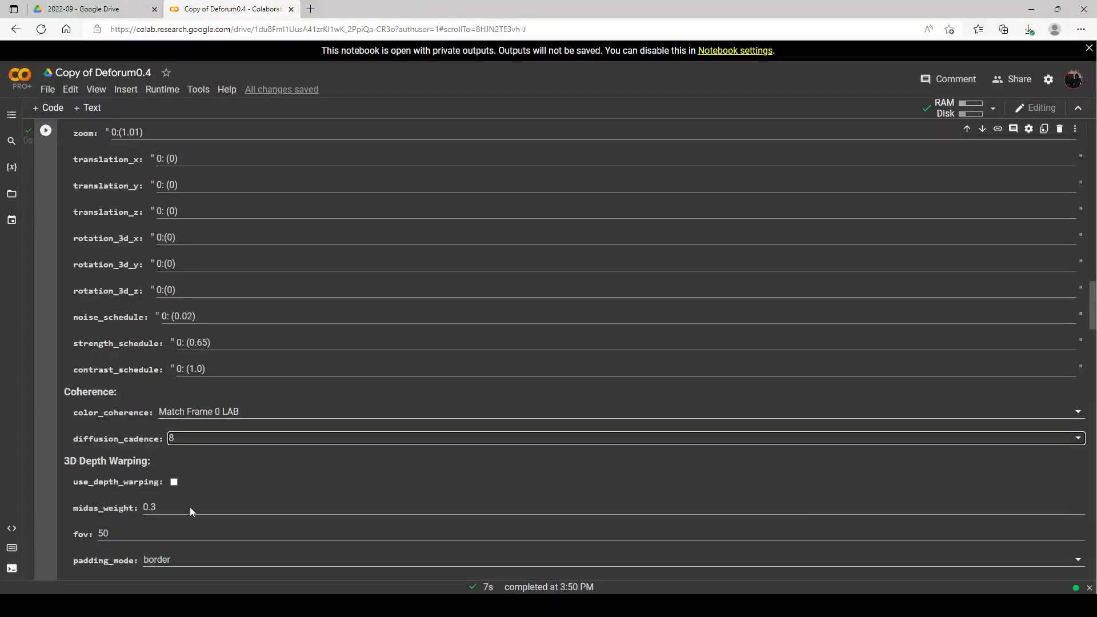
pyautogui.press('Up')
pyautogui.press('Up')
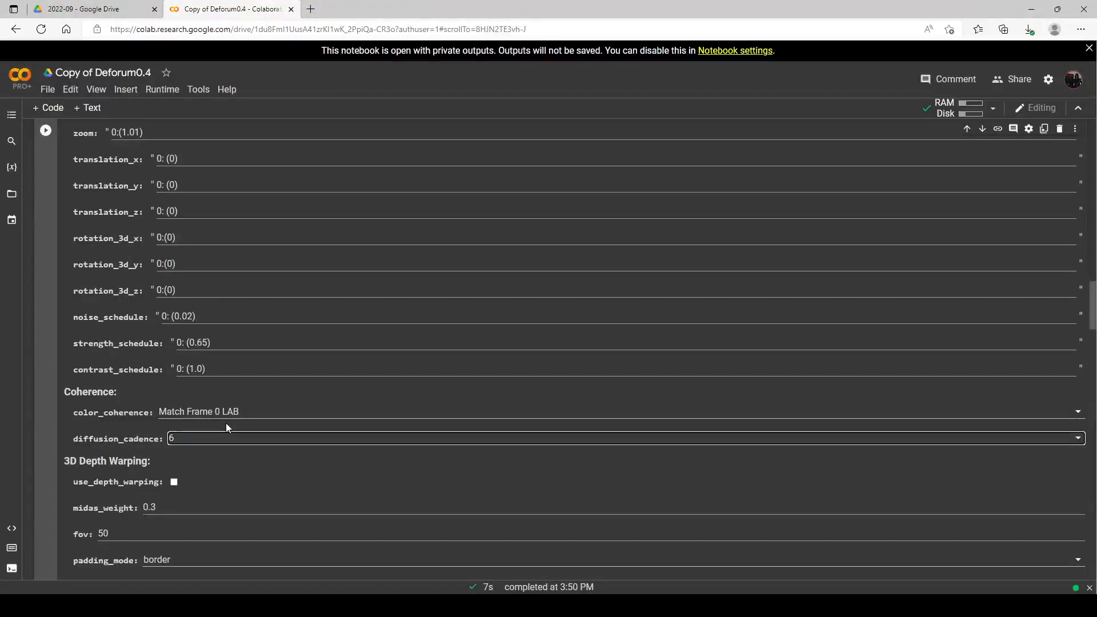
pyautogui.click(47, 135)
pyautogui.scroll(-20, 183, 237)
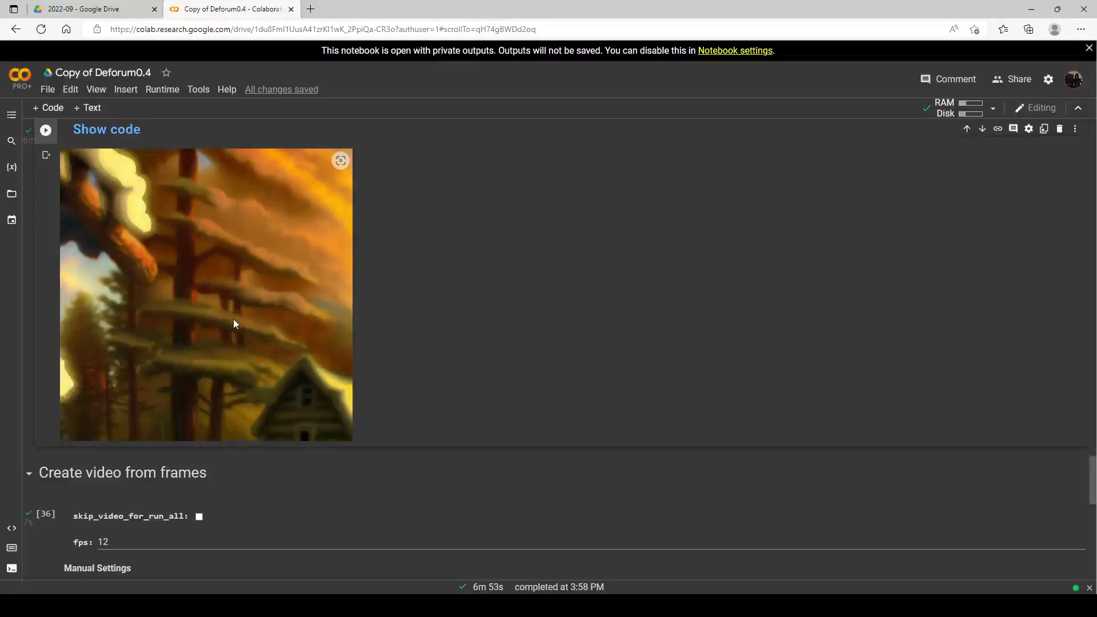
# Compare the previous cabin video with the new render and rerun the Create video from frames cell
pyautogui.scroll(-8, 233, 319)
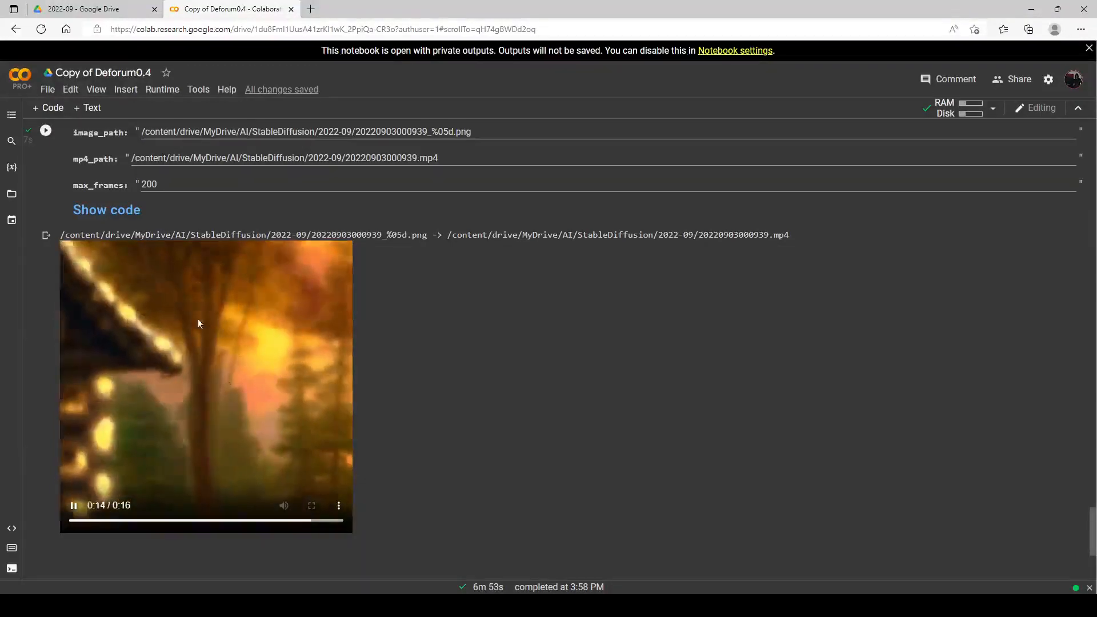
pyautogui.scroll(7, 142, 247)
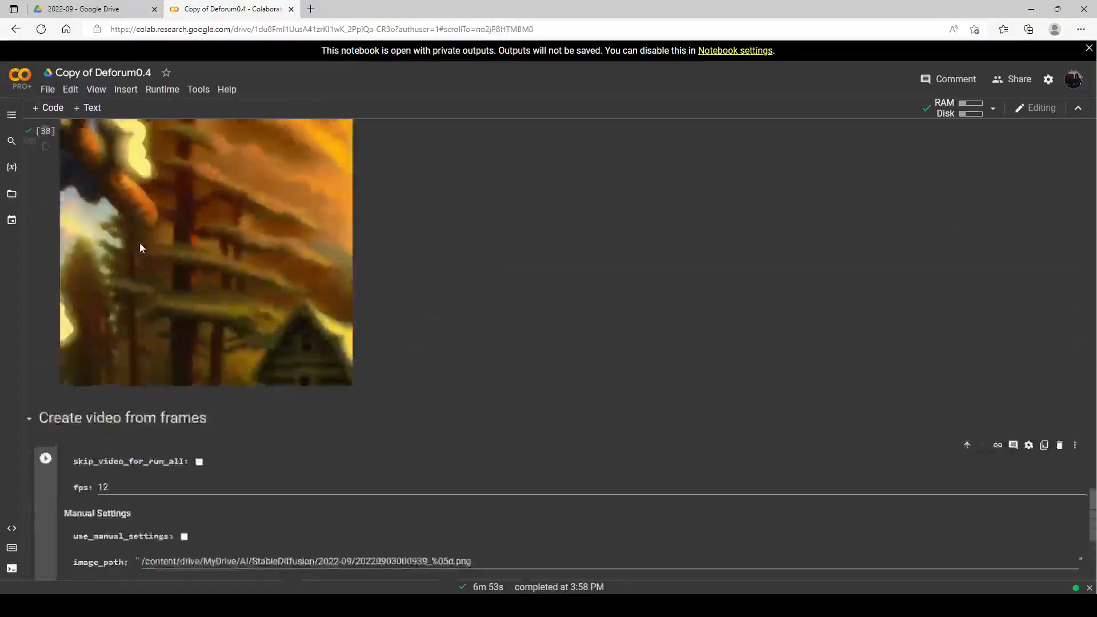
pyautogui.scroll(6, 142, 249)
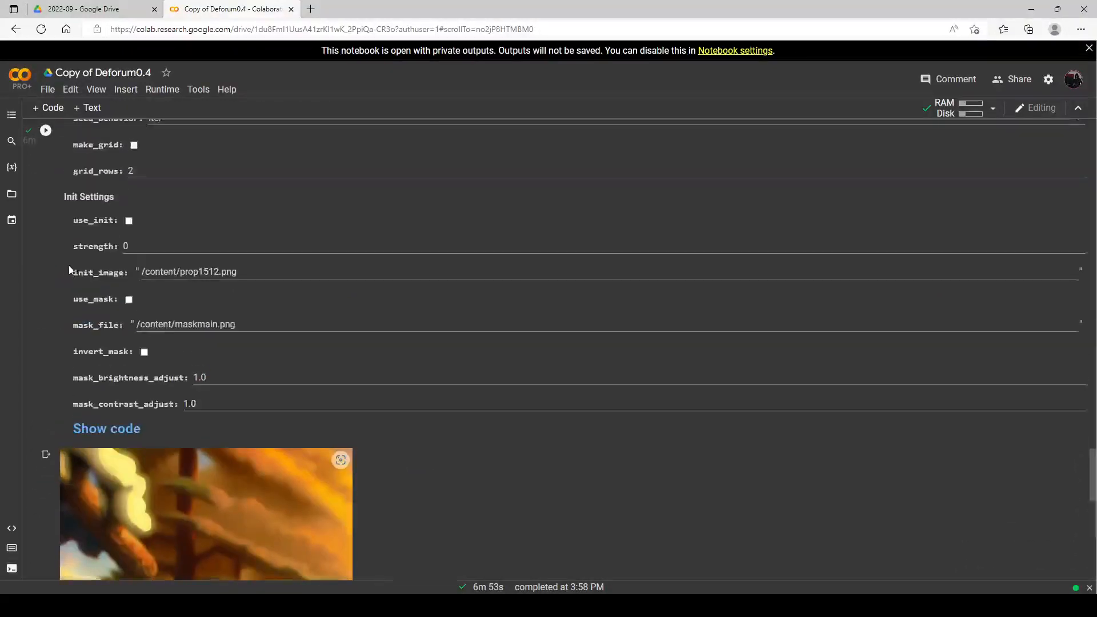
pyautogui.scroll(-10, 173, 300)
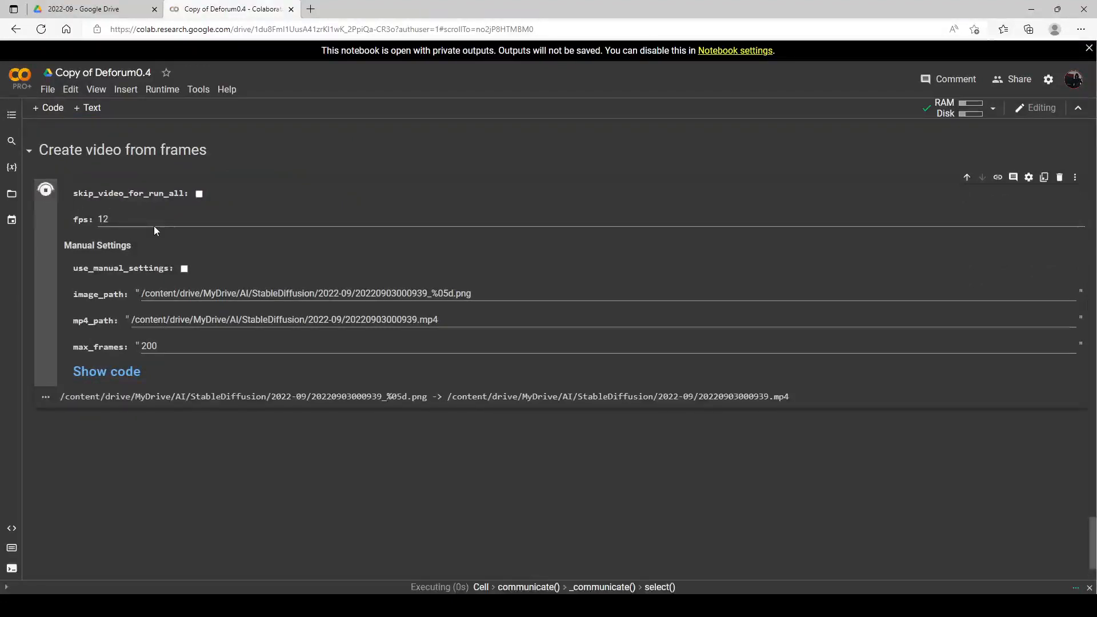
# Check the strength schedule and diffusion cadence, and play the newly created cabin video
pyautogui.scroll(15, 476, 211)
pyautogui.scroll(-5, 410, 234)
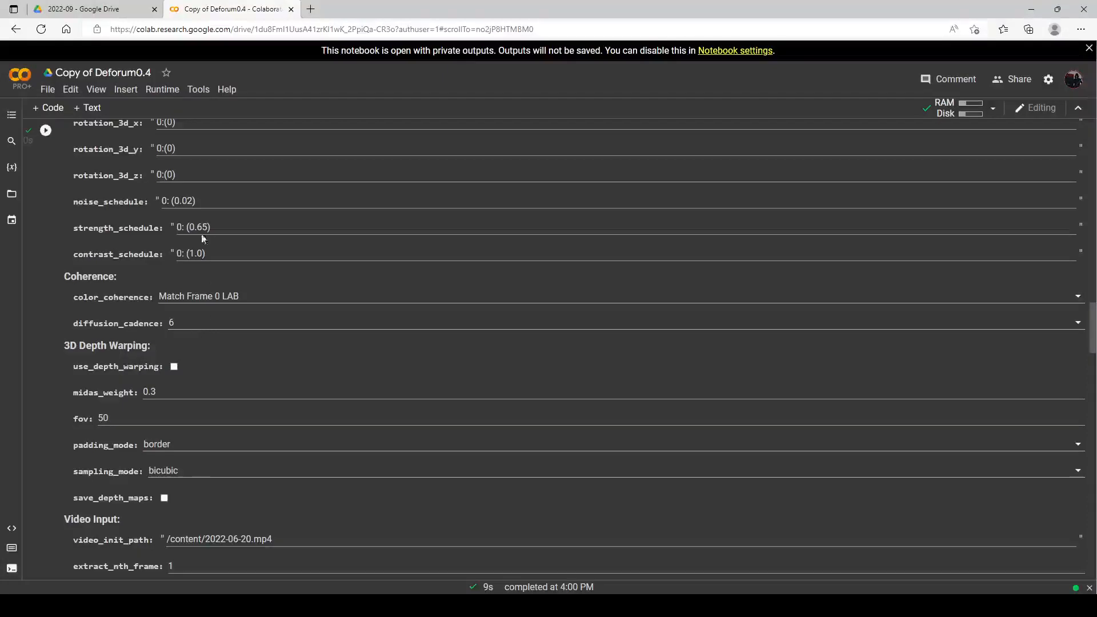
pyautogui.scroll(-20, 215, 242)
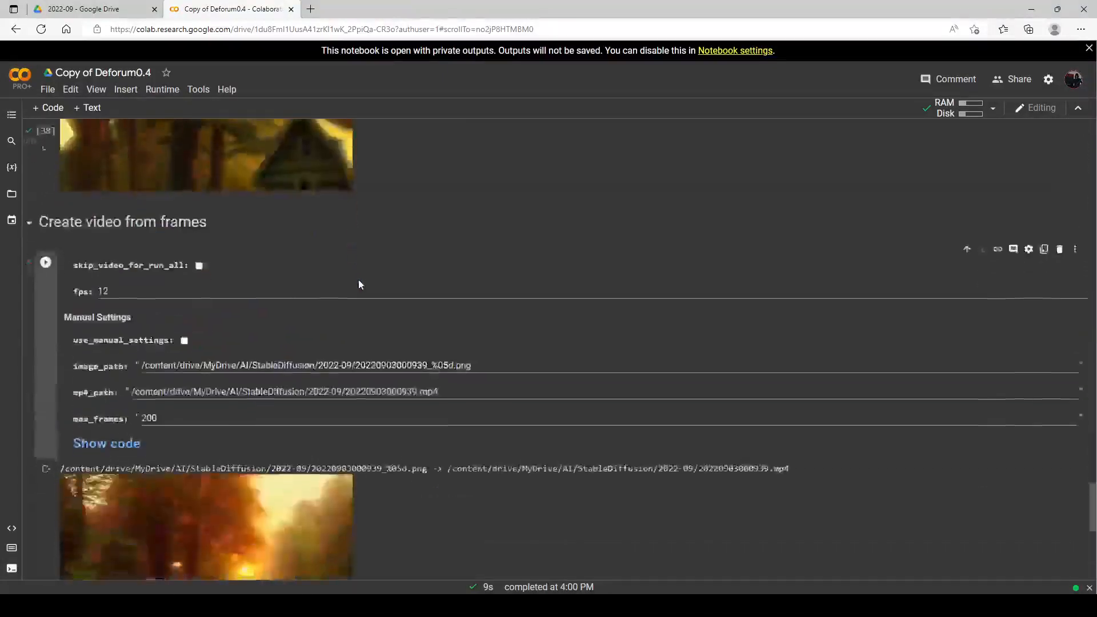
pyautogui.scroll(-5, 359, 284)
pyautogui.click(73, 459)
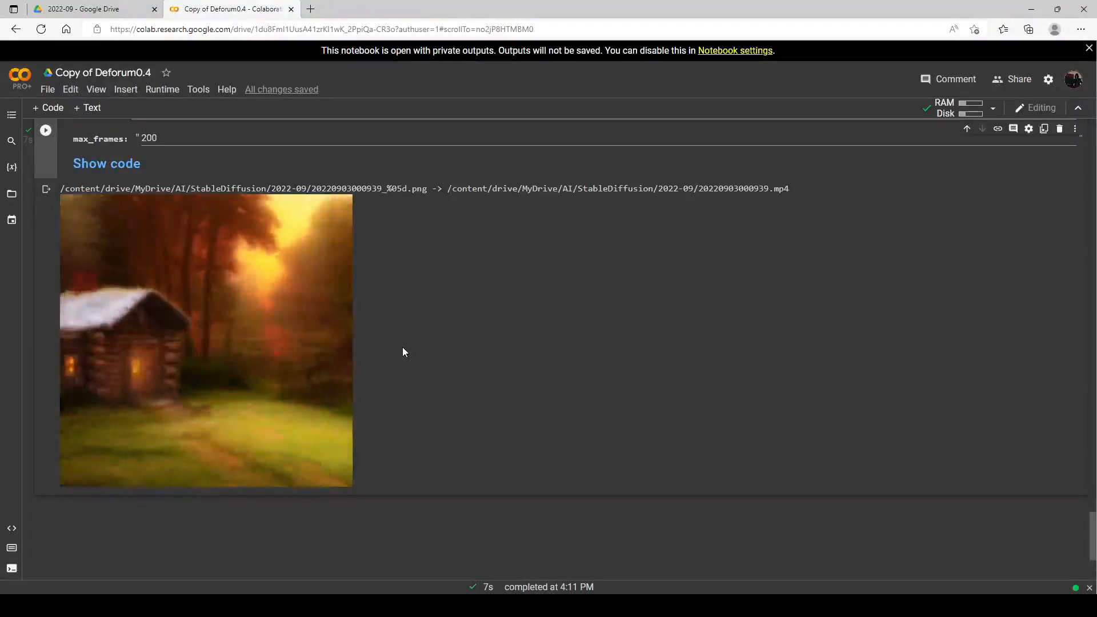
# Examine the sampling, zoom, strength schedule and diffusion cadence settings behind the latest cabin video
pyautogui.scroll(20, 403, 351)
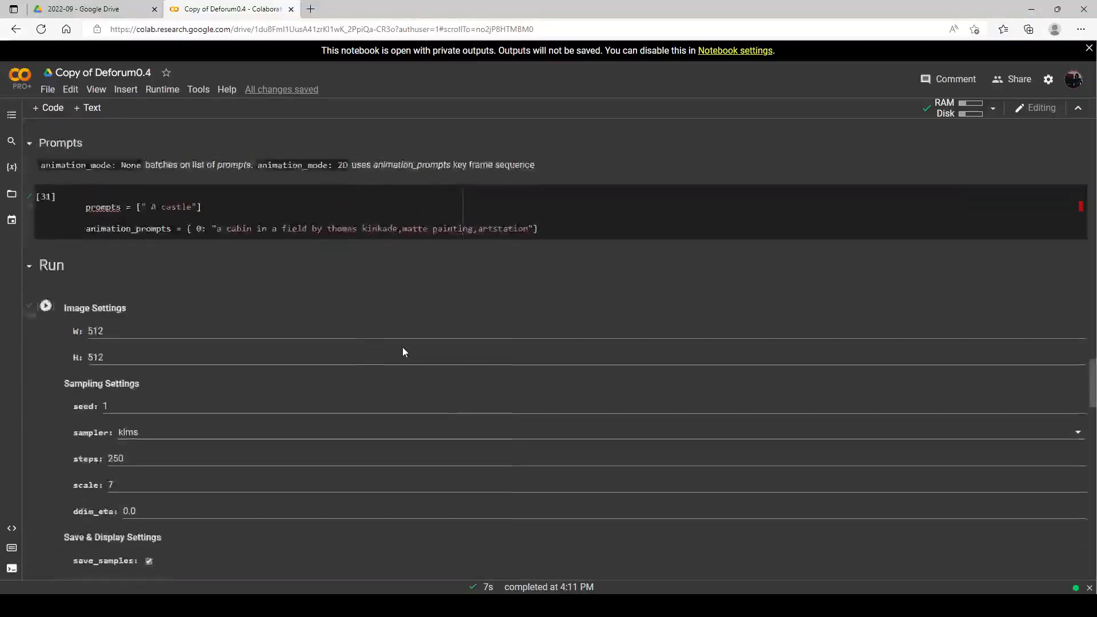
pyautogui.scroll(-3, 402, 351)
pyautogui.scroll(-1, 403, 351)
pyautogui.scroll(4, 403, 351)
pyautogui.scroll(10, 403, 350)
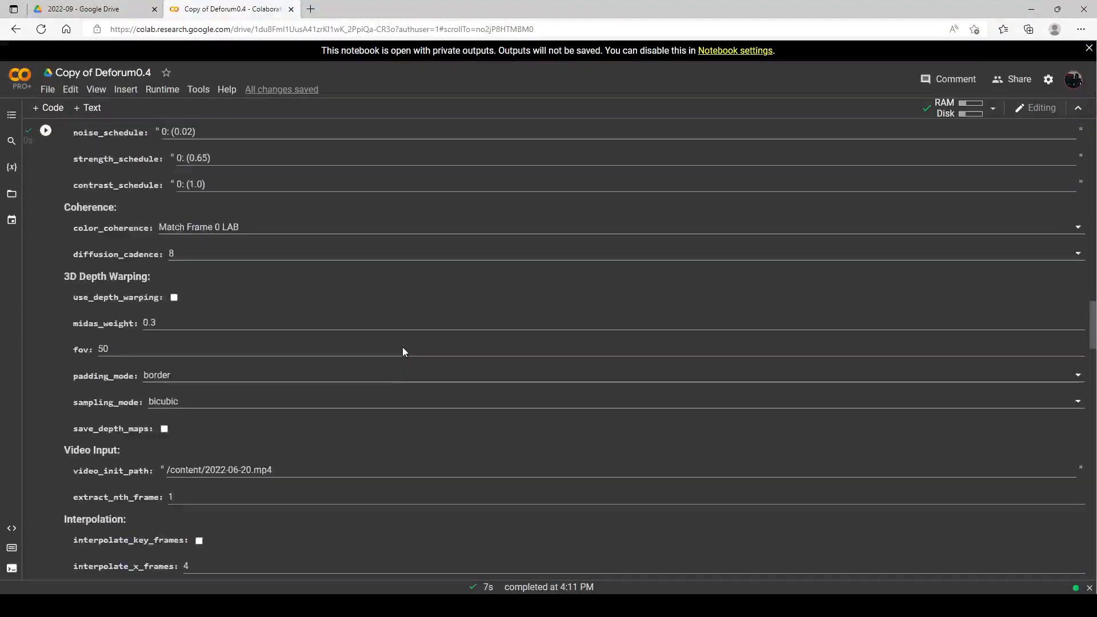
pyautogui.scroll(4, 402, 351)
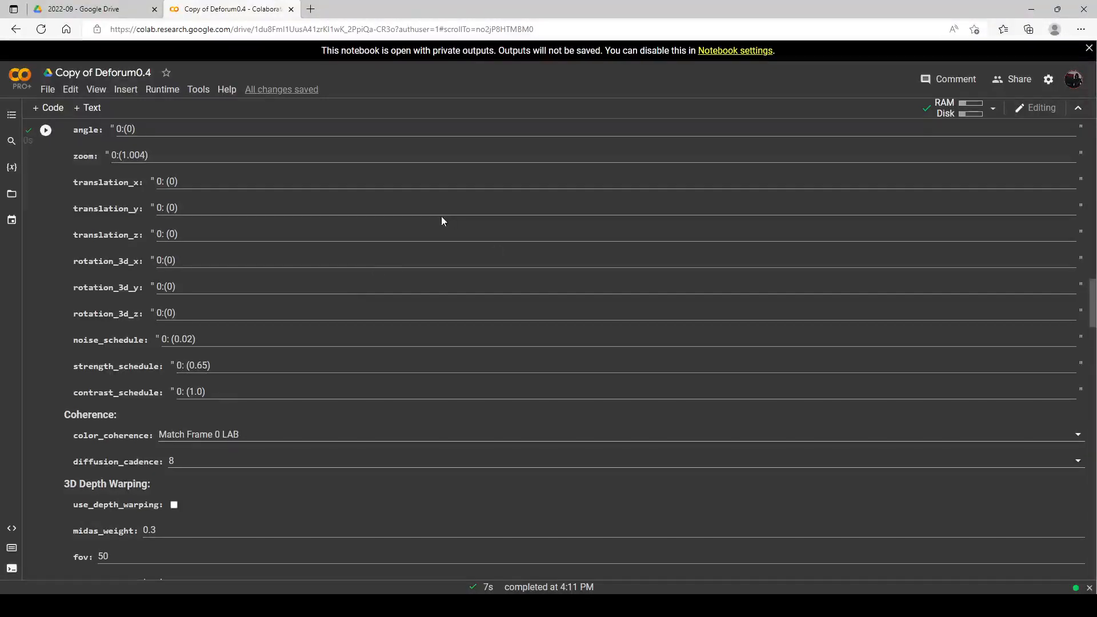
pyautogui.scroll(-2, 261, 330)
pyautogui.scroll(2, 281, 336)
pyautogui.scroll(2, 279, 357)
pyautogui.scroll(-2, 256, 349)
# Return to the latest cabin video and replay it from the beginning
pyautogui.scroll(-20, 255, 350)
pyautogui.scroll(-16, 347, 369)
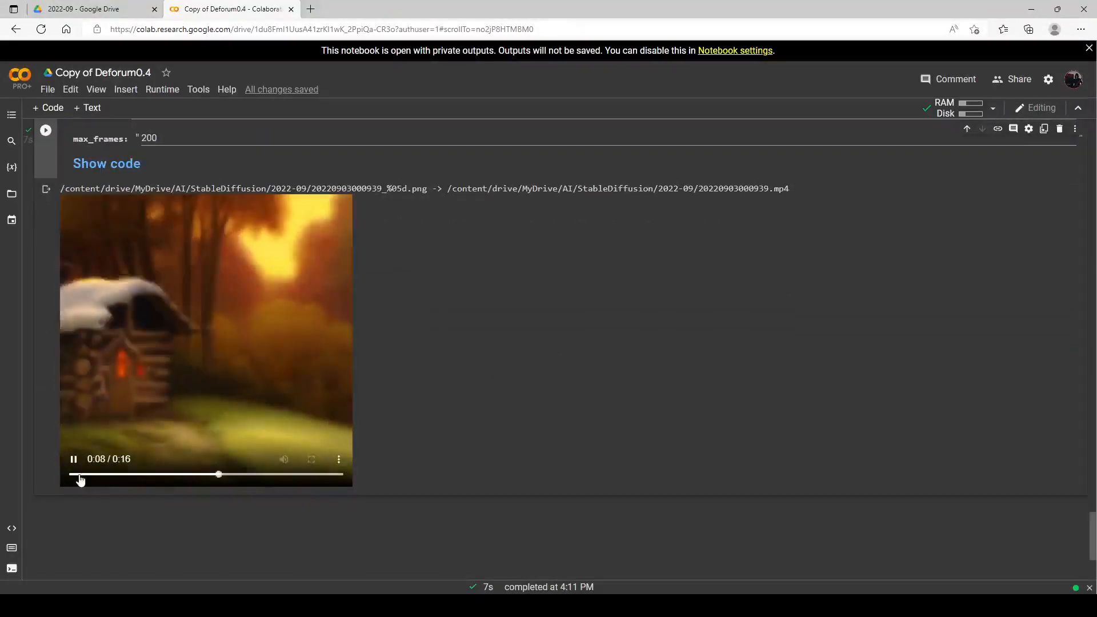
pyautogui.moveTo(80, 478); pyautogui.dragTo(70, 478)
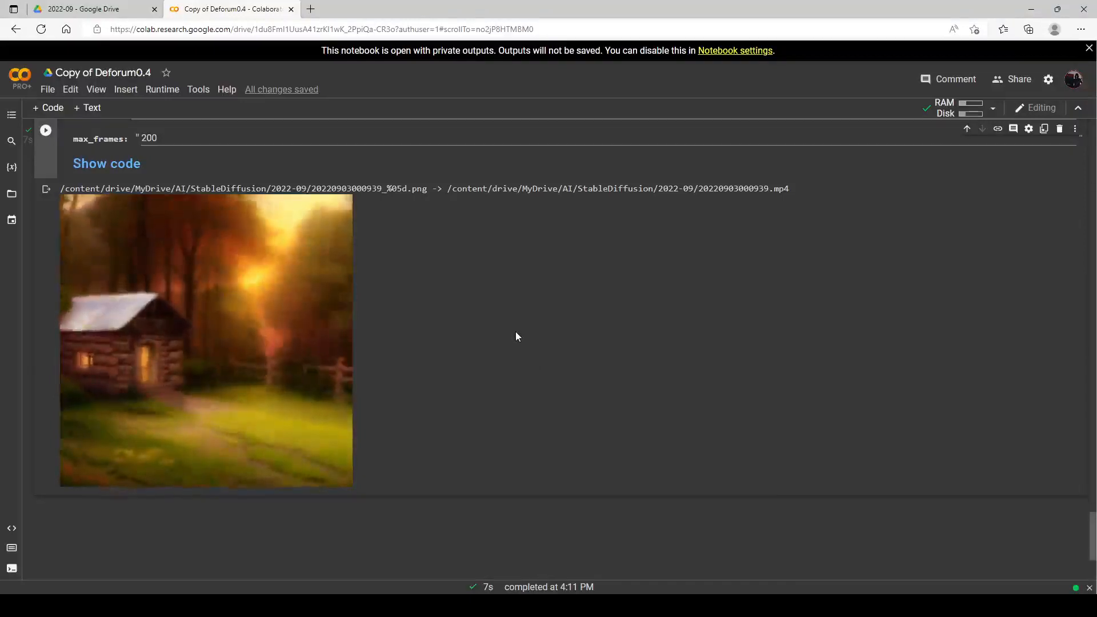
# Upload carinput.mp4 to the notebook's runtime files and acknowledge the file deletion reminder
pyautogui.scroll(4, 343, 307)
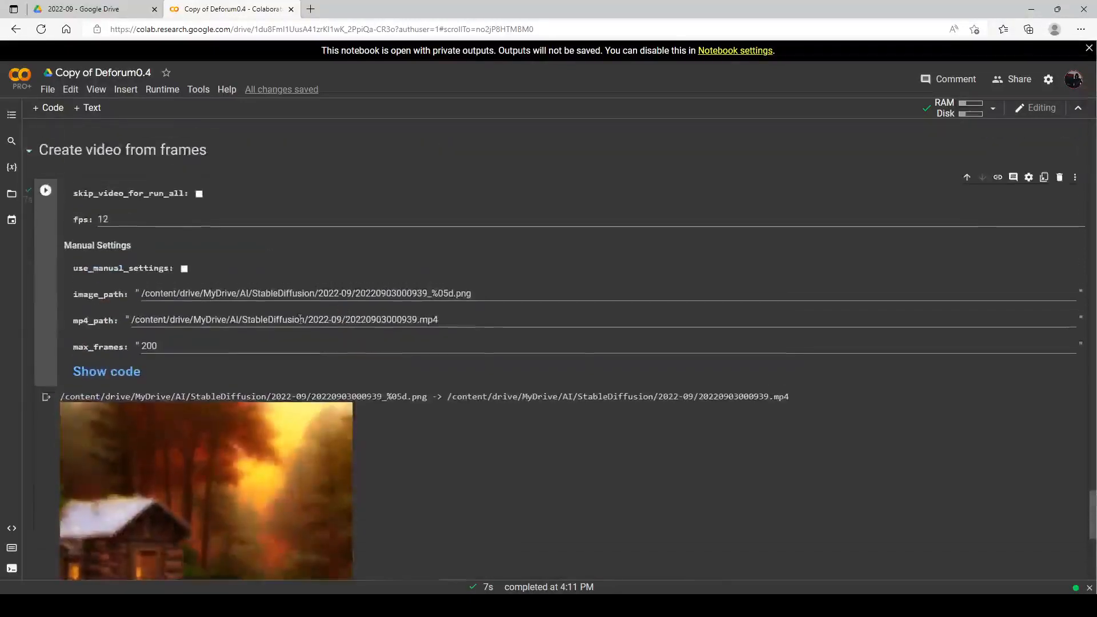
pyautogui.click(12, 194)
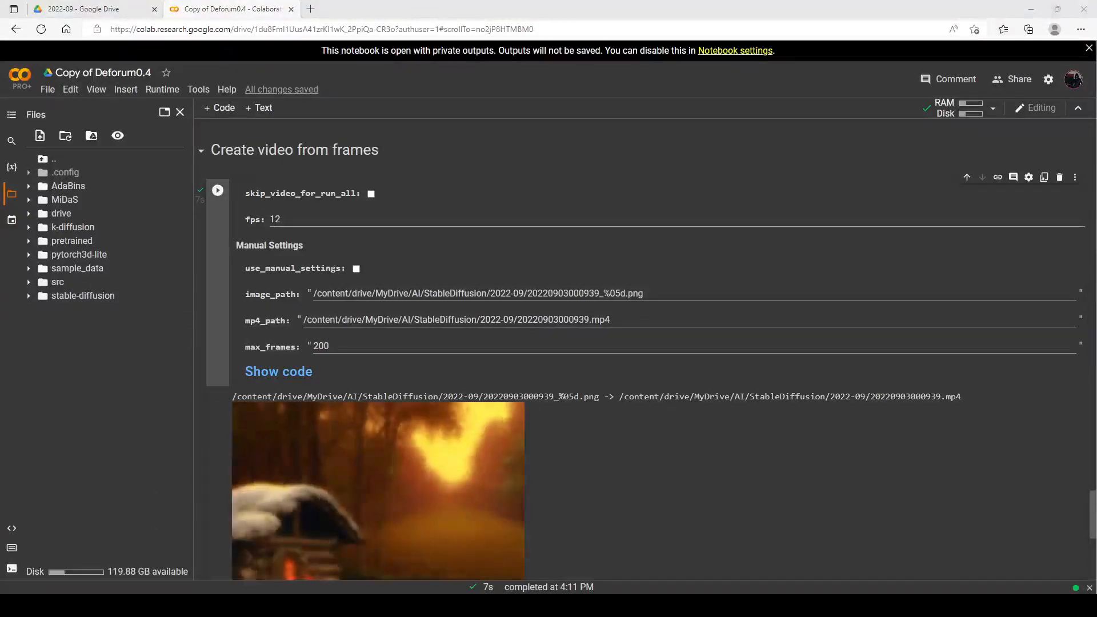
pyautogui.moveTo(105, 535); pyautogui.dragTo(169, 406)
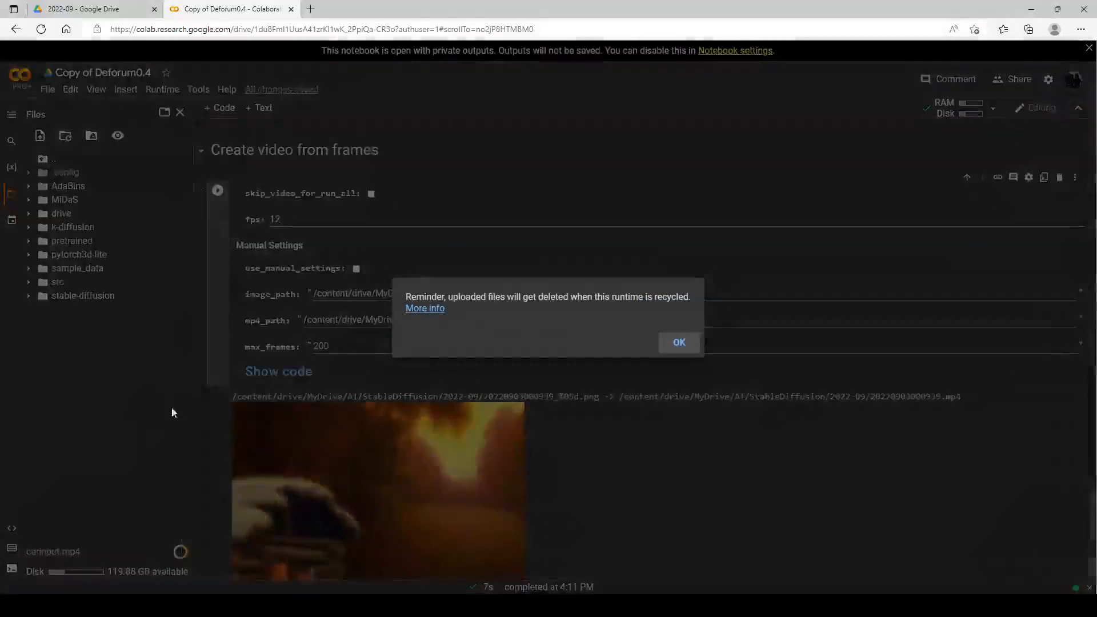
pyautogui.click(676, 341)
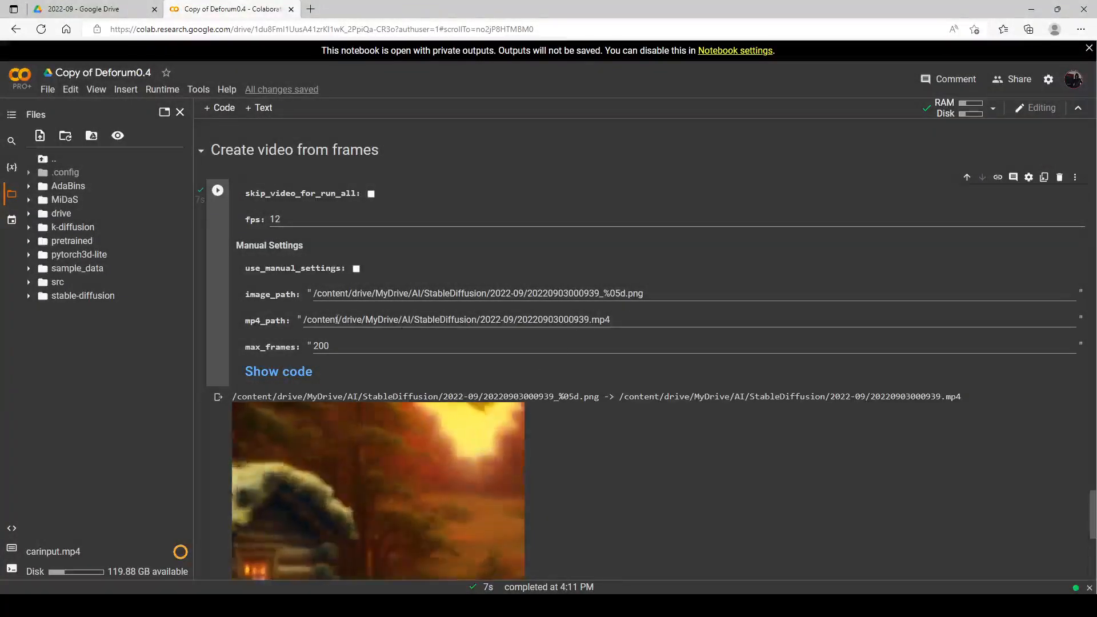
# Change animation_mode to Video Input in the Animation Settings
pyautogui.scroll(10, 409, 285)
pyautogui.scroll(15, 418, 288)
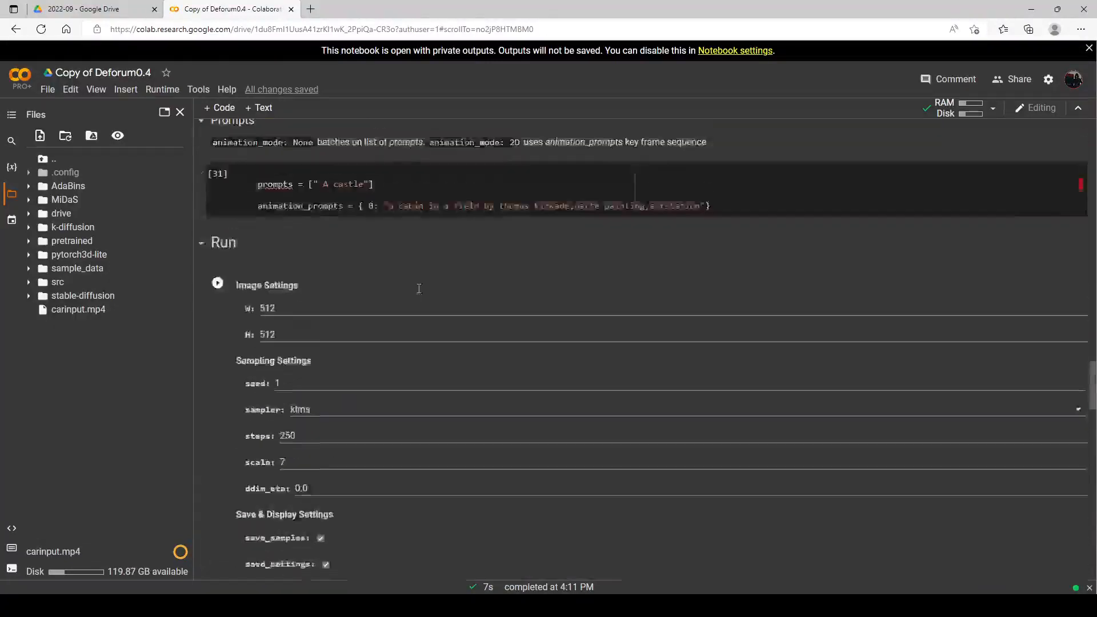
pyautogui.scroll(4, 419, 292)
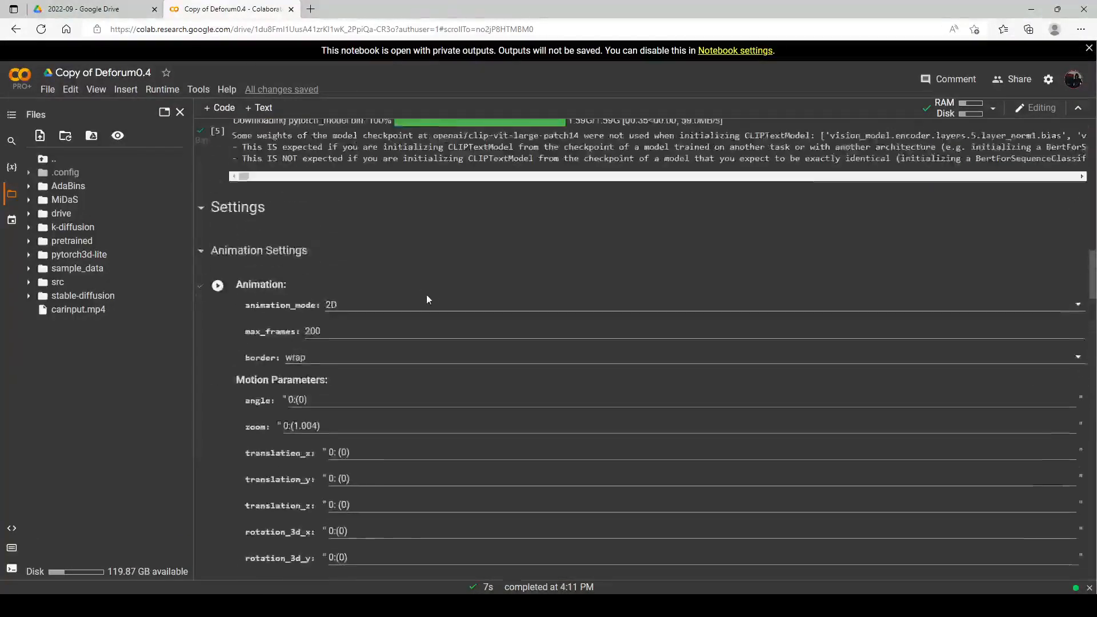
pyautogui.click(387, 317)
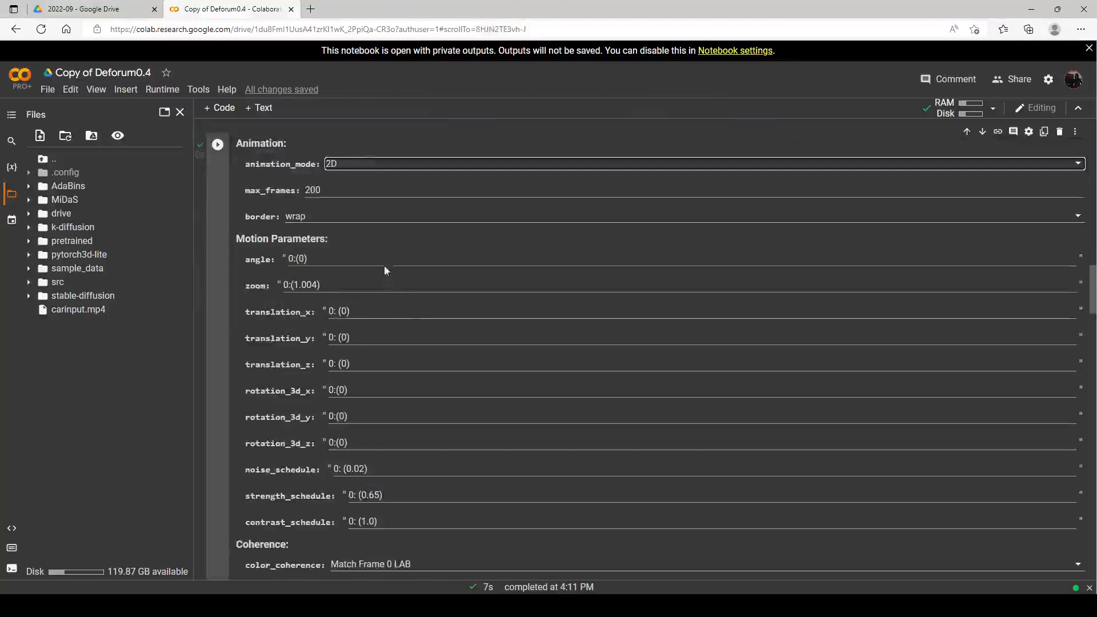
pyautogui.click(366, 217)
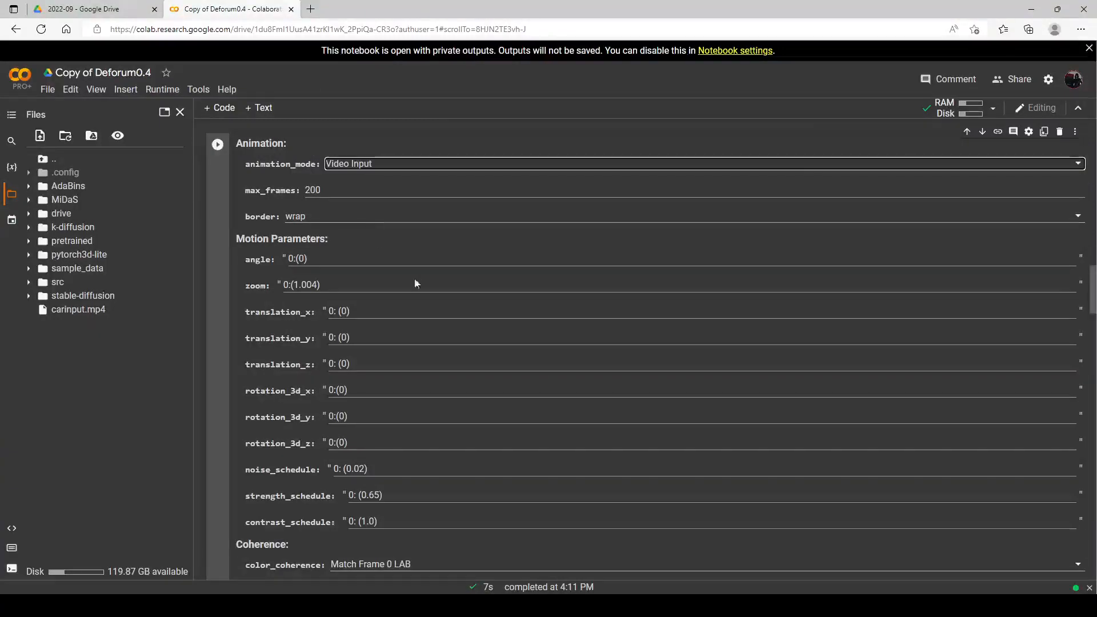
# Replace the frame 0 animation prompt with "futuristic cars in a bladerunner city ,artstation,deviantart"
pyautogui.scroll(-15, 418, 290)
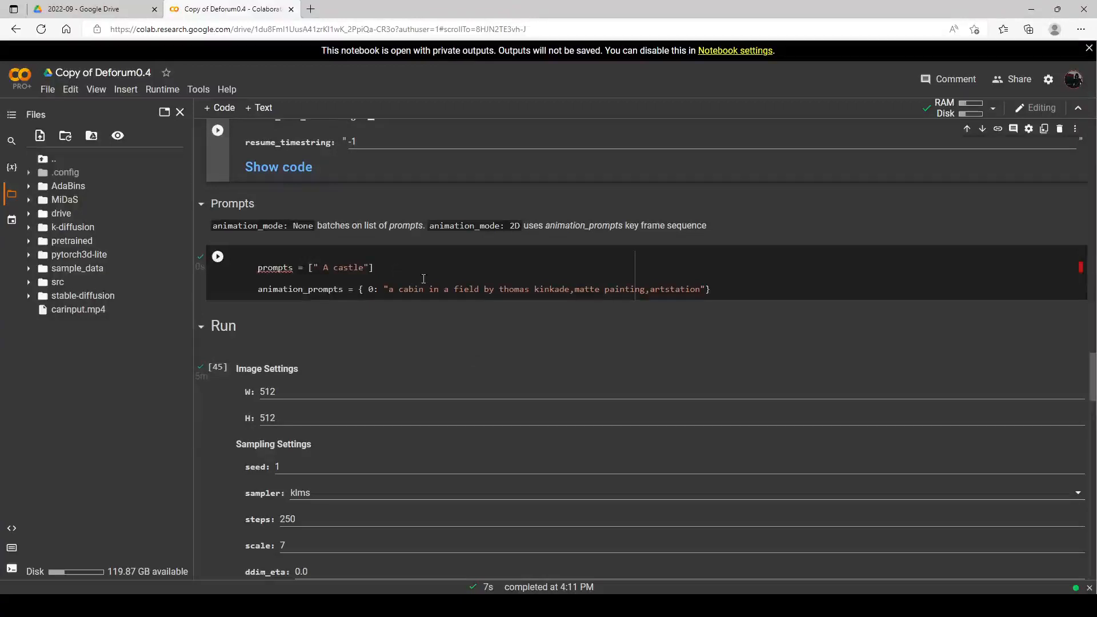
pyautogui.moveTo(396, 290)
pyautogui.mouseDown()
pyautogui.moveTo(706, 289)
pyautogui.moveTo(696, 289)
pyautogui.mouseUp()
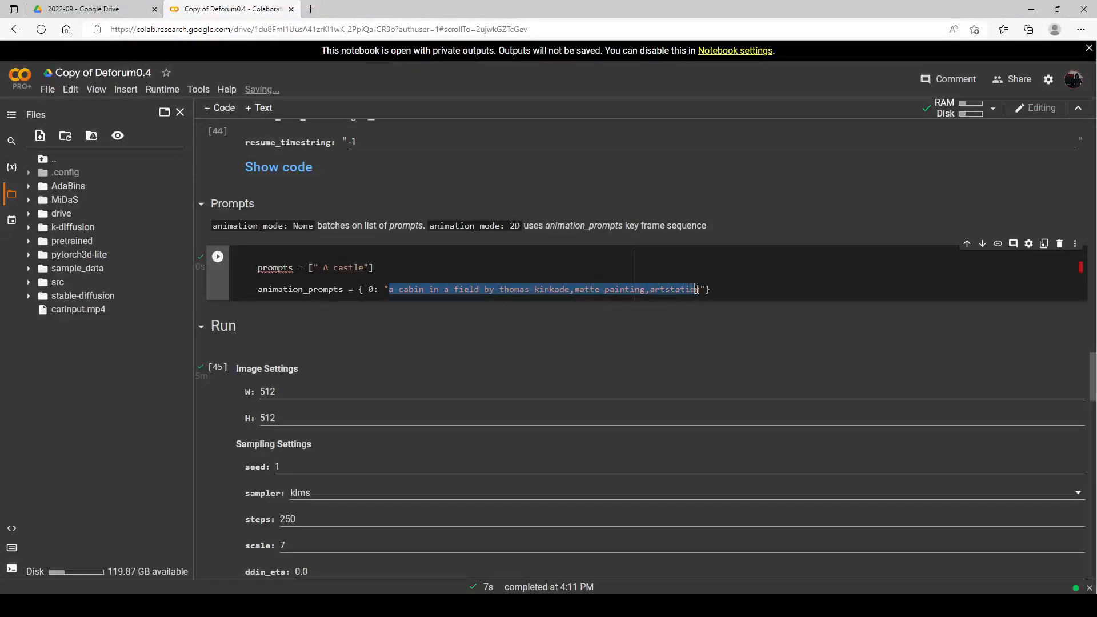
pyautogui.press('BackSpace')
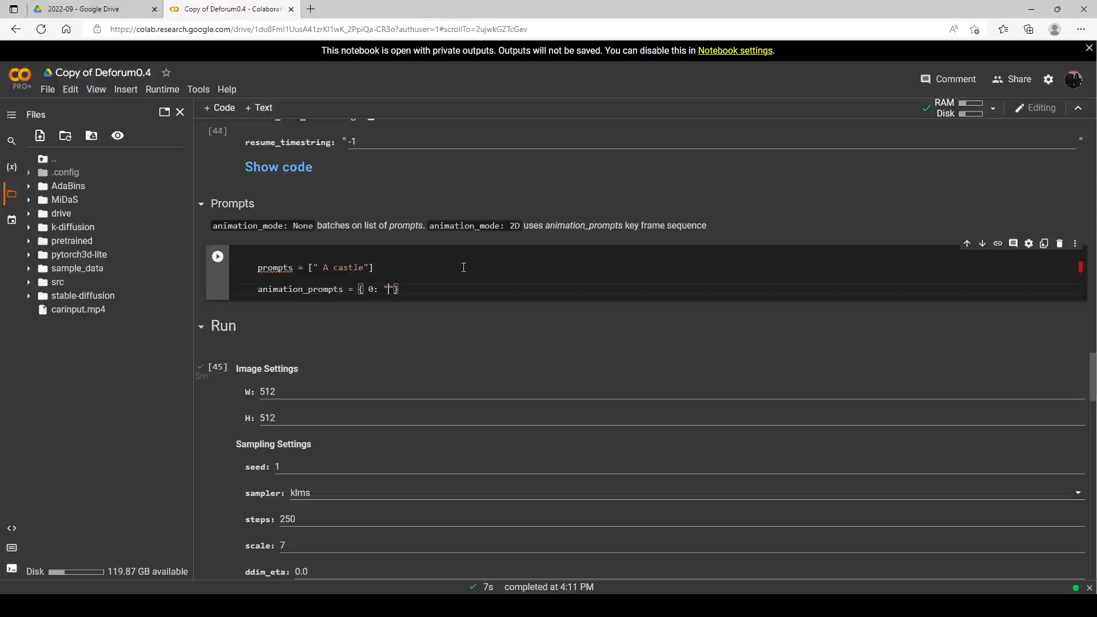
pyautogui.write('futurist')
pyautogui.write('ic cars ')
pyautogui.write('in a gl')
pyautogui.write('bladerunner')
pyautogui.write(' city b')
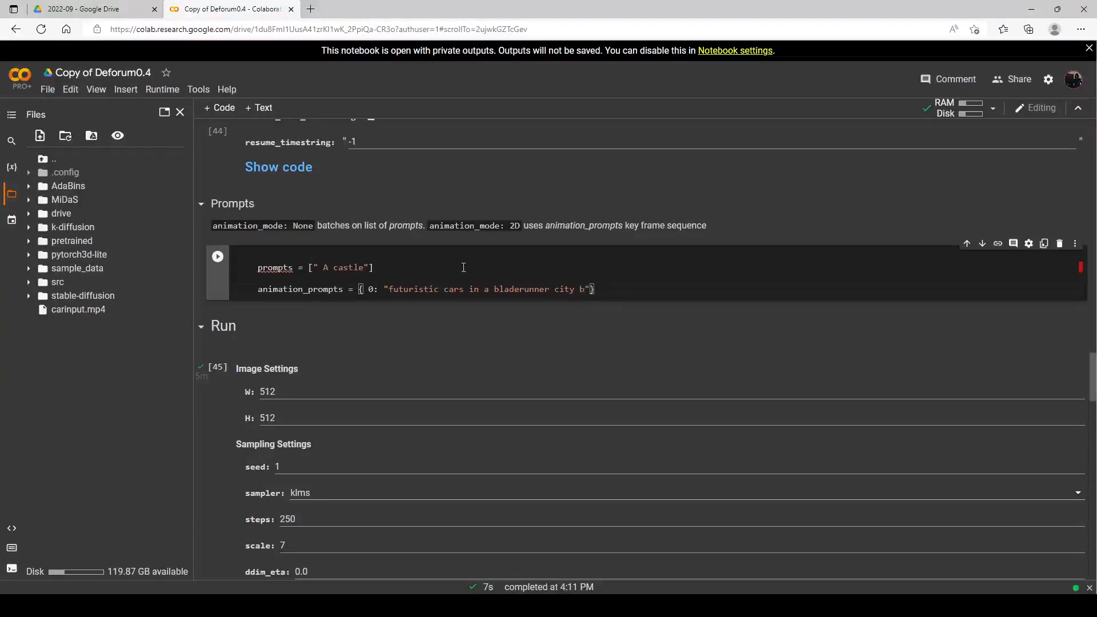
pyautogui.press('BackSpace')
pyautogui.write(',artstatopm')
pyautogui.write('ion,deviantart')
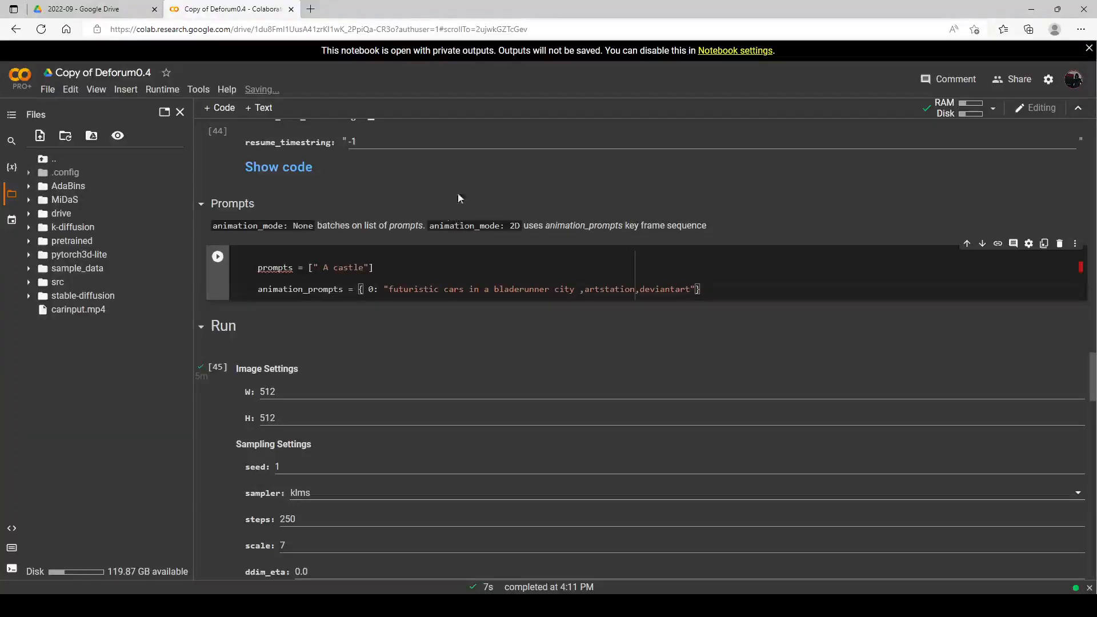
# Review the Video Input, interpolation, image, sampling and batch settings around the Prompts cell
pyautogui.scroll(1, 406, 308)
pyautogui.scroll(4, 412, 313)
pyautogui.scroll(-6, 410, 316)
pyautogui.scroll(4, 407, 254)
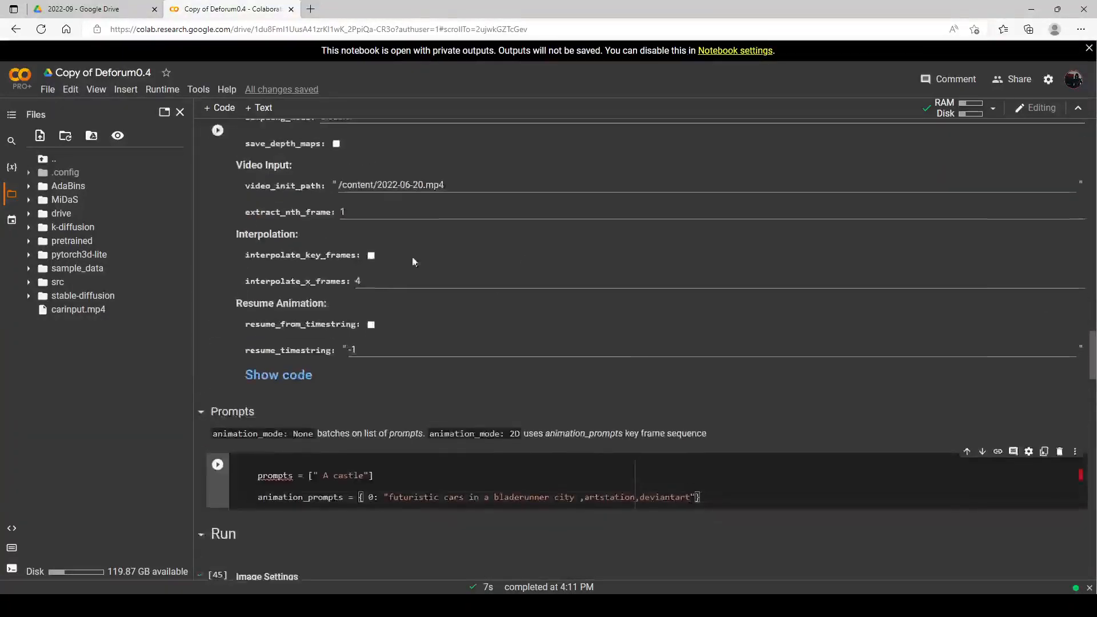
pyautogui.scroll(2, 422, 286)
pyautogui.scroll(-4, 406, 286)
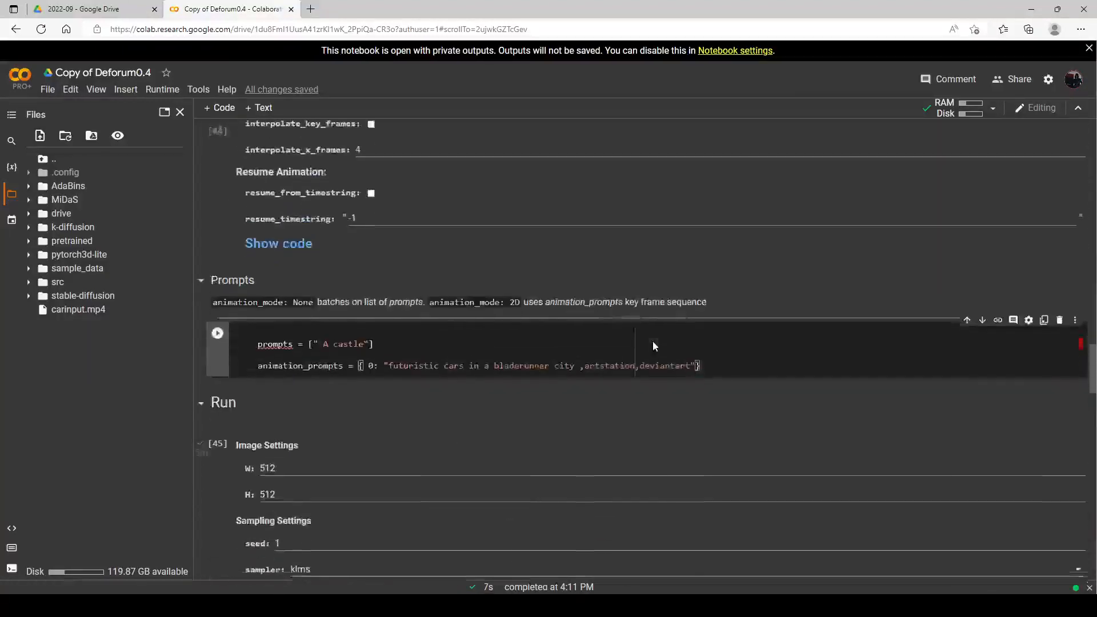
pyautogui.scroll(-3, 483, 326)
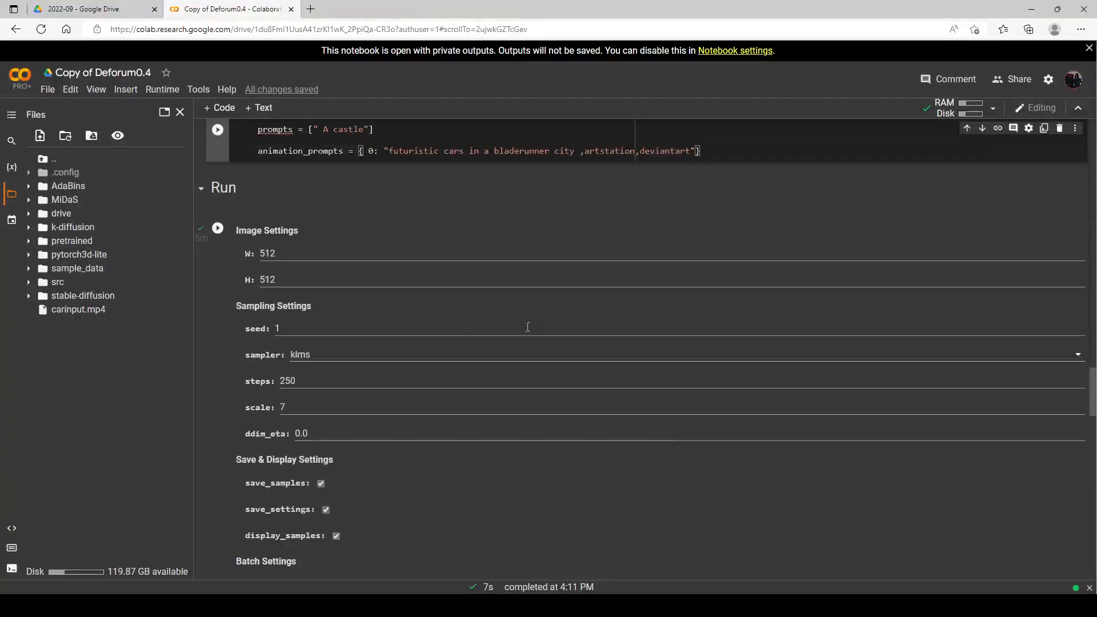
pyautogui.scroll(-3, 530, 326)
pyautogui.scroll(1, 428, 319)
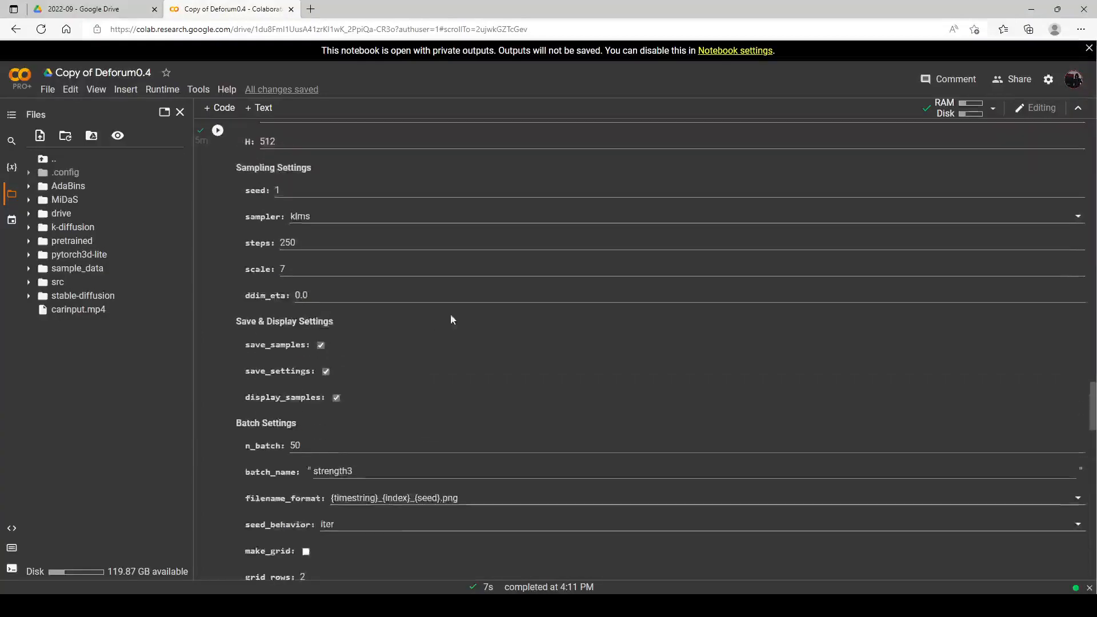
pyautogui.scroll(1, 439, 317)
pyautogui.scroll(4, 431, 317)
# Set batch_name in the Batch Settings to strength4
pyautogui.scroll(-10, 426, 317)
pyautogui.scroll(3, 426, 317)
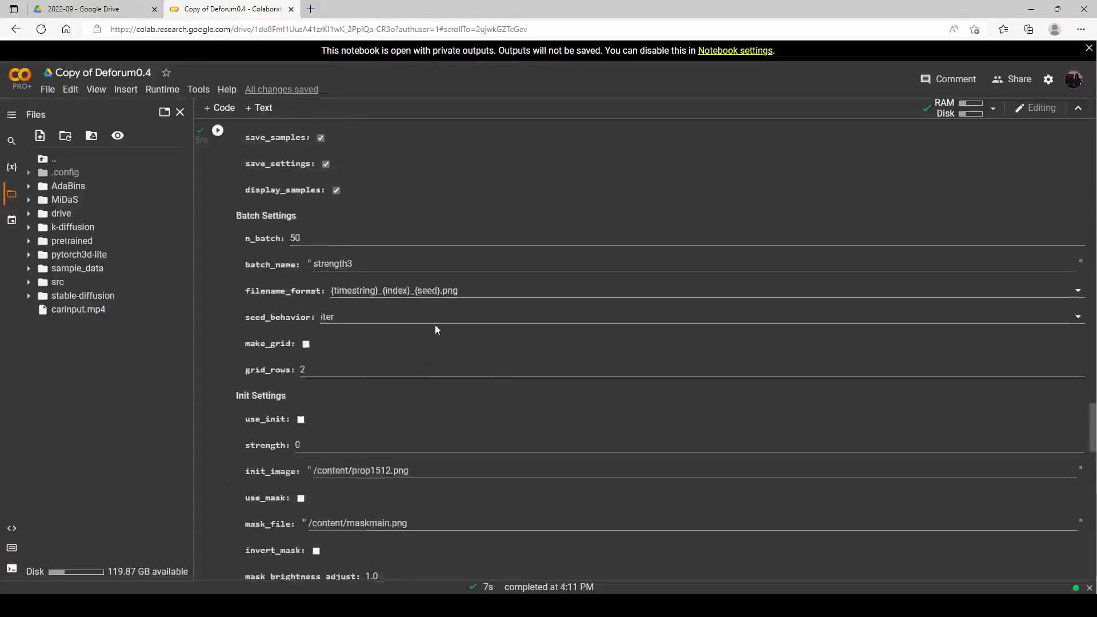
pyautogui.scroll(2, 406, 282)
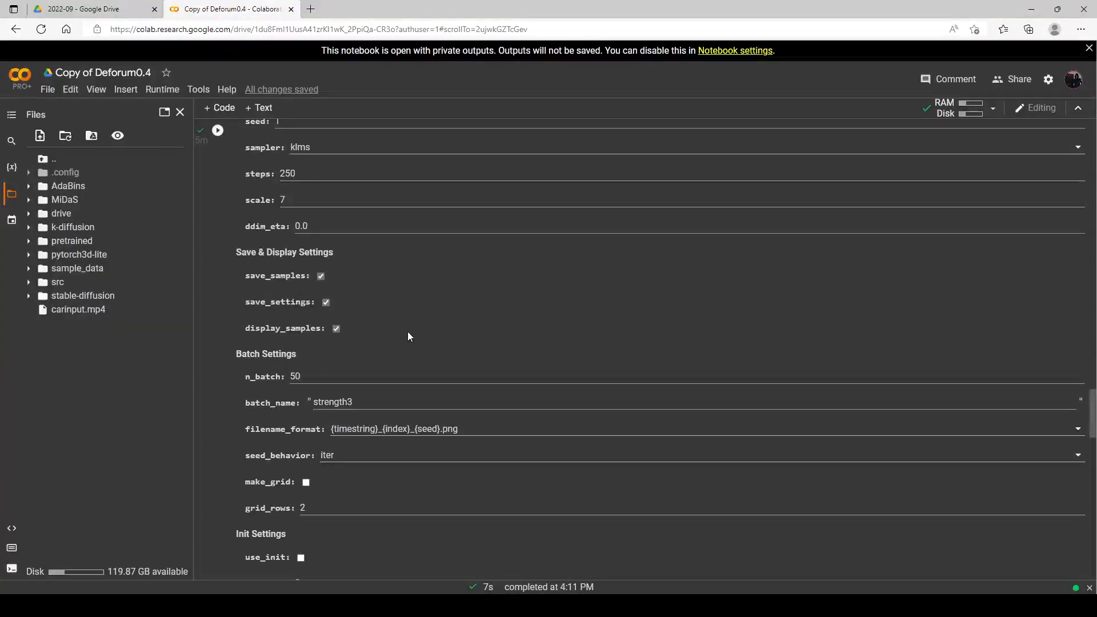
pyautogui.click(370, 401)
pyautogui.press('BackSpace')
pyautogui.write('4')
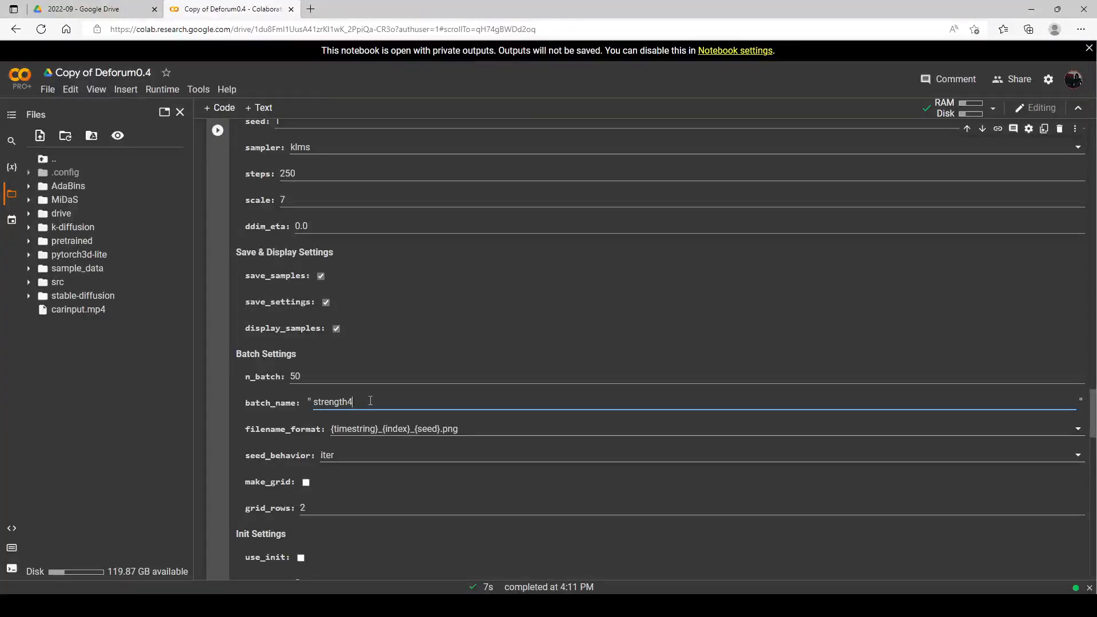
# Check the use_init and strength options in the Init Settings of the Run cell
pyautogui.scroll(-4, 476, 344)
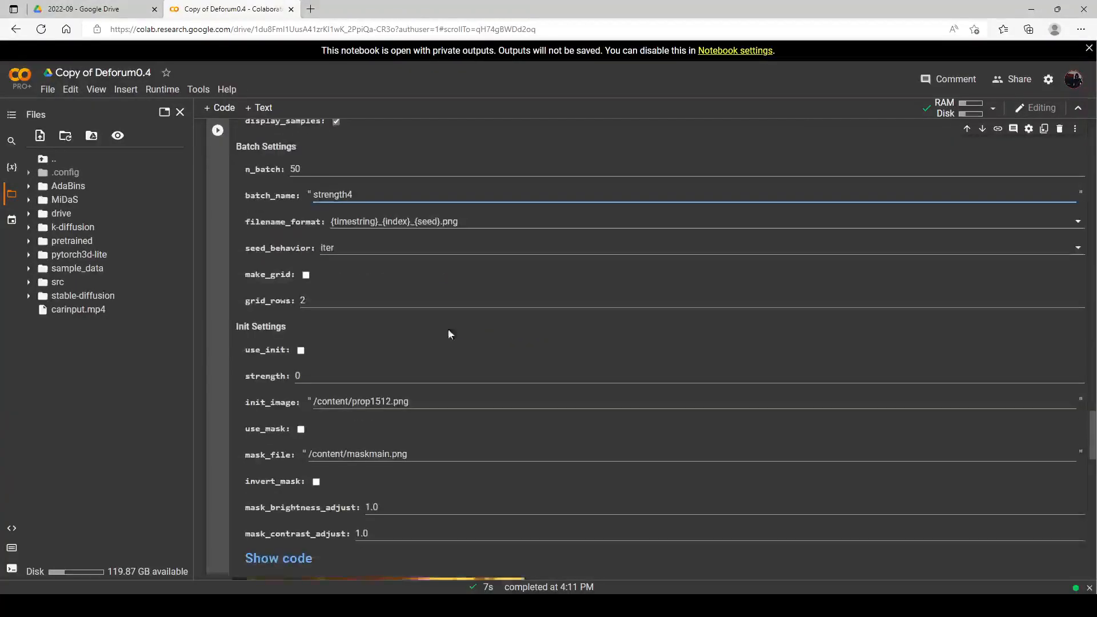
pyautogui.click(300, 351)
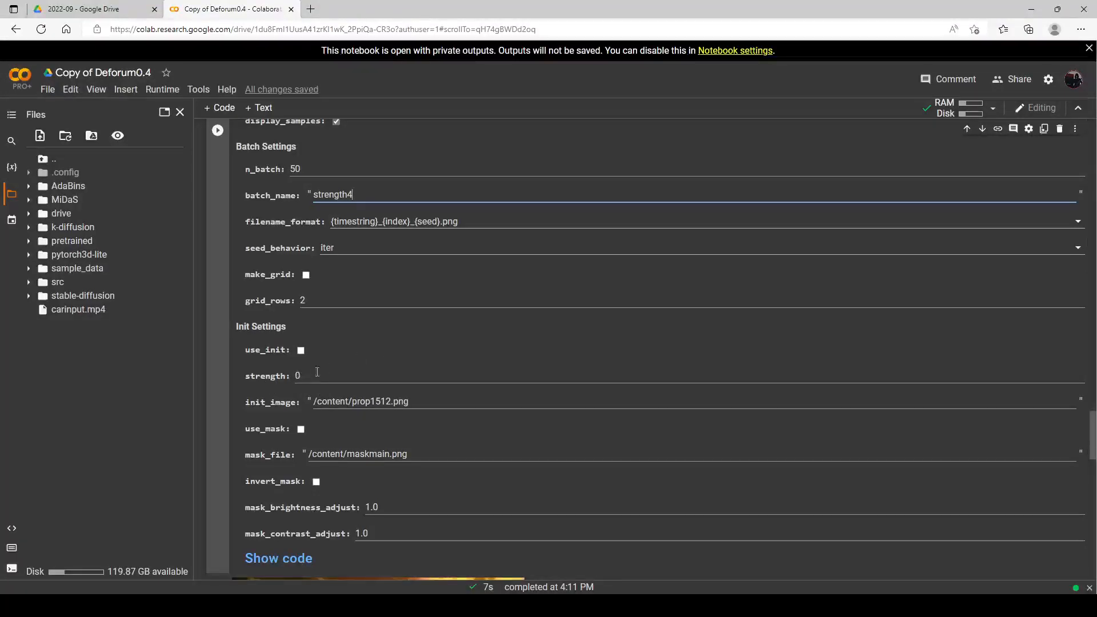
pyautogui.scroll(-6, 356, 363)
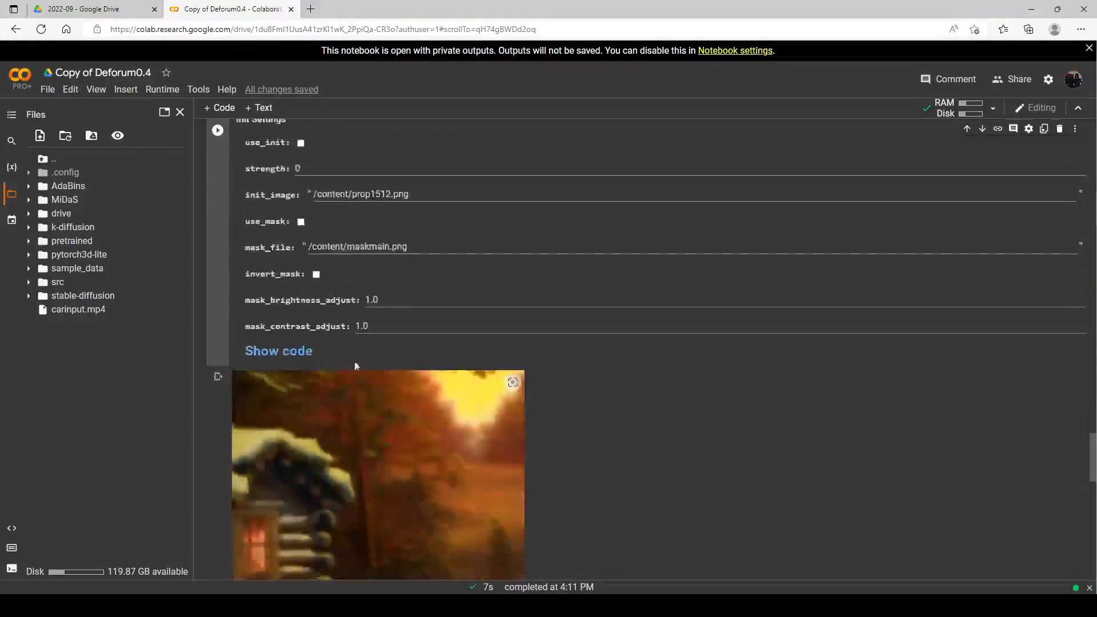
pyautogui.scroll(6, 427, 377)
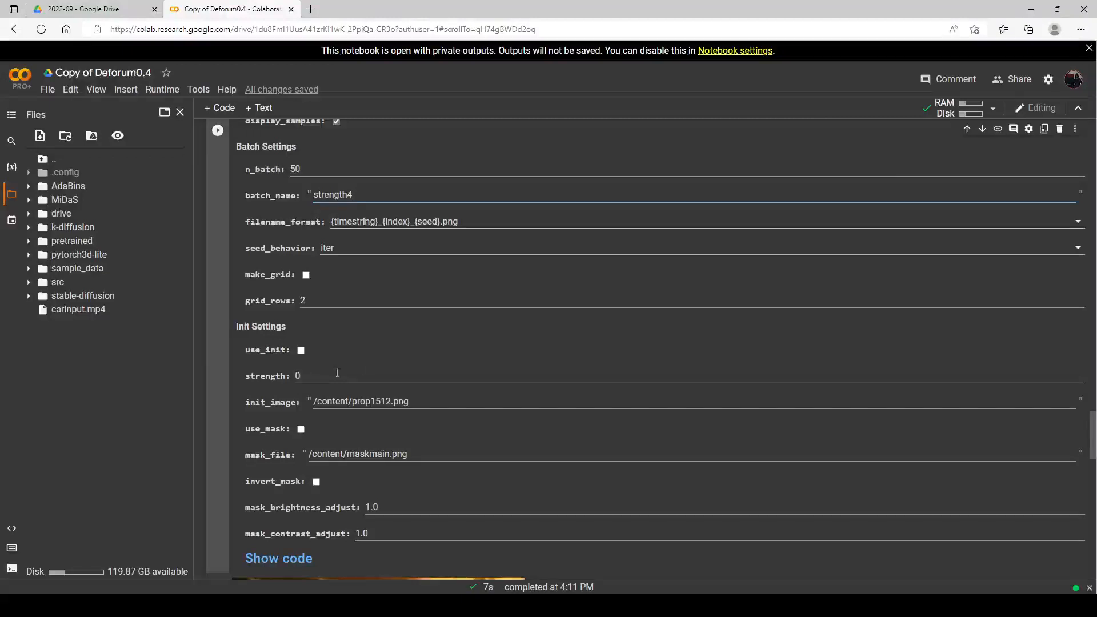
# Run the Prompts cell and the Animation Settings cell to apply the new prompt and Video Input mode
pyautogui.scroll(14, 308, 374)
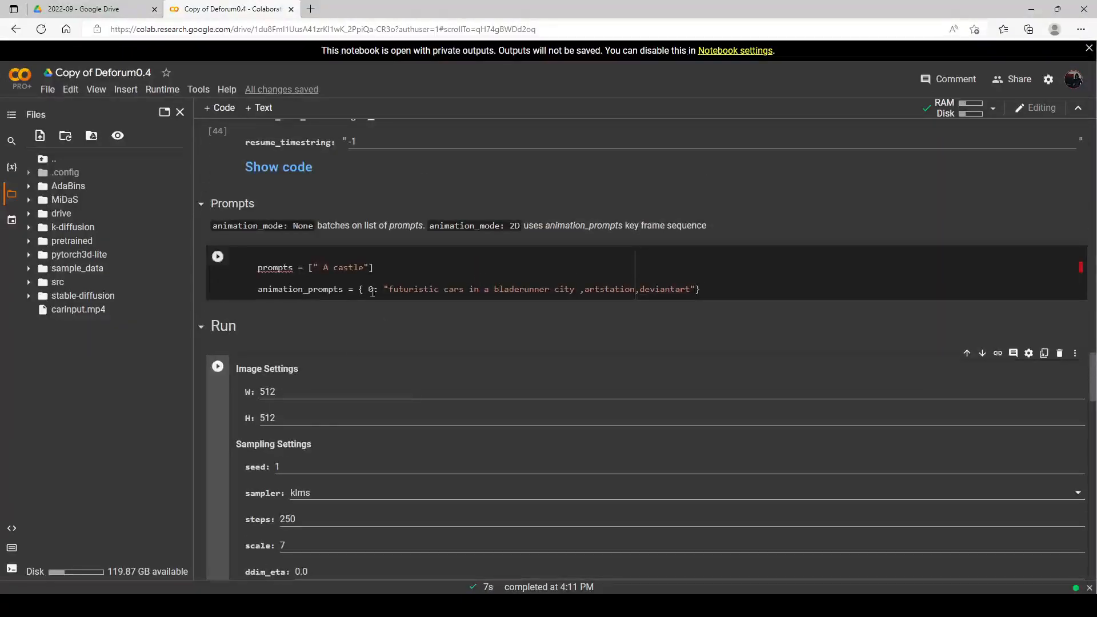
pyautogui.click(218, 257)
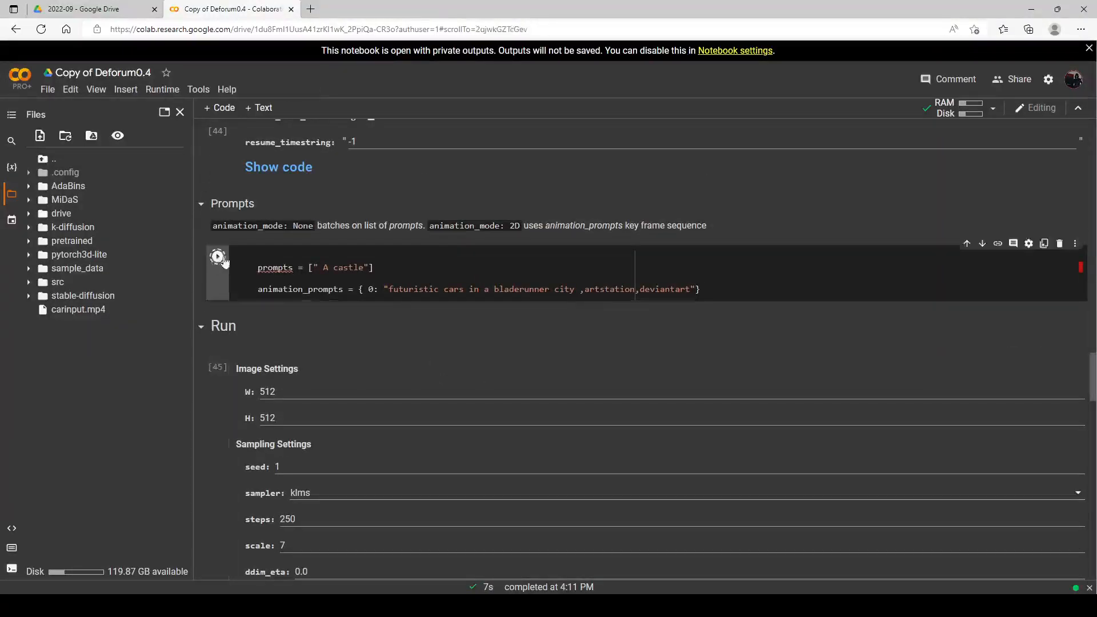
pyautogui.scroll(15, 220, 252)
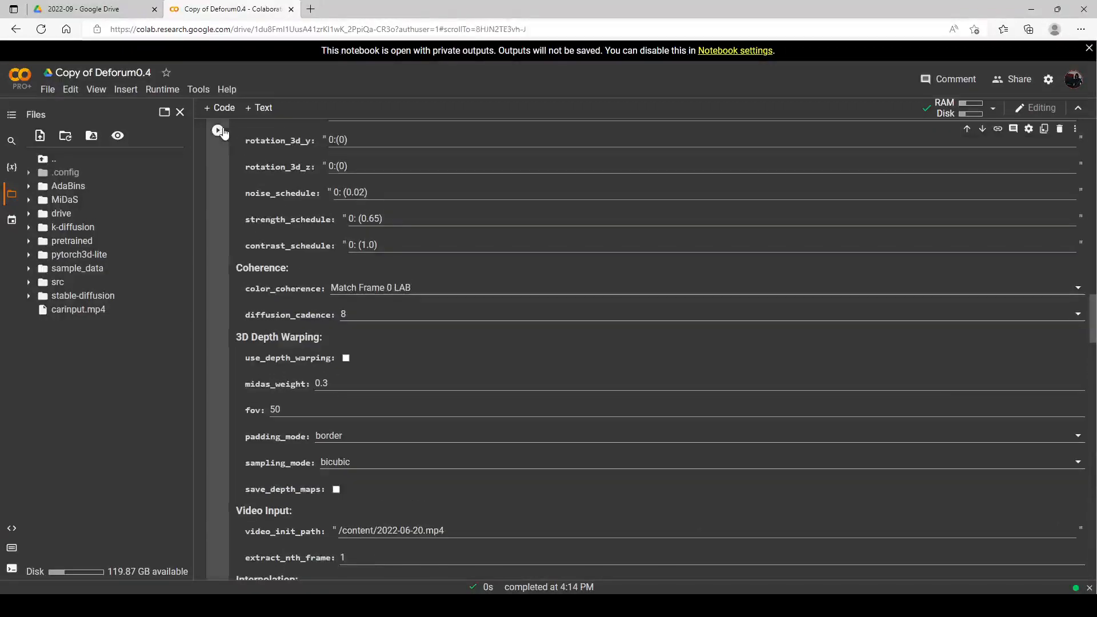
pyautogui.scroll(4, 394, 259)
# Examine the animation, motion, coherence and Video Input settings, and highlight the extract_nth_frame value
pyautogui.scroll(-3, 394, 258)
pyautogui.scroll(6, 395, 259)
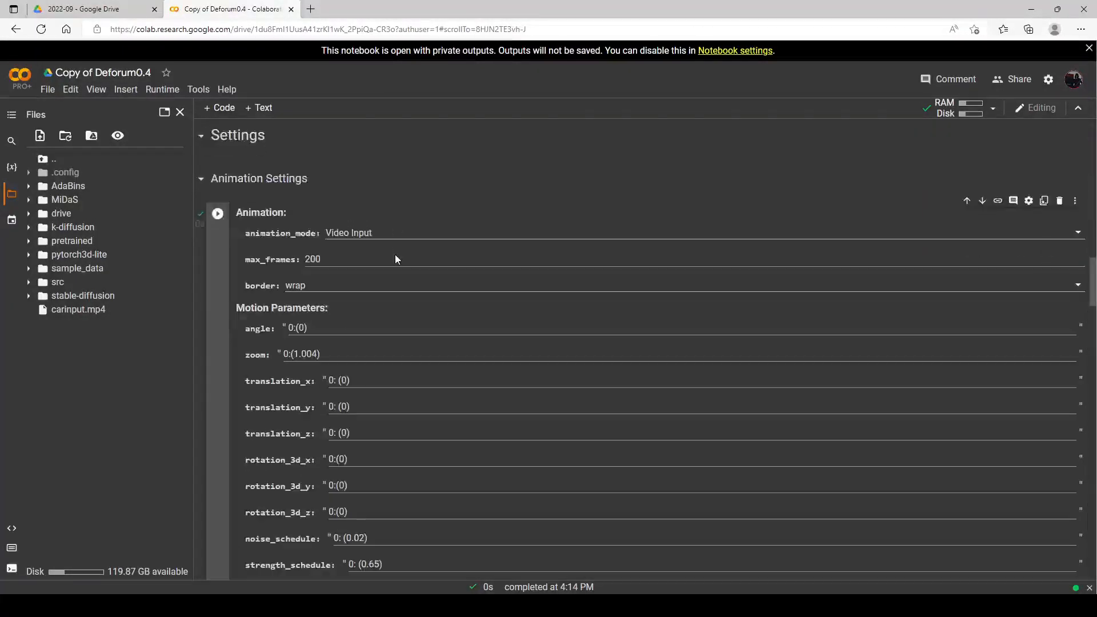
pyautogui.scroll(-3, 396, 259)
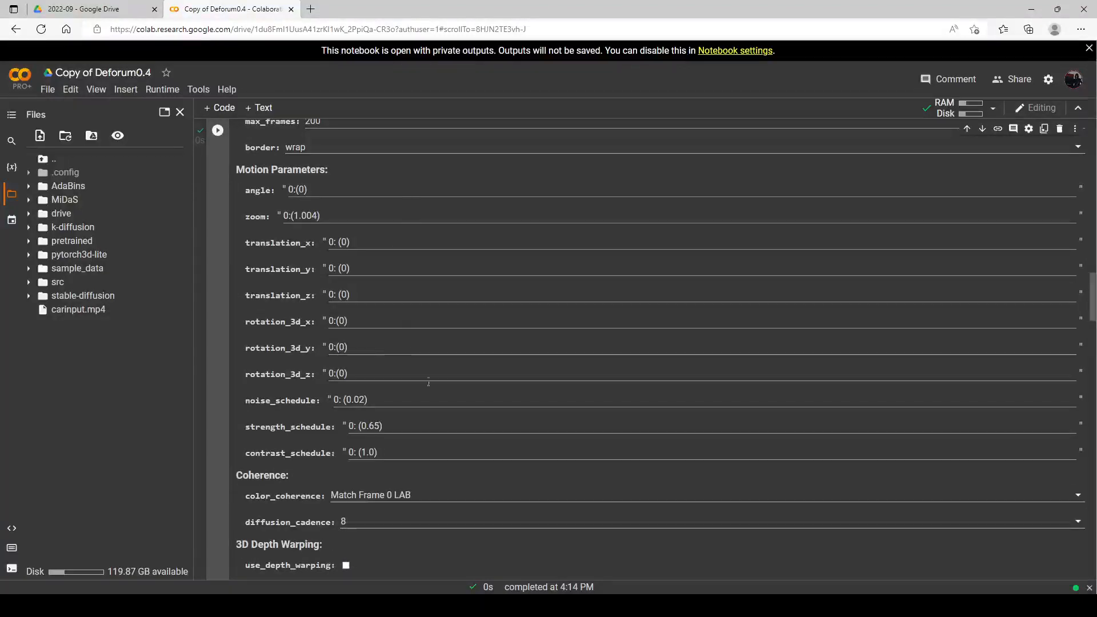
pyautogui.scroll(-1, 375, 227)
pyautogui.scroll(-2, 545, 329)
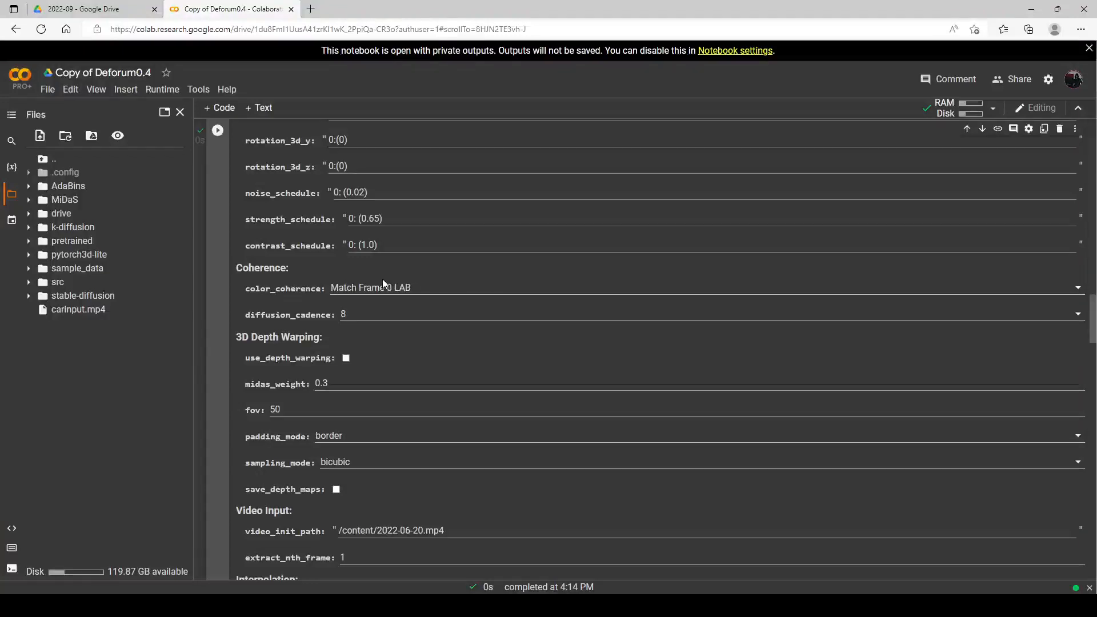
pyautogui.scroll(-1, 447, 192)
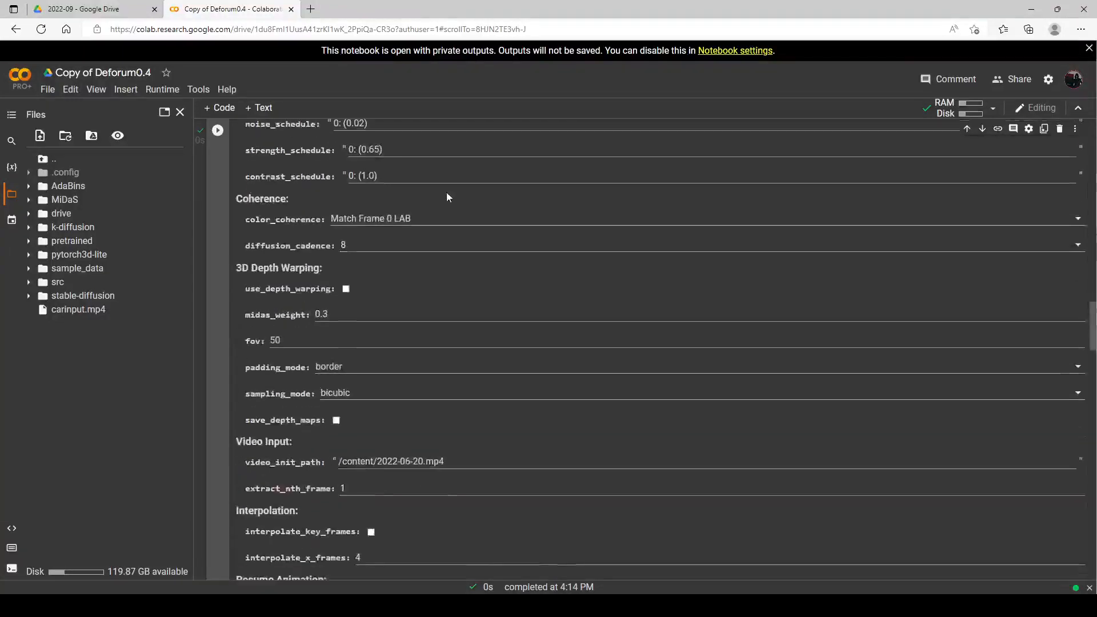
pyautogui.scroll(-3, 420, 269)
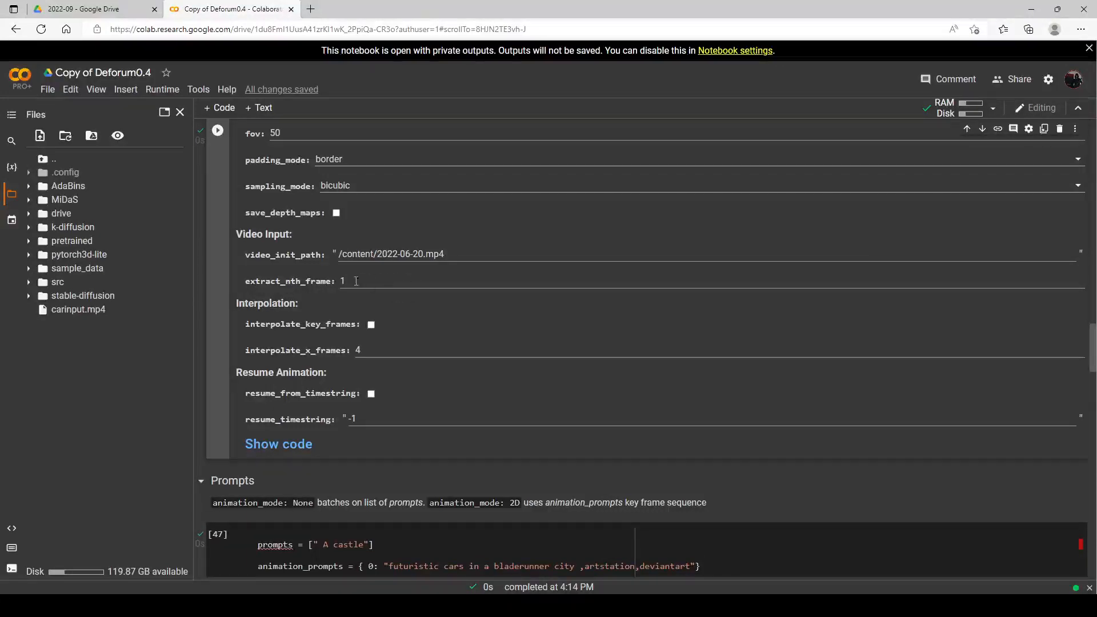
pyautogui.moveTo(356, 281); pyautogui.dragTo(325, 280)
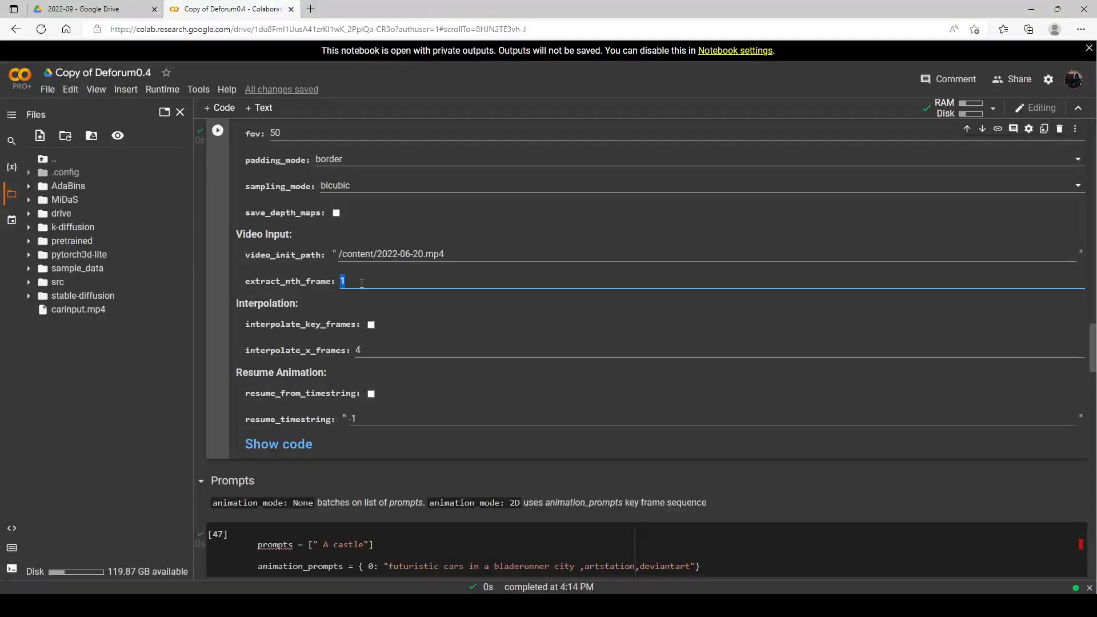
# Recheck the Animation Settings and run the Prompts cell again
pyautogui.scroll(6, 318, 269)
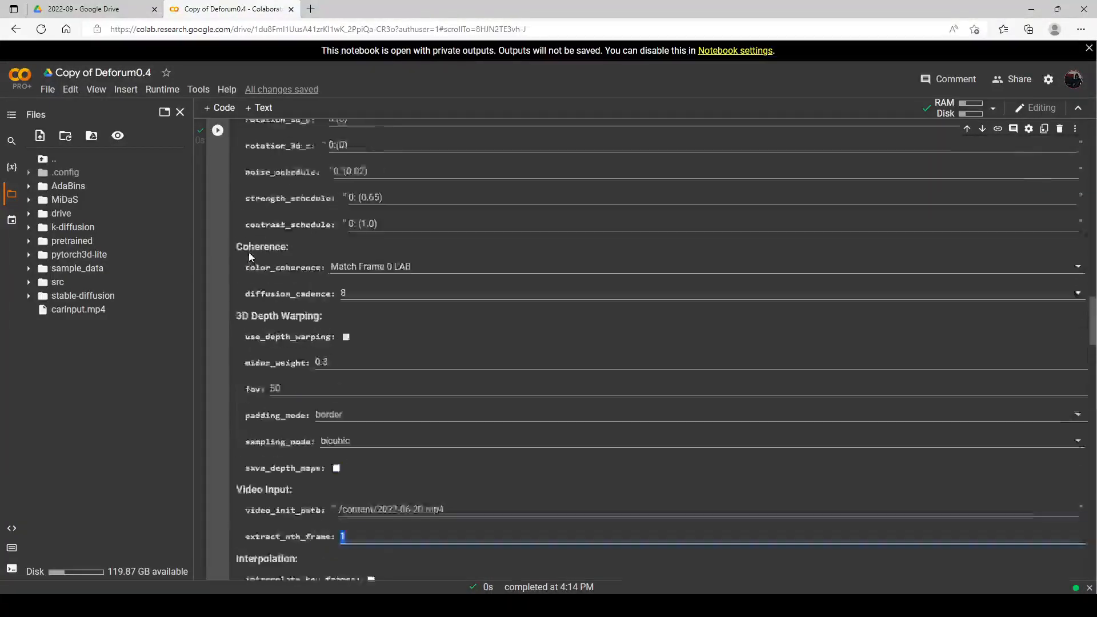
pyautogui.scroll(6, 235, 235)
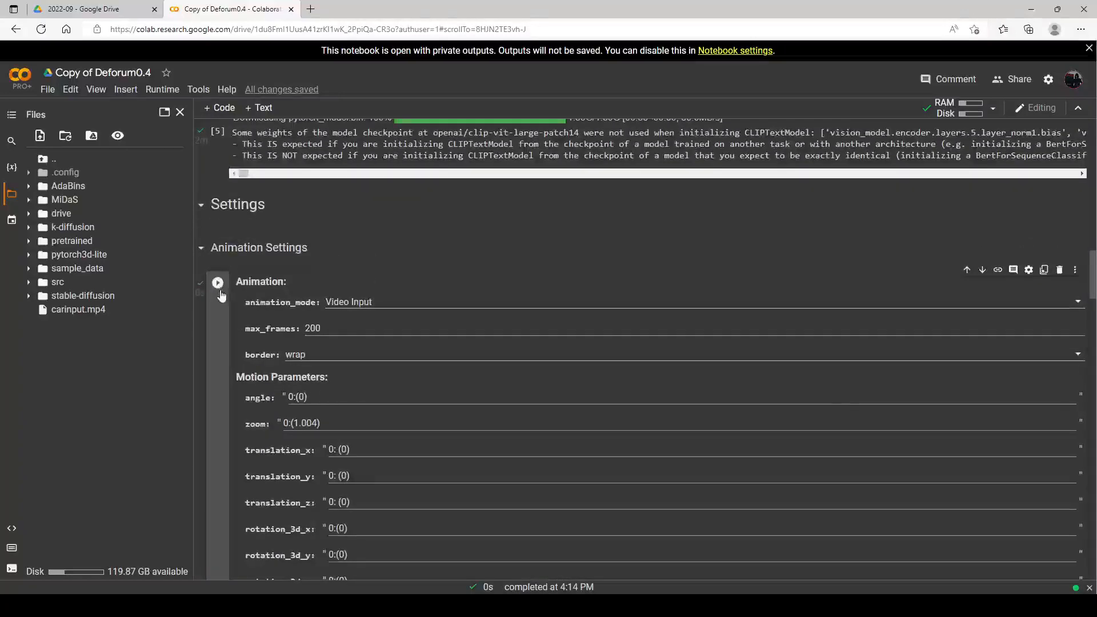
pyautogui.scroll(-15, 402, 321)
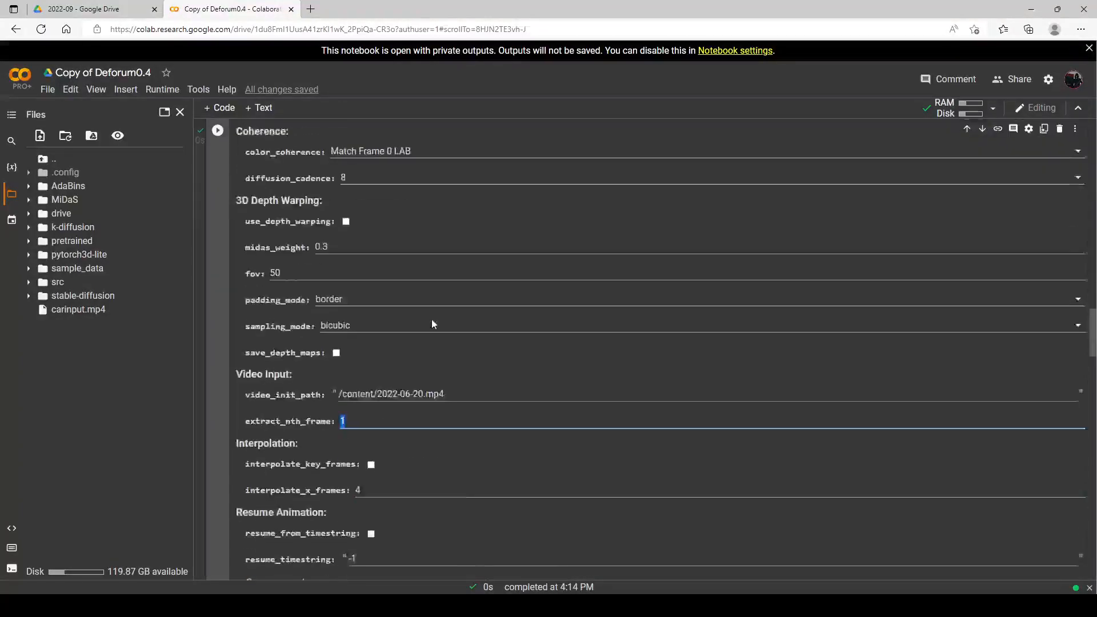
pyautogui.scroll(-4, 389, 323)
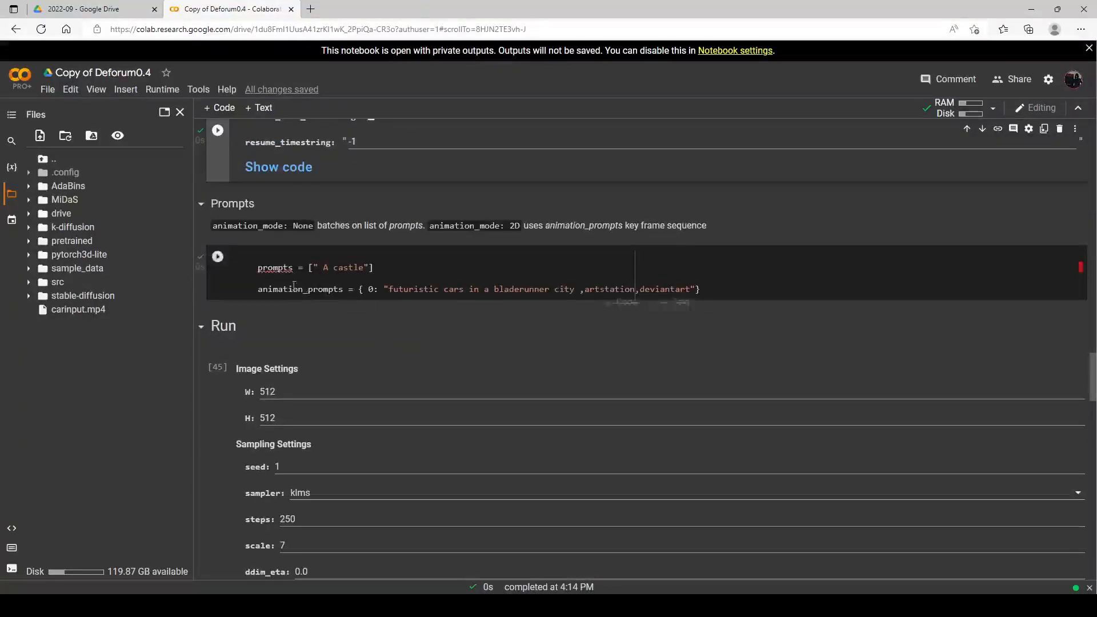
pyautogui.click(214, 258)
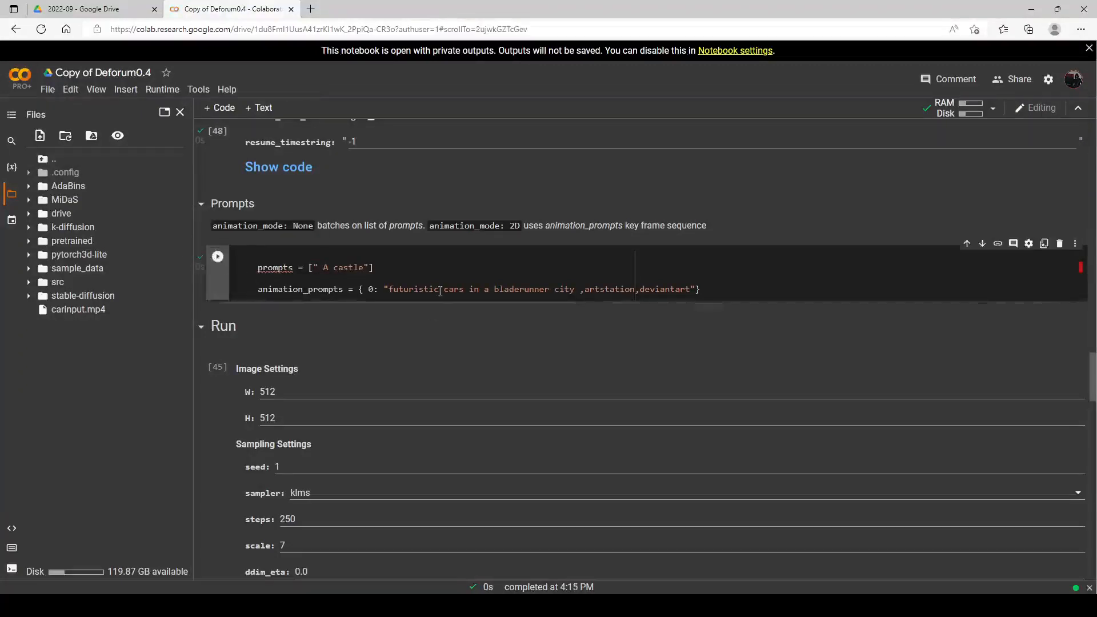
# Clear the Run cell's old cabin image output and check the strength field in the Init Settings
pyautogui.scroll(-7, 412, 320)
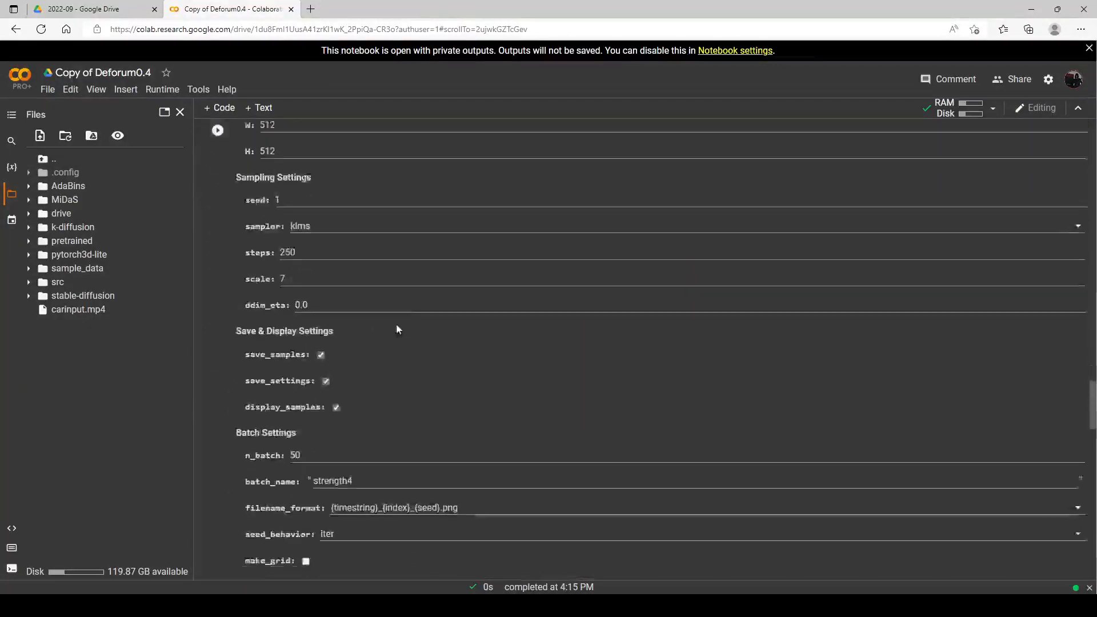
pyautogui.scroll(-5, 329, 338)
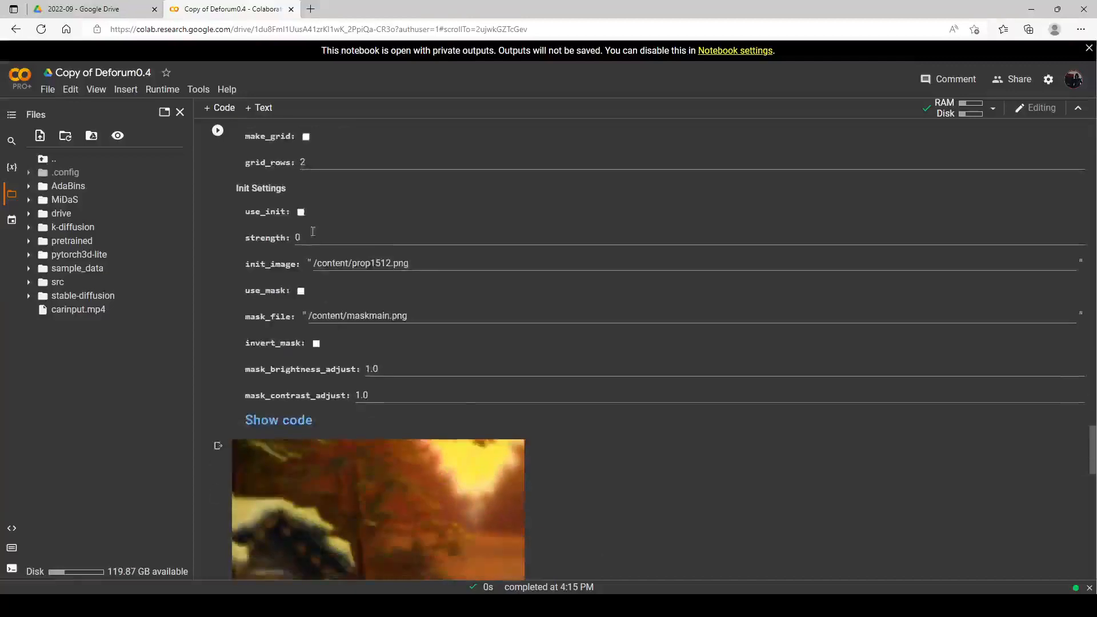
pyautogui.click(217, 446)
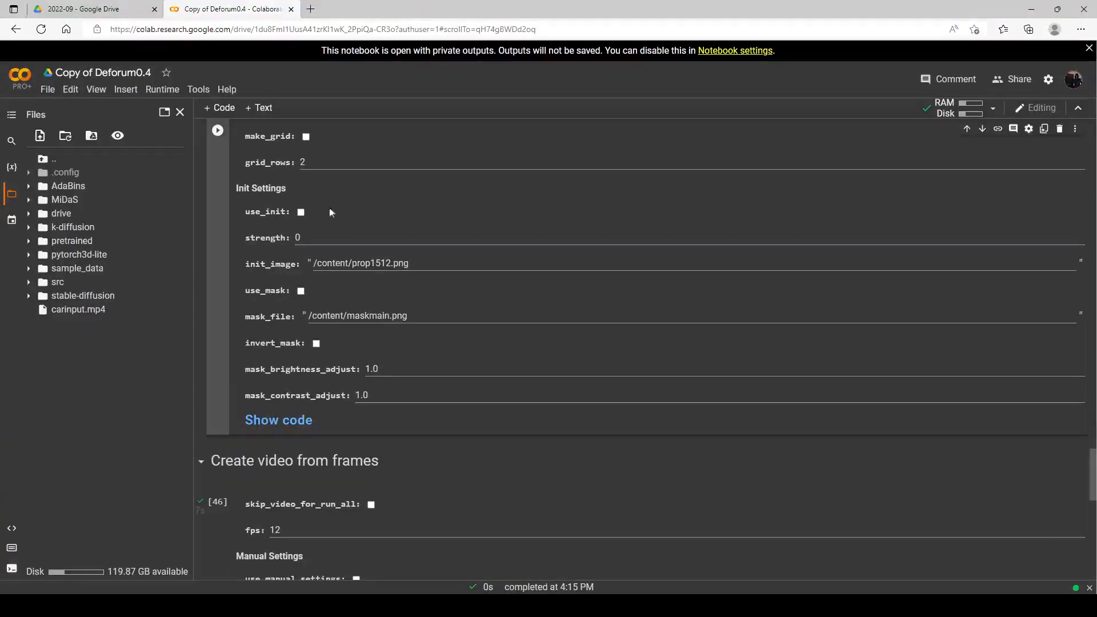
pyautogui.click(311, 237)
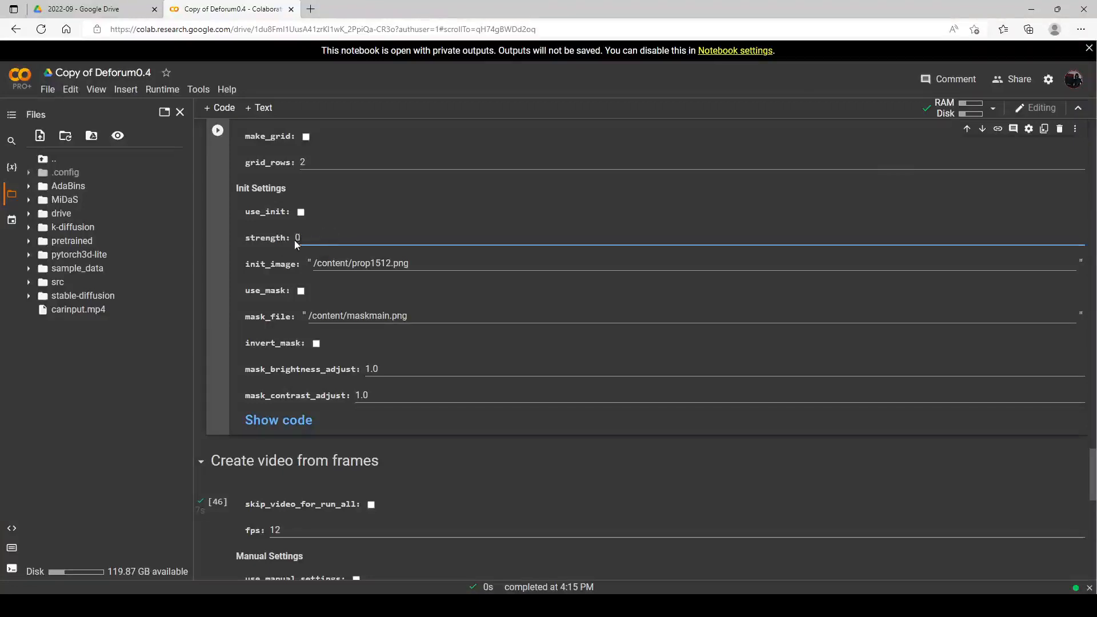
pyautogui.scroll(12, 293, 239)
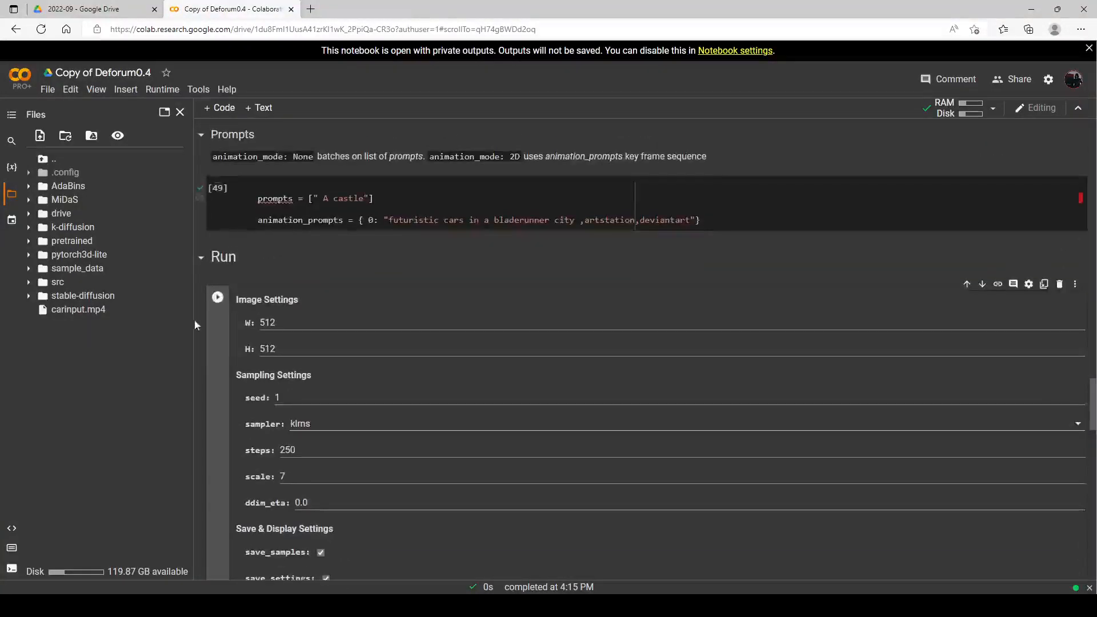
# Run the animation cell and read the full width of its frame export output
pyautogui.click(224, 298)
pyautogui.scroll(-5, 311, 306)
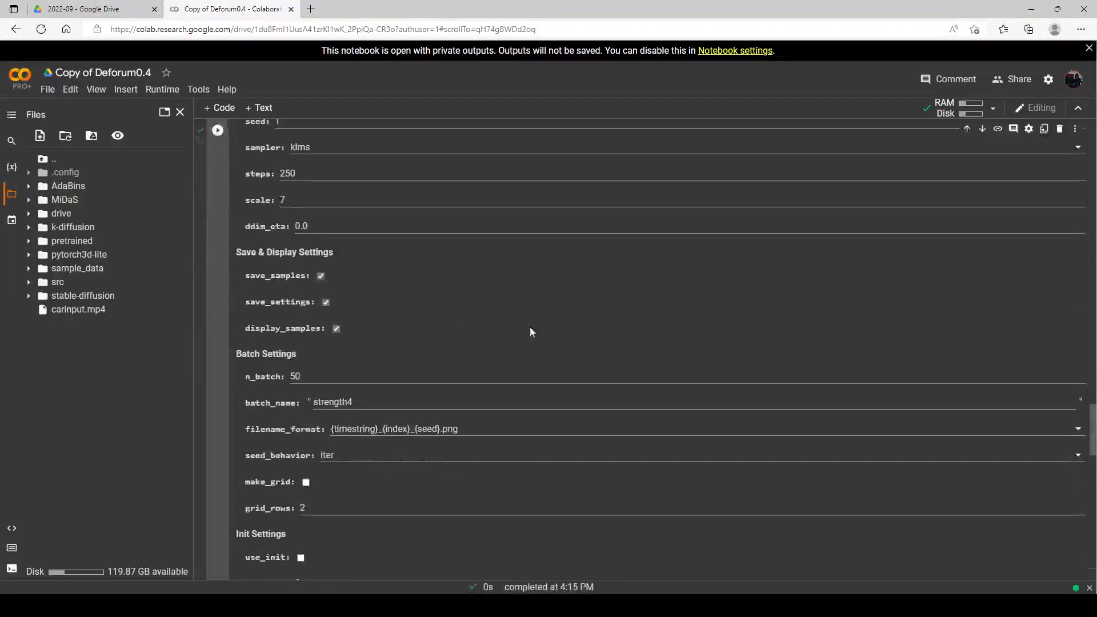
pyautogui.scroll(-1, 384, 337)
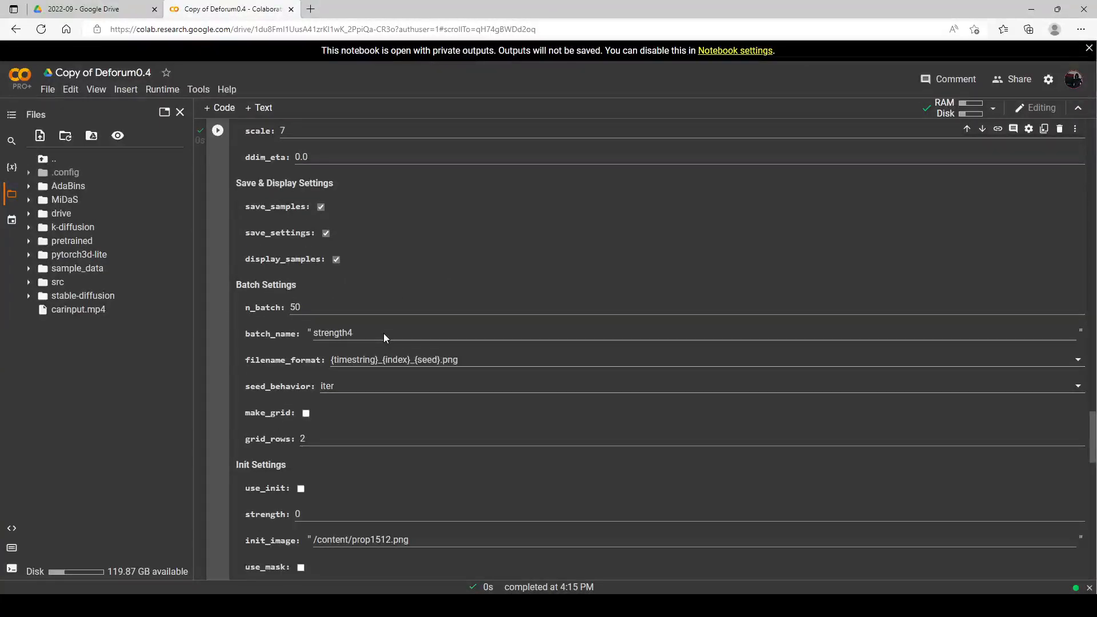
pyautogui.scroll(-7, 366, 315)
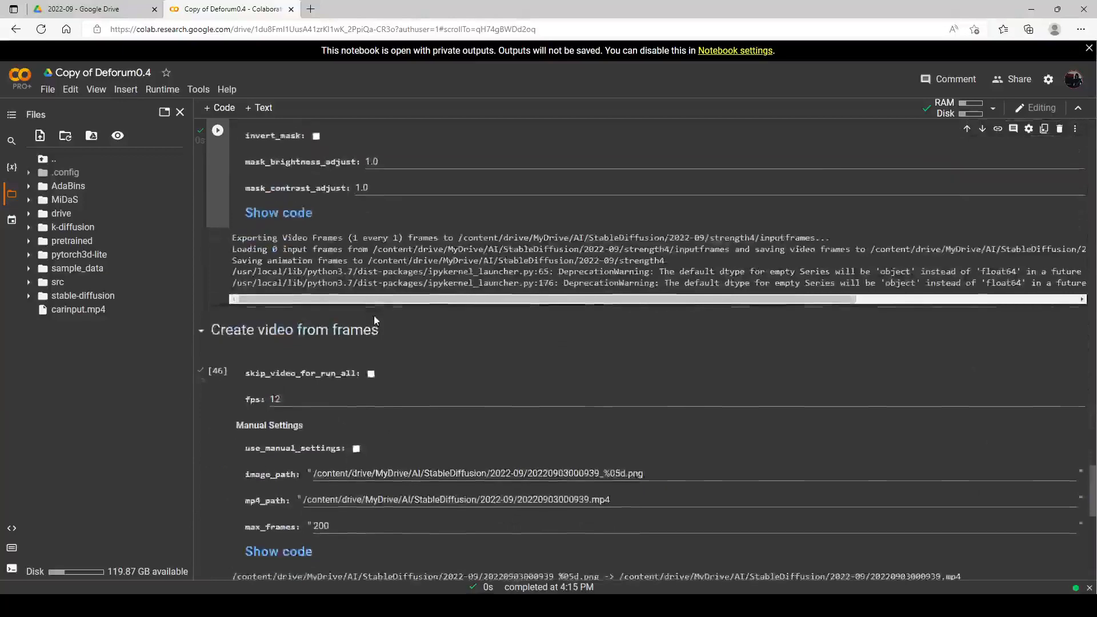
pyautogui.scroll(2, 374, 315)
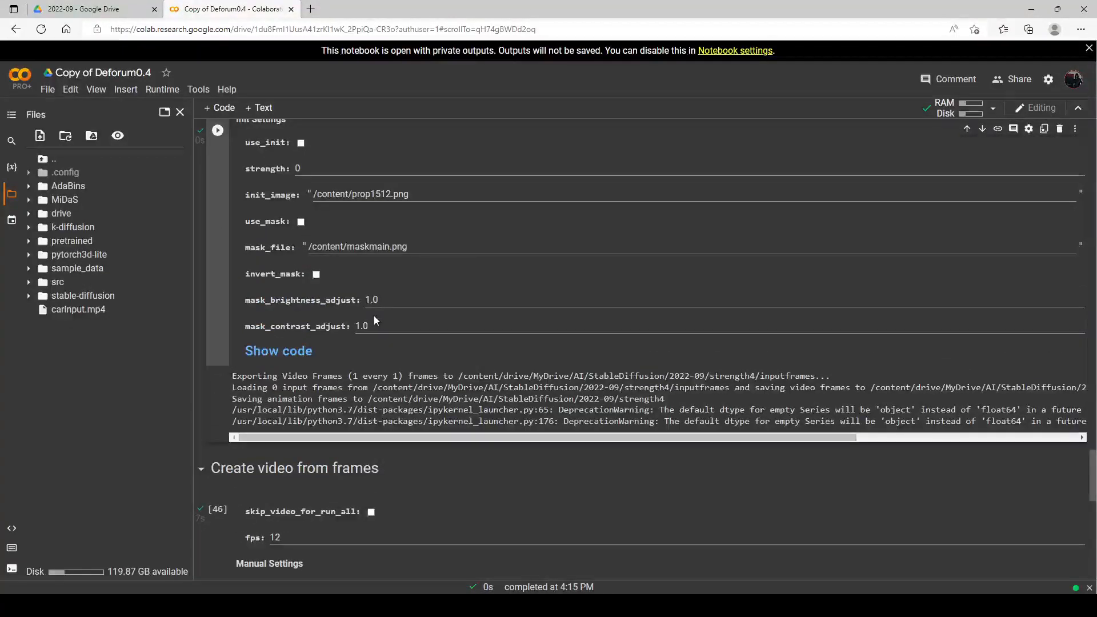
pyautogui.scroll(-4, 374, 316)
pyautogui.scroll(5, 374, 317)
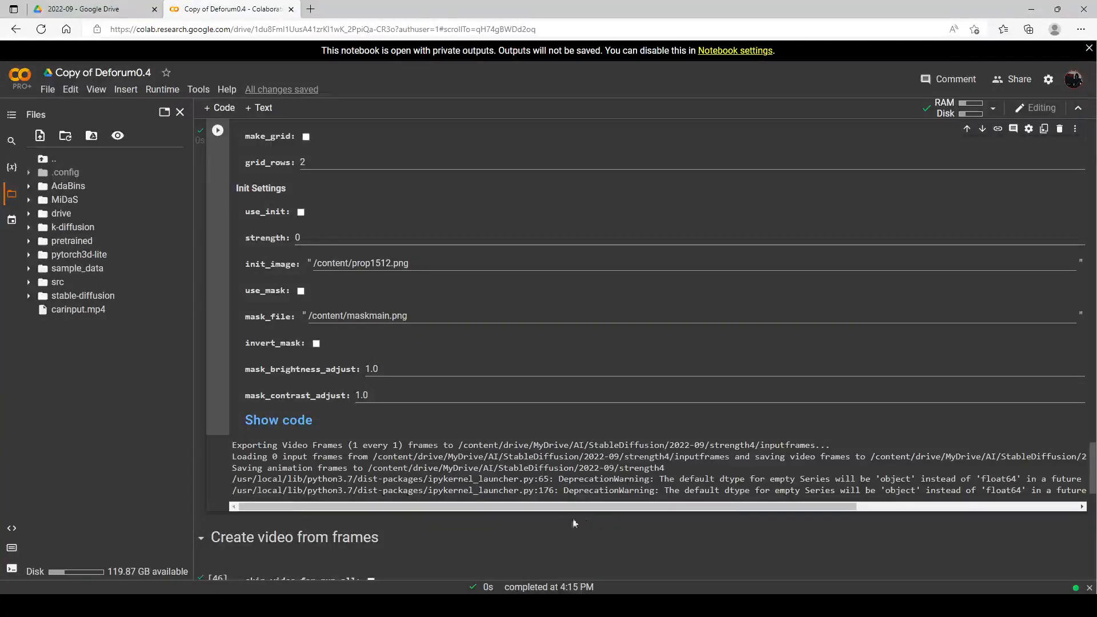
pyautogui.moveTo(521, 507); pyautogui.dragTo(760, 503)
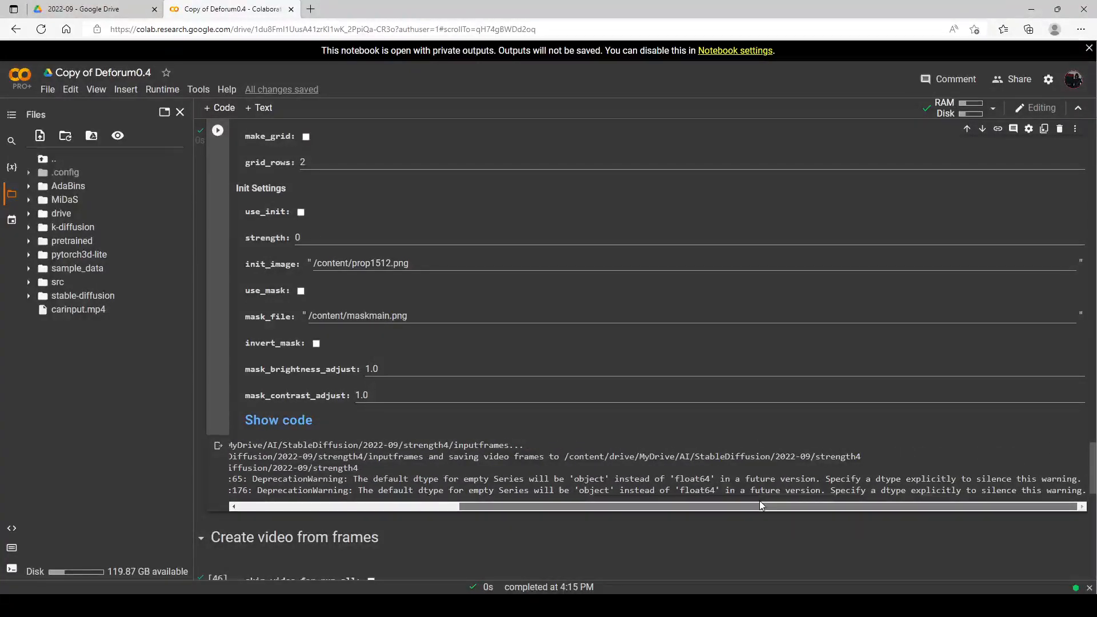
pyautogui.moveTo(759, 500); pyautogui.dragTo(491, 504)
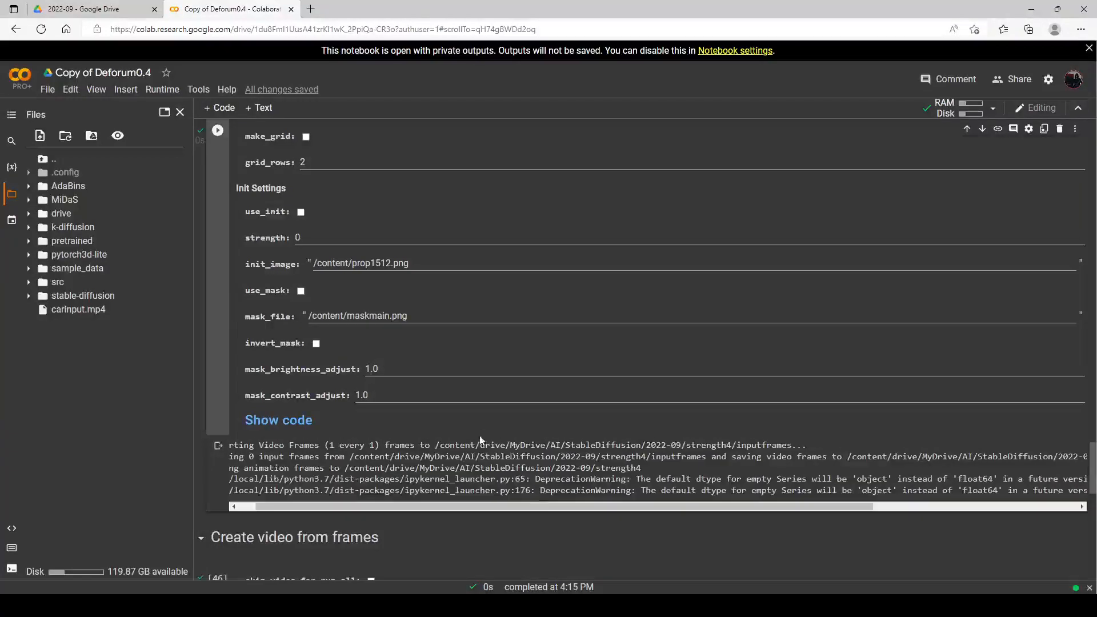
pyautogui.scroll(5, 381, 389)
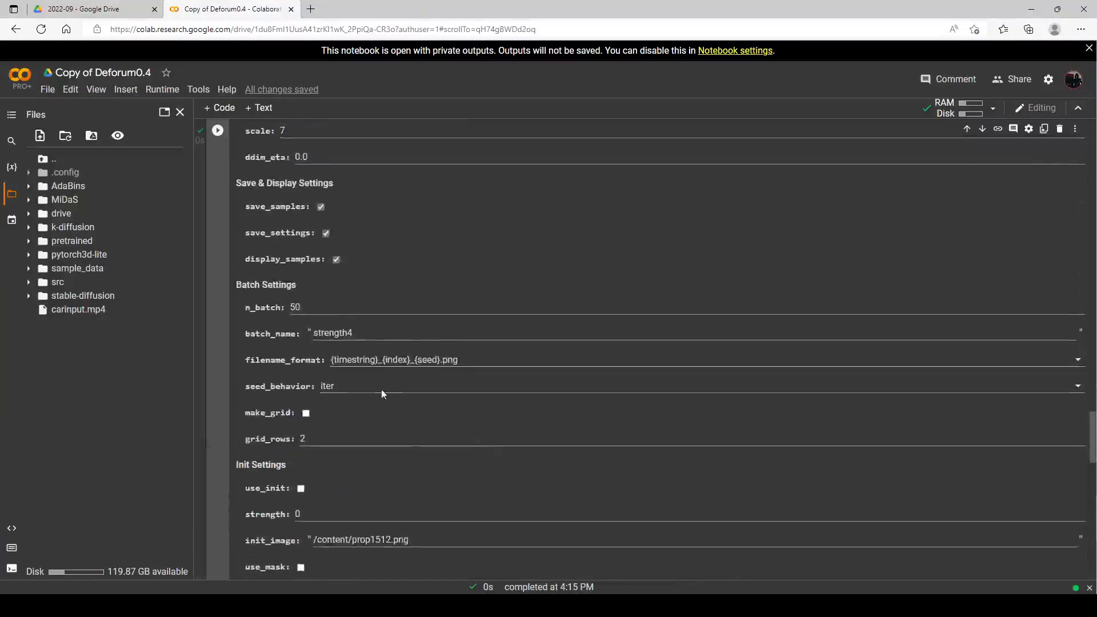
# Set seed_behavior to fixed in the Batch Settings and run the cell again
pyautogui.click(350, 386)
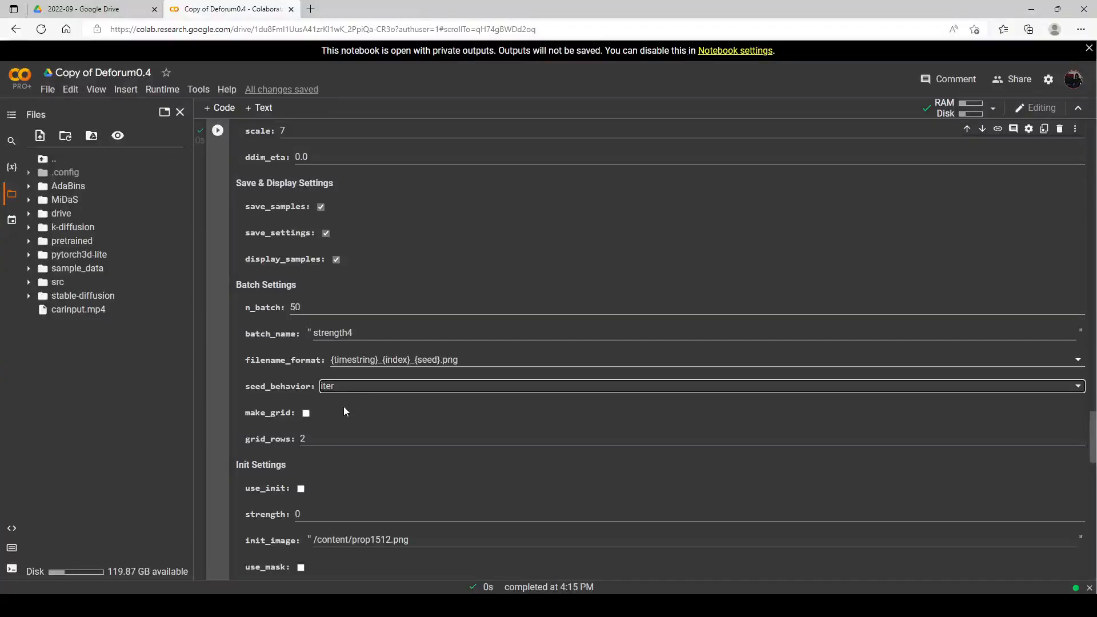
pyautogui.press('Down')
pyautogui.scroll(3, 323, 412)
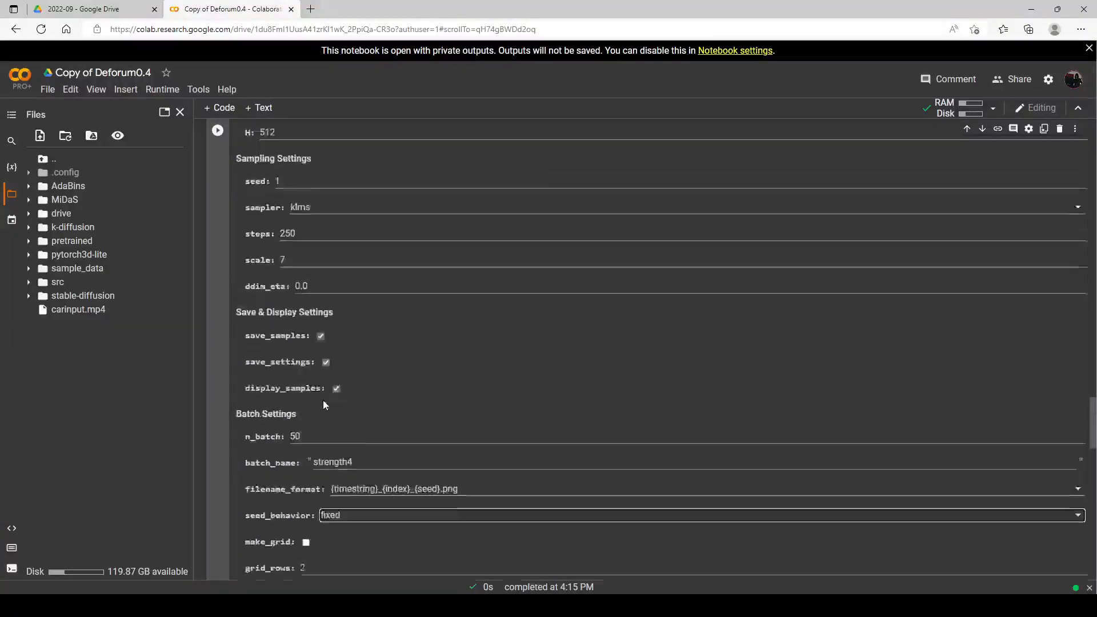
pyautogui.scroll(3, 291, 386)
pyautogui.click(217, 297)
pyautogui.scroll(-15, 342, 310)
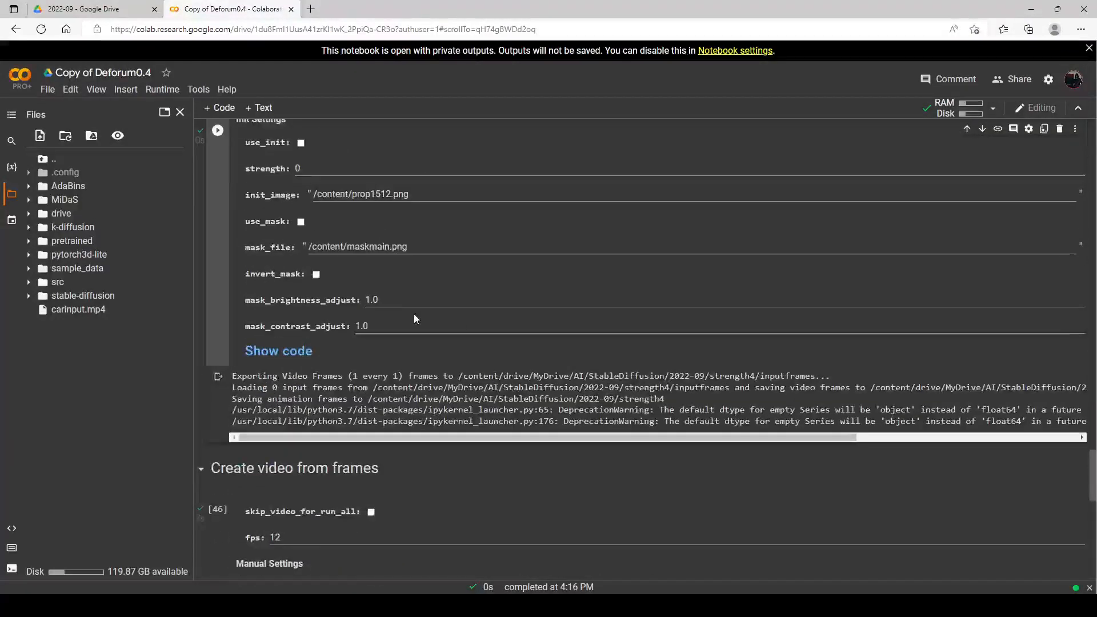
# Copy the path of carinput.mp4 and set video_init_path to /content/carinput.mp4 in the Video Input settings
pyautogui.rightClick(73, 308)
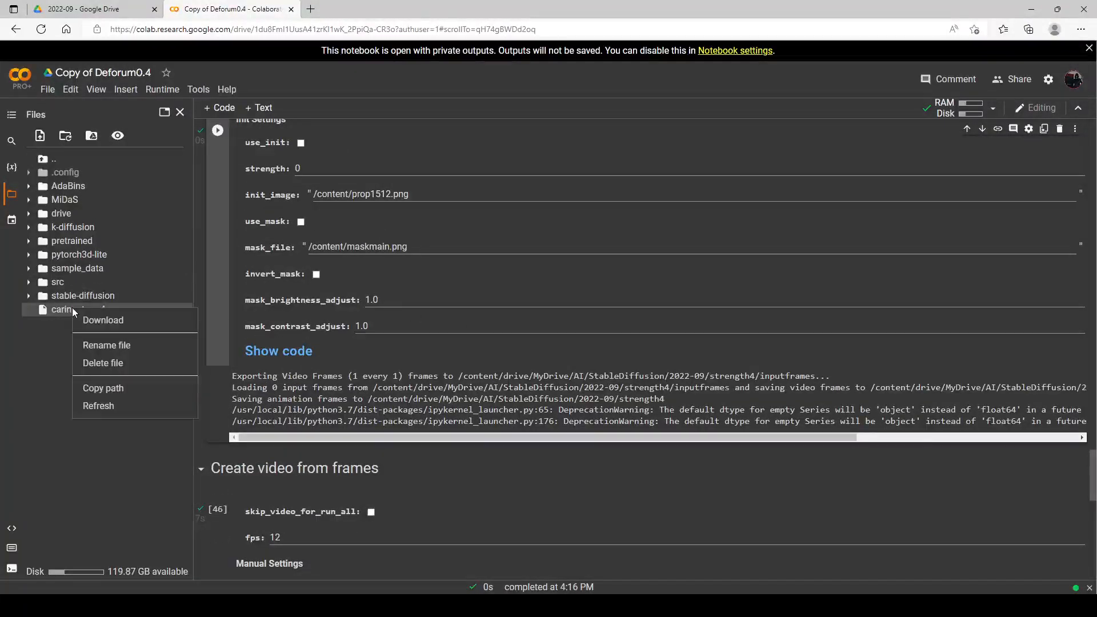
pyautogui.click(112, 388)
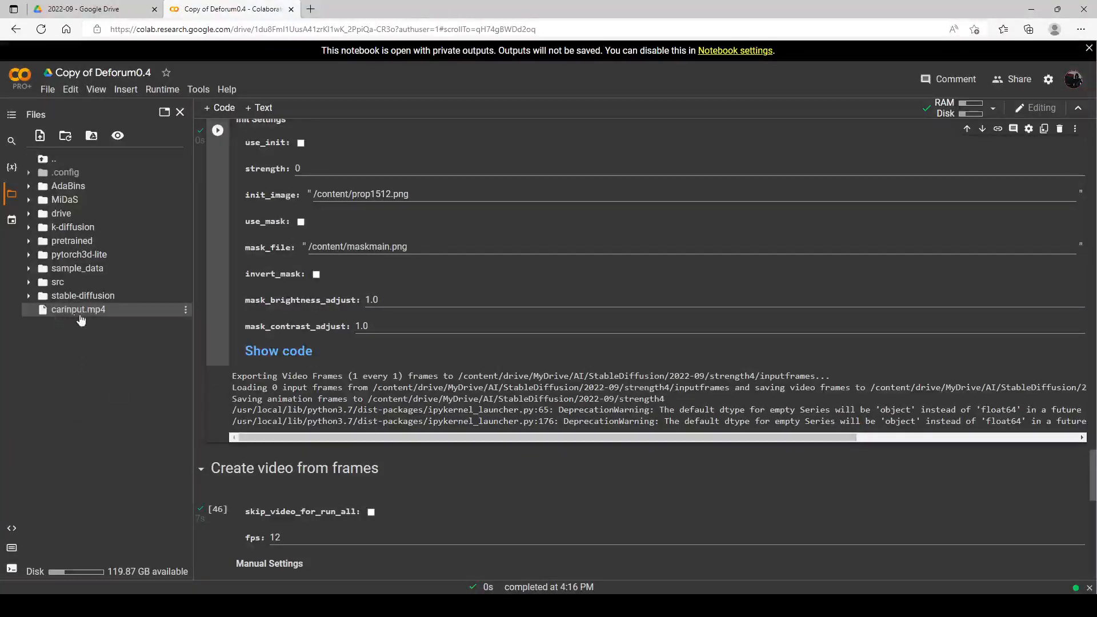
pyautogui.scroll(10, 377, 334)
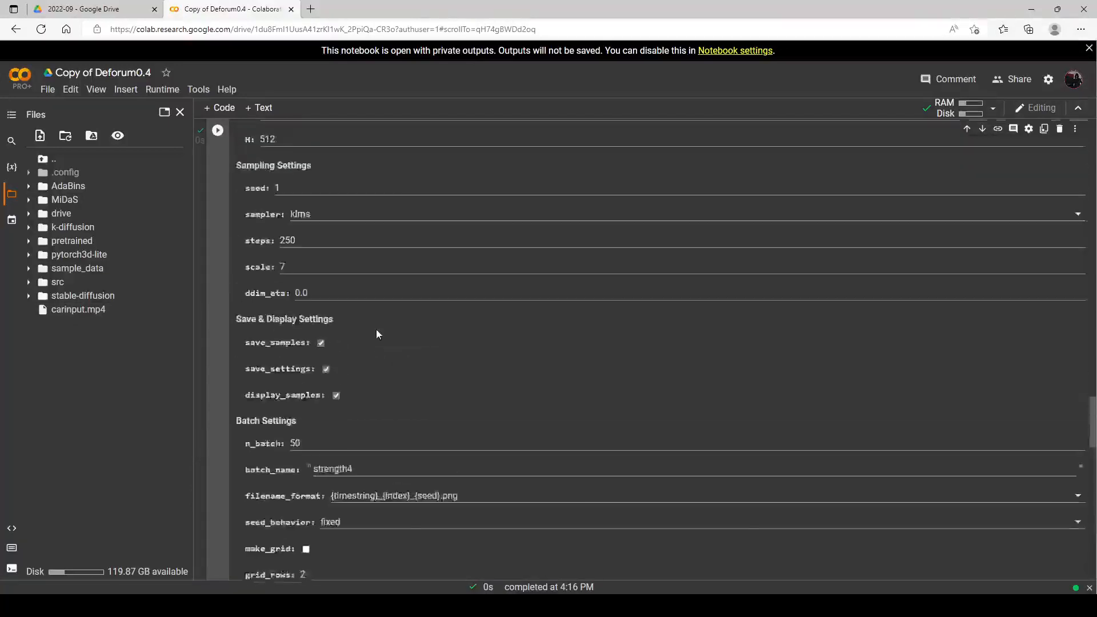
pyautogui.scroll(15, 376, 331)
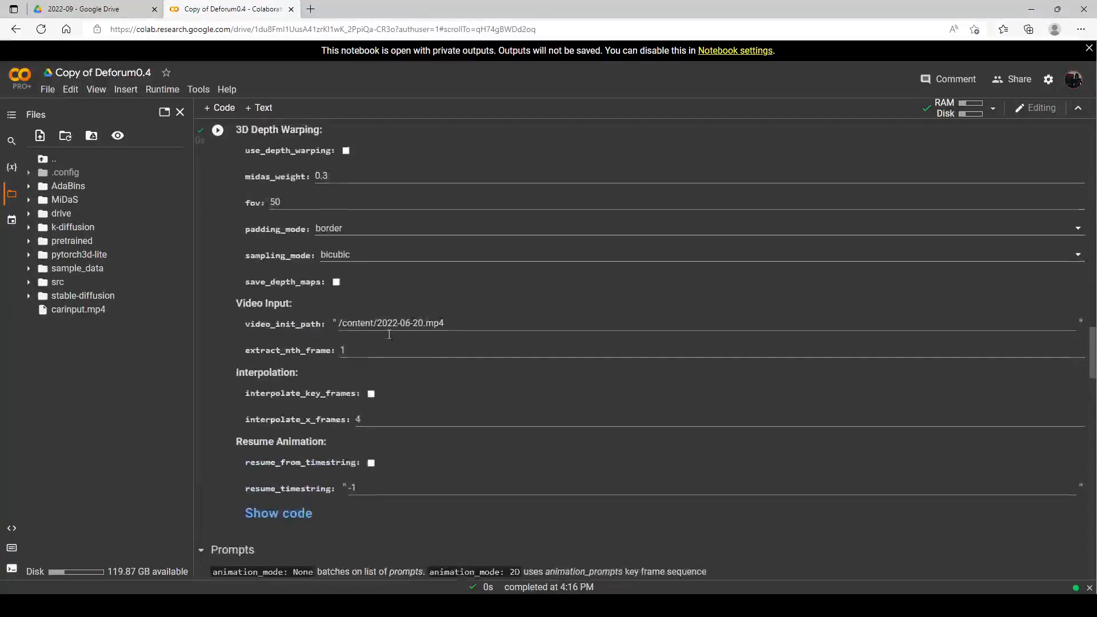
pyautogui.scroll(4, 411, 341)
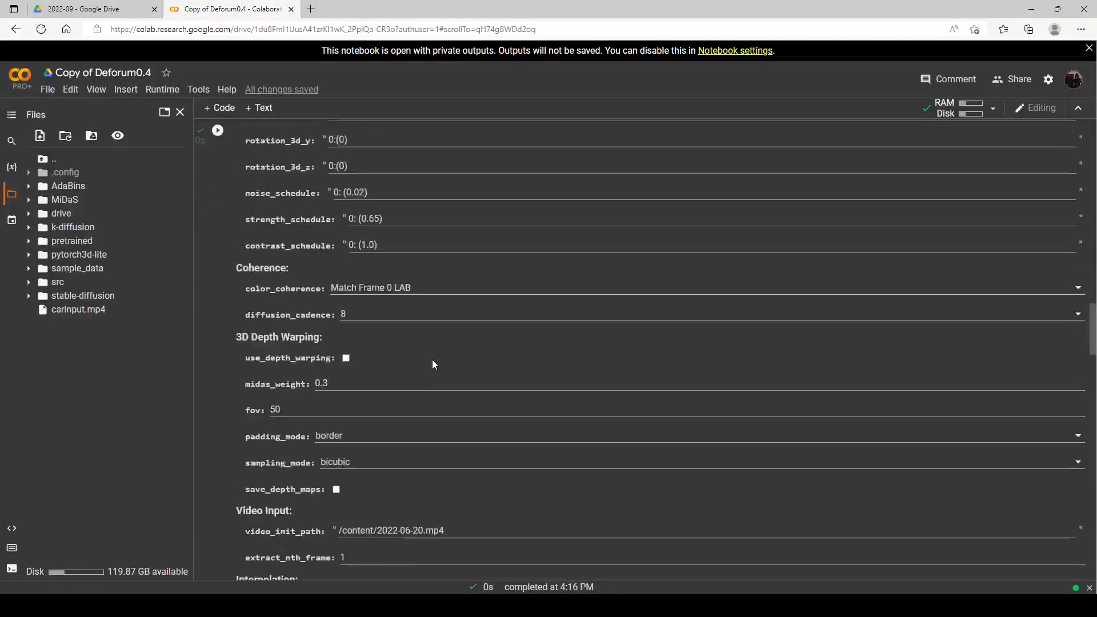
pyautogui.scroll(-1, 416, 343)
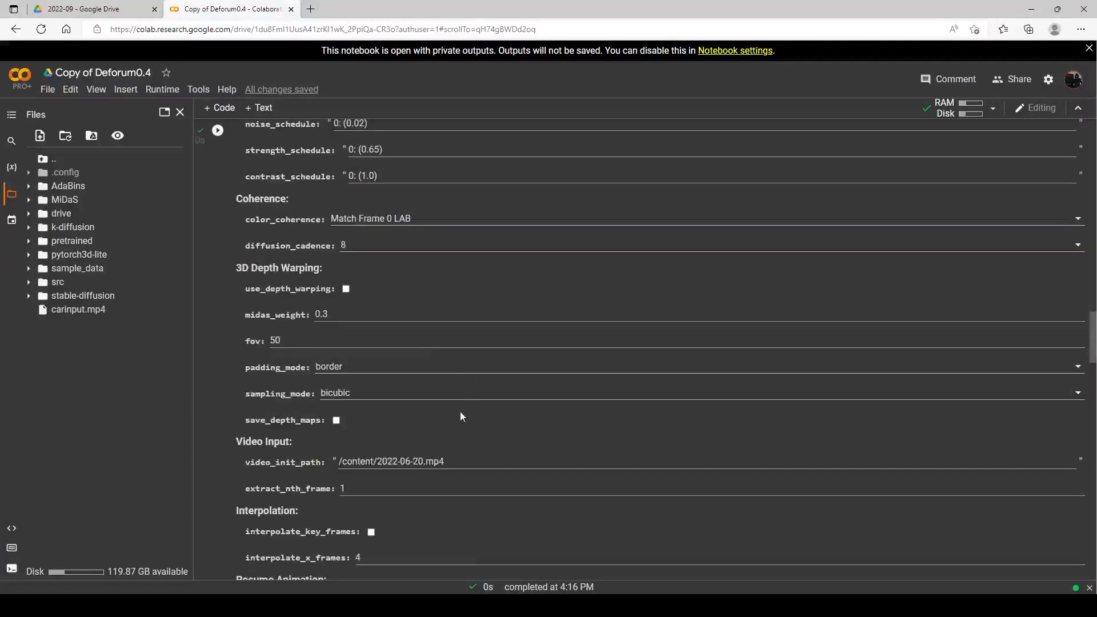
pyautogui.moveTo(451, 460); pyautogui.dragTo(331, 460)
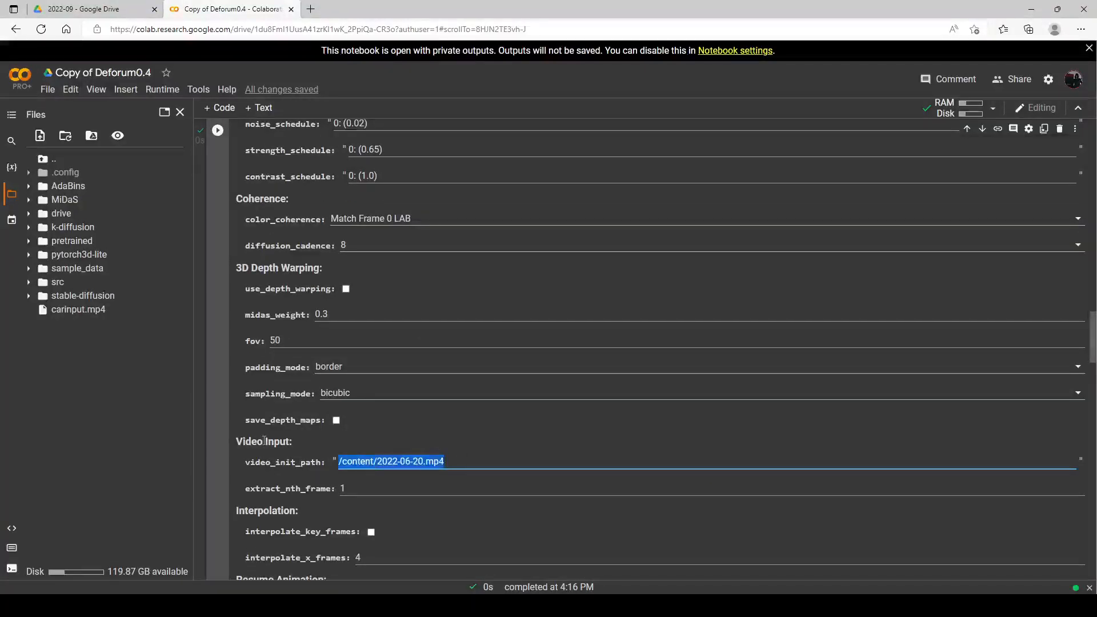
pyautogui.press('BackSpace')
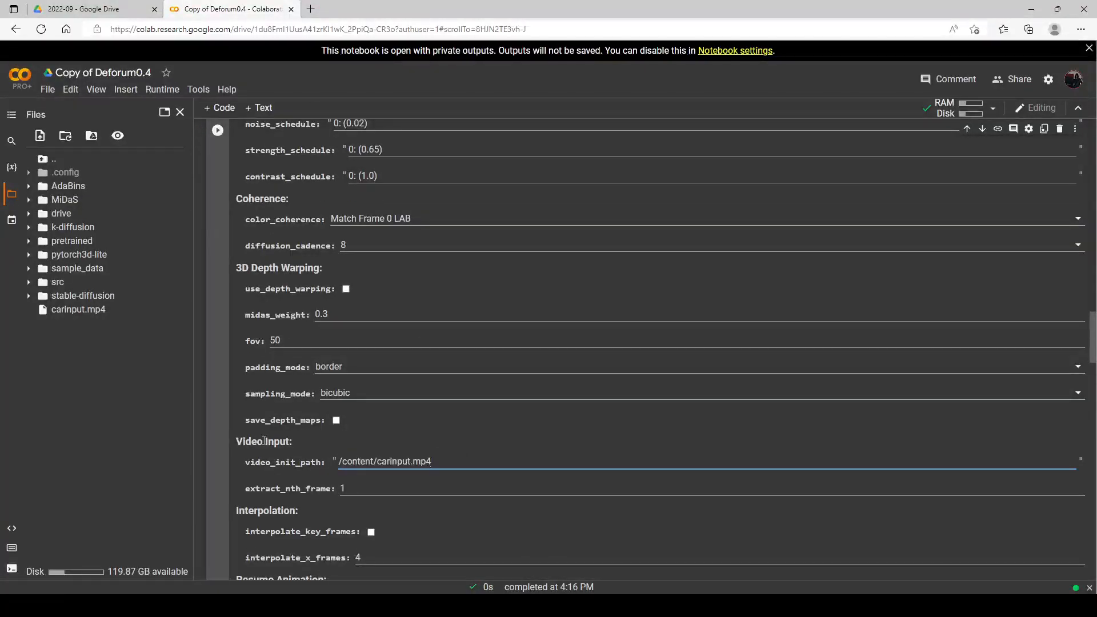
# Set batch_name to car and run the animation cell
pyautogui.scroll(-10, 337, 213)
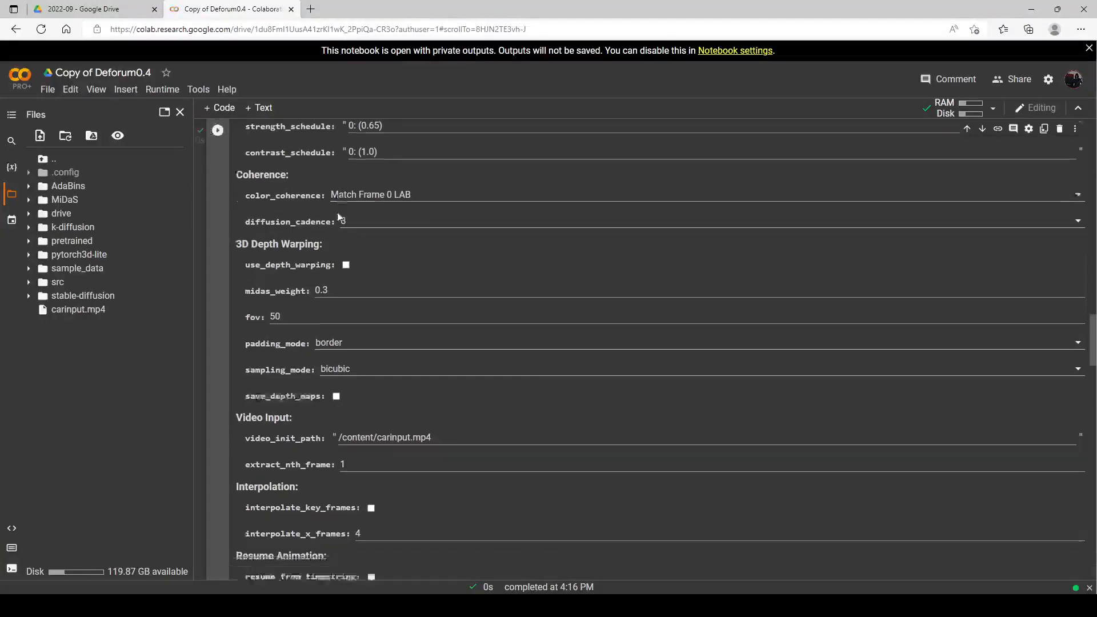
pyautogui.scroll(-6, 353, 286)
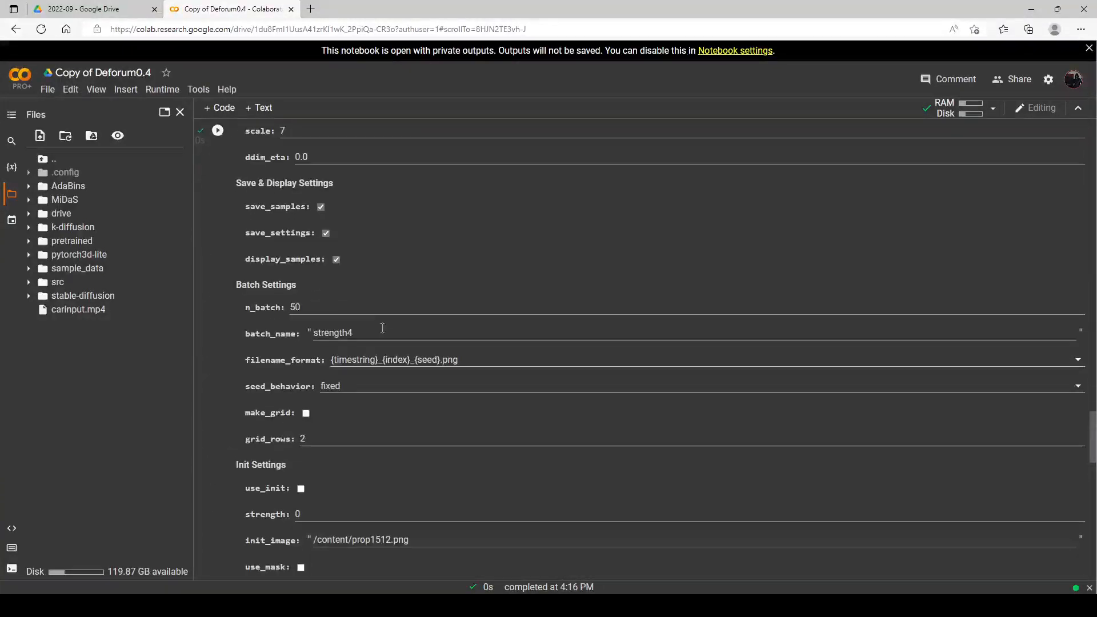
pyautogui.click(359, 331)
pyautogui.press('BackSpace')
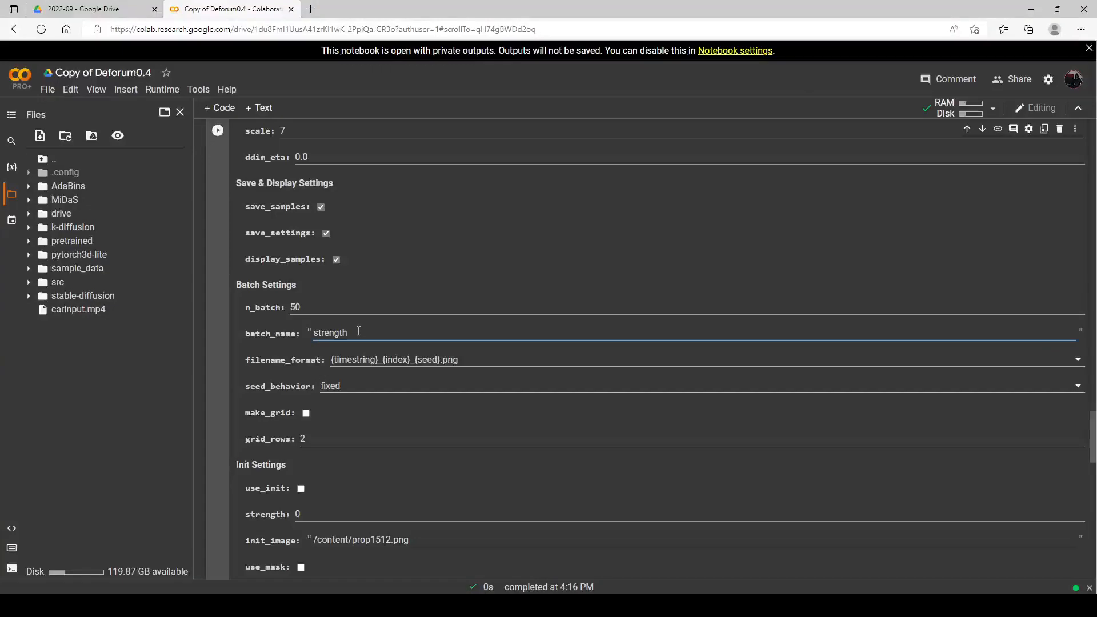
pyautogui.write('car')
pyautogui.click(376, 214)
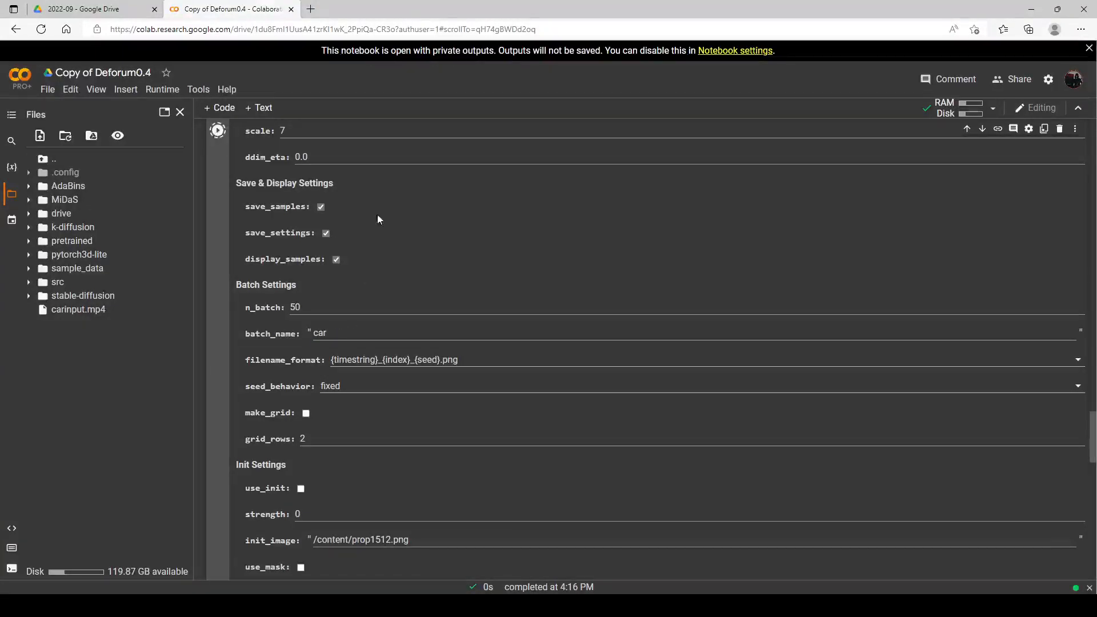
pyautogui.scroll(-5, 376, 259)
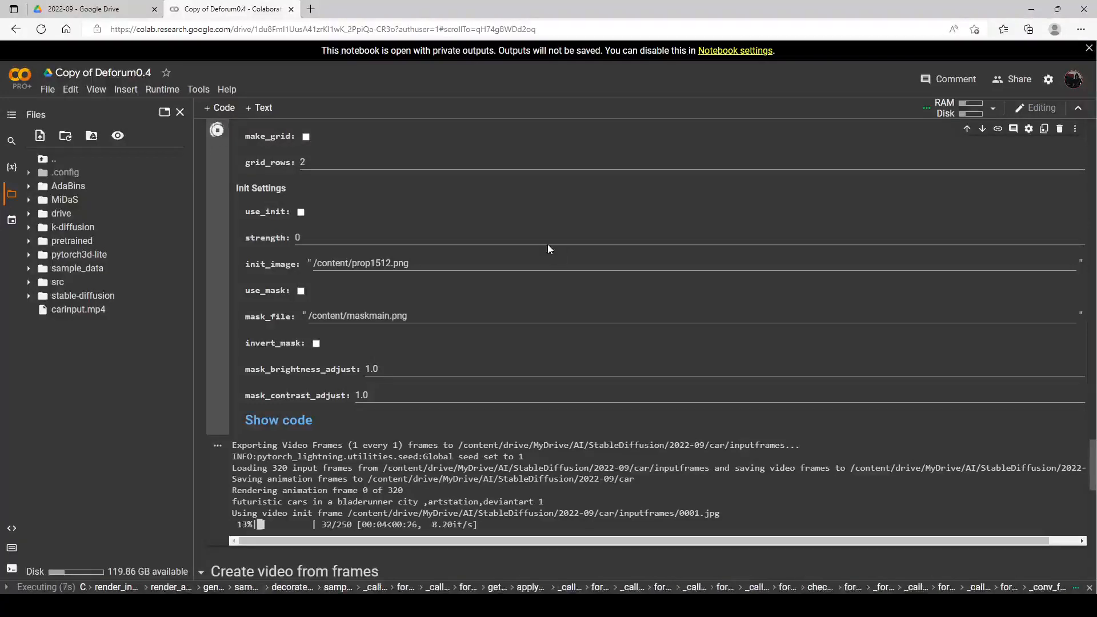
# Check the Init Settings strength against the first rendered frame and stop the run
pyautogui.scroll(-1, 744, 286)
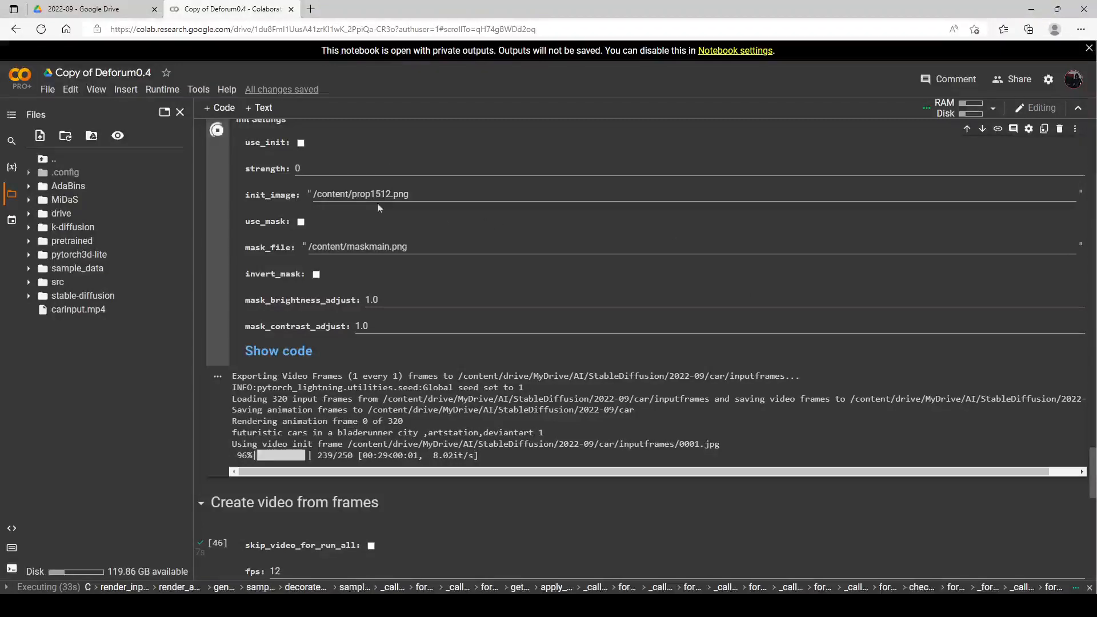
pyautogui.scroll(1, 382, 229)
pyautogui.click(262, 235)
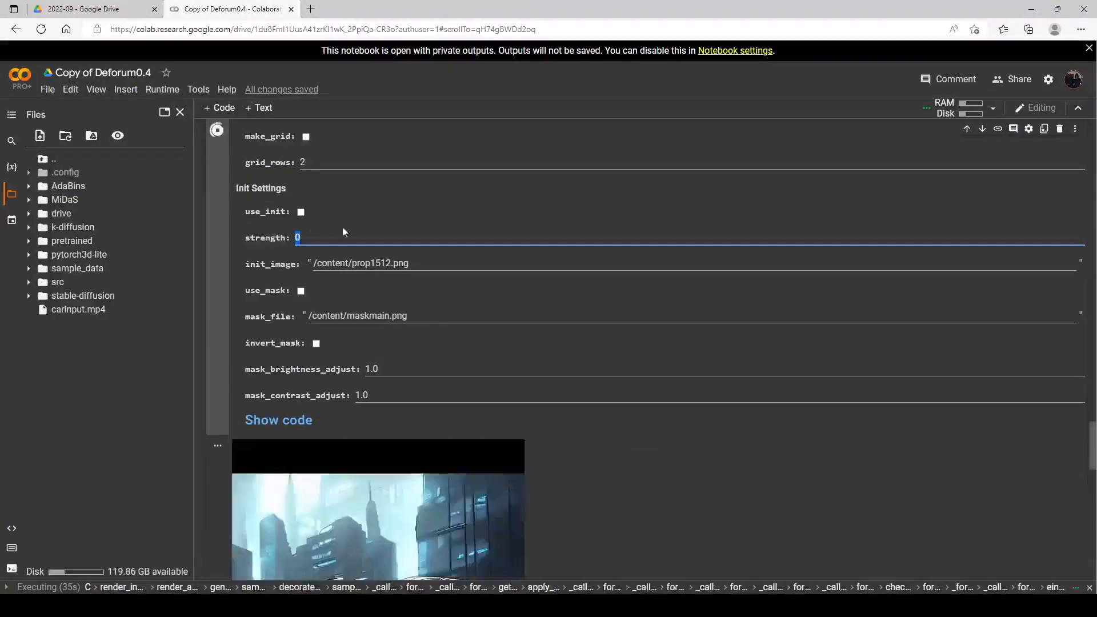
pyautogui.scroll(-3, 263, 234)
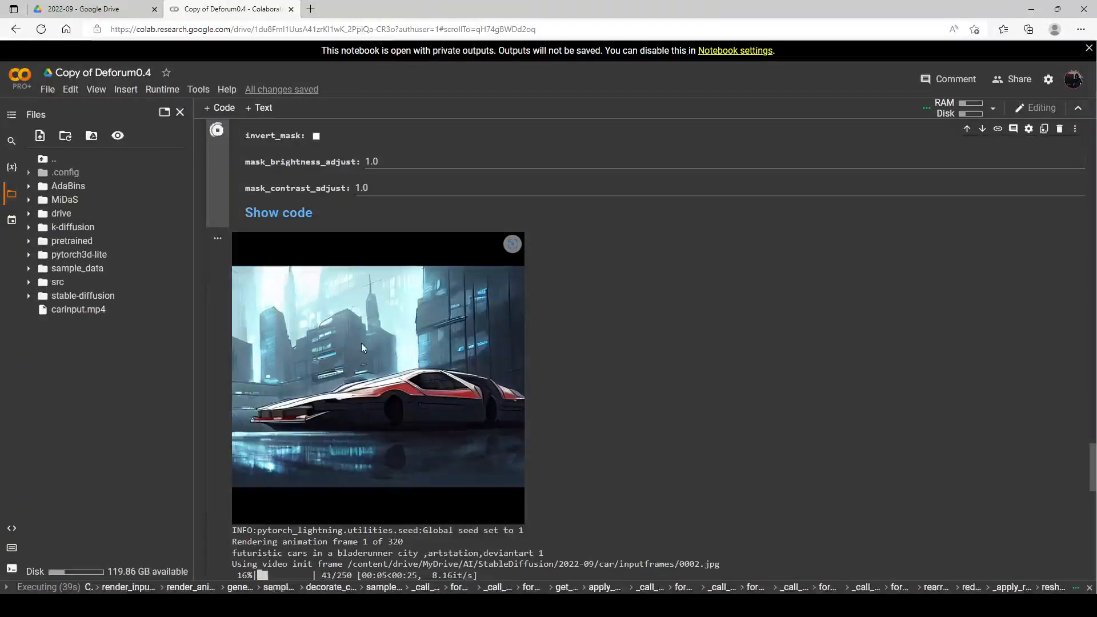
pyautogui.scroll(1, 372, 360)
pyautogui.scroll(5, 405, 407)
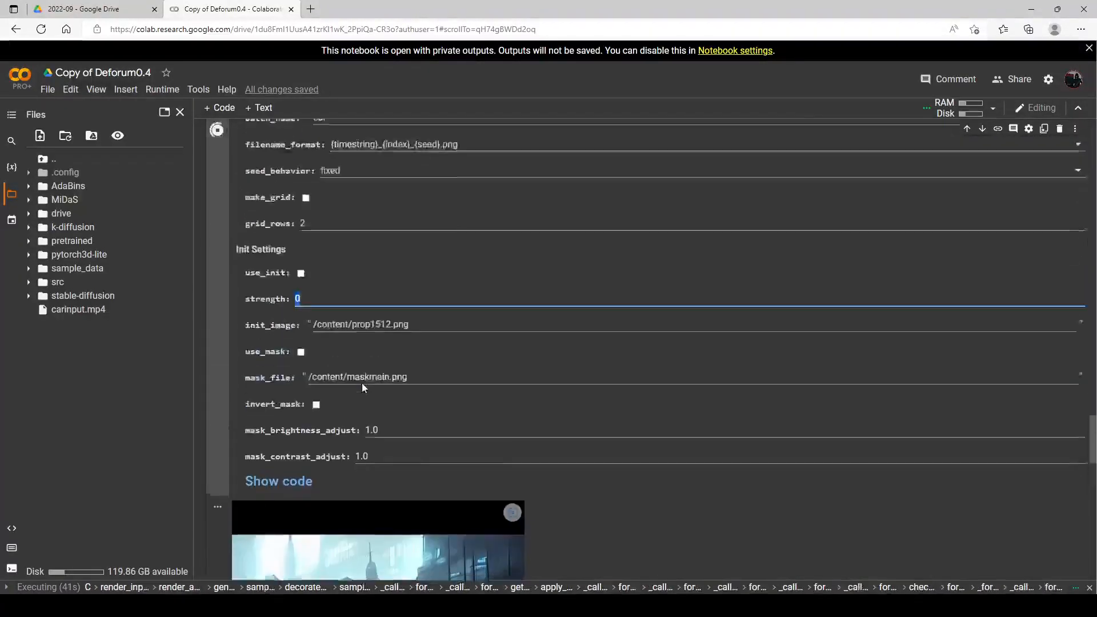
pyautogui.click(217, 132)
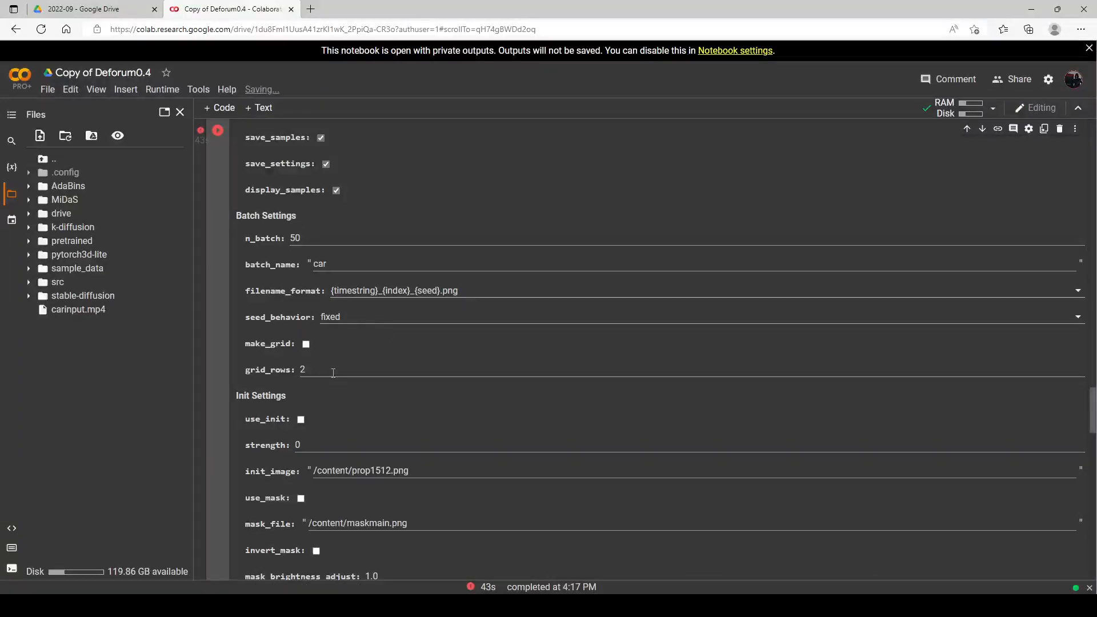
# Set the Init Settings strength to 1, rerun the cell and view the first rendered frame
pyautogui.scroll(-4, 323, 433)
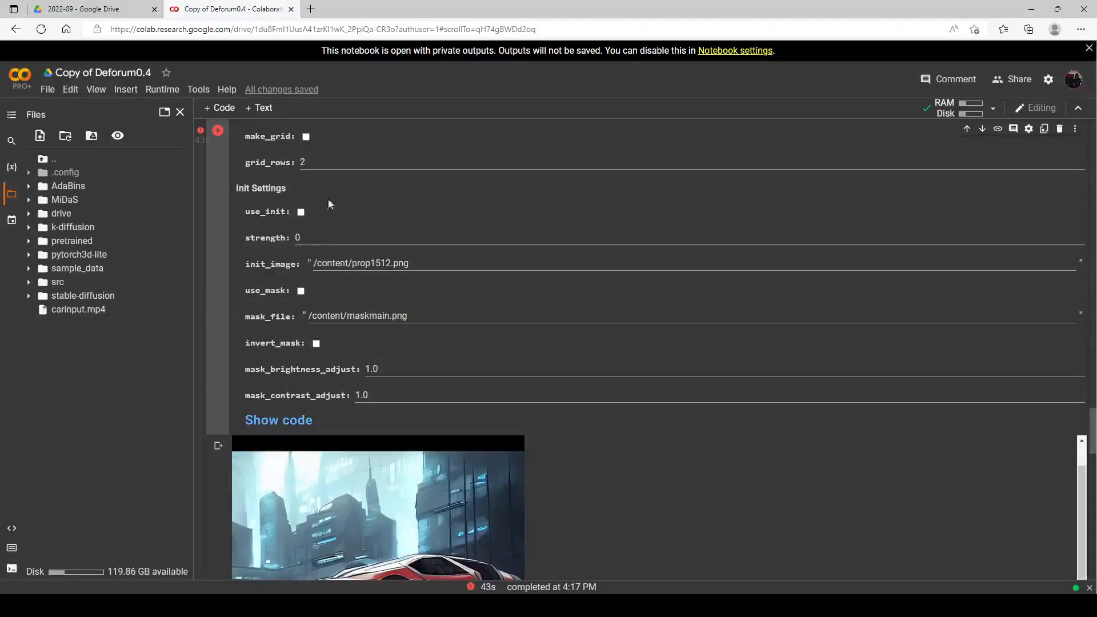
pyautogui.doubleClick(298, 237)
pyautogui.press('BackSpace')
pyautogui.write('1')
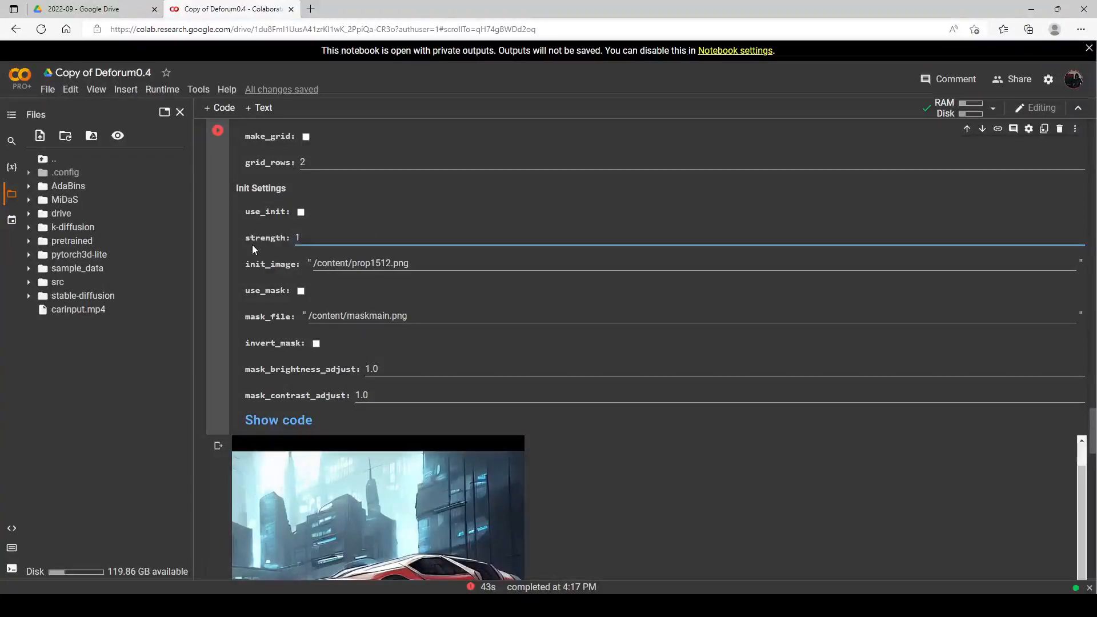
pyautogui.scroll(3, 237, 169)
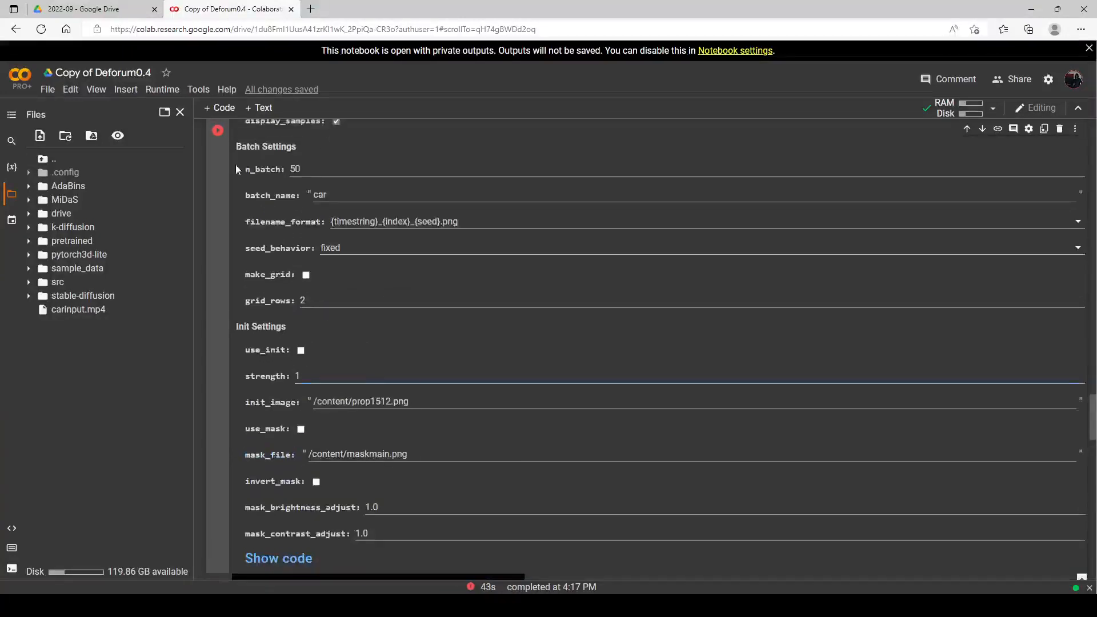
pyautogui.click(216, 134)
pyautogui.scroll(-3, 420, 270)
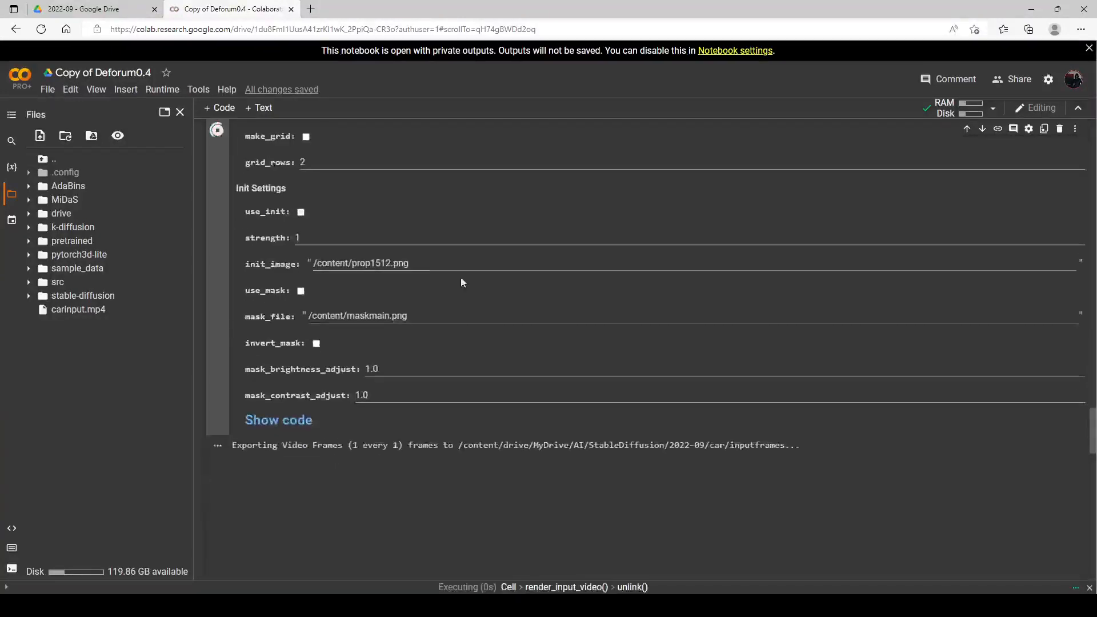
pyautogui.scroll(-1, 556, 249)
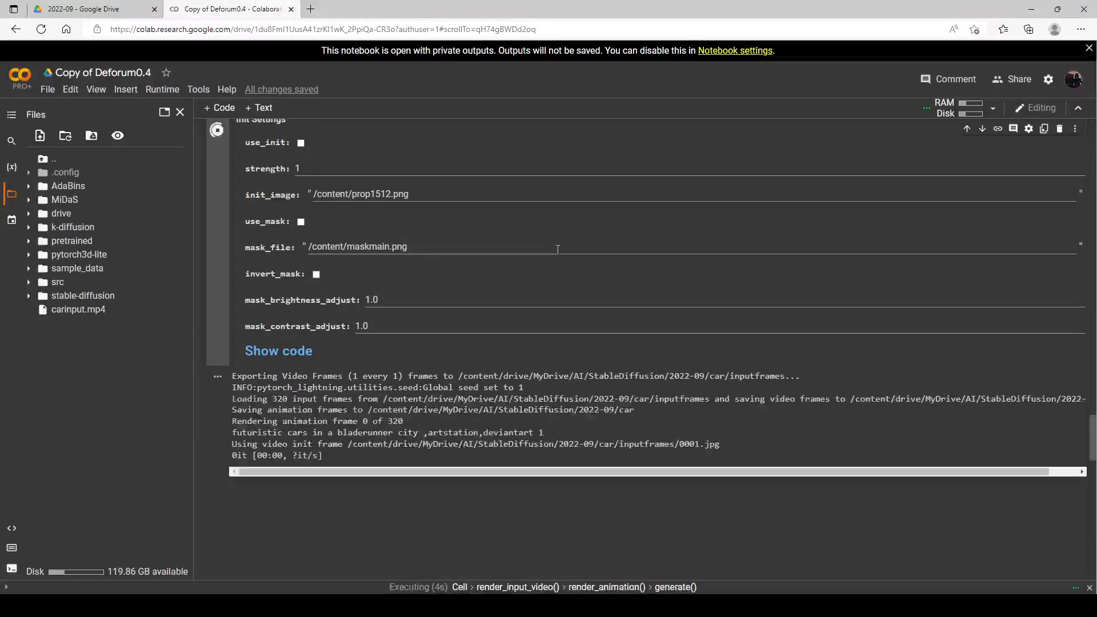
pyautogui.scroll(-2, 577, 280)
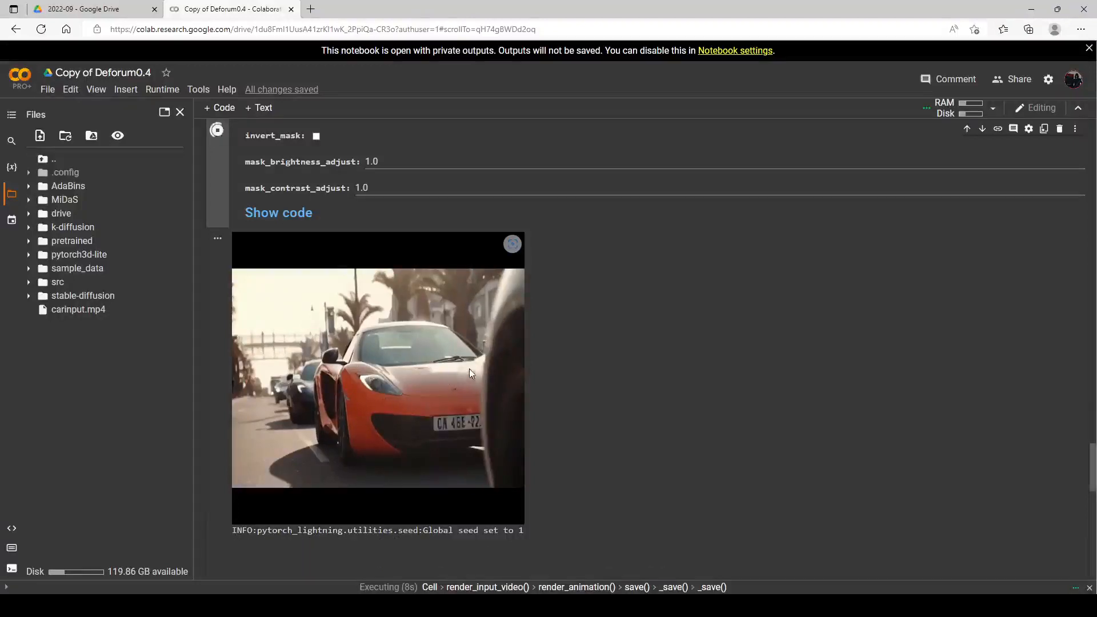
# Stop the running animation cell and return to the prompt and Sampling Settings
pyautogui.scroll(4, 262, 215)
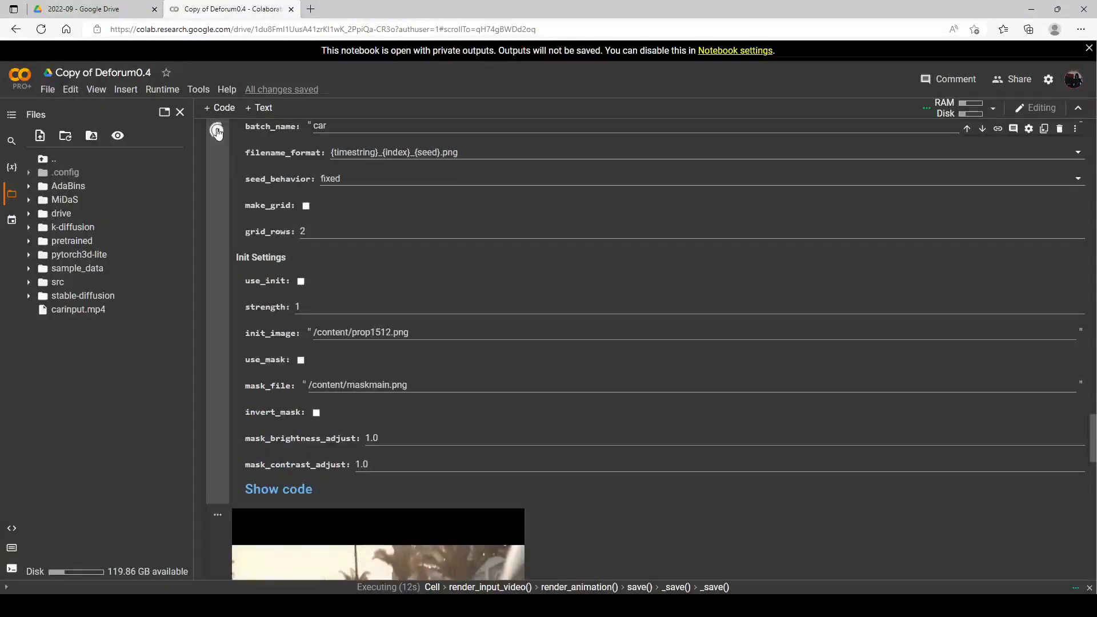
pyautogui.scroll(3, 378, 269)
pyautogui.scroll(3, 317, 299)
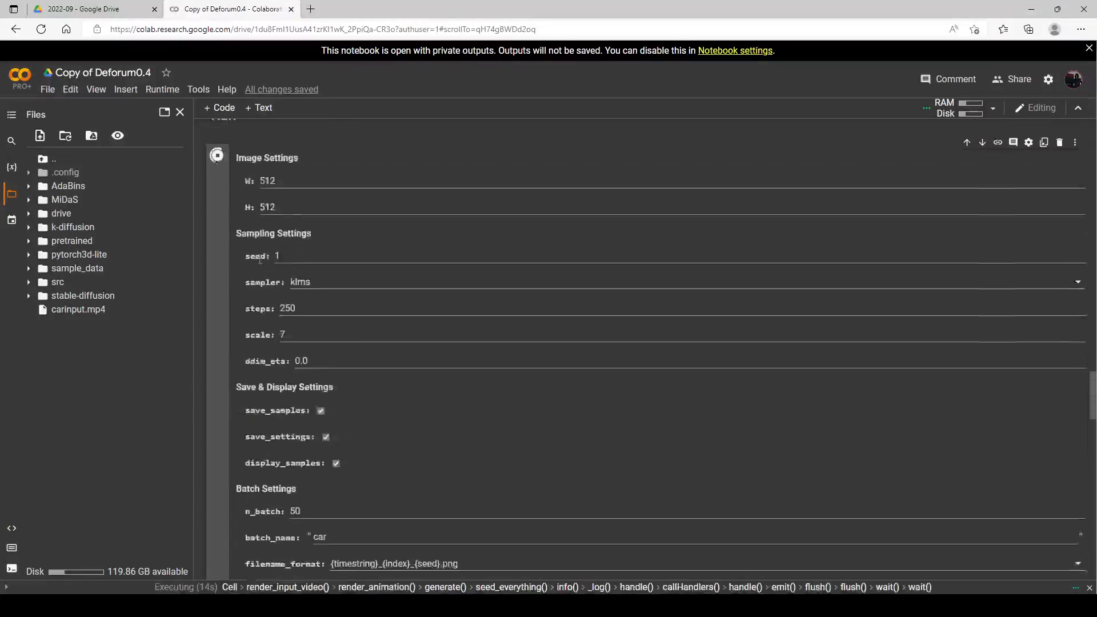
pyautogui.scroll(1, 263, 266)
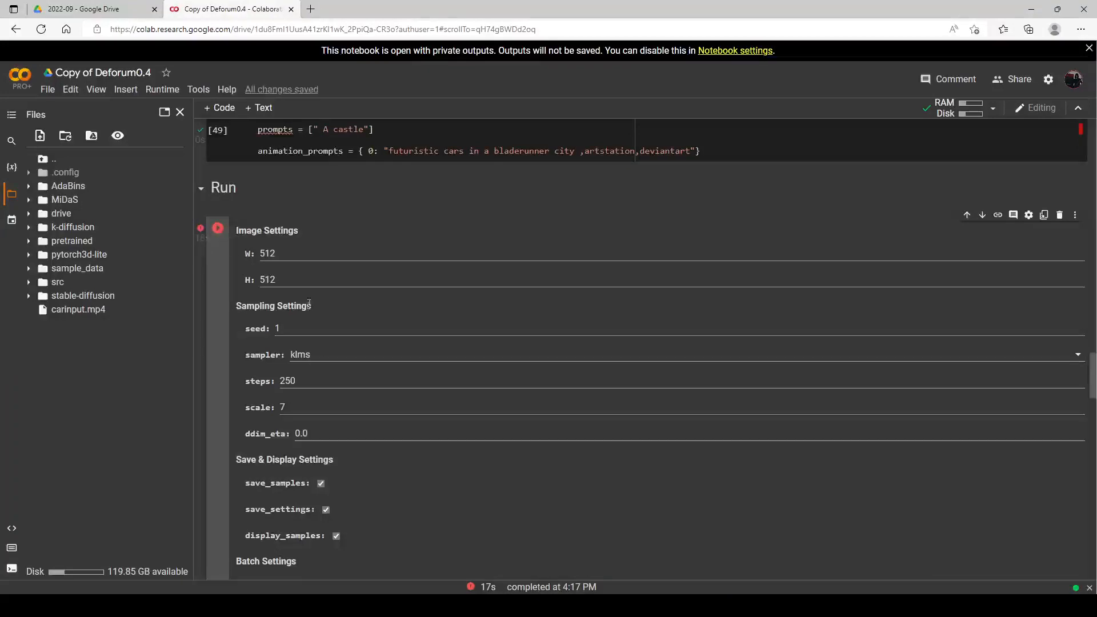
# Set the Init Settings strength to .6, rerun the animation cell and view the first rendered frame
pyautogui.scroll(-3, 369, 336)
pyautogui.scroll(-1, 345, 362)
pyautogui.scroll(-2, 346, 363)
pyautogui.doubleClick(318, 376)
pyautogui.press('BackSpace')
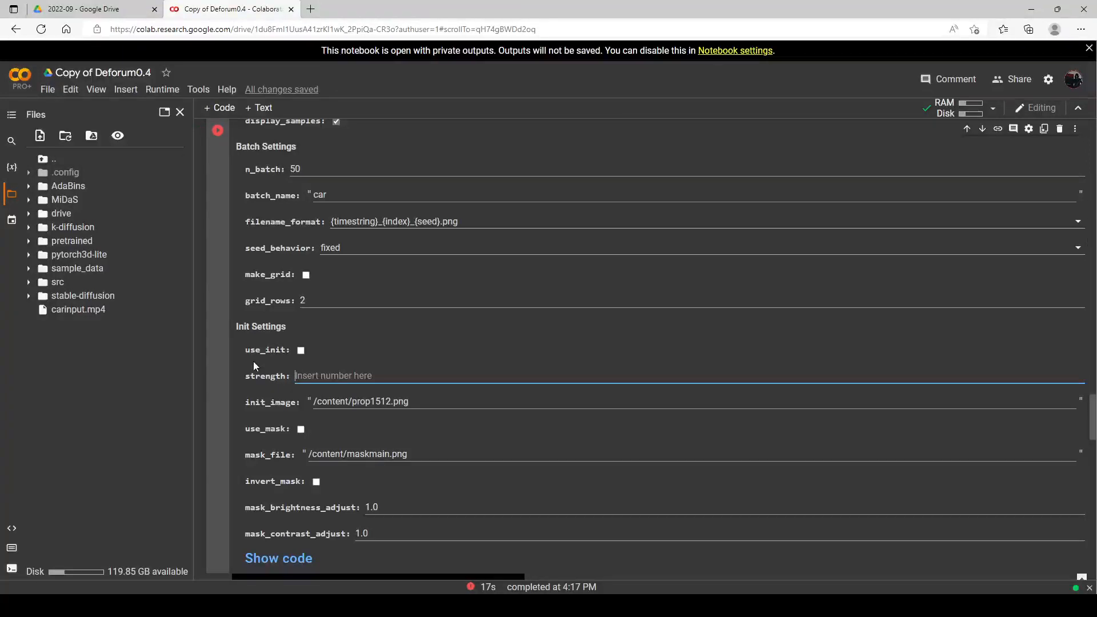
pyautogui.write('.6')
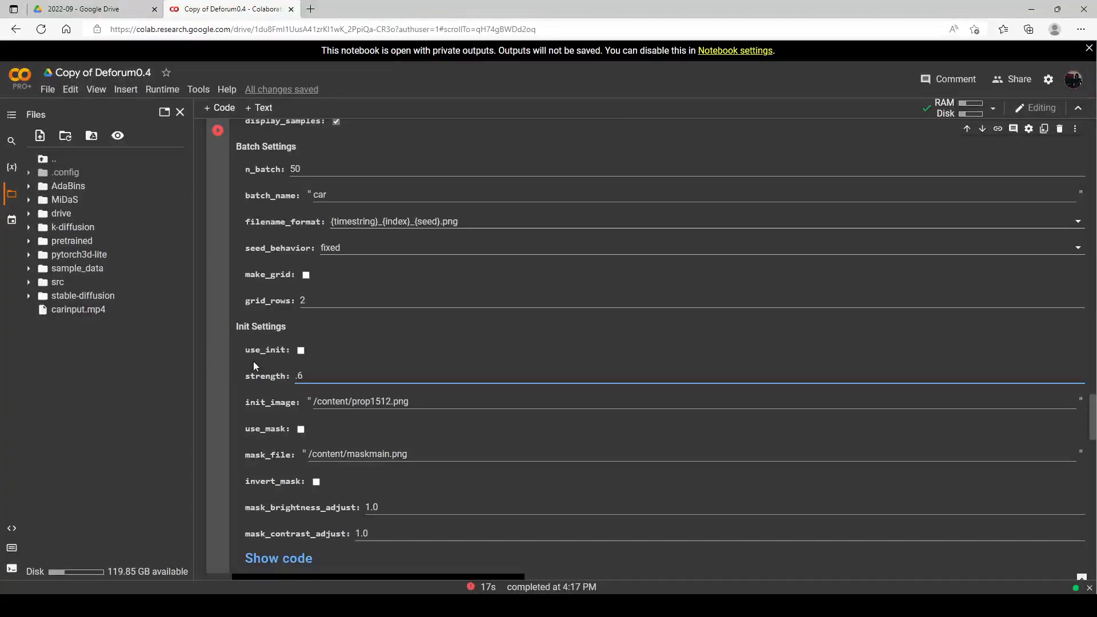
pyautogui.click(217, 132)
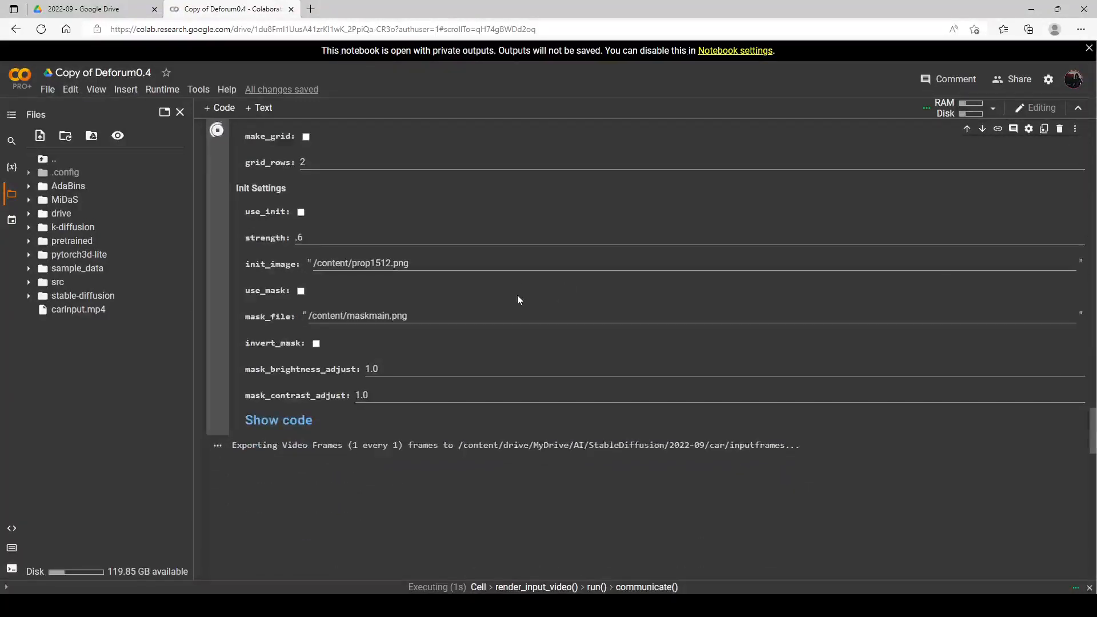
pyautogui.scroll(1, 517, 295)
pyautogui.scroll(-1, 584, 293)
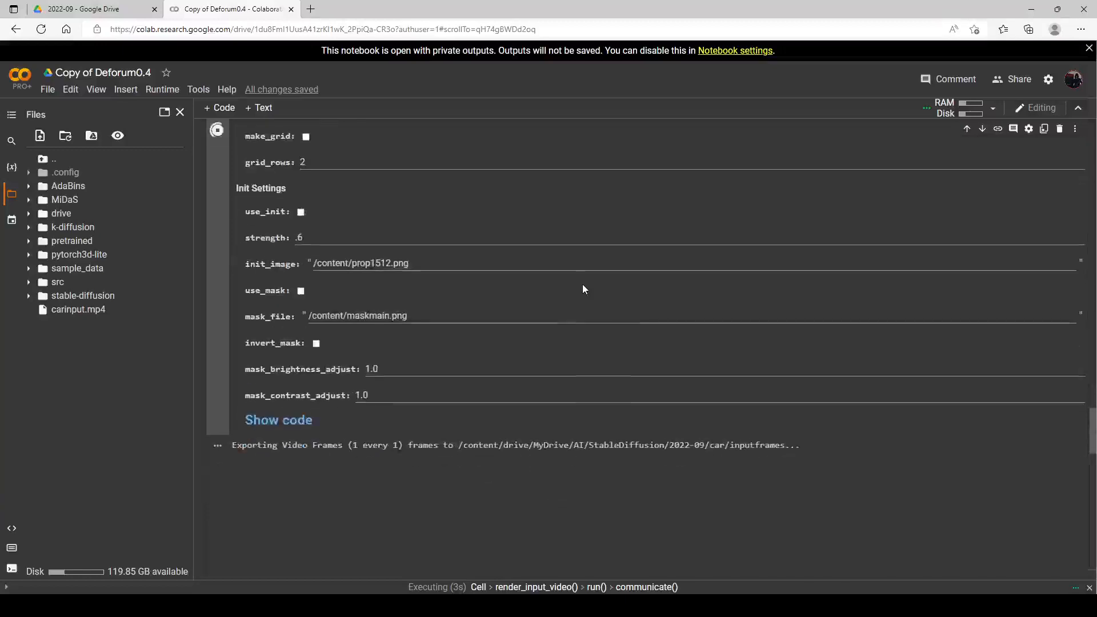
pyautogui.scroll(-2, 577, 287)
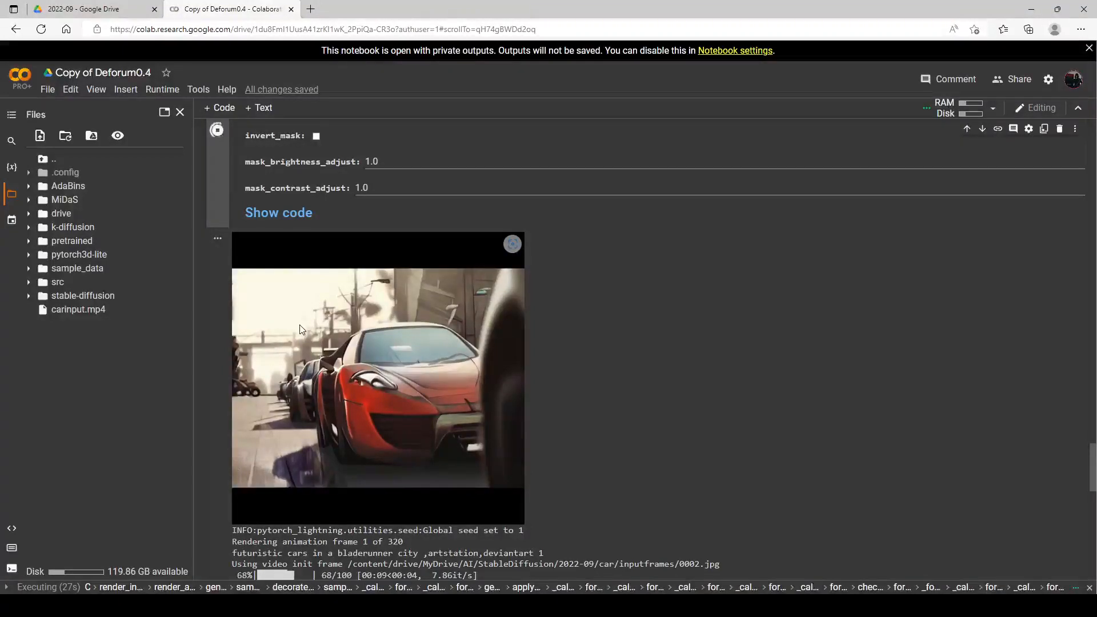
# Stop the strength .6 run and inspect the last rendered car frame
pyautogui.scroll(1, 221, 175)
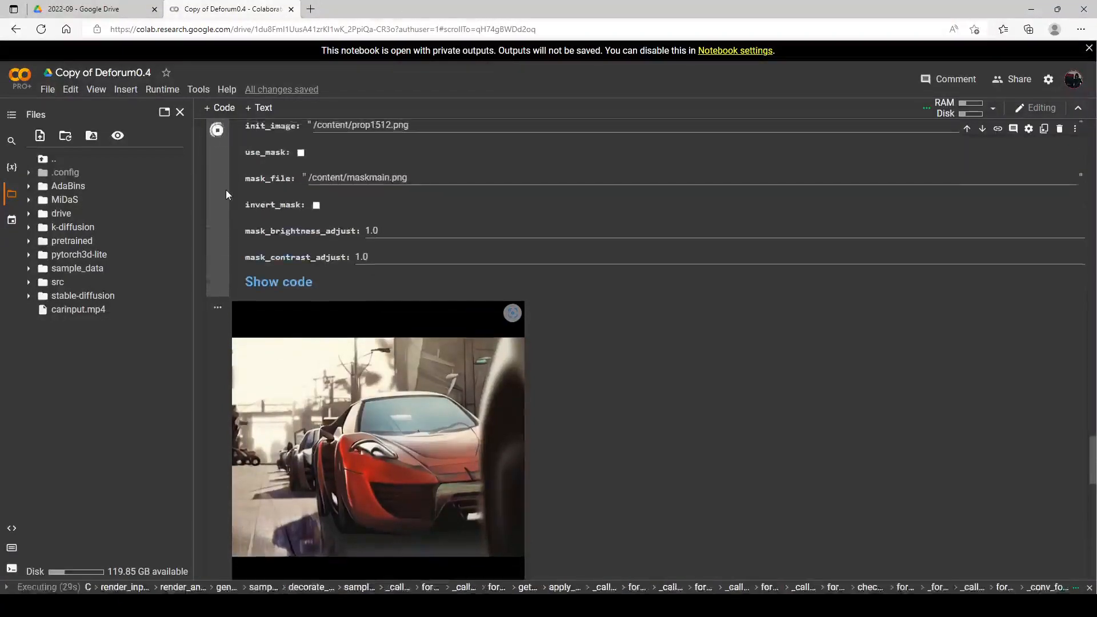
pyautogui.scroll(5, 225, 190)
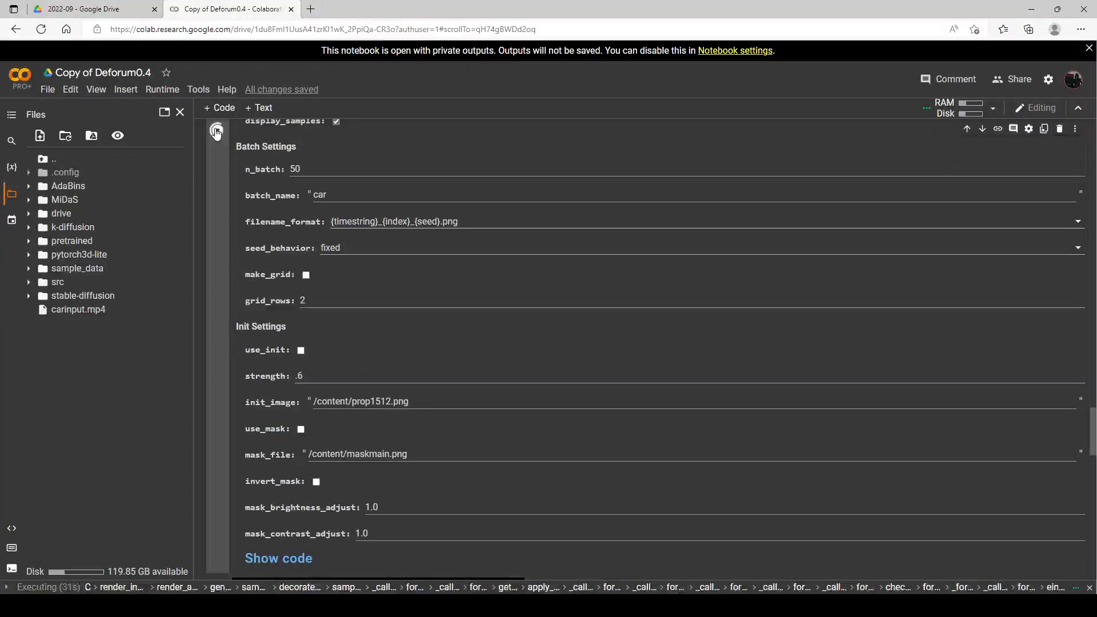
pyautogui.click(216, 131)
pyautogui.scroll(-6, 345, 303)
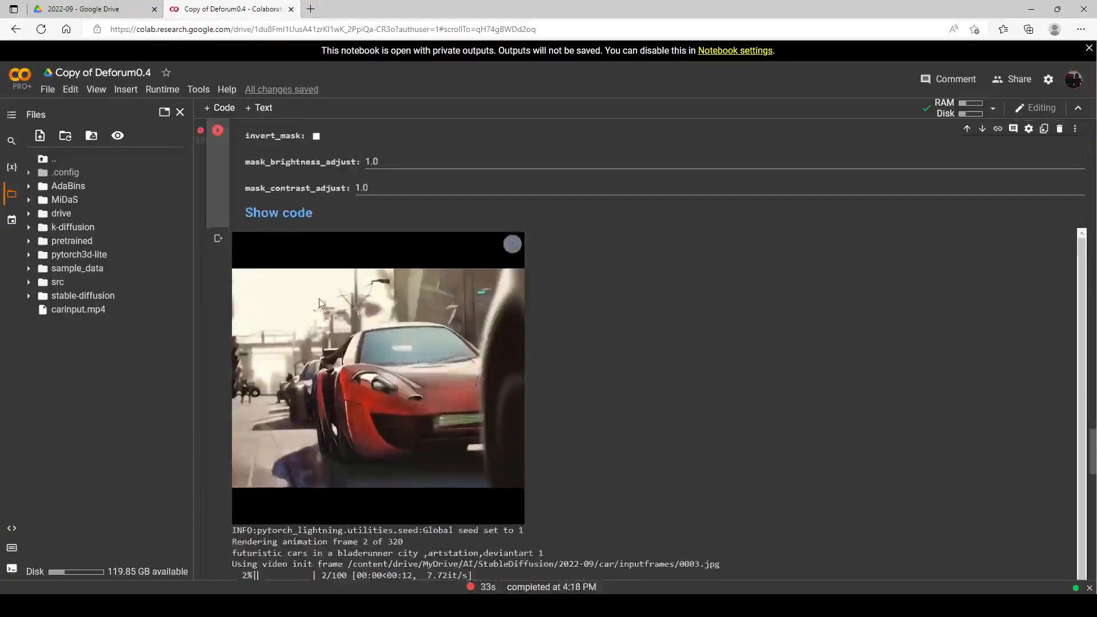
# Set the Init Settings strength to .5, rerun the cell and follow the output until the first frame renders
pyautogui.scroll(6, 320, 303)
pyautogui.click(318, 377)
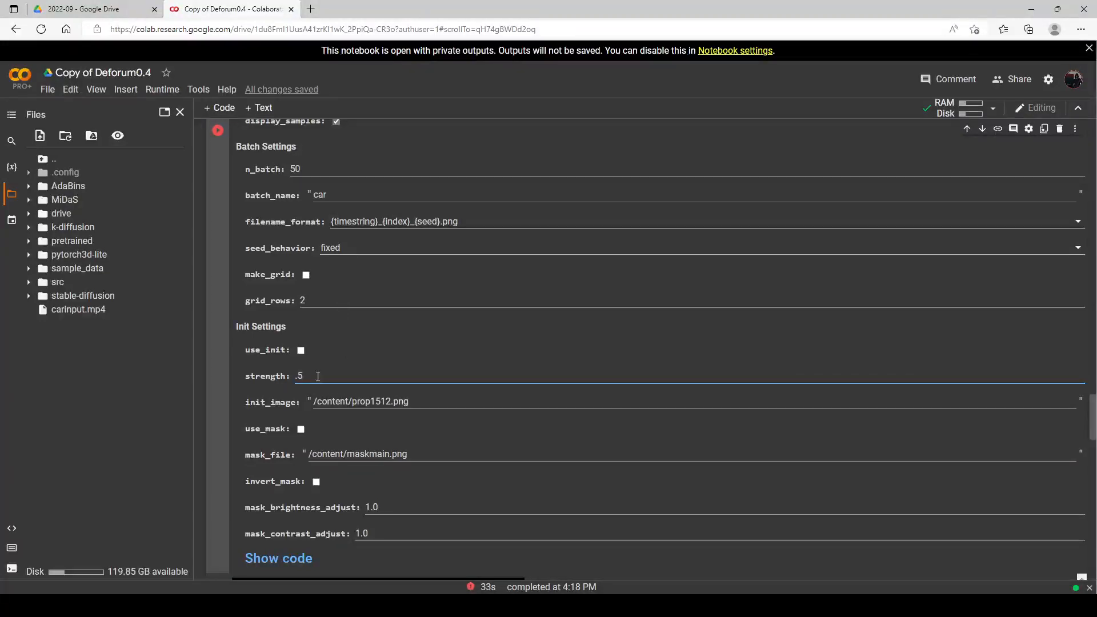
pyautogui.click(217, 132)
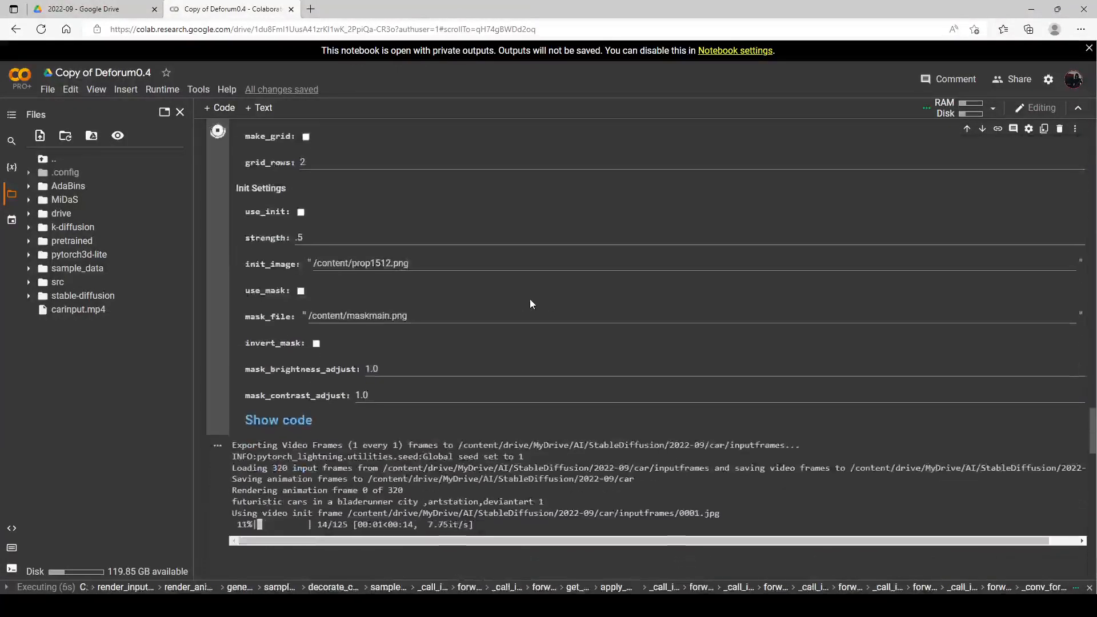
pyautogui.scroll(-1, 460, 338)
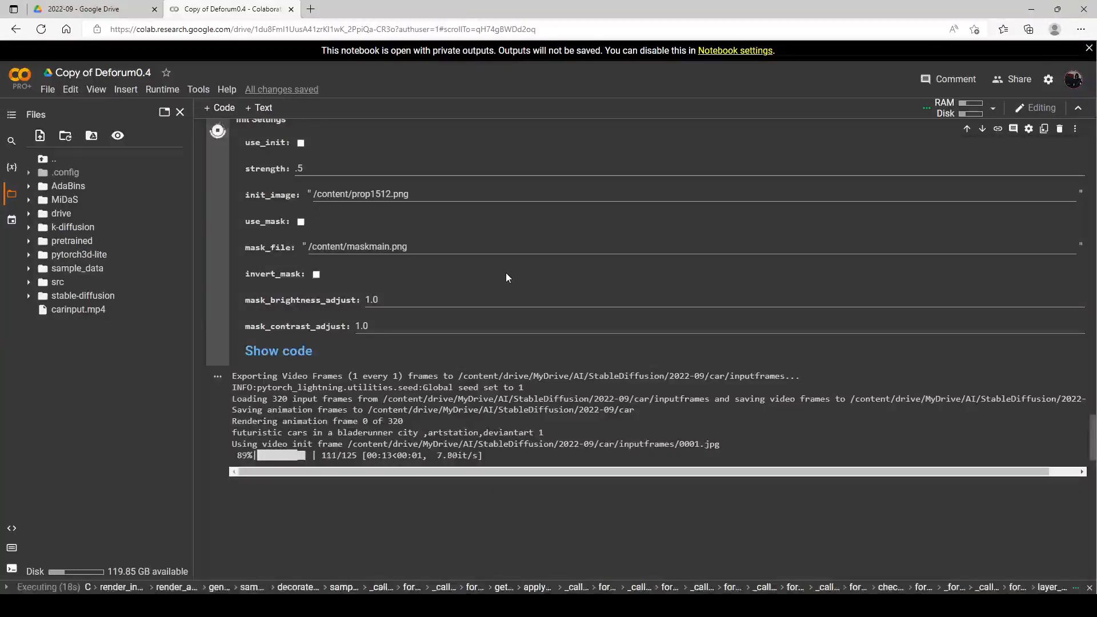
pyautogui.scroll(-1, 506, 278)
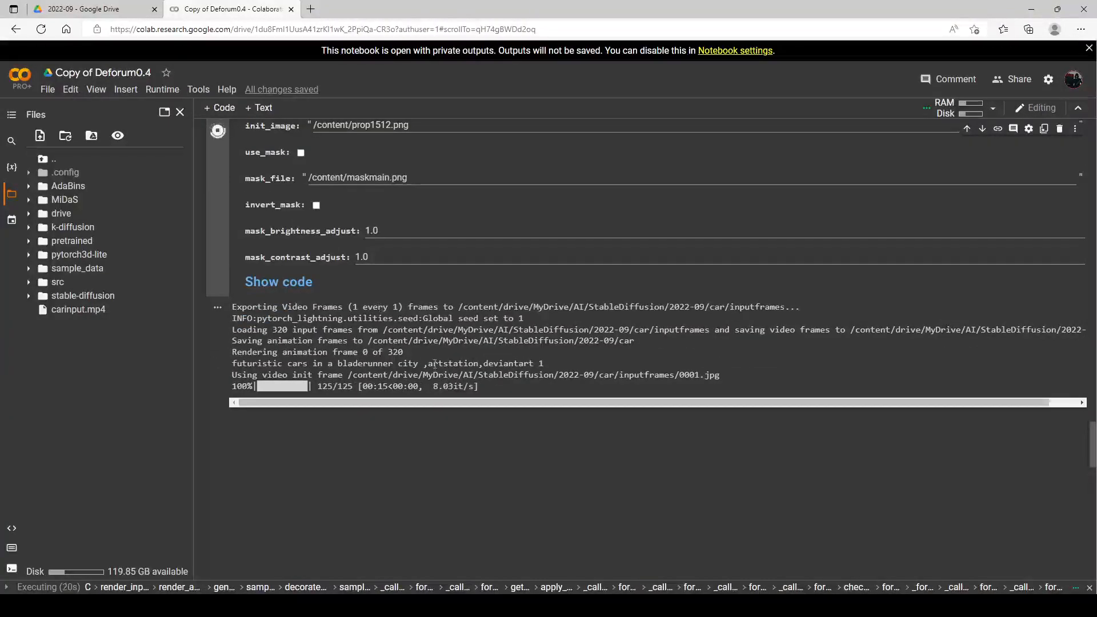
pyautogui.scroll(-1, 529, 351)
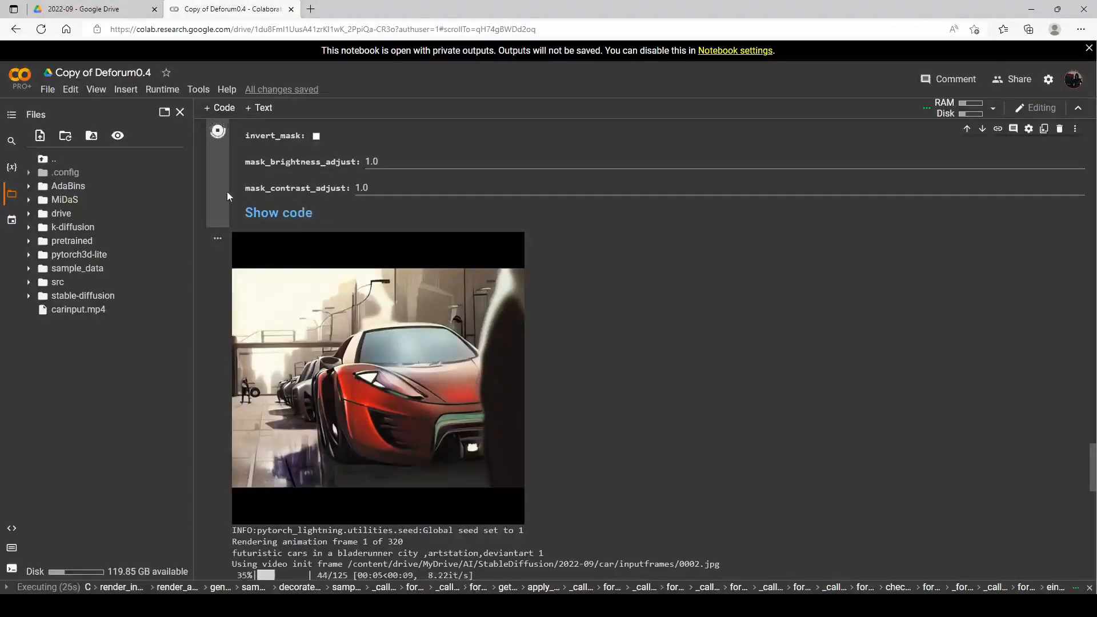
# Stop the strength .5 run and inspect its rendered frame
pyautogui.scroll(2, 226, 189)
pyautogui.click(219, 133)
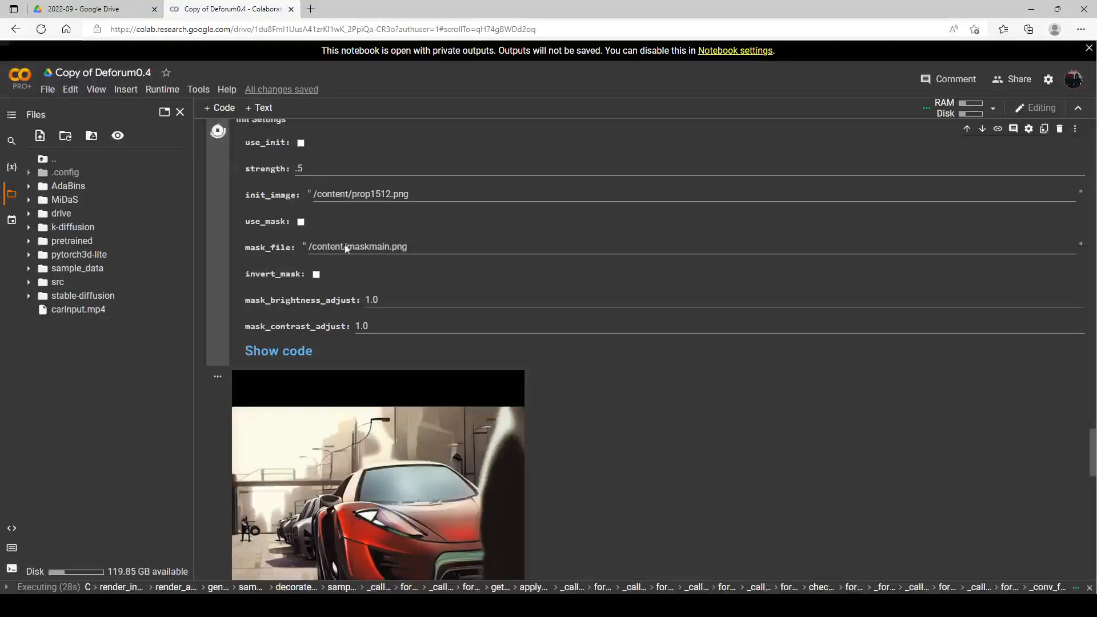
pyautogui.scroll(-1, 381, 273)
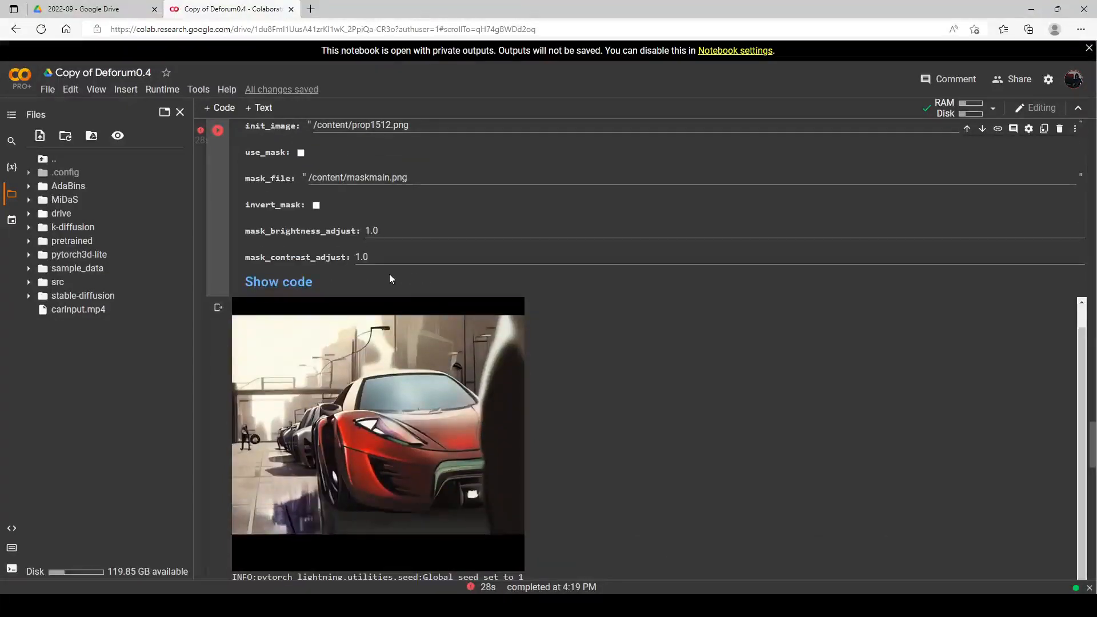
# Set the Sampling Settings scale to 15, rerun the animation cell and view the rendered frame
pyautogui.scroll(7, 389, 279)
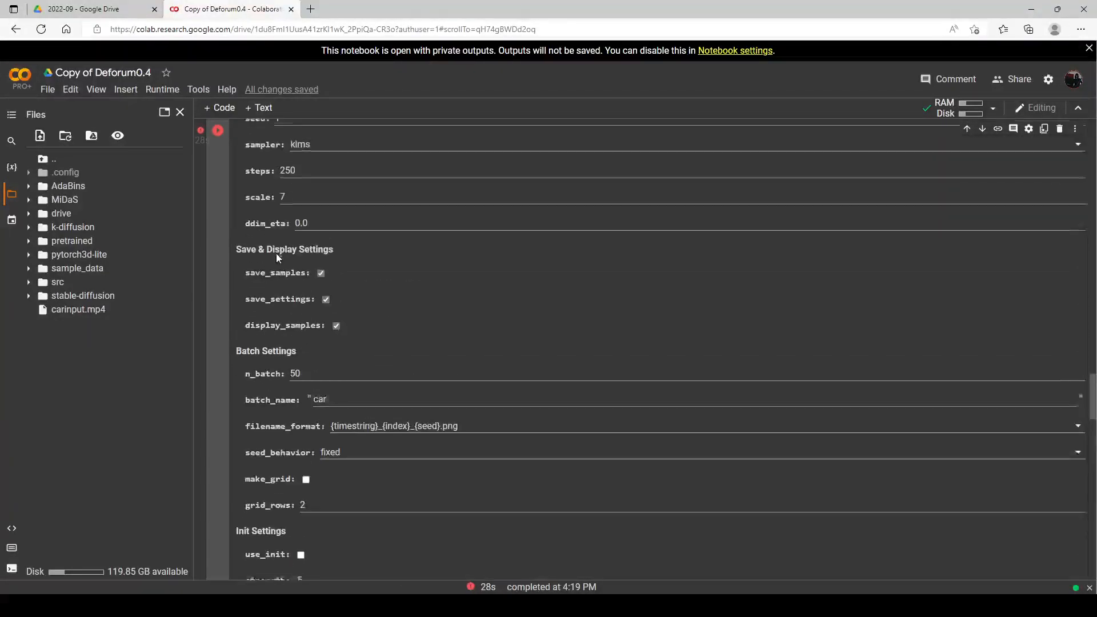
pyautogui.scroll(1, 285, 256)
pyautogui.moveTo(300, 271); pyautogui.dragTo(247, 269)
pyautogui.write('15')
pyautogui.click(214, 140)
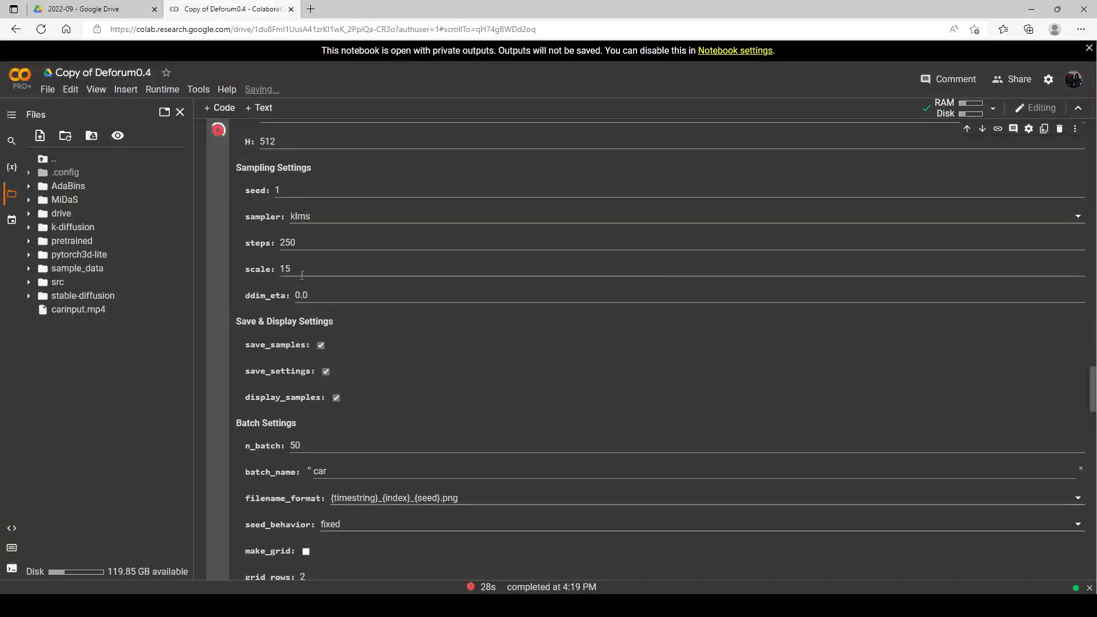
pyautogui.scroll(-7, 337, 267)
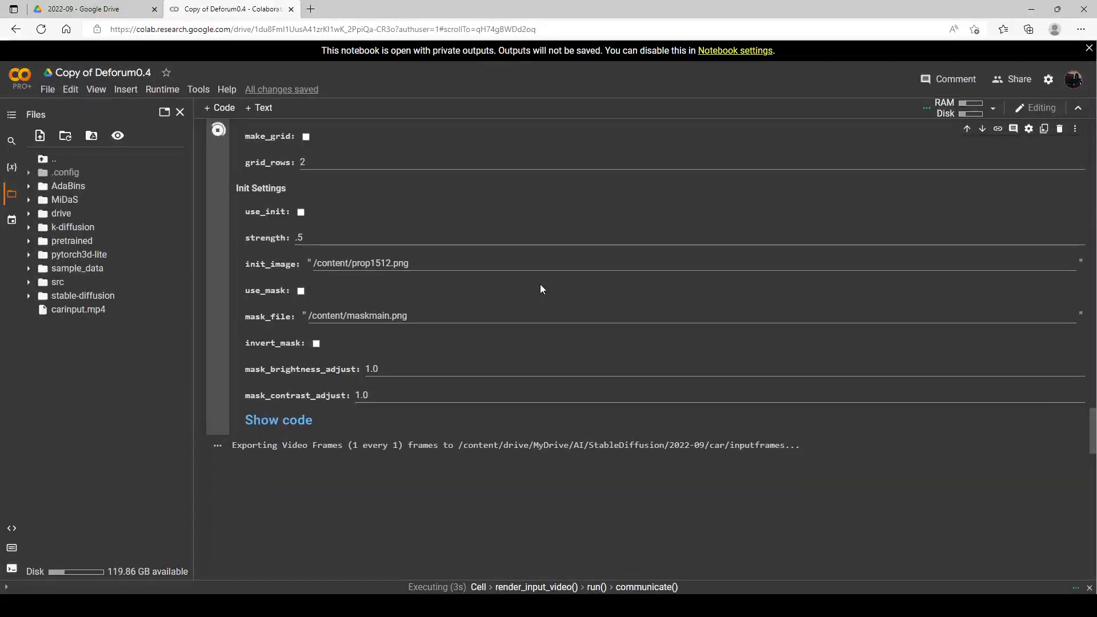
pyautogui.scroll(-3, 689, 269)
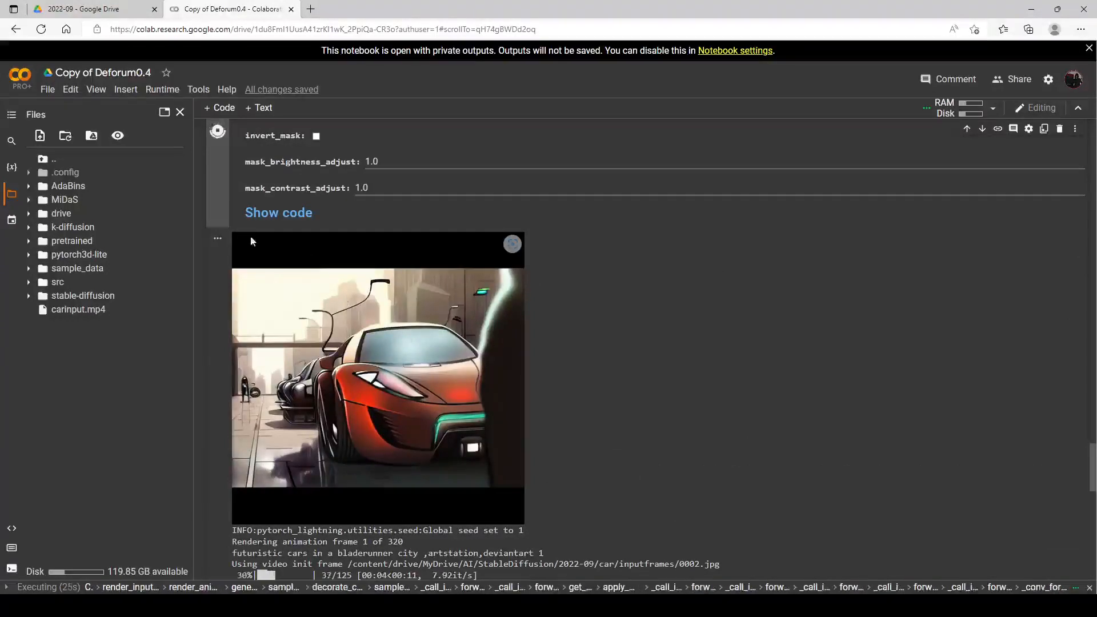
# Stop the scale 15 run and set strength_schedule to 0: (0.6) in the animation settings
pyautogui.scroll(20, 365, 282)
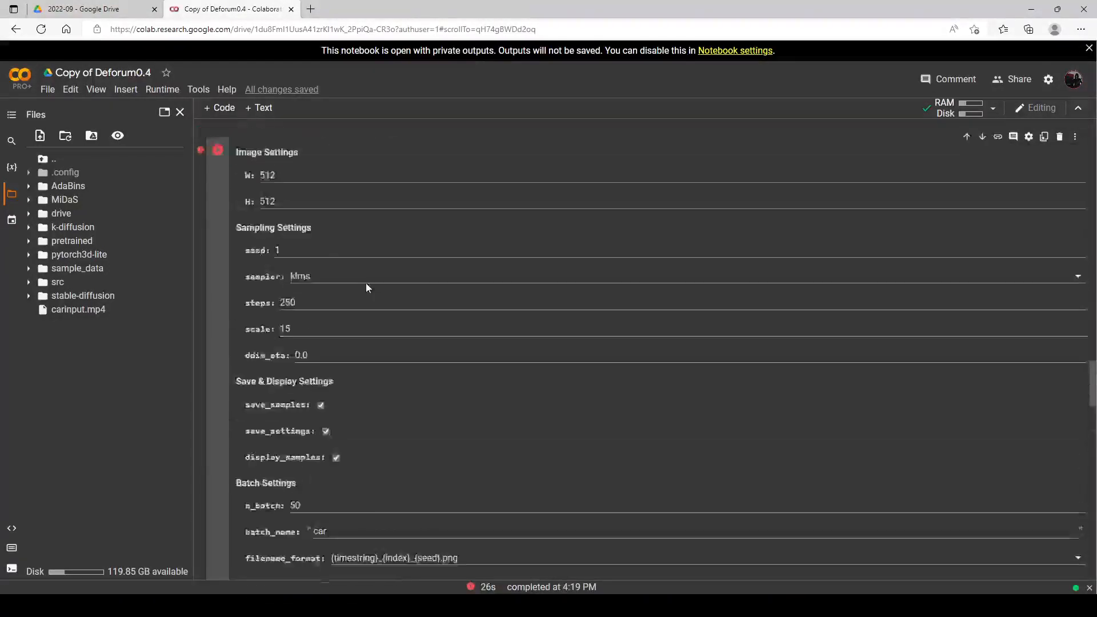
pyautogui.scroll(1, 437, 338)
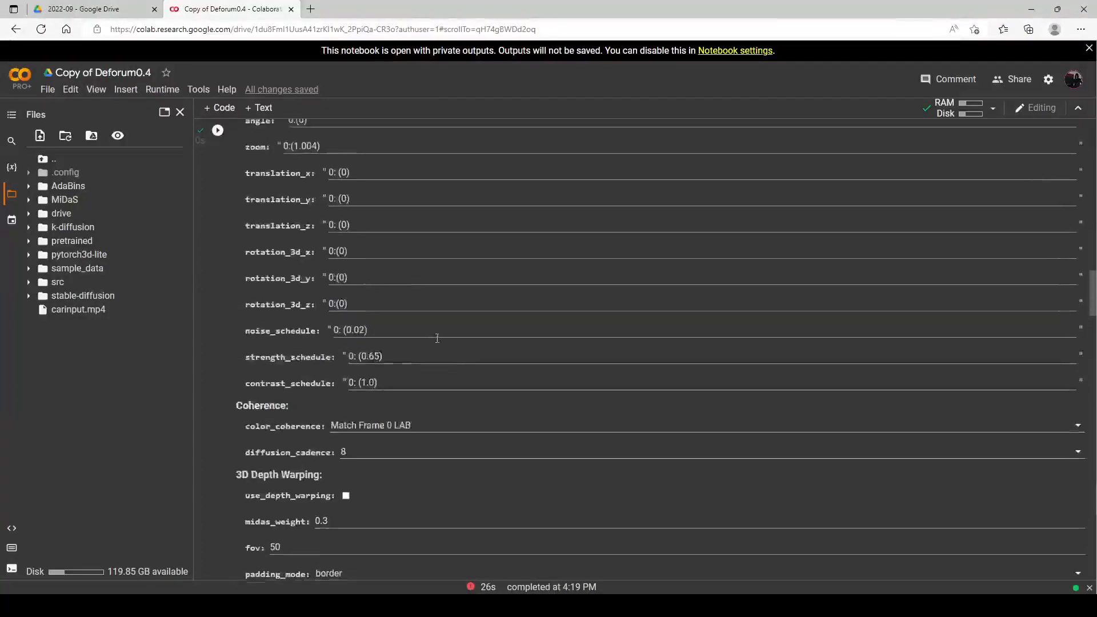
pyautogui.write(')')
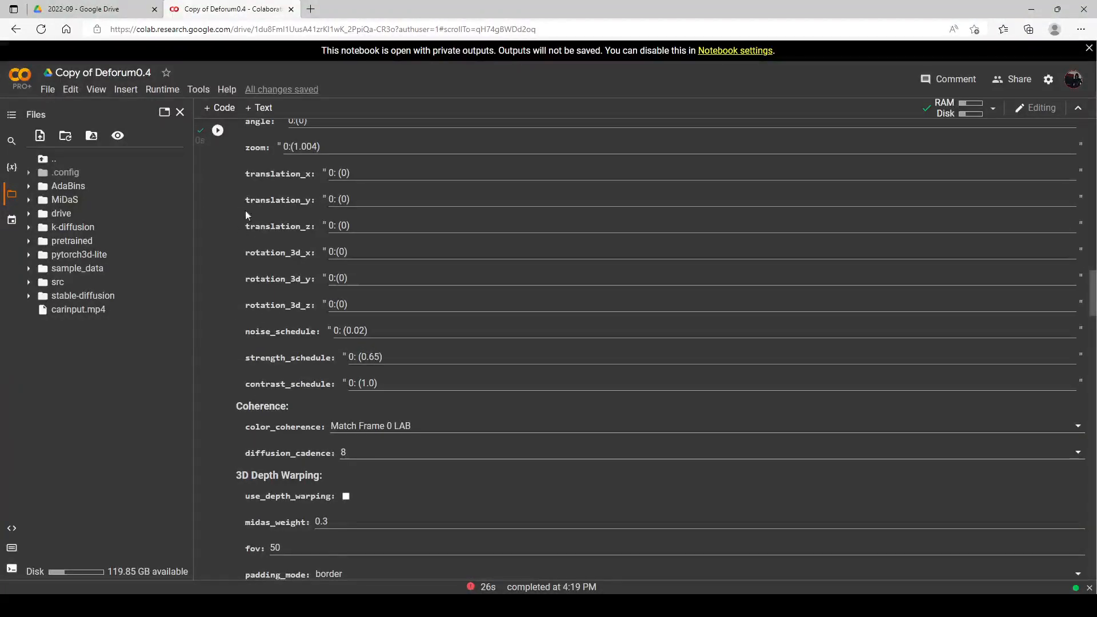
pyautogui.click(375, 354)
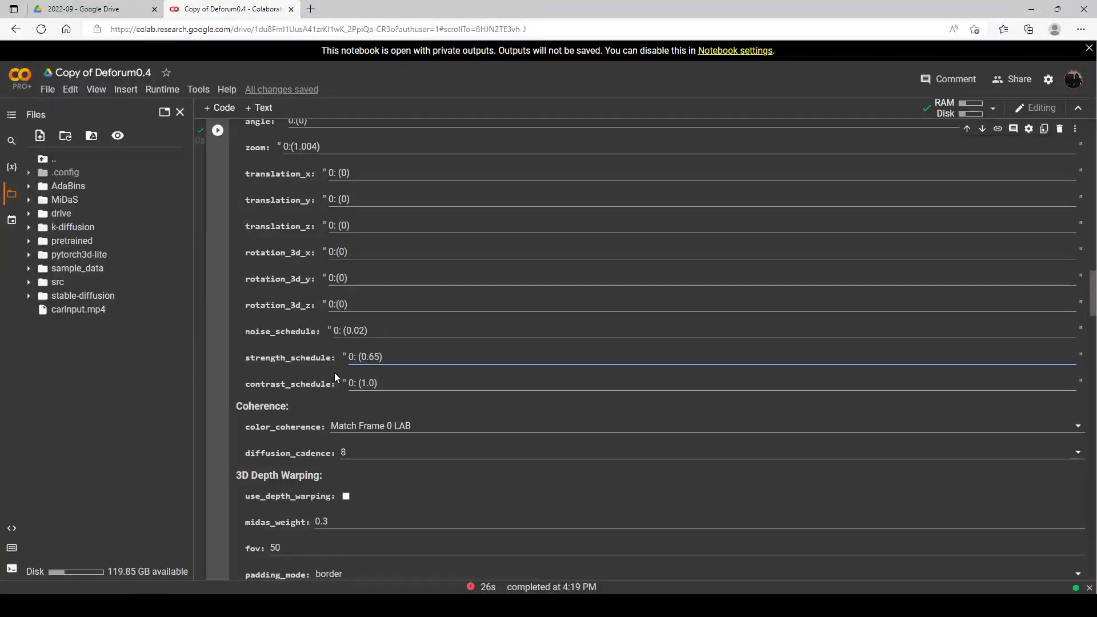
pyautogui.press('BackSpace')
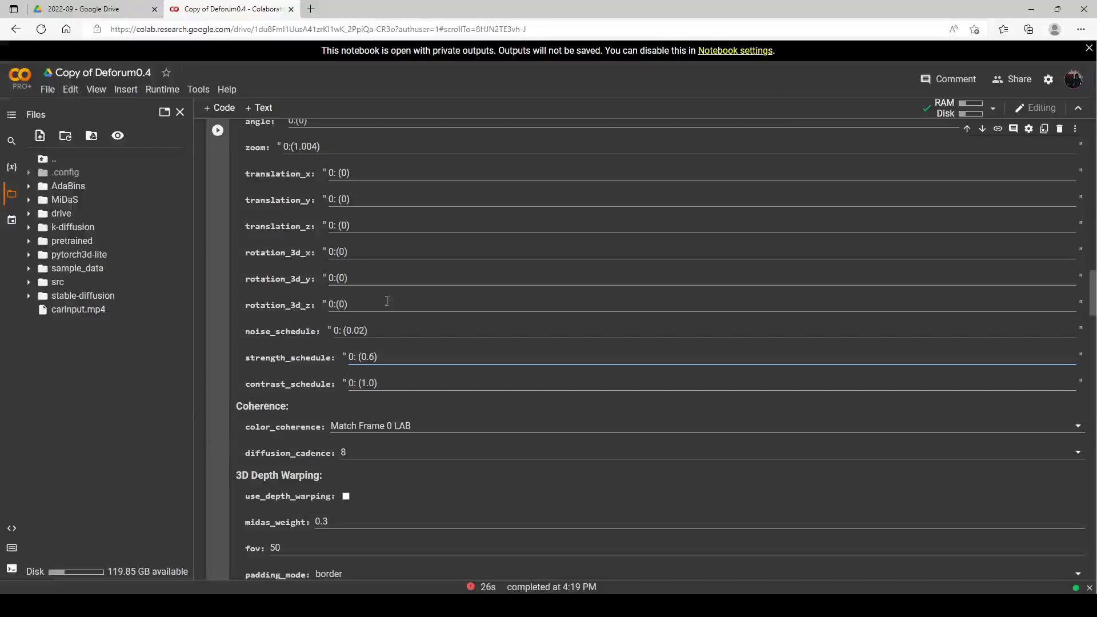
# Rerun the animation cell with the updated schedule and check the rendered frames
pyautogui.scroll(-3, 387, 301)
pyautogui.scroll(8, 331, 237)
pyautogui.scroll(-3, 335, 316)
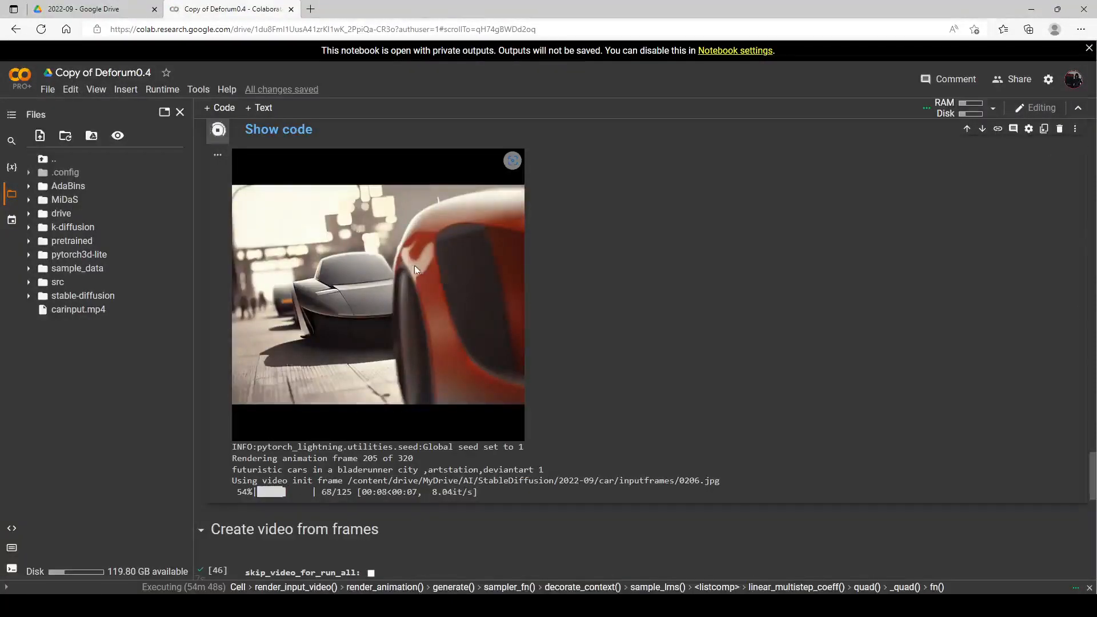
# Stop the animation run and run the Create video from frames cell
pyautogui.scroll(2, 426, 281)
pyautogui.scroll(-4, 423, 282)
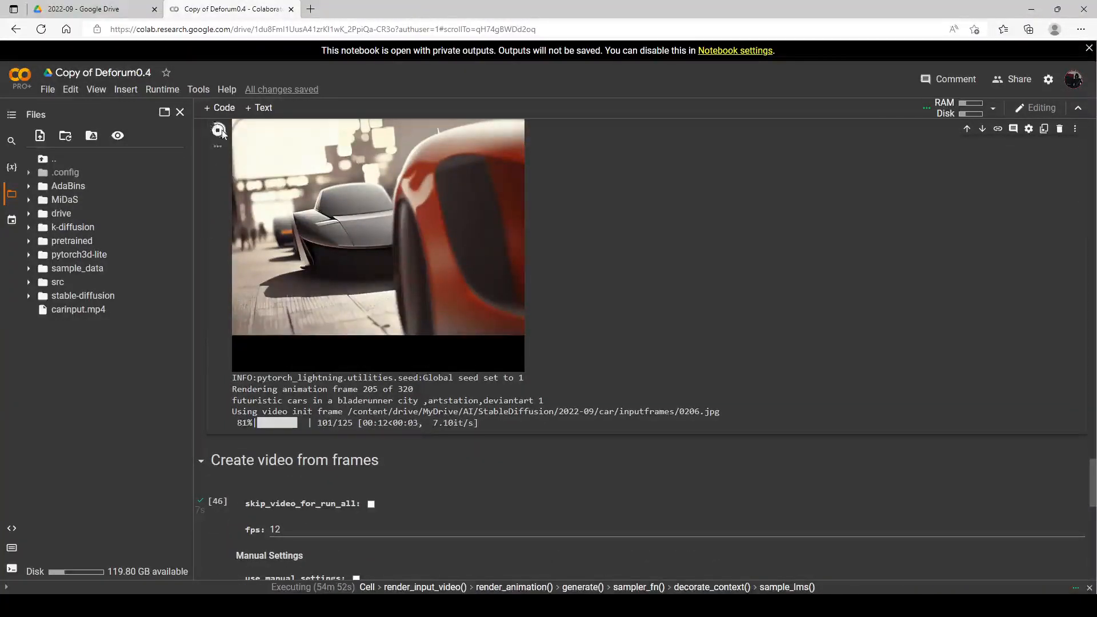
pyautogui.scroll(3, 224, 175)
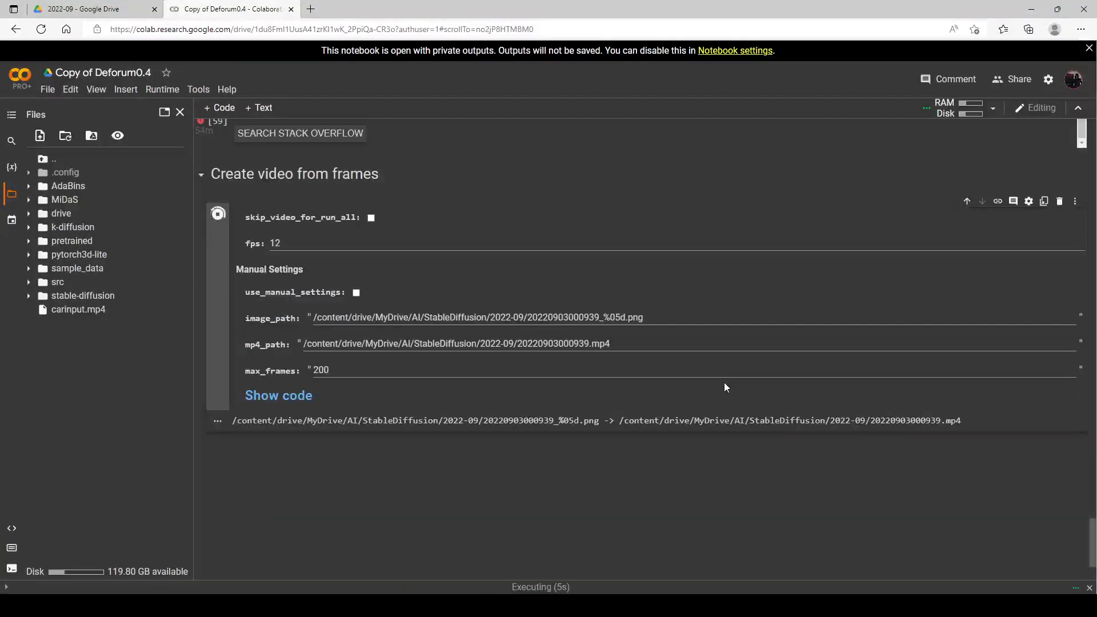
# Close the file browser and play the generated car video, pausing near the end and resuming playback
pyautogui.click(179, 112)
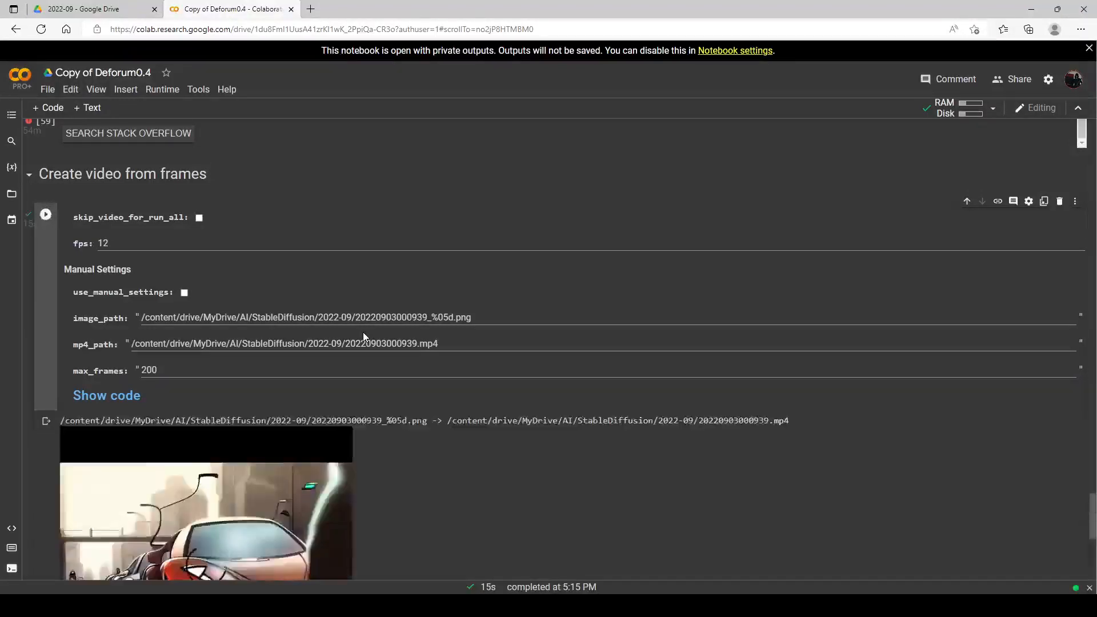
pyautogui.scroll(-3, 360, 308)
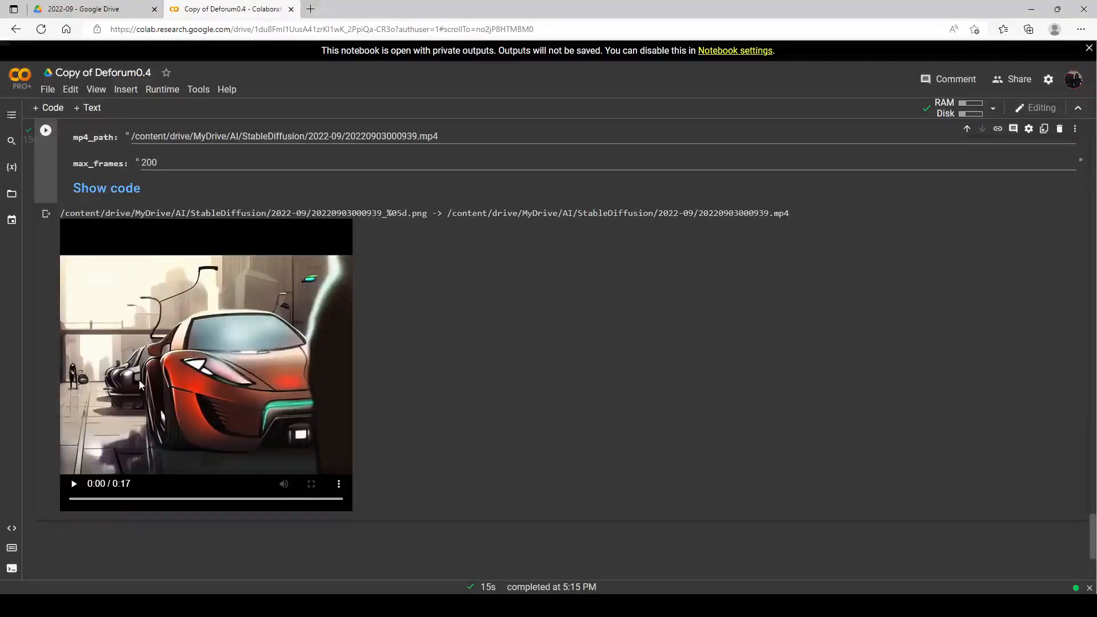
pyautogui.click(72, 486)
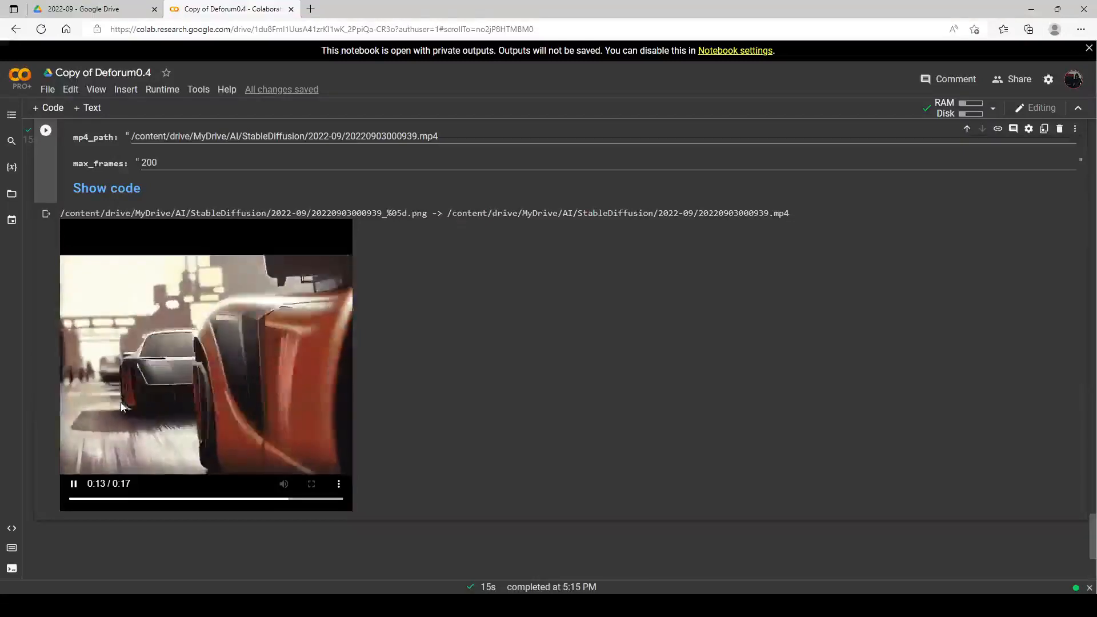
pyautogui.click(73, 485)
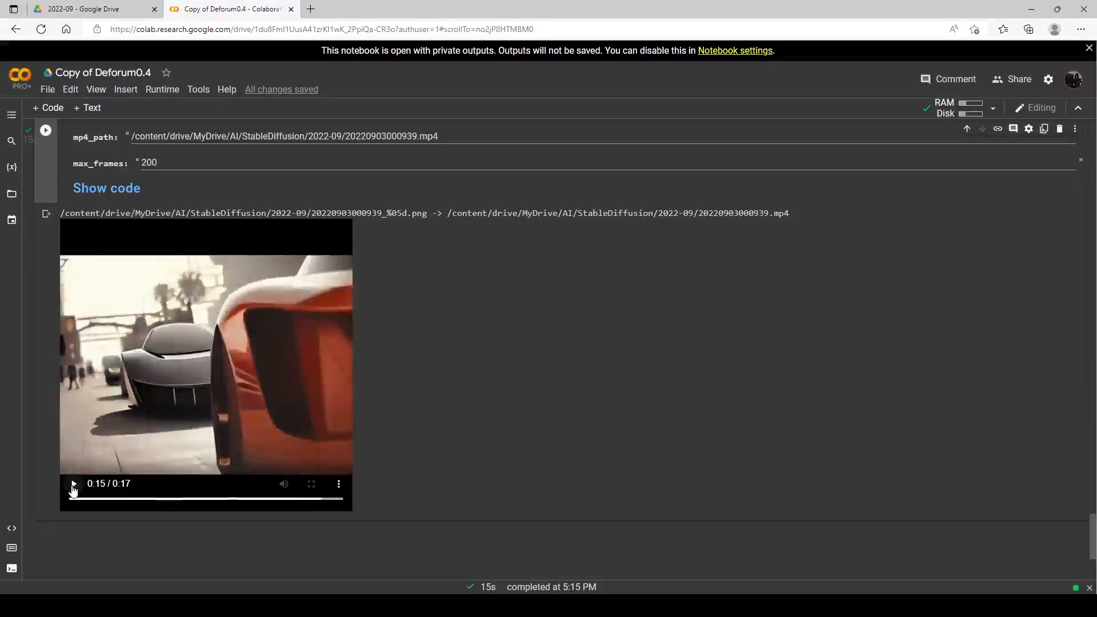
pyautogui.click(73, 485)
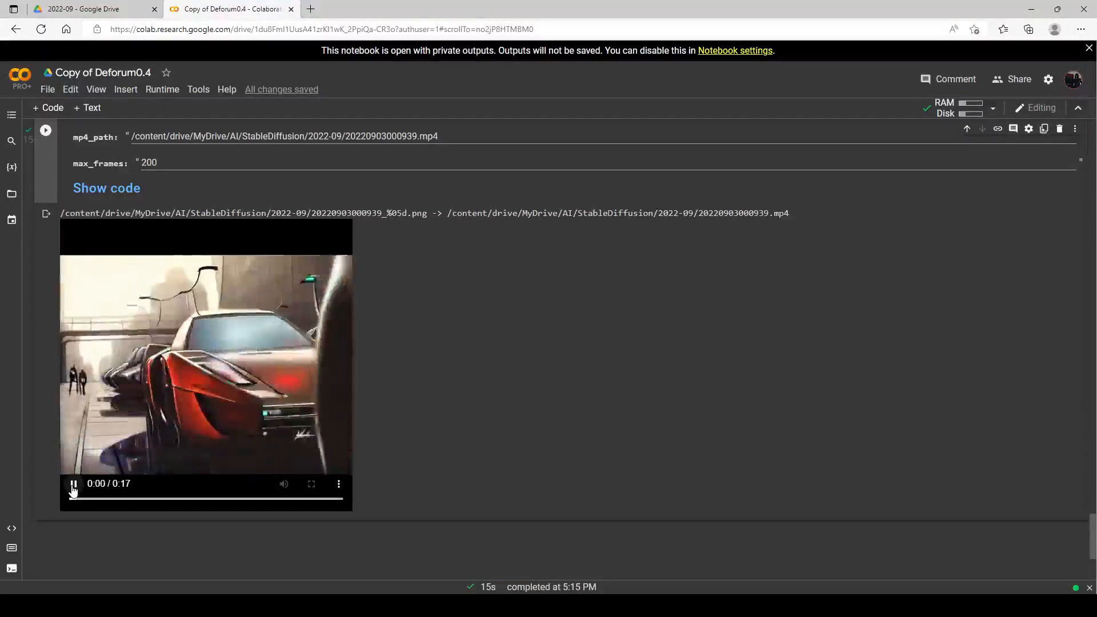
# Set strength_schedule to 0: (0.9) in the motion parameters and run the animation settings cell
pyautogui.scroll(15, 121, 419)
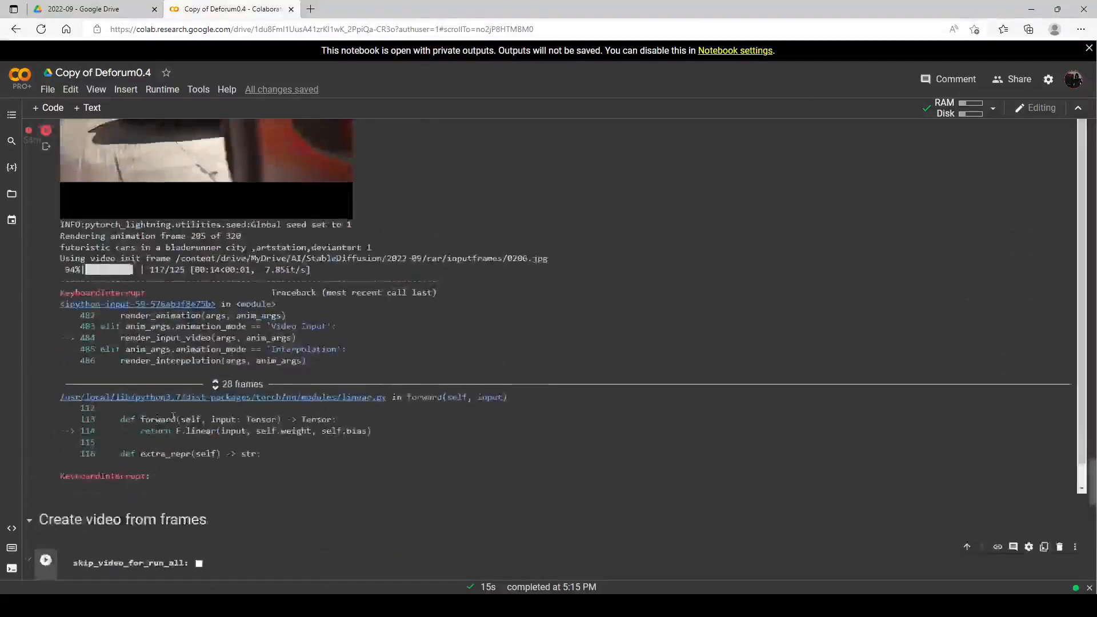
pyautogui.scroll(6, 251, 394)
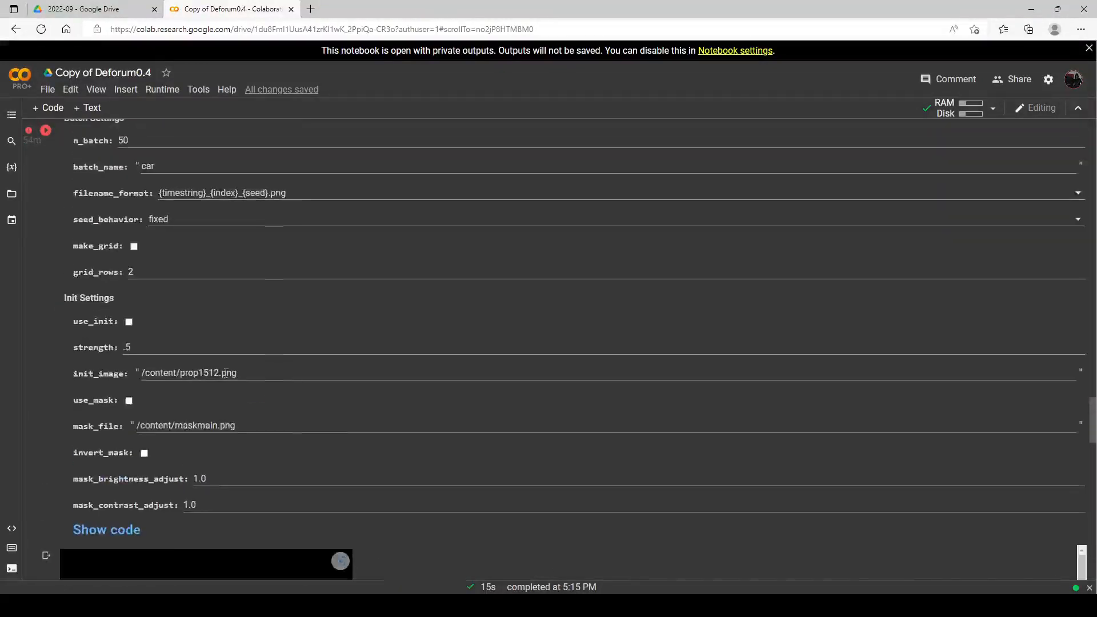
pyautogui.click(140, 348)
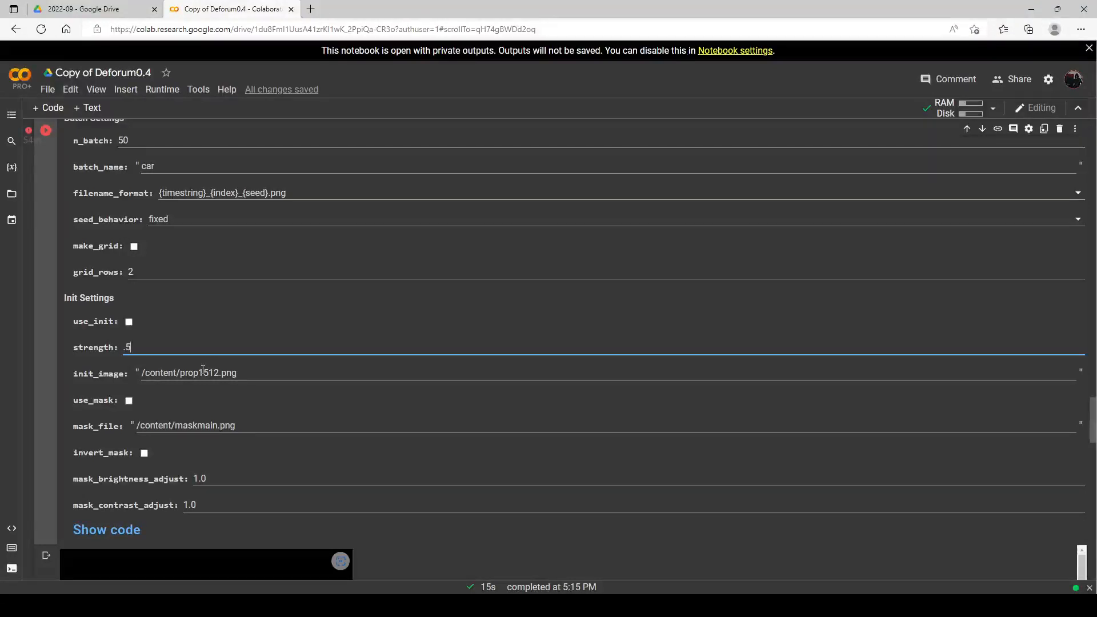
pyautogui.scroll(20, 304, 288)
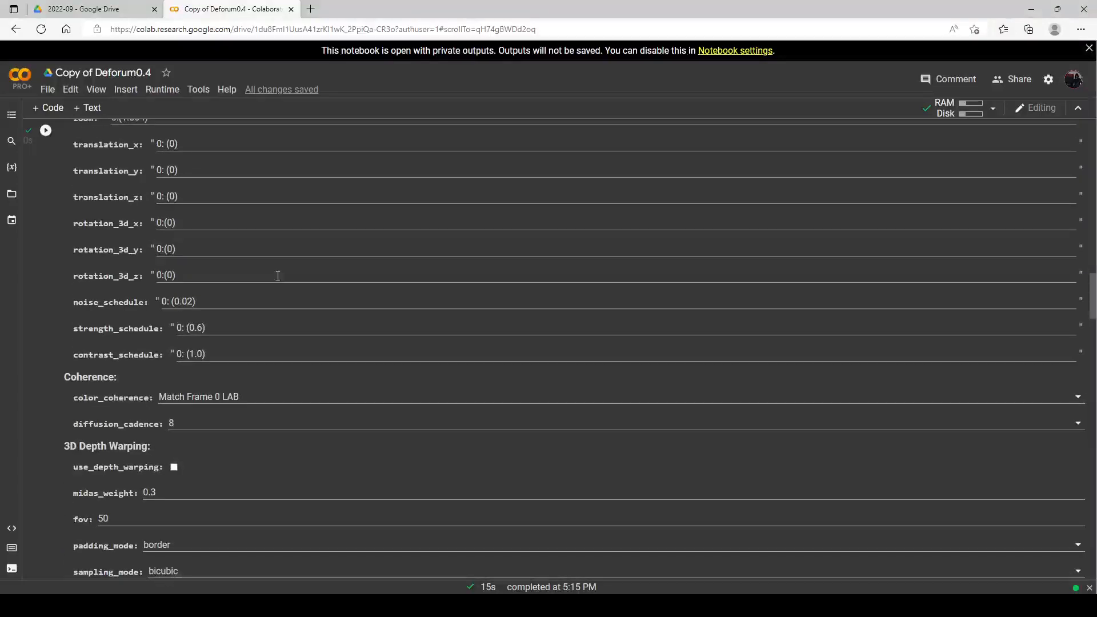
pyautogui.click(204, 327)
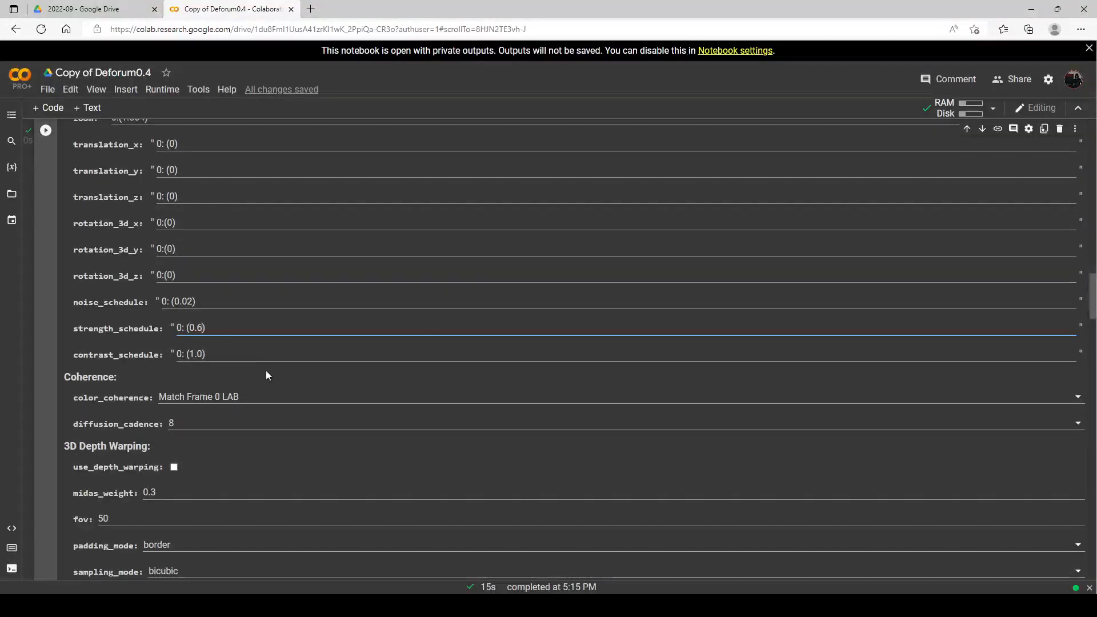
pyautogui.press('BackSpace')
pyautogui.write('9')
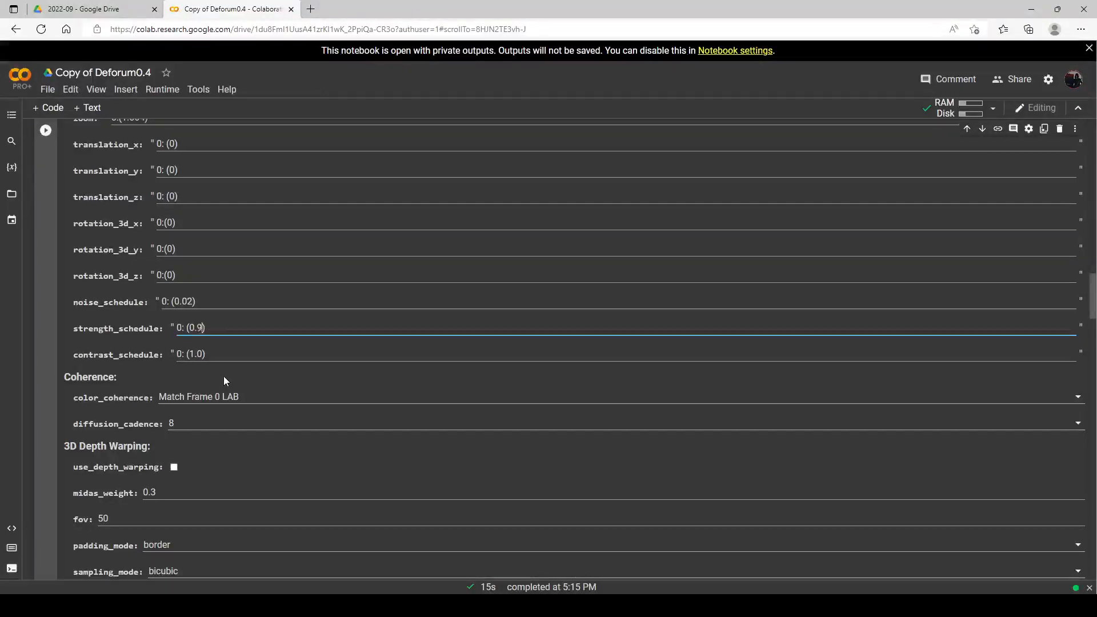
pyautogui.scroll(-20, 227, 311)
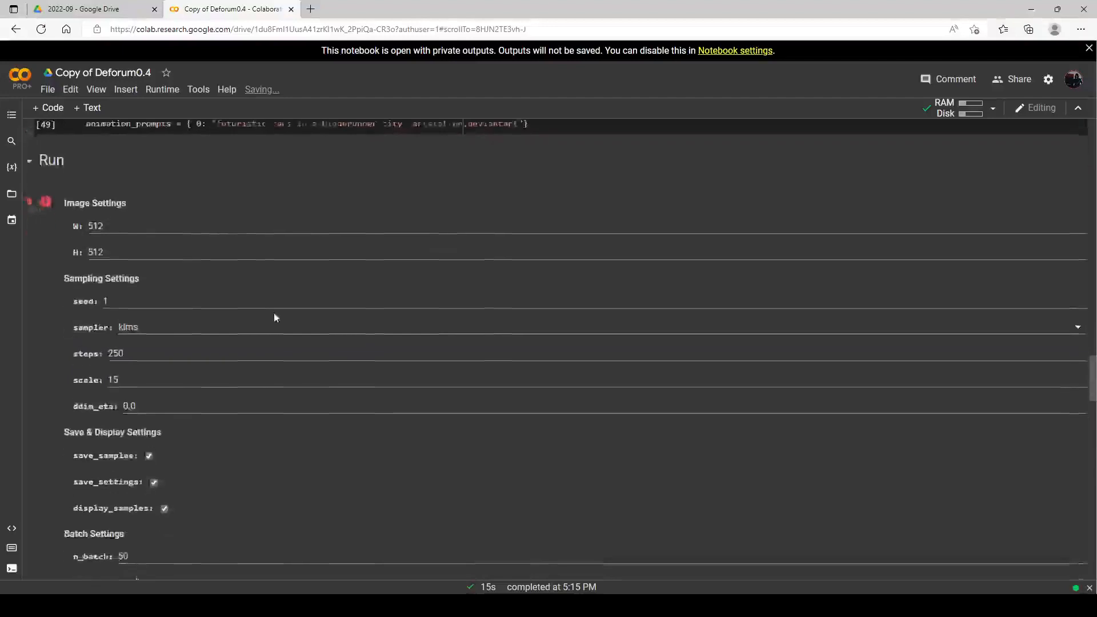
pyautogui.scroll(20, 265, 297)
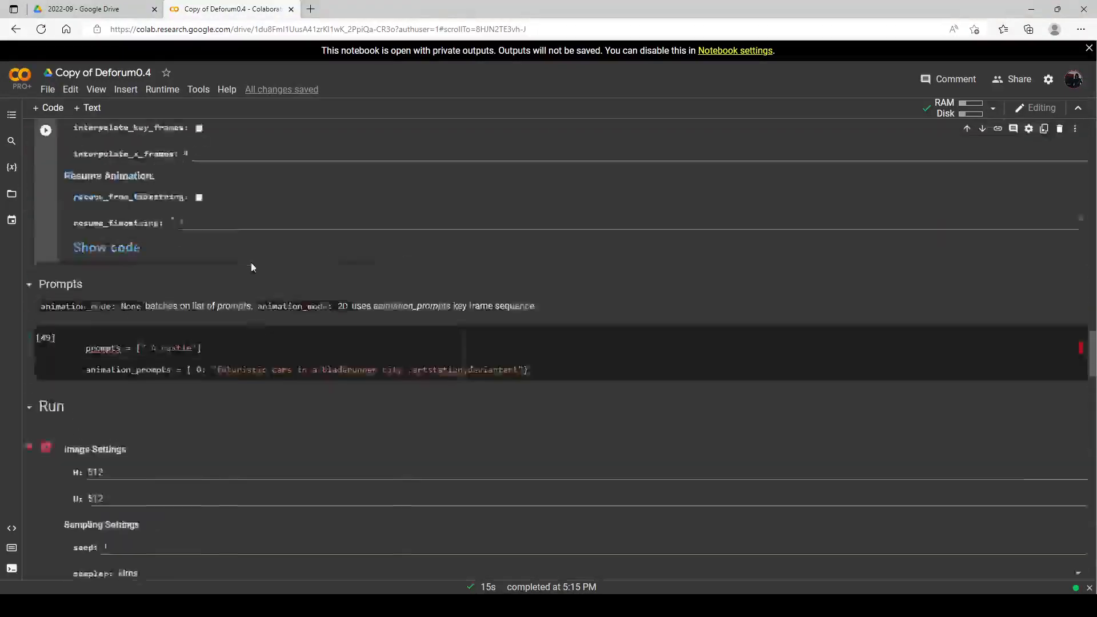
pyautogui.press('Return')
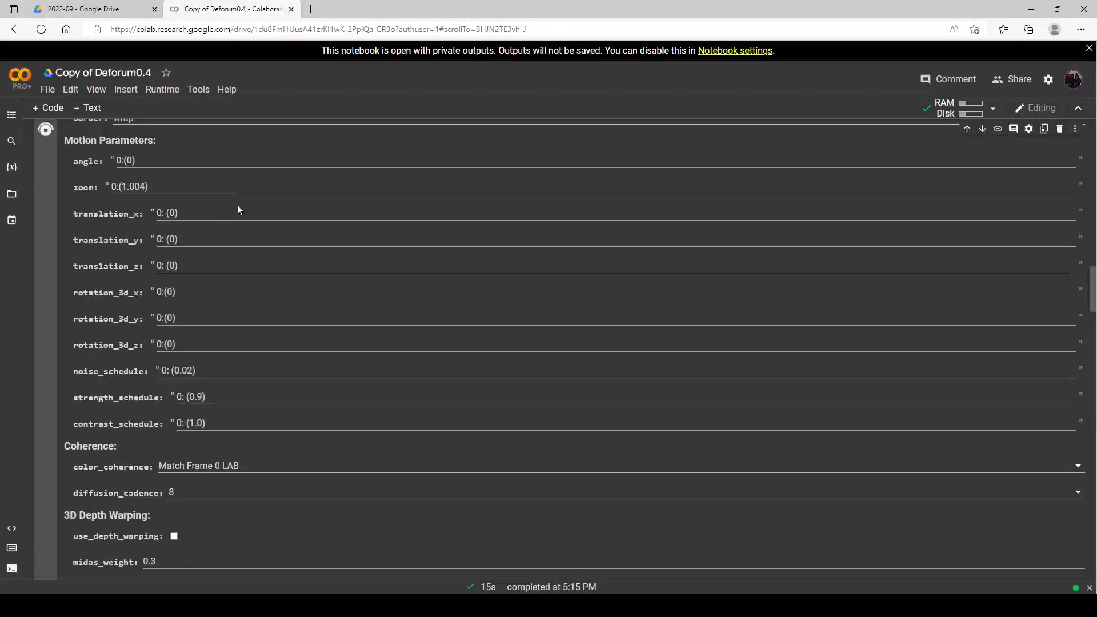
# Go to the previously compiled car video below the run output, pause it and rewind it to the beginning
pyautogui.scroll(-7, 208, 220)
pyautogui.scroll(-15, 244, 239)
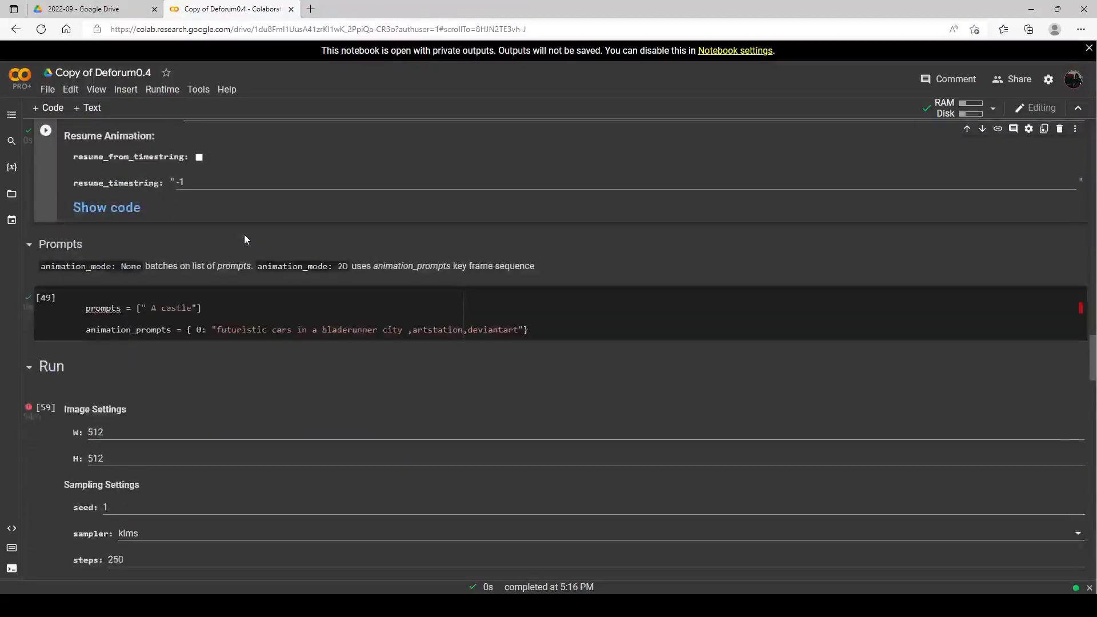
pyautogui.scroll(-6, 244, 245)
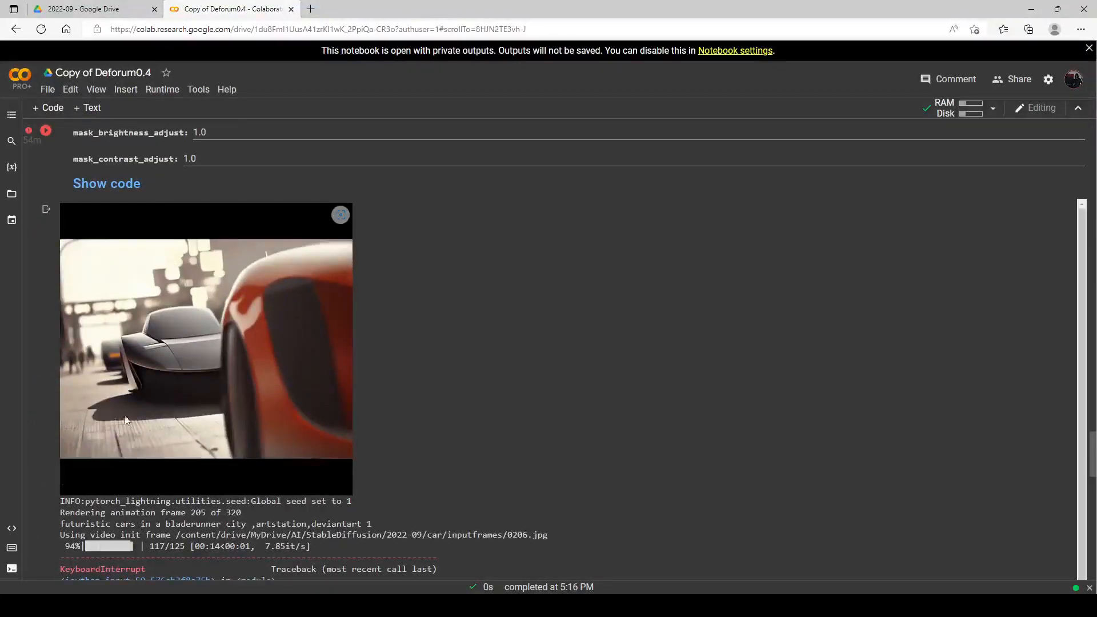
pyautogui.scroll(-15, 126, 421)
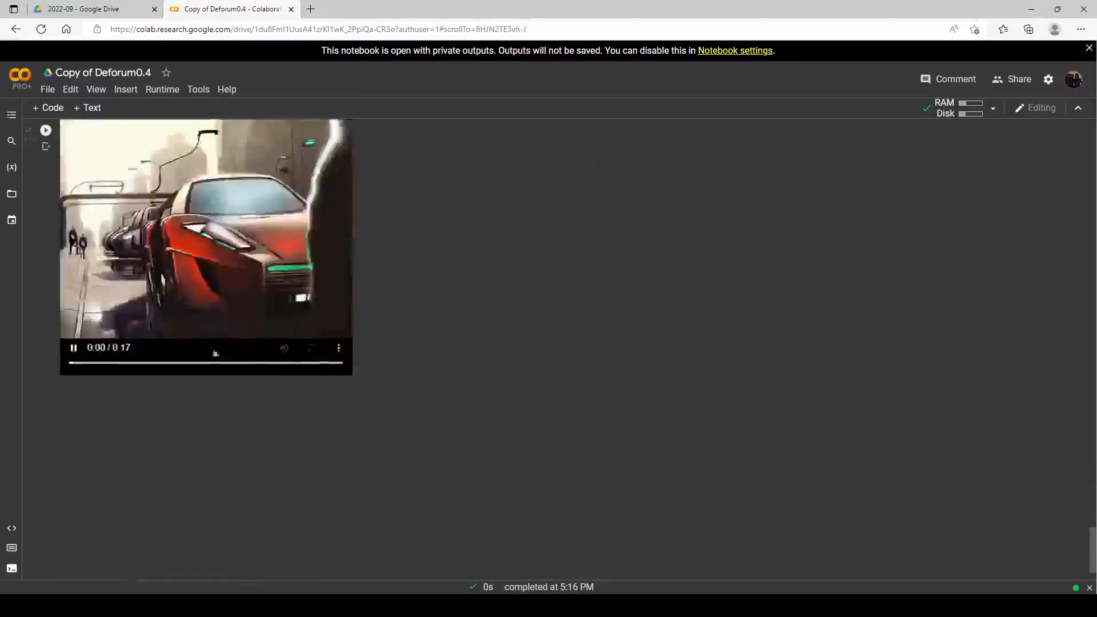
pyautogui.click(75, 346)
pyautogui.moveTo(111, 366); pyautogui.dragTo(57, 361)
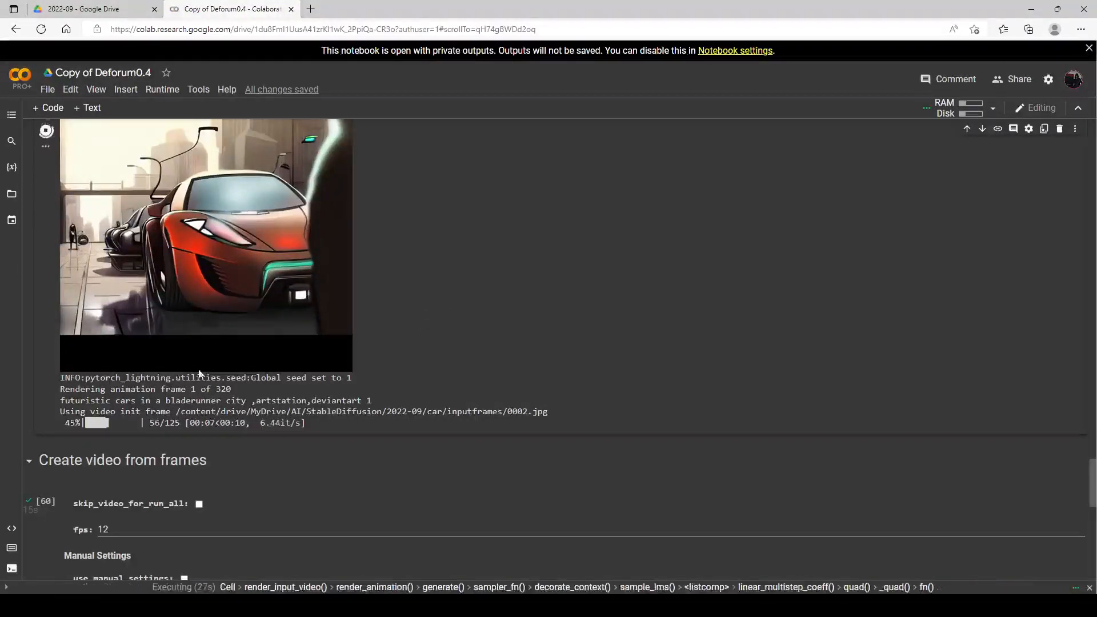
# Check the new run's init settings and rendering progress, and pause the earlier car video partway through
pyautogui.scroll(20, 254, 225)
pyautogui.scroll(15, 254, 225)
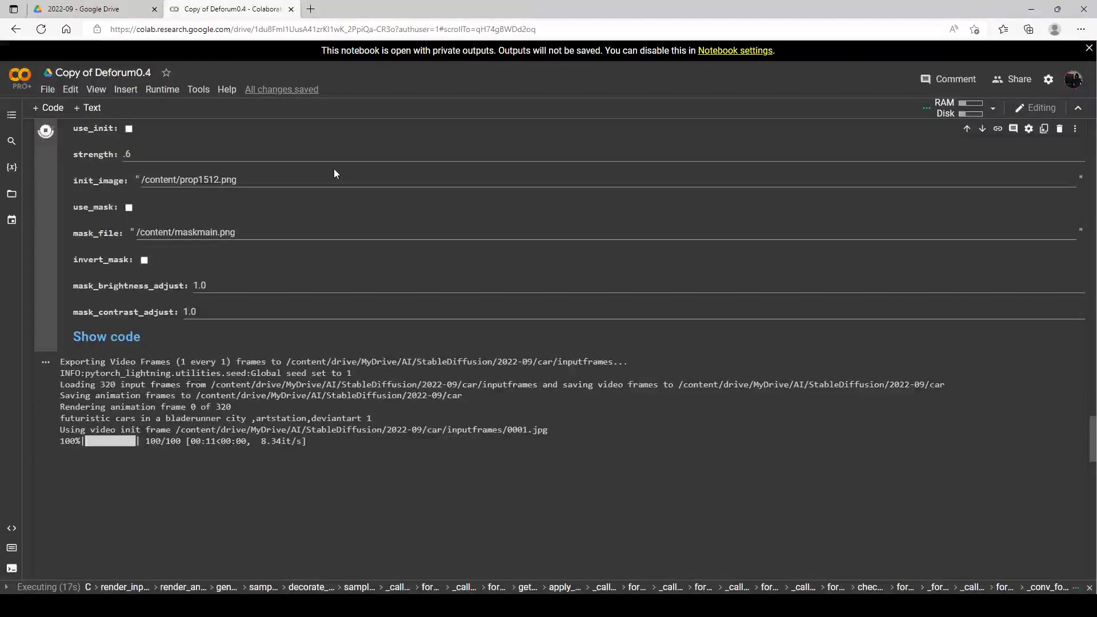
pyautogui.scroll(-2, 333, 169)
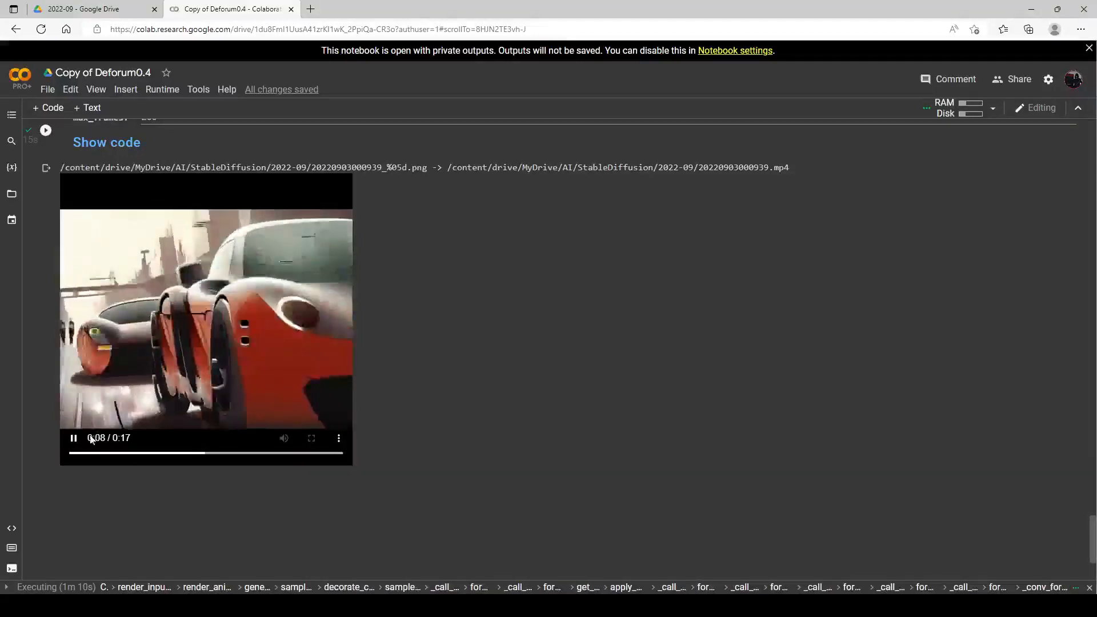
pyautogui.click(125, 438)
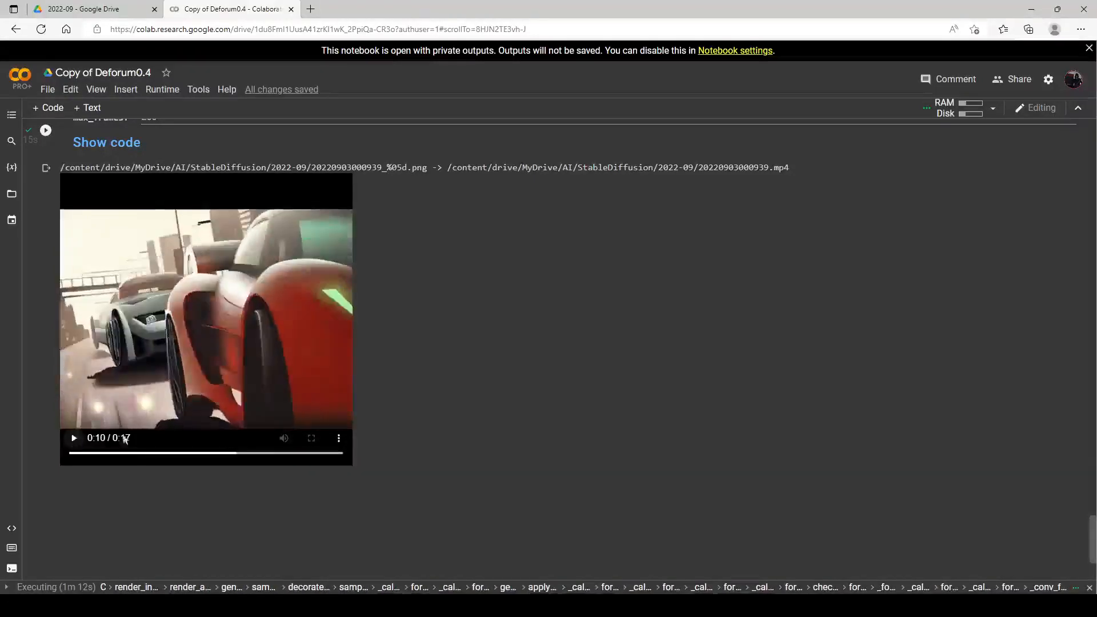
# Compare the newly rendered frames with the run's batch and init settings, and stop the animation run
pyautogui.scroll(10, 171, 400)
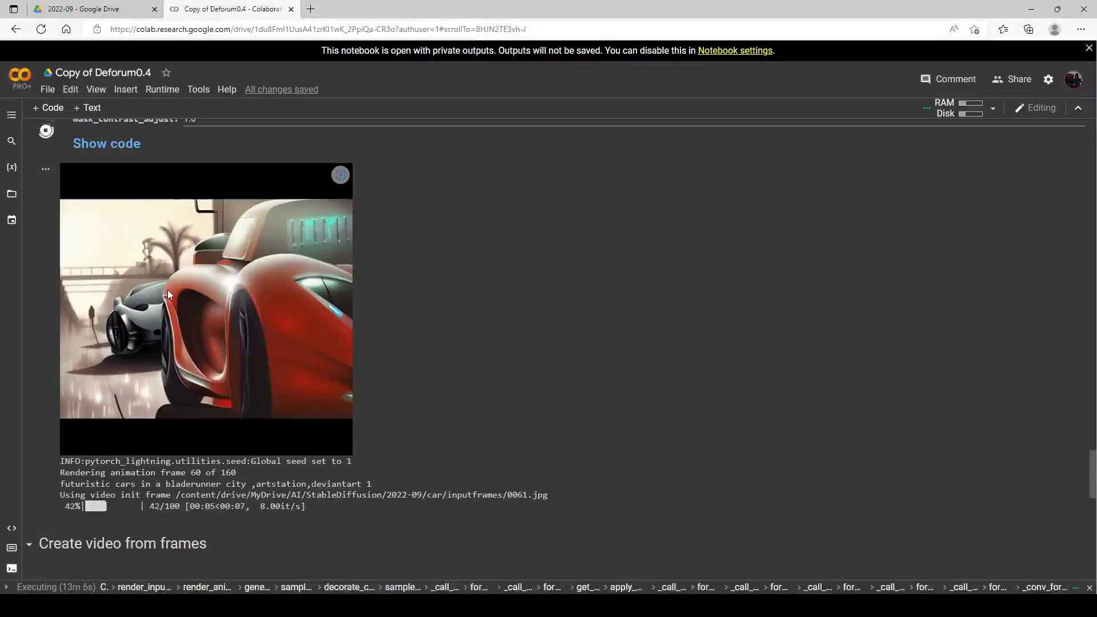
pyautogui.scroll(7, 166, 289)
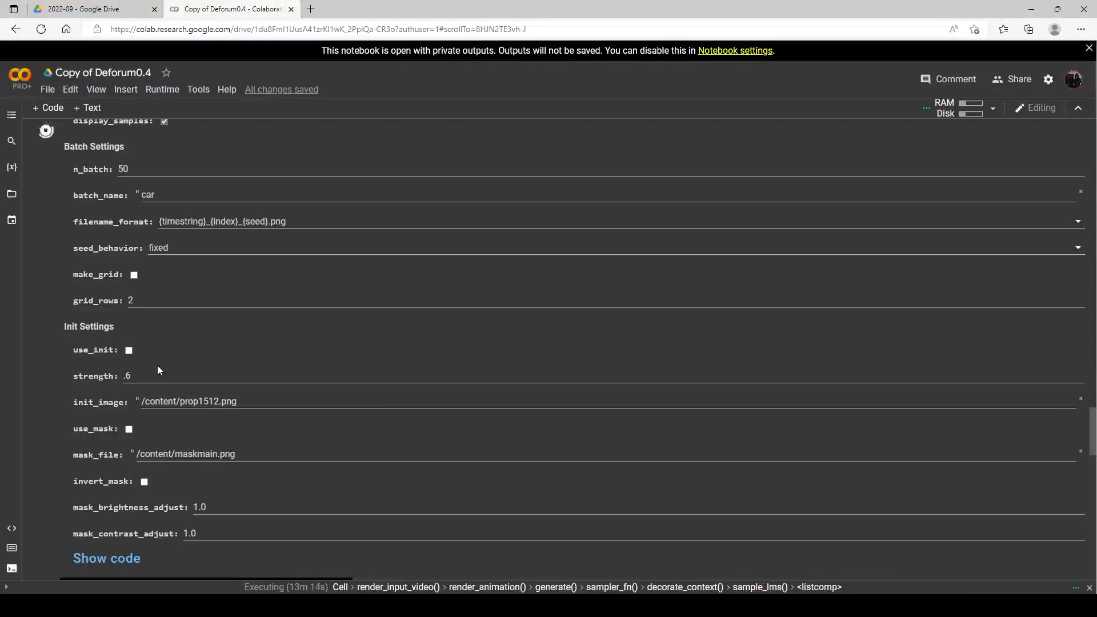
pyautogui.scroll(-6, 219, 379)
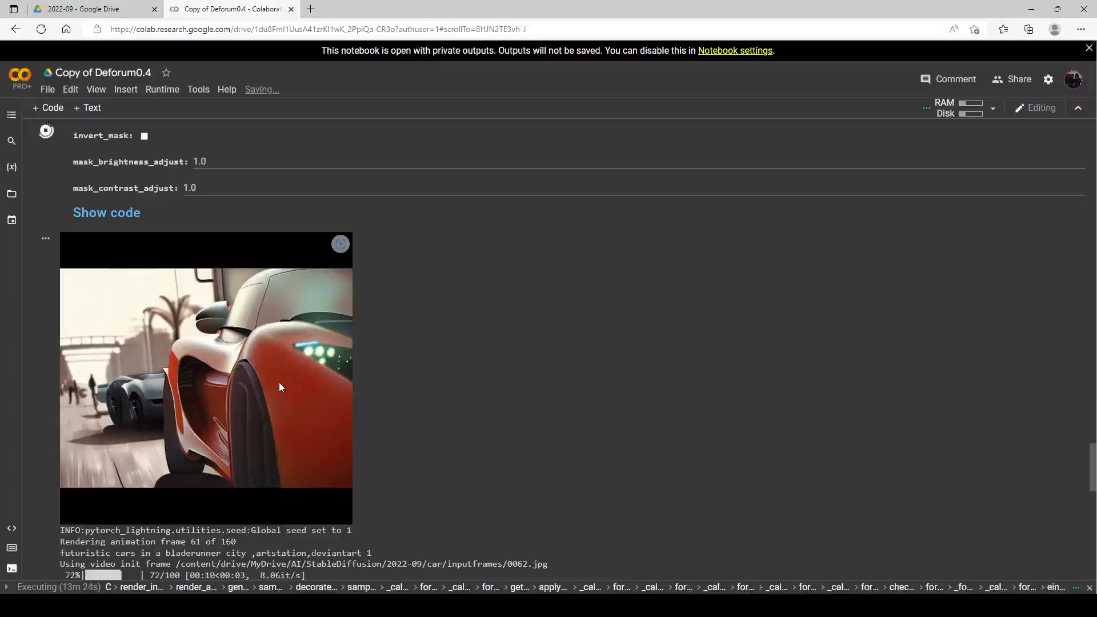
pyautogui.scroll(9, 173, 379)
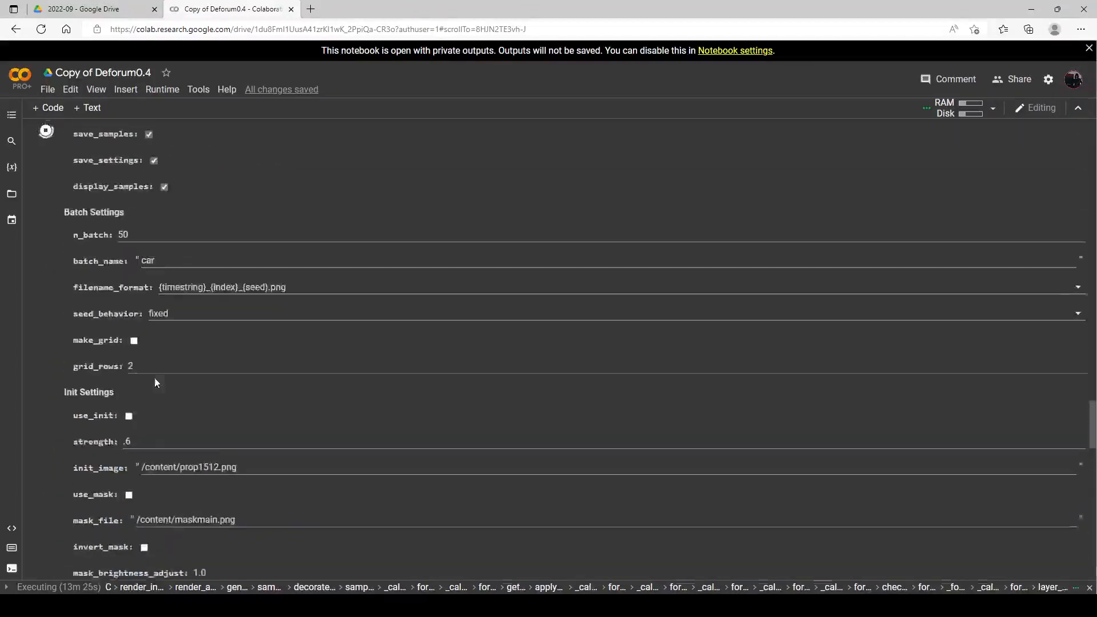
pyautogui.scroll(-7, 155, 382)
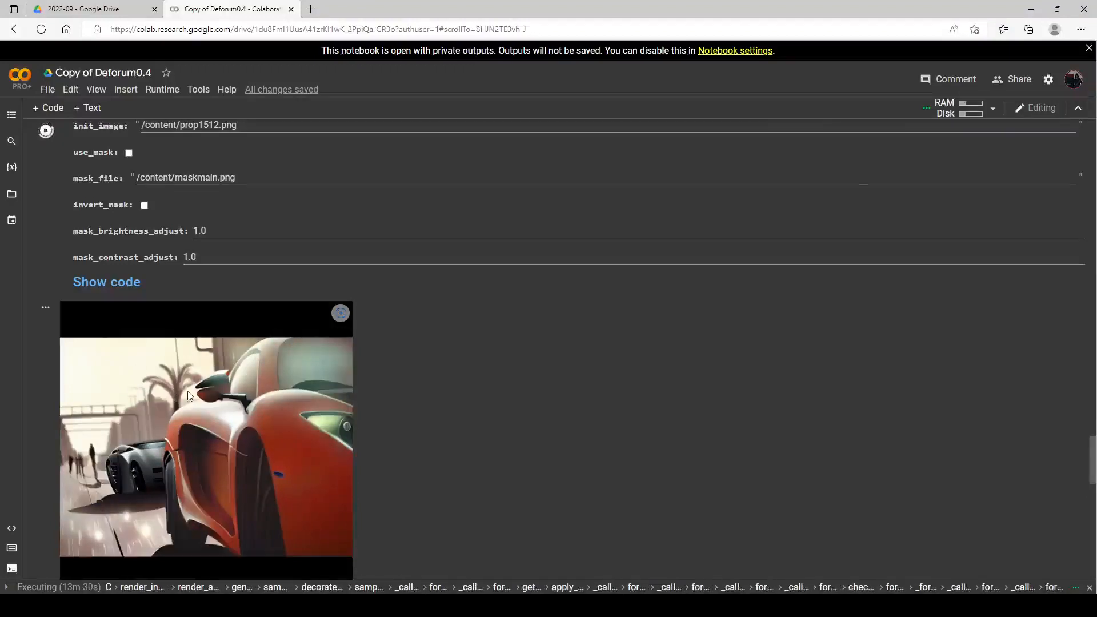
pyautogui.scroll(-2, 187, 391)
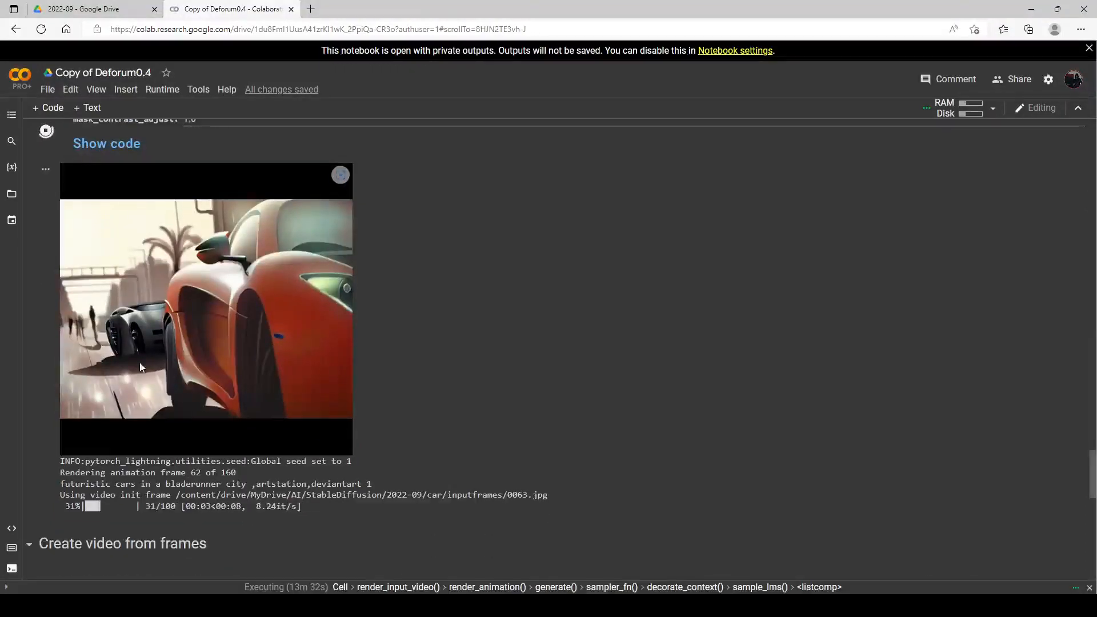
pyautogui.scroll(10, 139, 362)
pyautogui.scroll(4, 58, 292)
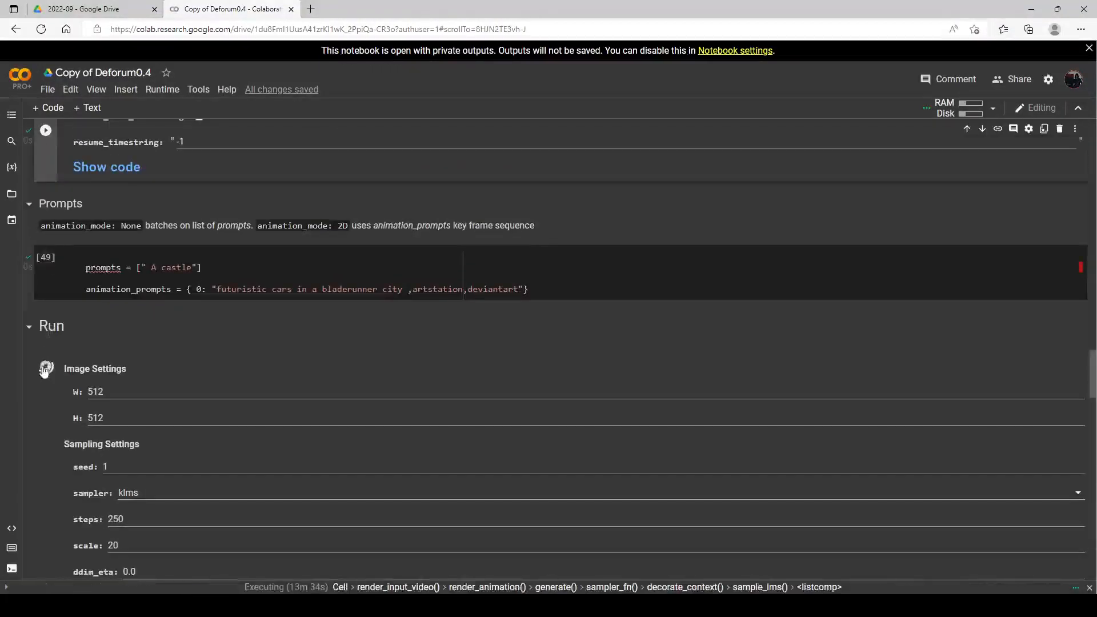
pyautogui.scroll(-4, 50, 364)
pyautogui.click(45, 146)
# Review the stopped run's sampling, batch and init settings, and highlight the strength value
pyautogui.scroll(-10, 207, 241)
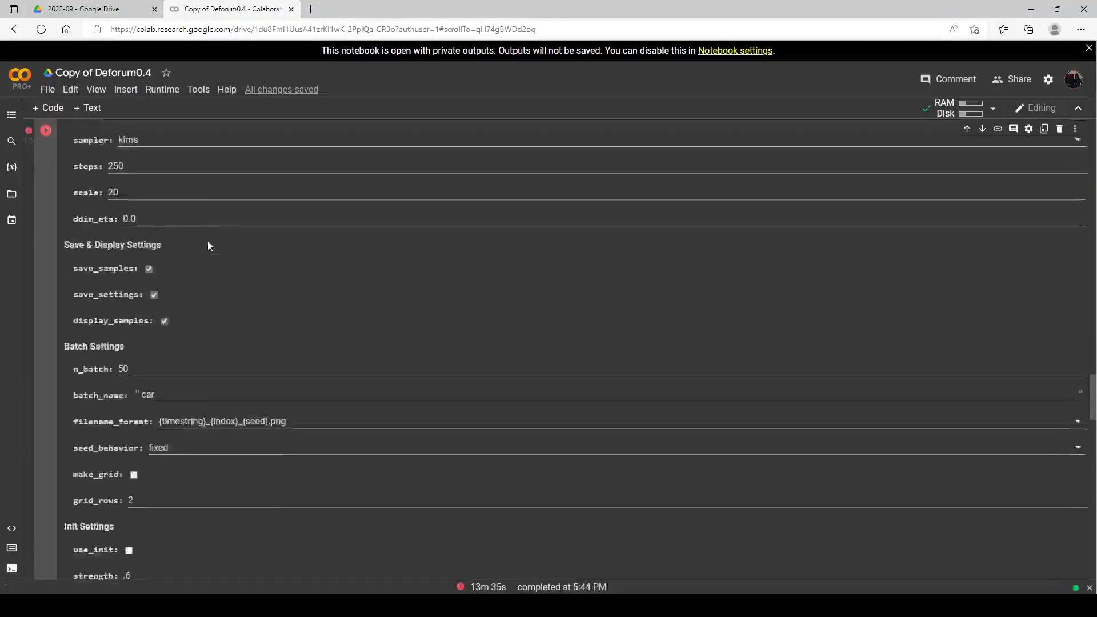
pyautogui.scroll(-5, 233, 305)
pyautogui.scroll(13, 230, 304)
pyautogui.scroll(4, 230, 309)
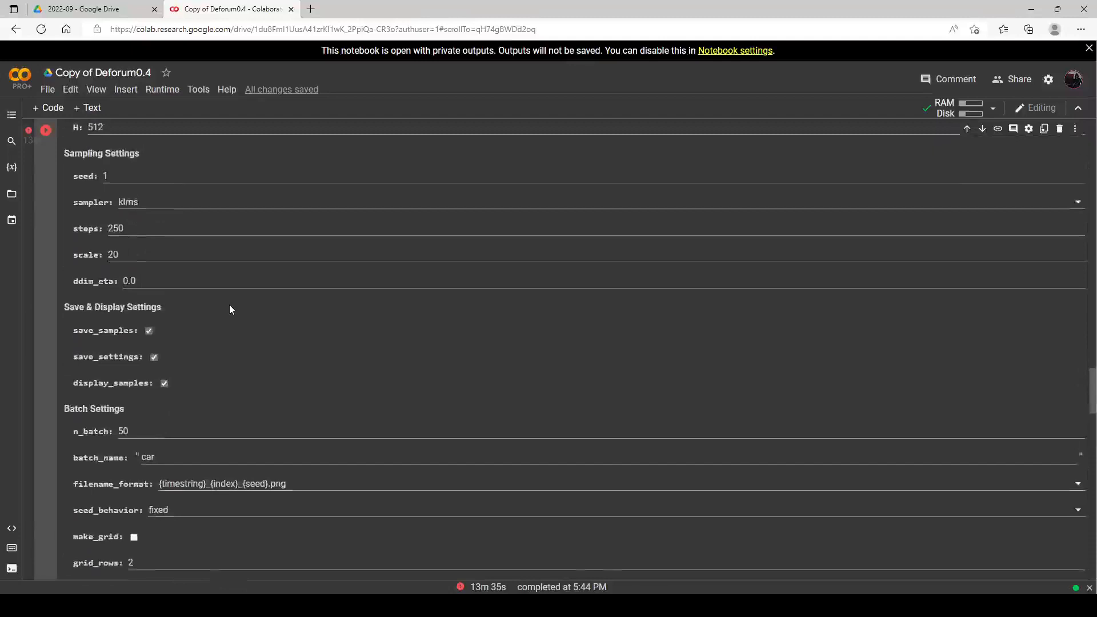
pyautogui.scroll(-2, 231, 309)
pyautogui.scroll(-7, 230, 309)
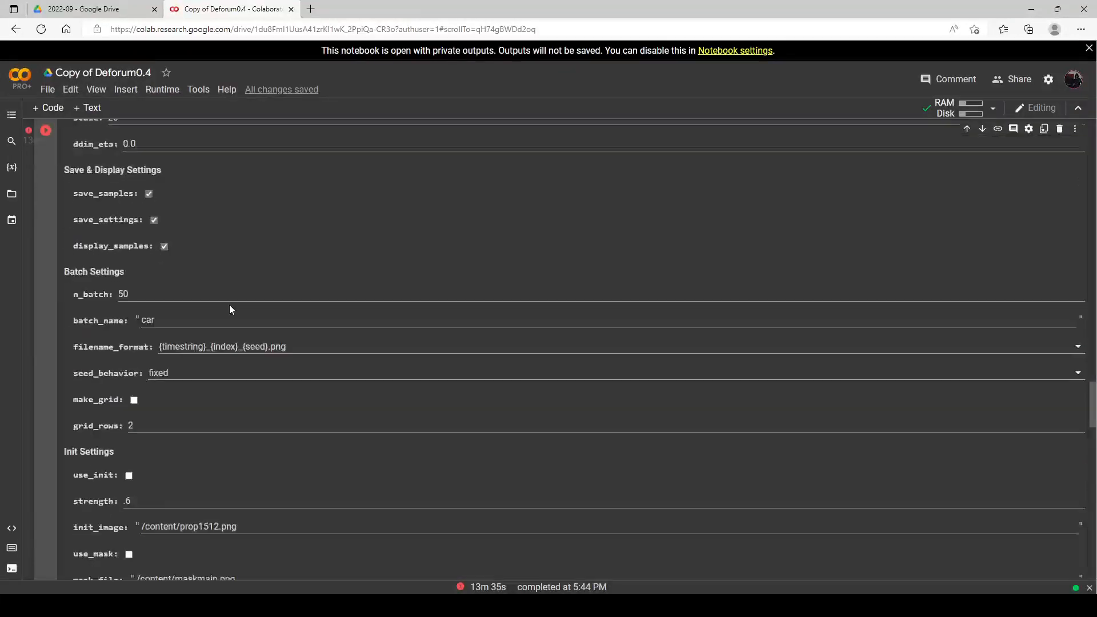
pyautogui.moveTo(137, 224); pyautogui.dragTo(102, 223)
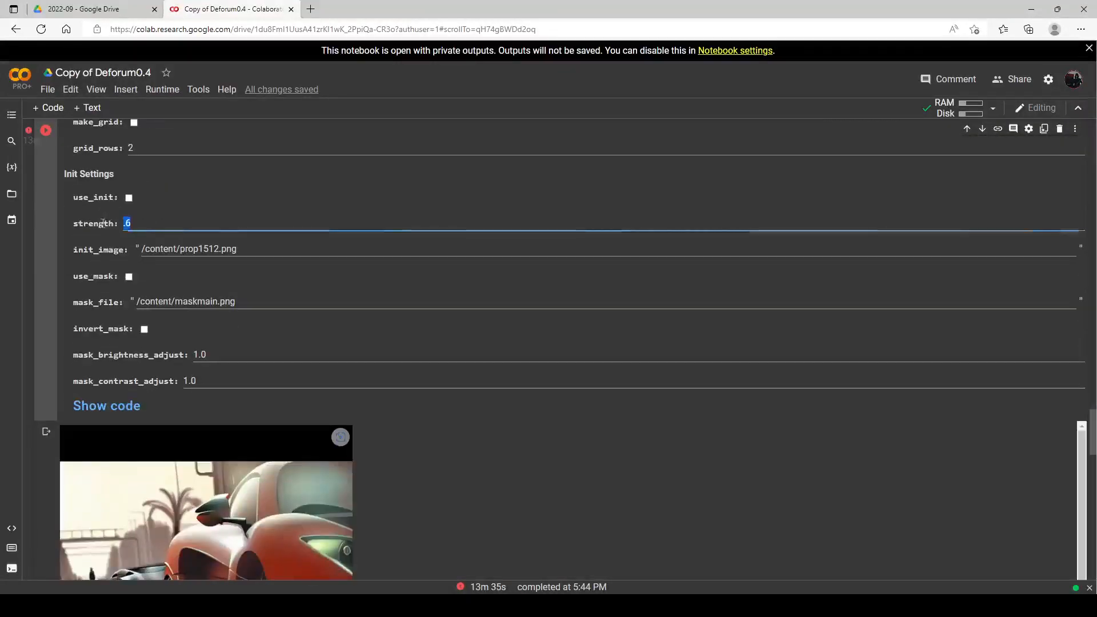
# Replay the opening seconds of the previously compiled car video and pause it
pyautogui.scroll(-15, 290, 254)
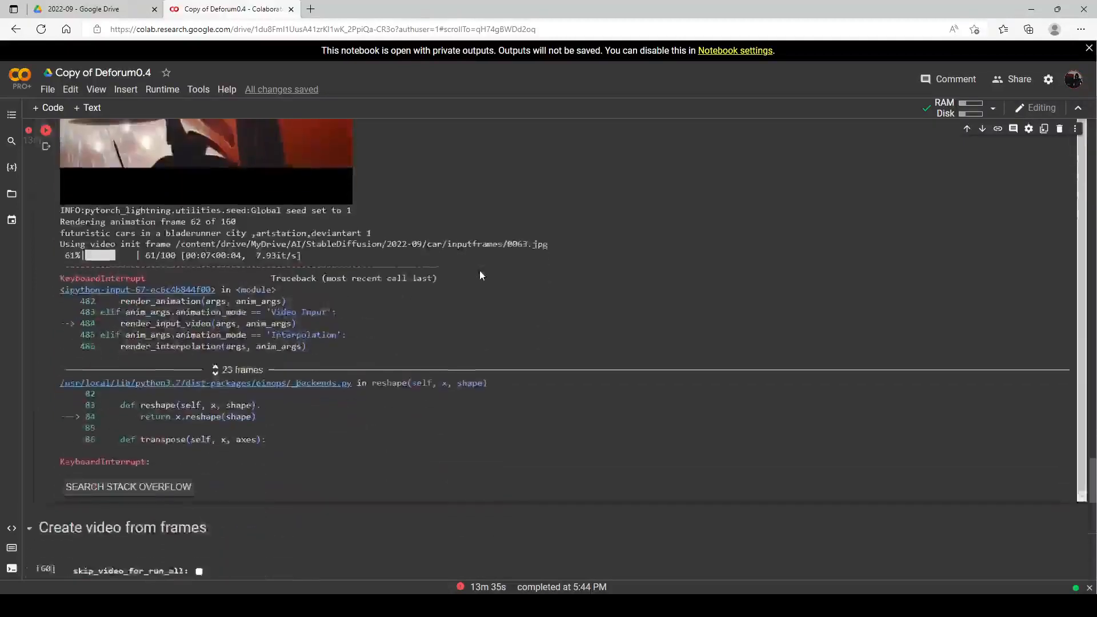
pyautogui.scroll(-4, 469, 278)
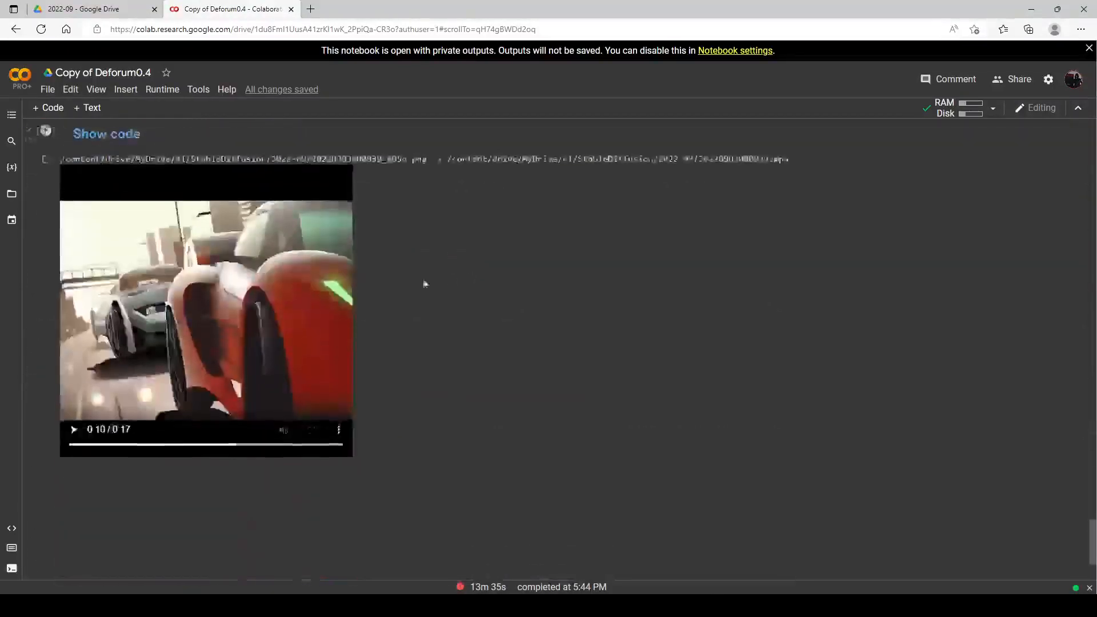
pyautogui.click(71, 431)
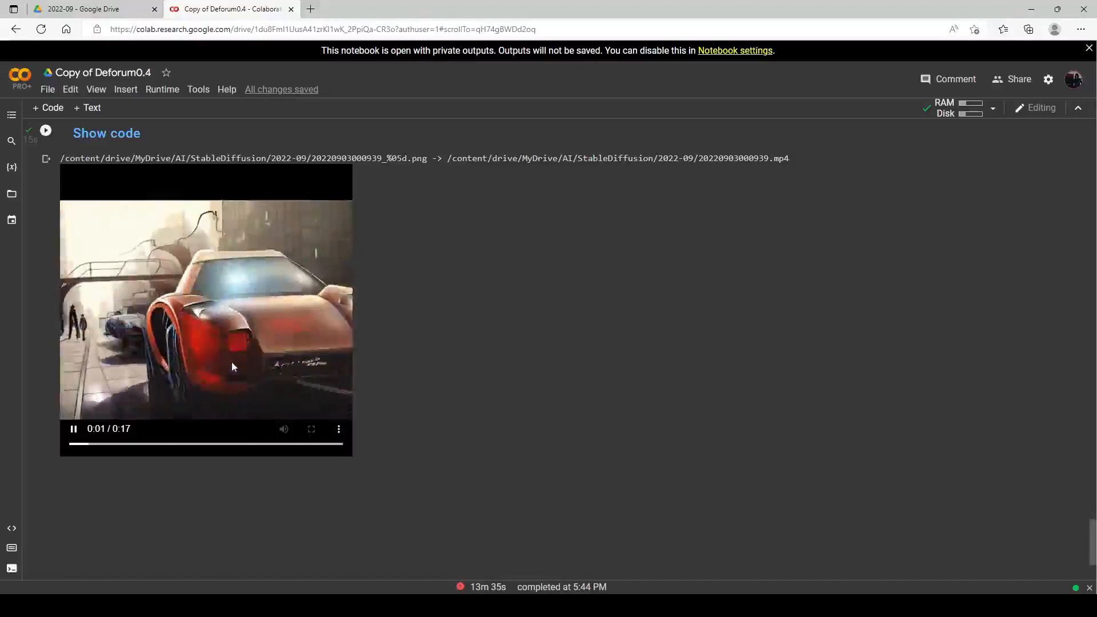
pyautogui.scroll(1, 233, 365)
pyautogui.click(73, 497)
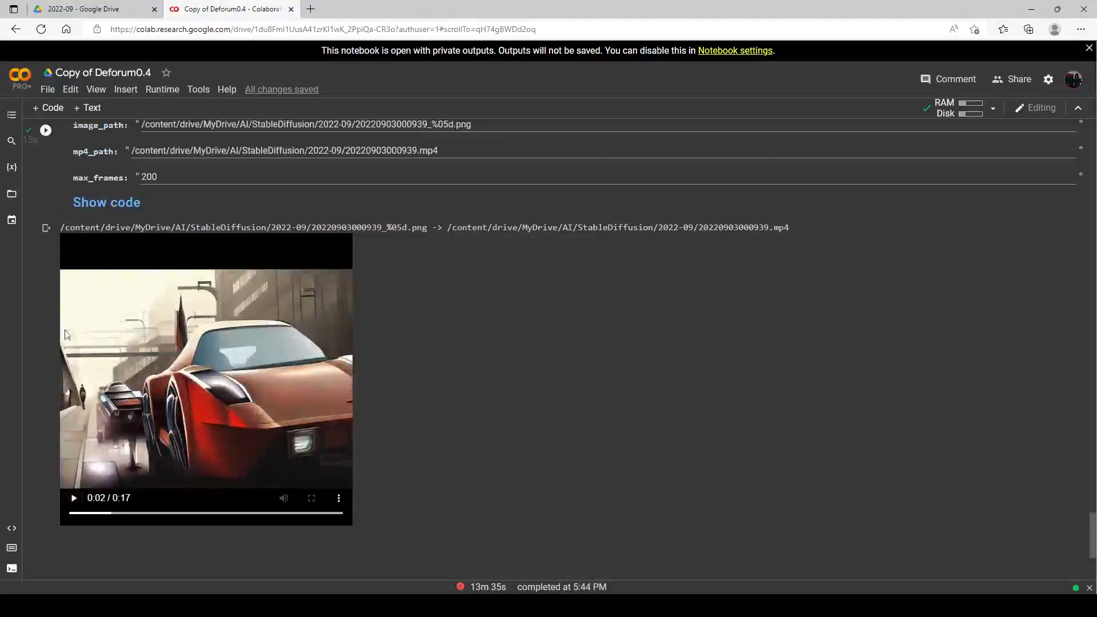
# Run the Create video from frames cell for the new frames and play the resulting video
pyautogui.click(46, 227)
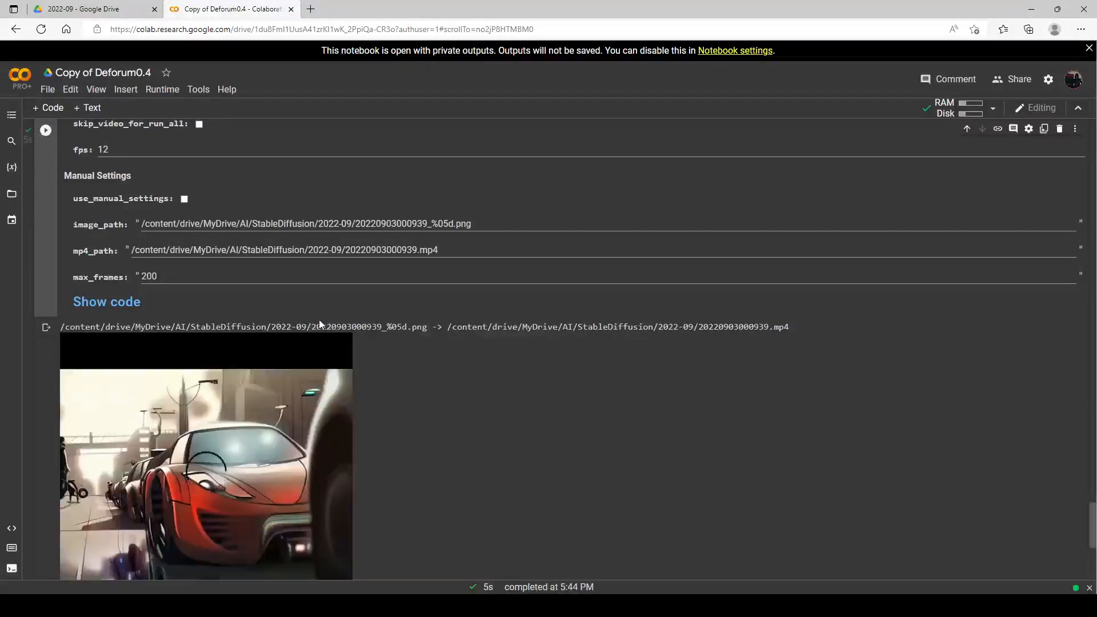
pyautogui.scroll(-2, 319, 324)
pyautogui.click(73, 459)
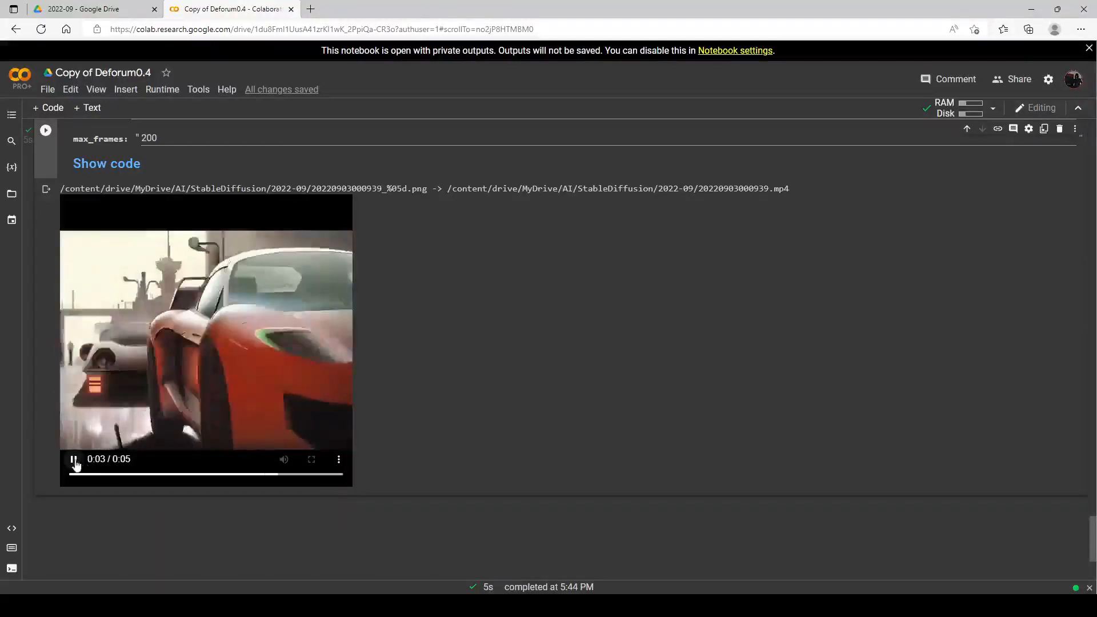
# Set the strength in the Init Settings to .8 and start the animation run again
pyautogui.scroll(6, 132, 440)
pyautogui.scroll(15, 155, 432)
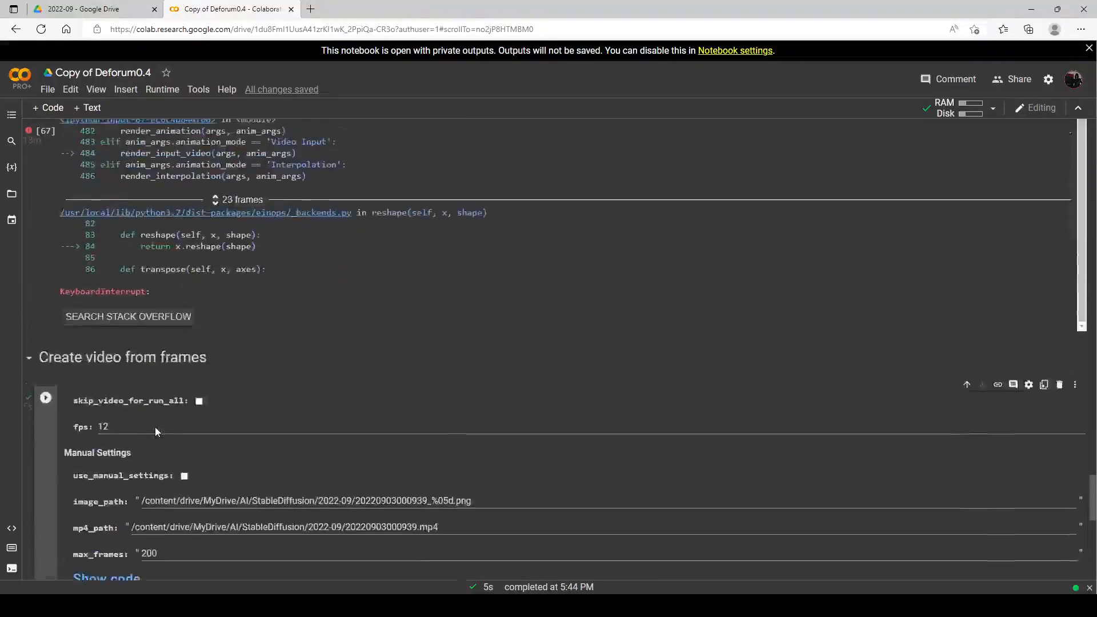
pyautogui.scroll(4, 155, 432)
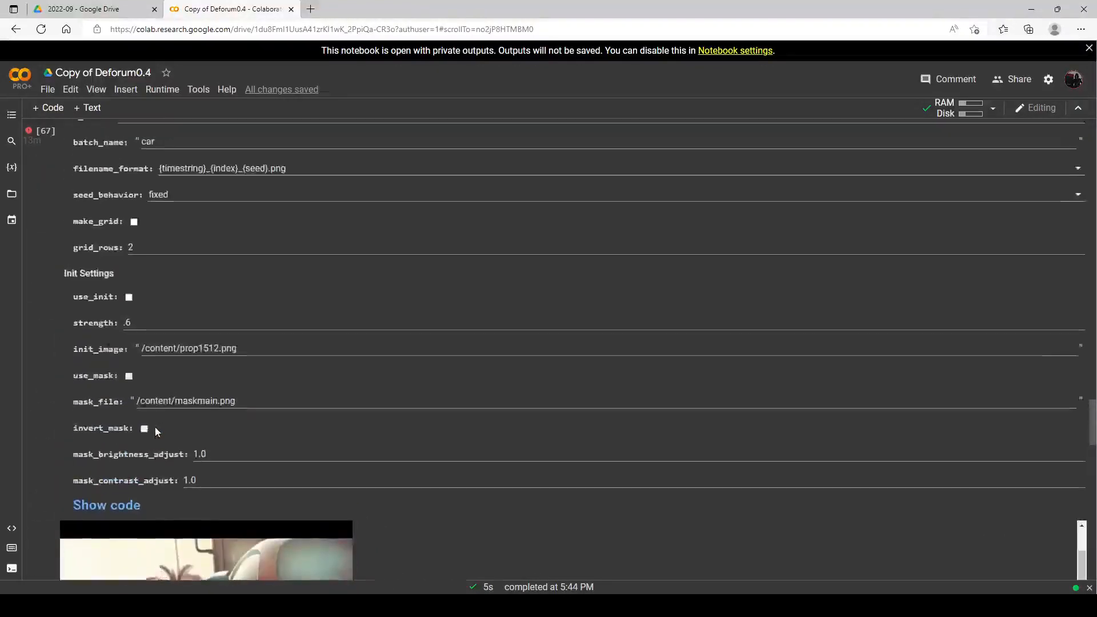
pyautogui.doubleClick(143, 396)
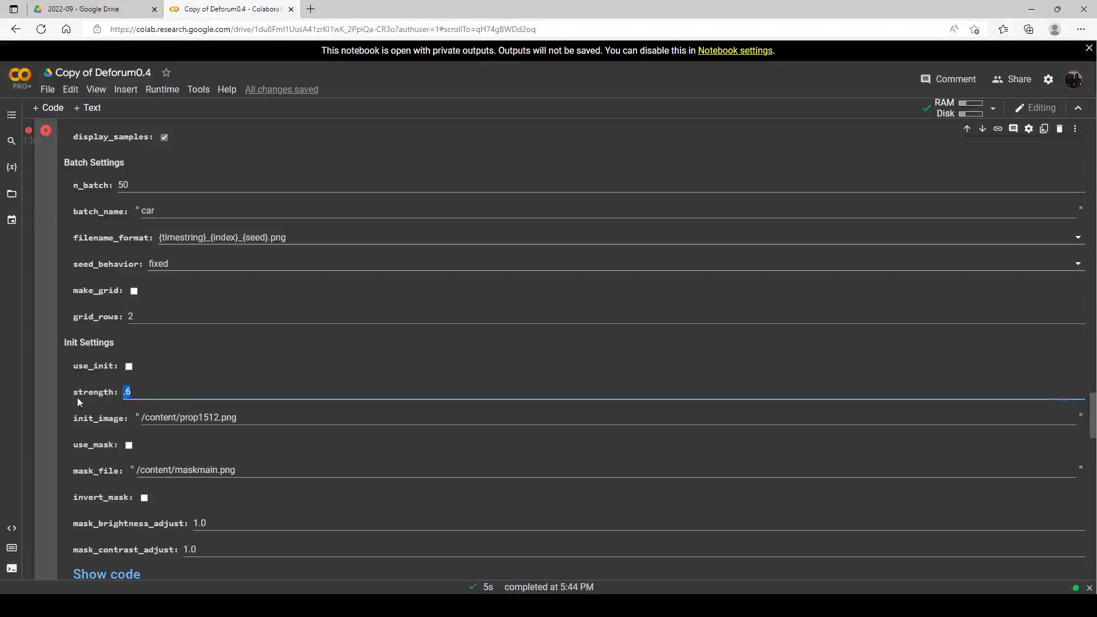
pyautogui.write('.8')
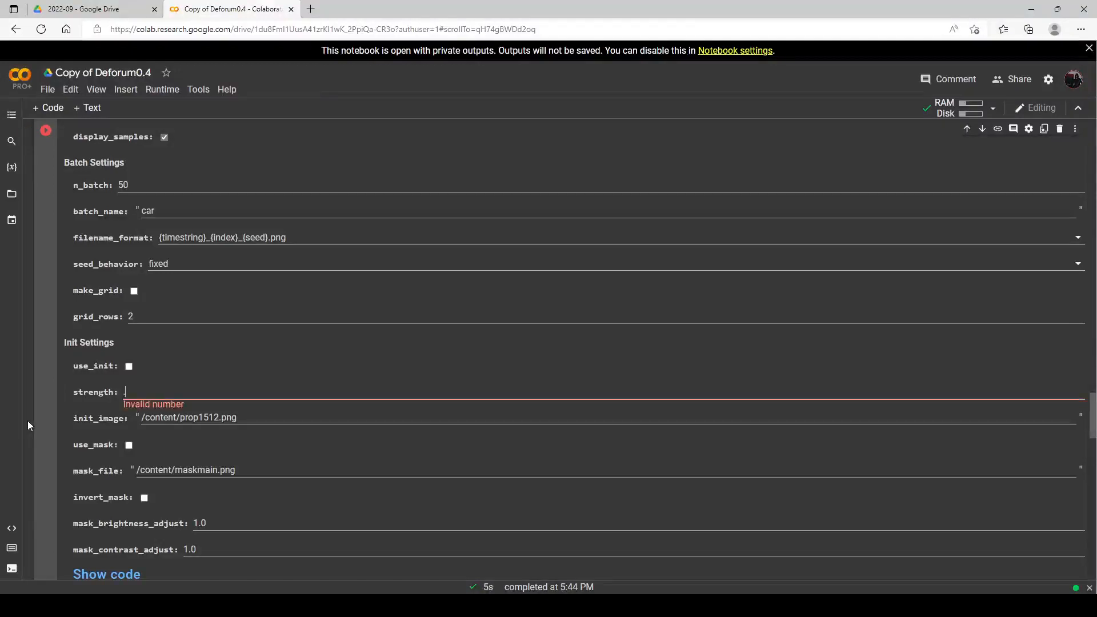
pyautogui.click(45, 130)
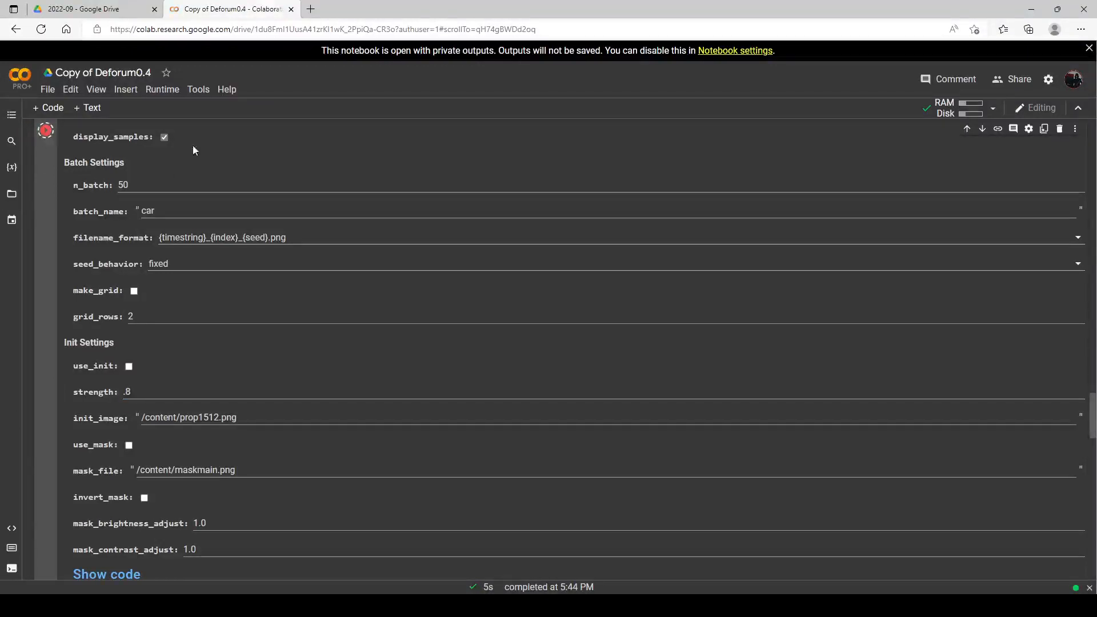
# Examine the first frames of the new animation run, stop it, and review its sampling settings
pyautogui.scroll(-4, 228, 229)
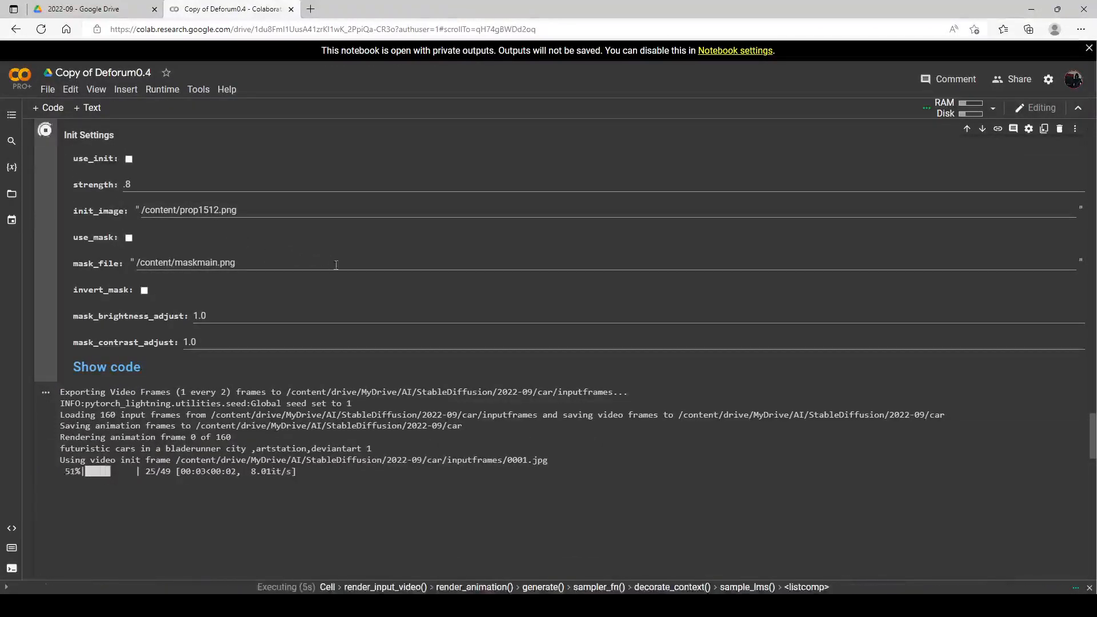
pyautogui.scroll(-1, 315, 257)
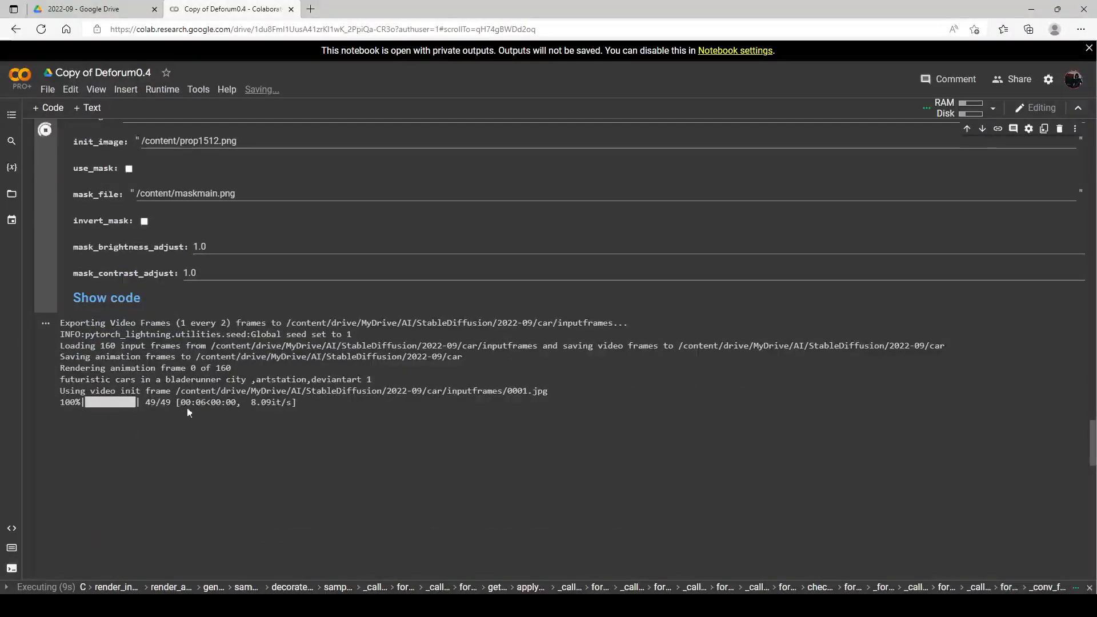
pyautogui.scroll(-1, 233, 330)
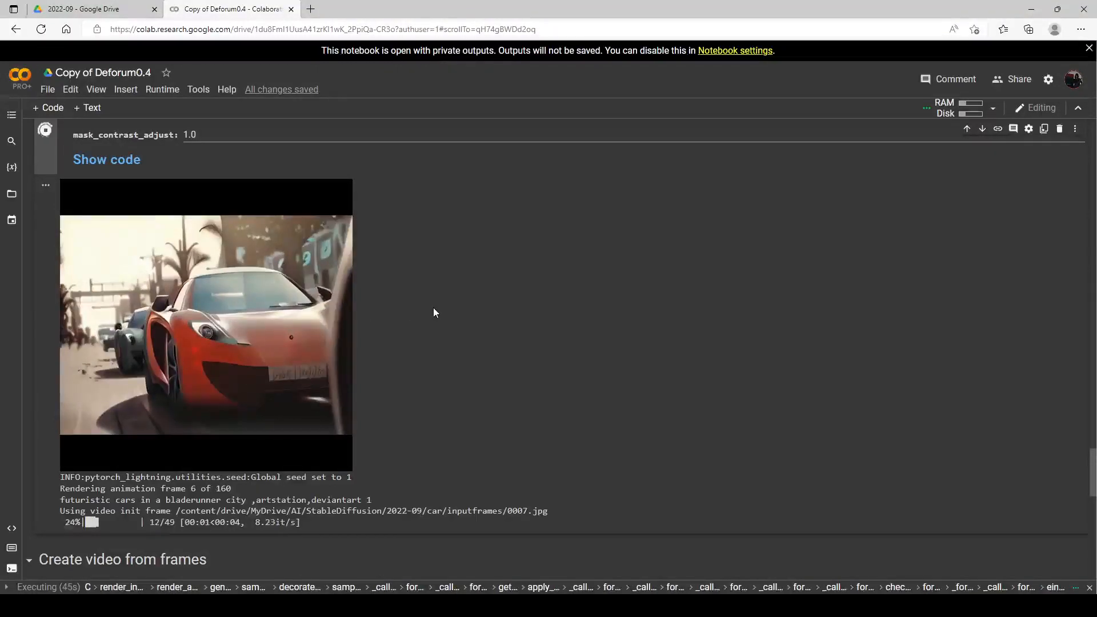
pyautogui.scroll(5, 208, 293)
pyautogui.scroll(10, 146, 274)
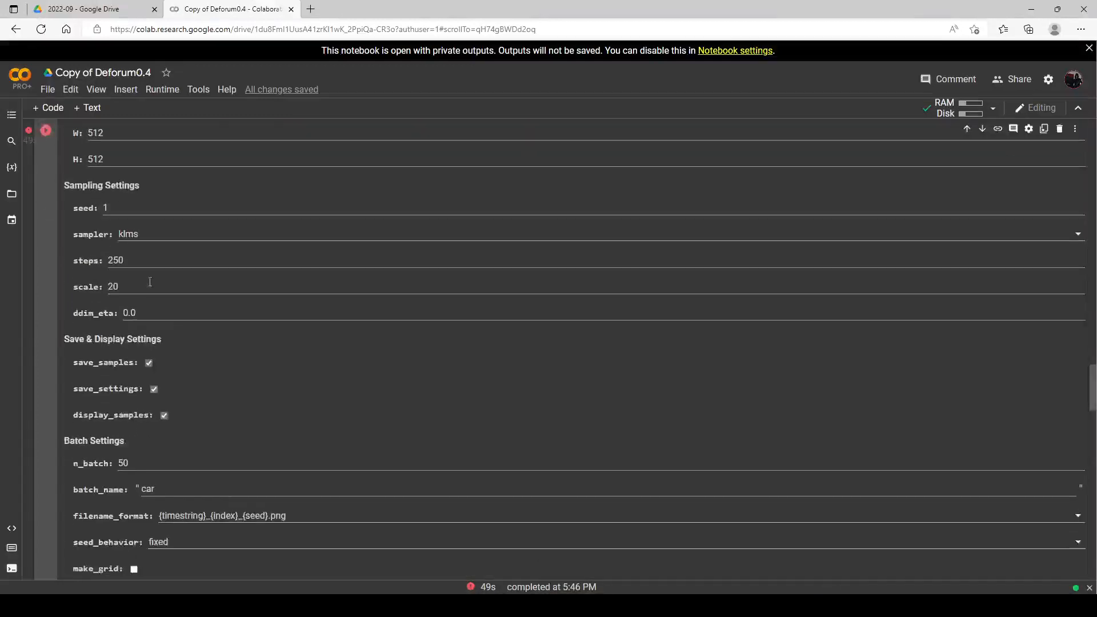
# Replace the frame 0 animation prompt with "vincent van gogh" and run the Prompts cell
pyautogui.scroll(-5, 177, 285)
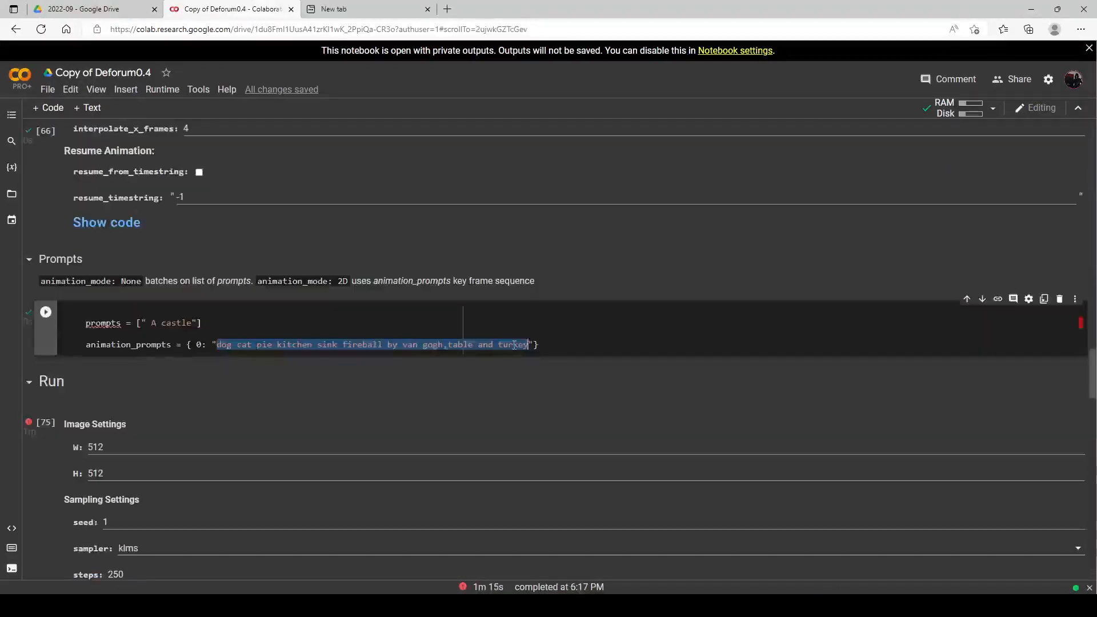
pyautogui.write('vincent van gogh"}')
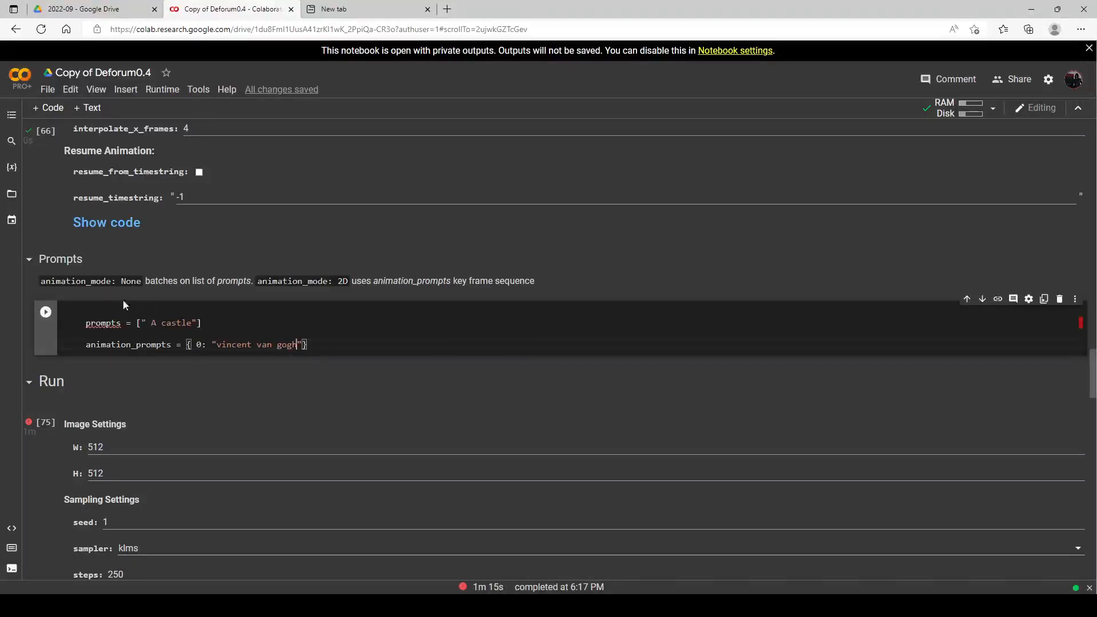
pyautogui.click(45, 311)
# Set the strength in the Init Settings to .75 and run the animation cell with the new prompt
pyautogui.scroll(-7, 142, 332)
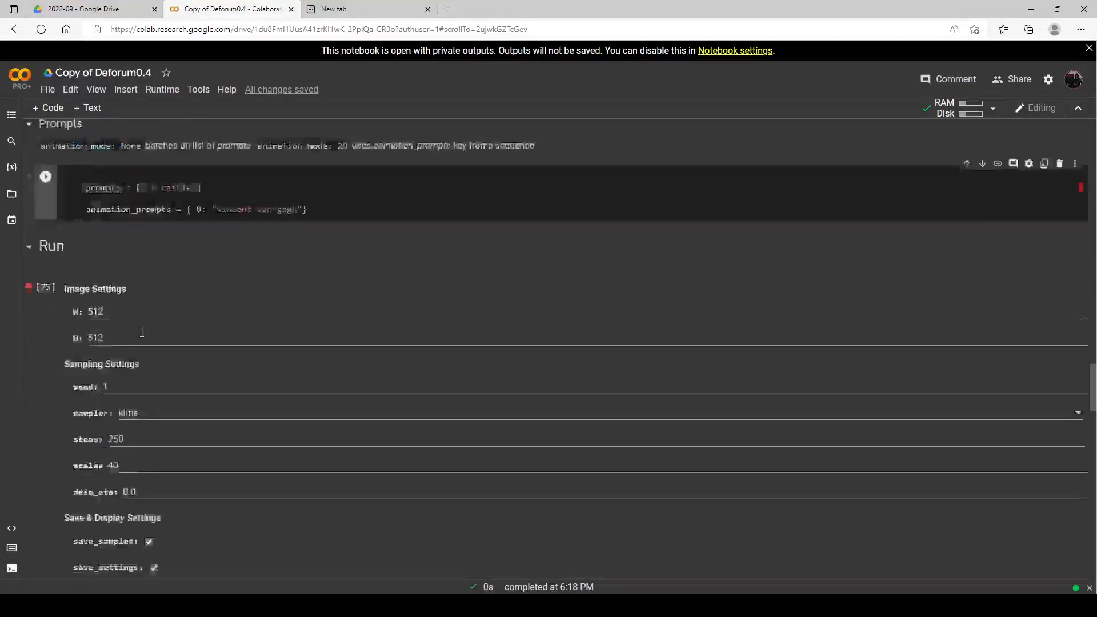
pyautogui.scroll(-5, 142, 332)
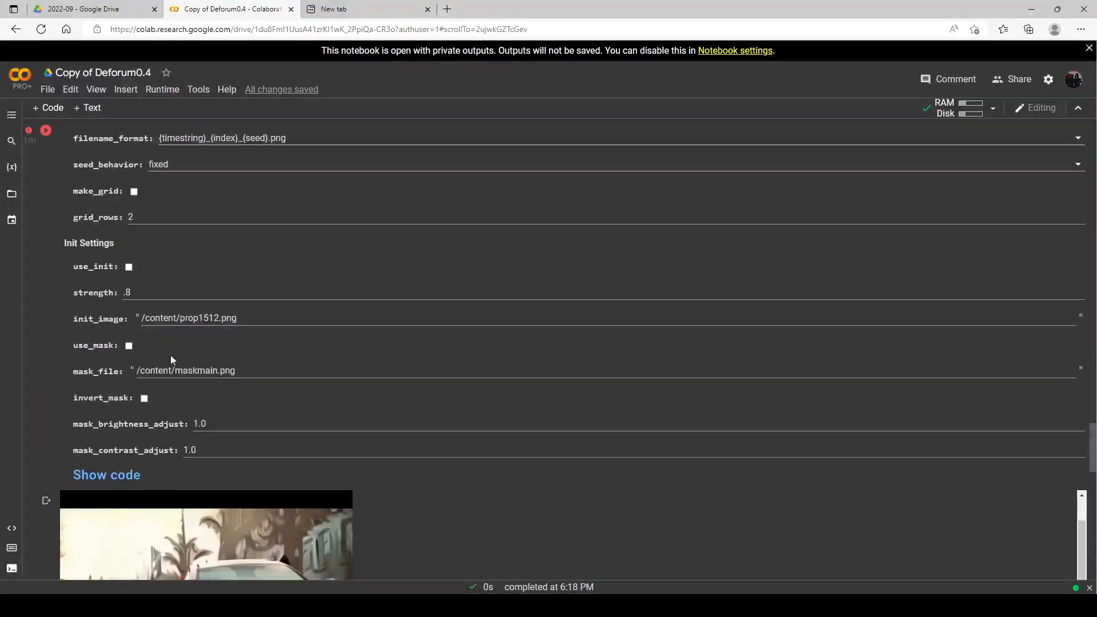
pyautogui.scroll(1, 170, 366)
pyautogui.click(148, 364)
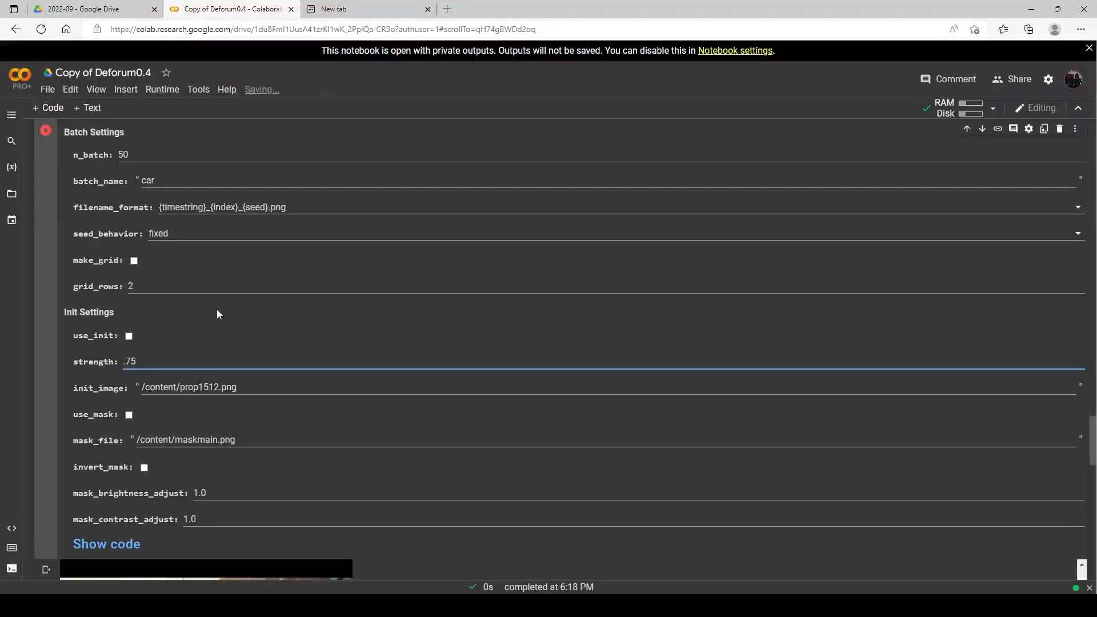
pyautogui.click(48, 134)
pyautogui.scroll(-4, 234, 253)
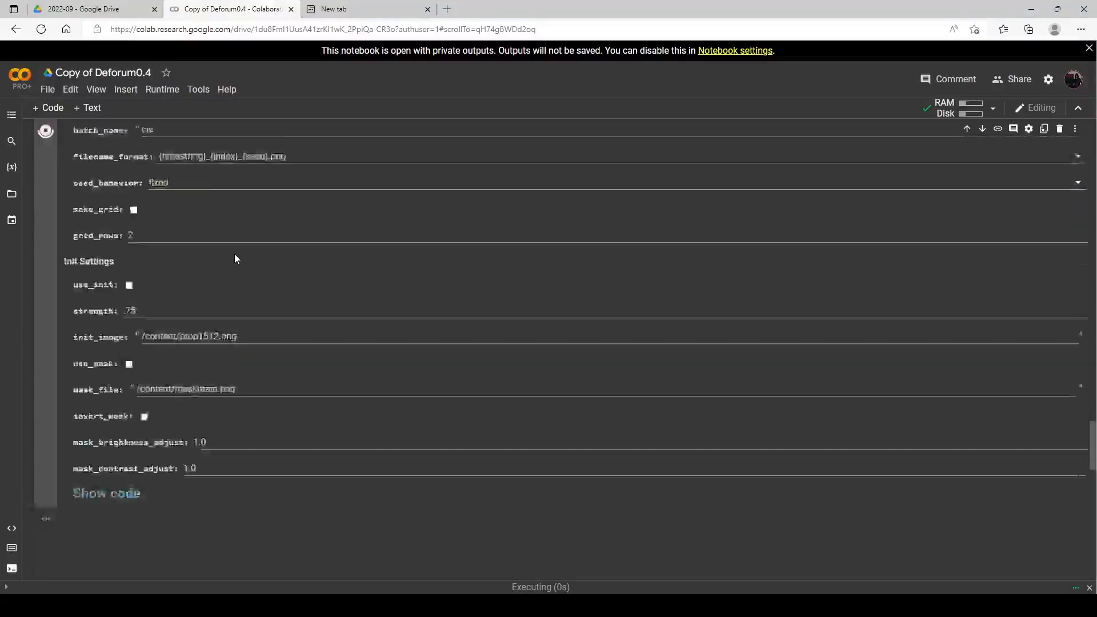